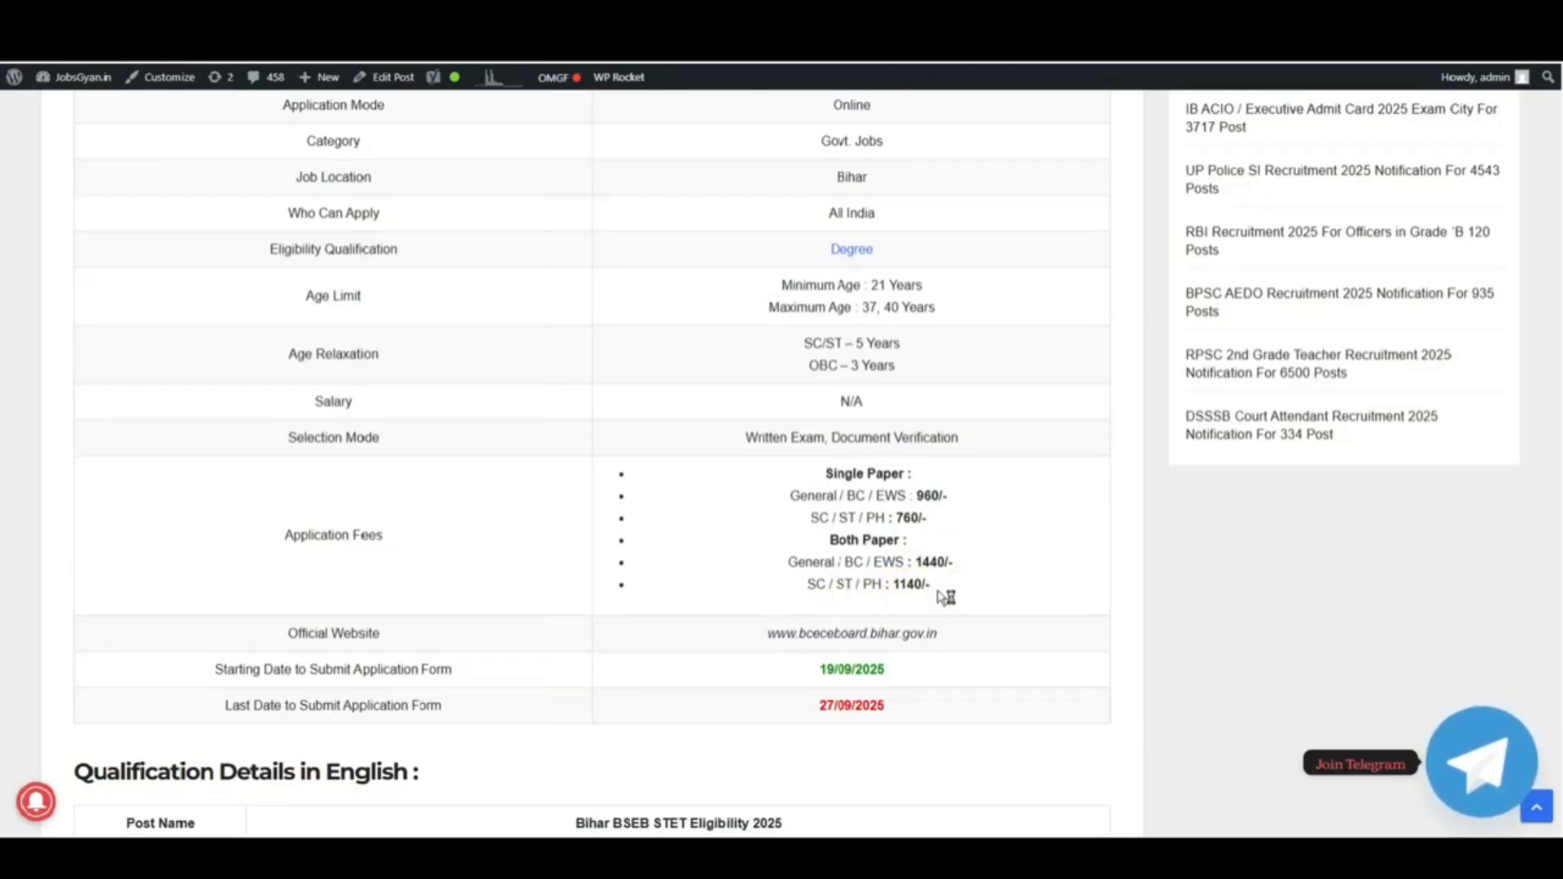
Step: Highlight the Both Paper fee amounts, 1440/- and 1140/-, in the overview table
{"action": "left_click_drag", "start_coordinate": [937, 586], "coordinate": [899, 525]}
{"action": "left_click", "coordinate": [899, 531]}
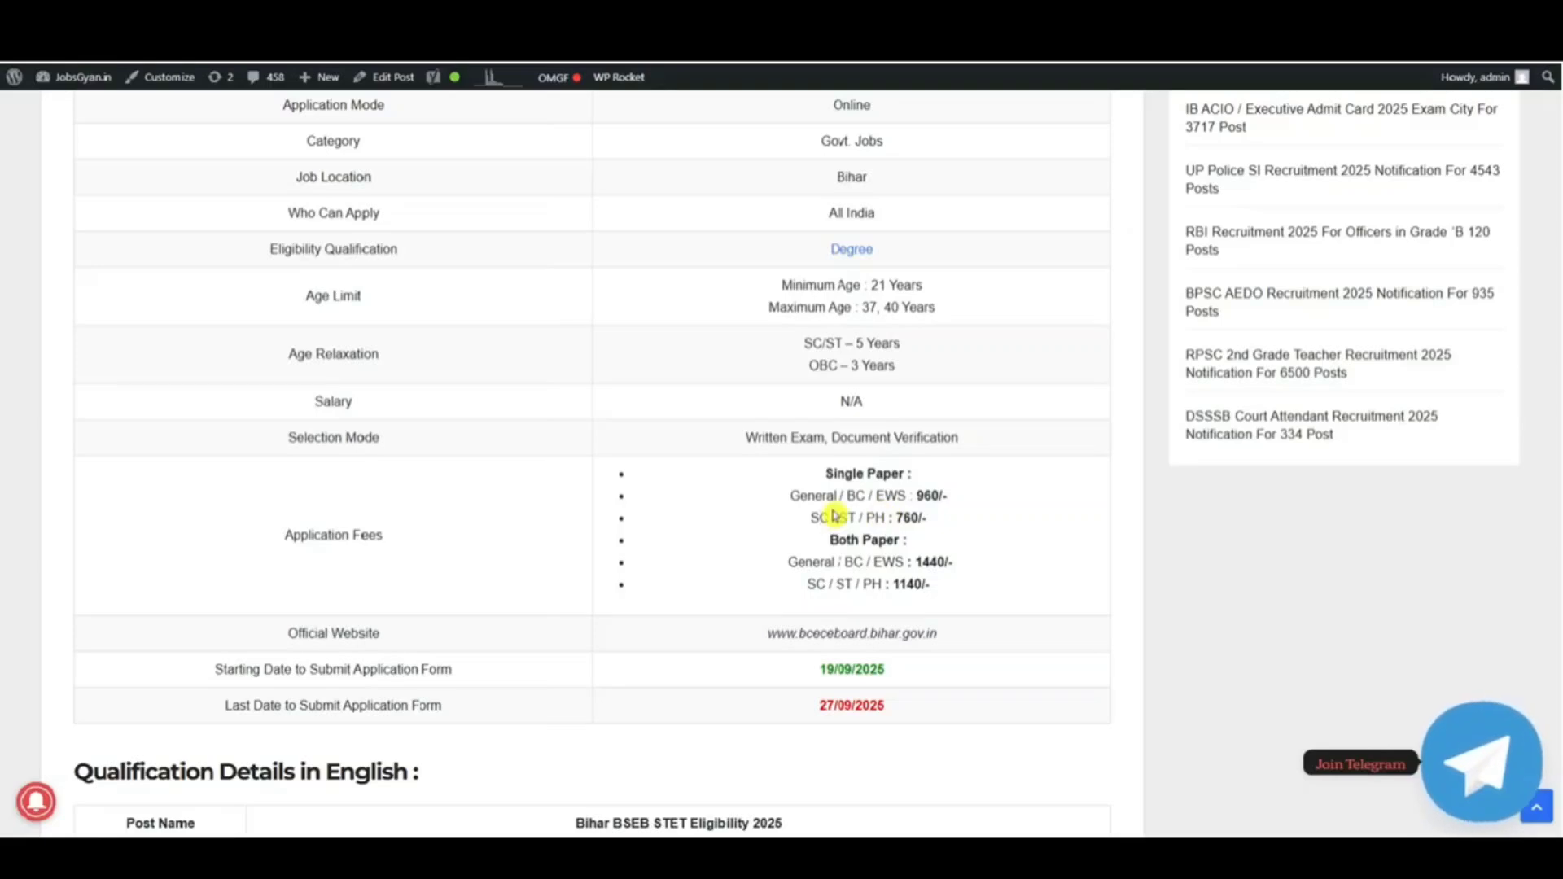
{"action": "left_click_drag", "start_coordinate": [824, 497], "coordinate": [909, 554]}
{"action": "left_click", "coordinate": [906, 549]}
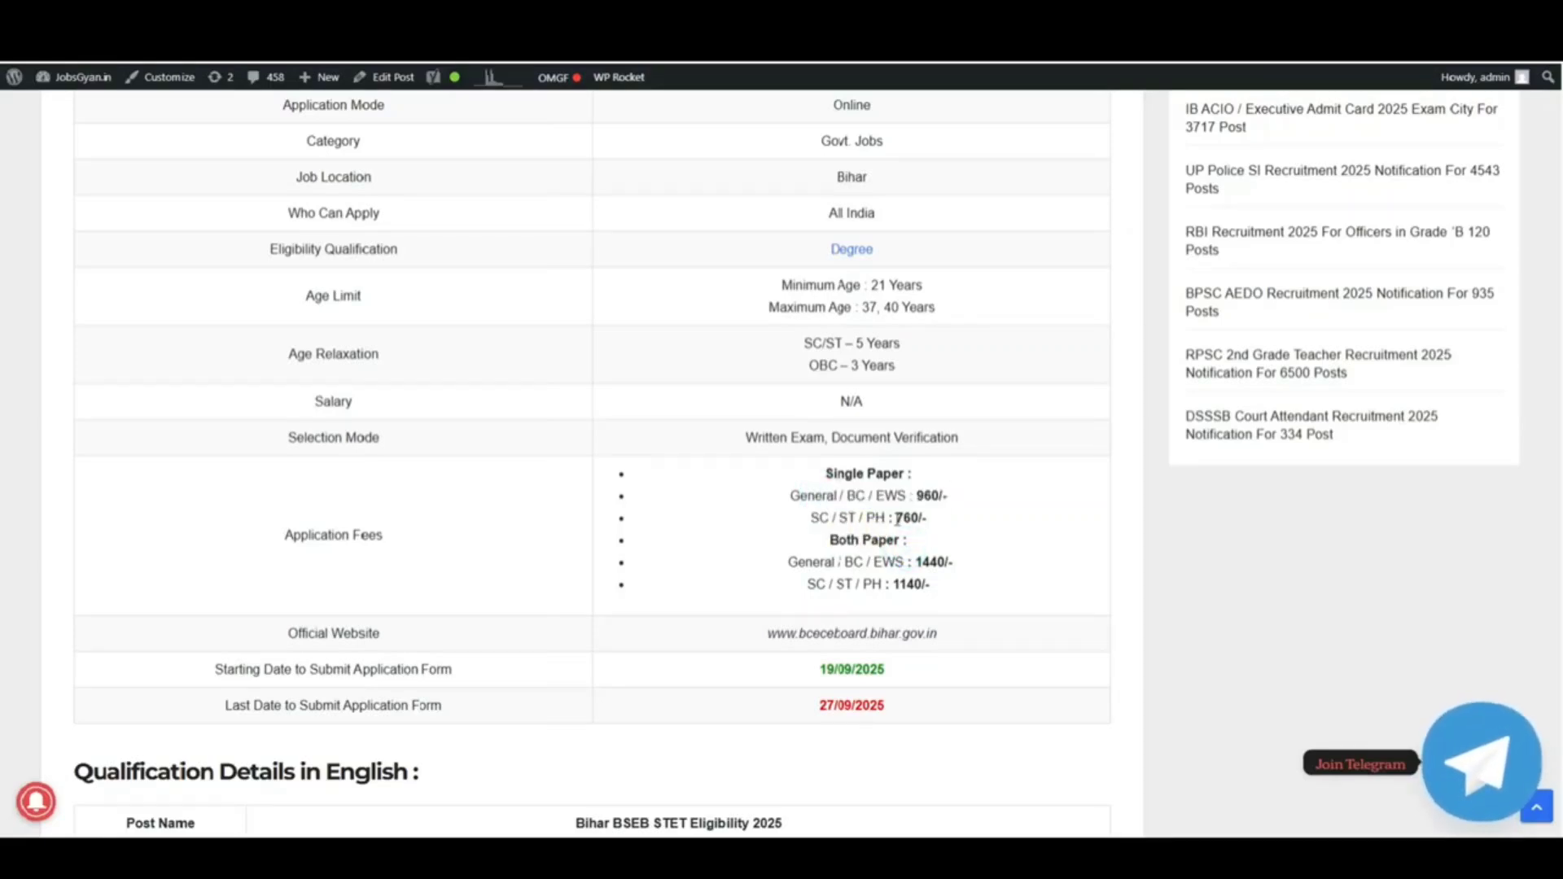
Step: Scroll to eligibility and highlight Paper 1's master's and bachelor's degree requirements
{"action": "scroll", "coordinate": [879, 521], "scroll_direction": "down", "scroll_amount": 2}
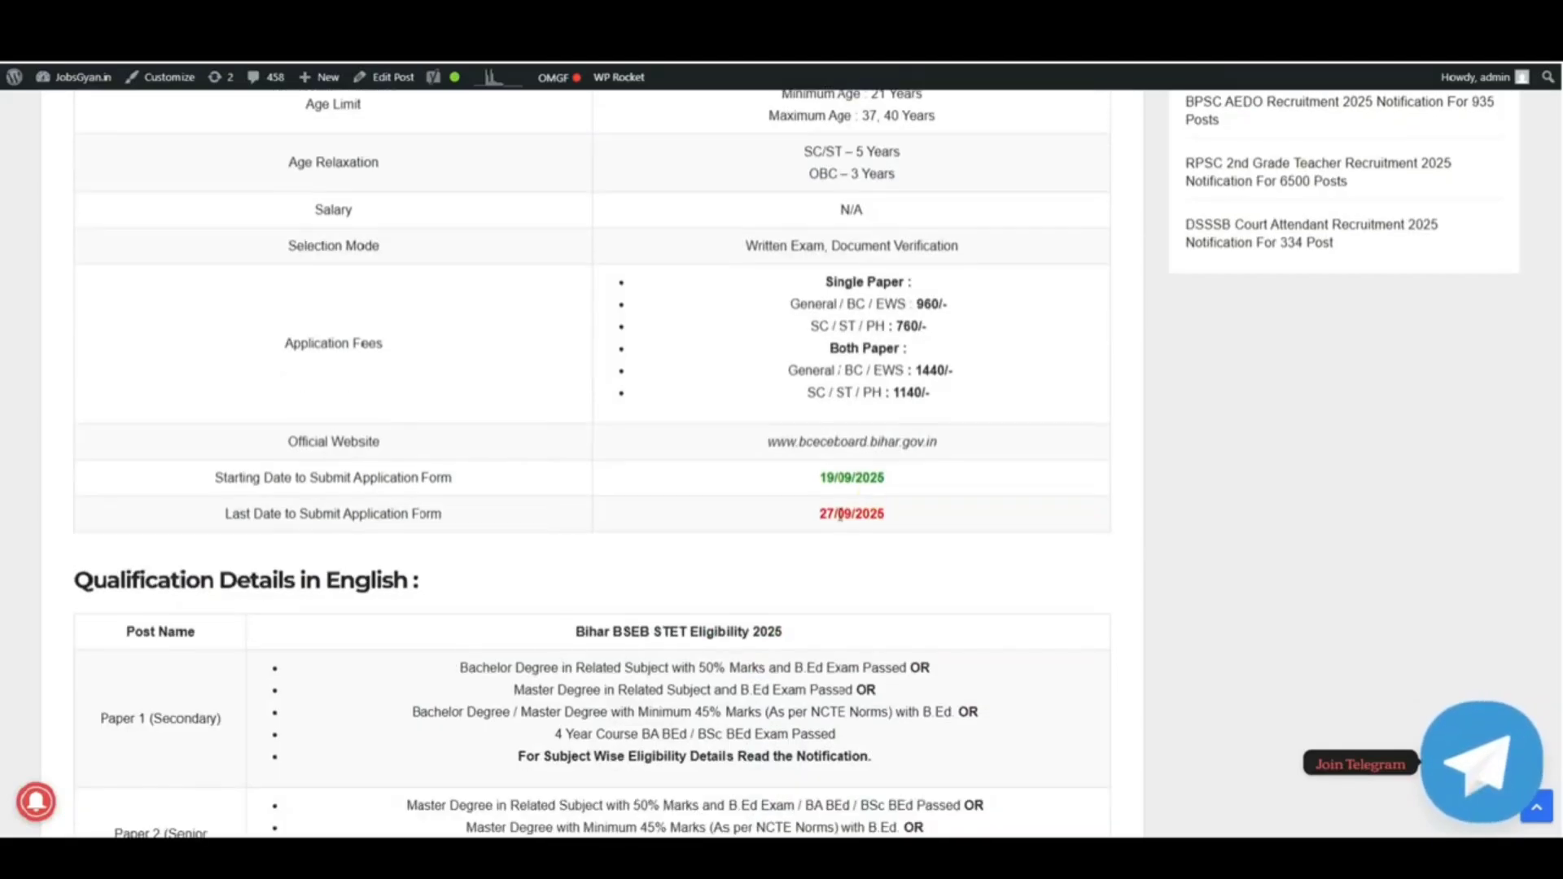
{"action": "left_click_drag", "start_coordinate": [834, 478], "coordinate": [904, 523]}
{"action": "left_click", "coordinate": [922, 510]}
{"action": "scroll", "coordinate": [904, 523], "scroll_direction": "down", "scroll_amount": 2}
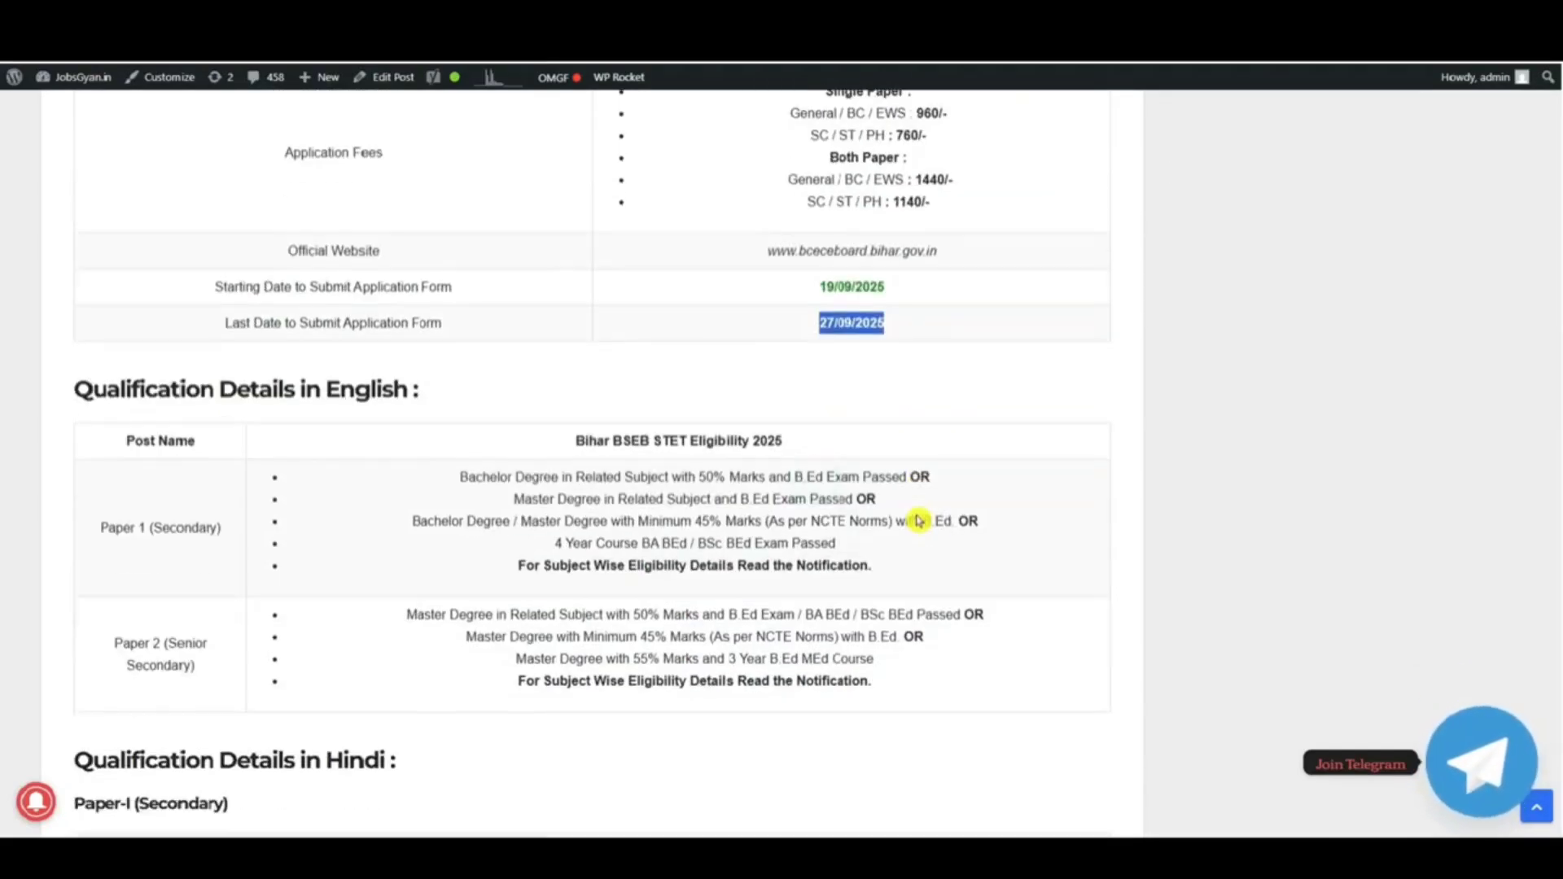
{"action": "scroll", "coordinate": [918, 516], "scroll_direction": "down", "scroll_amount": 2}
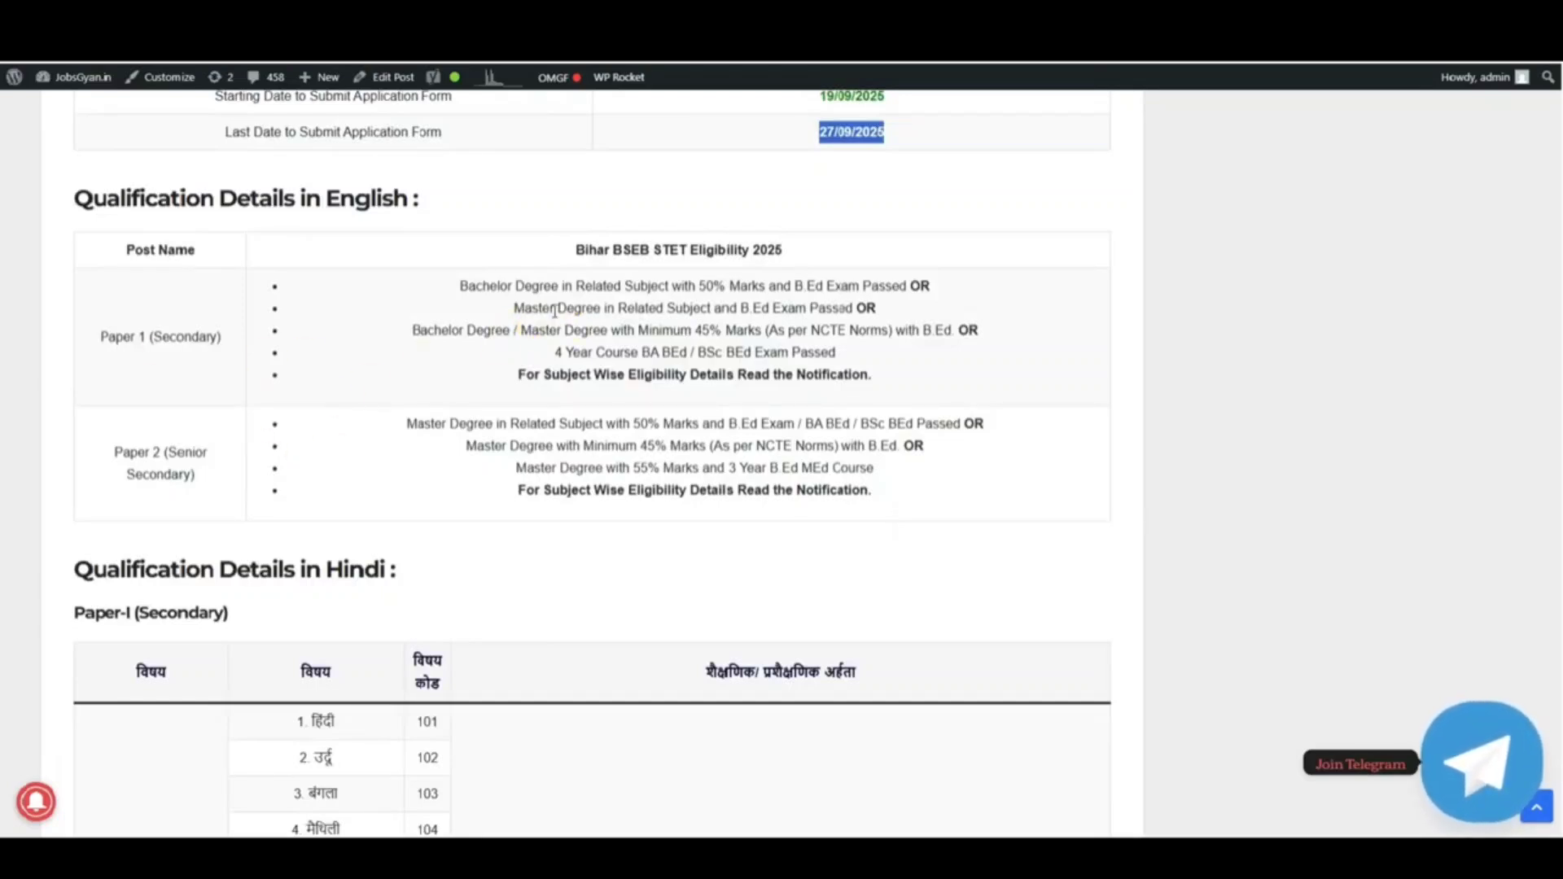
{"action": "left_click_drag", "start_coordinate": [552, 309], "coordinate": [738, 333]}
{"action": "left_click", "coordinate": [802, 362]}
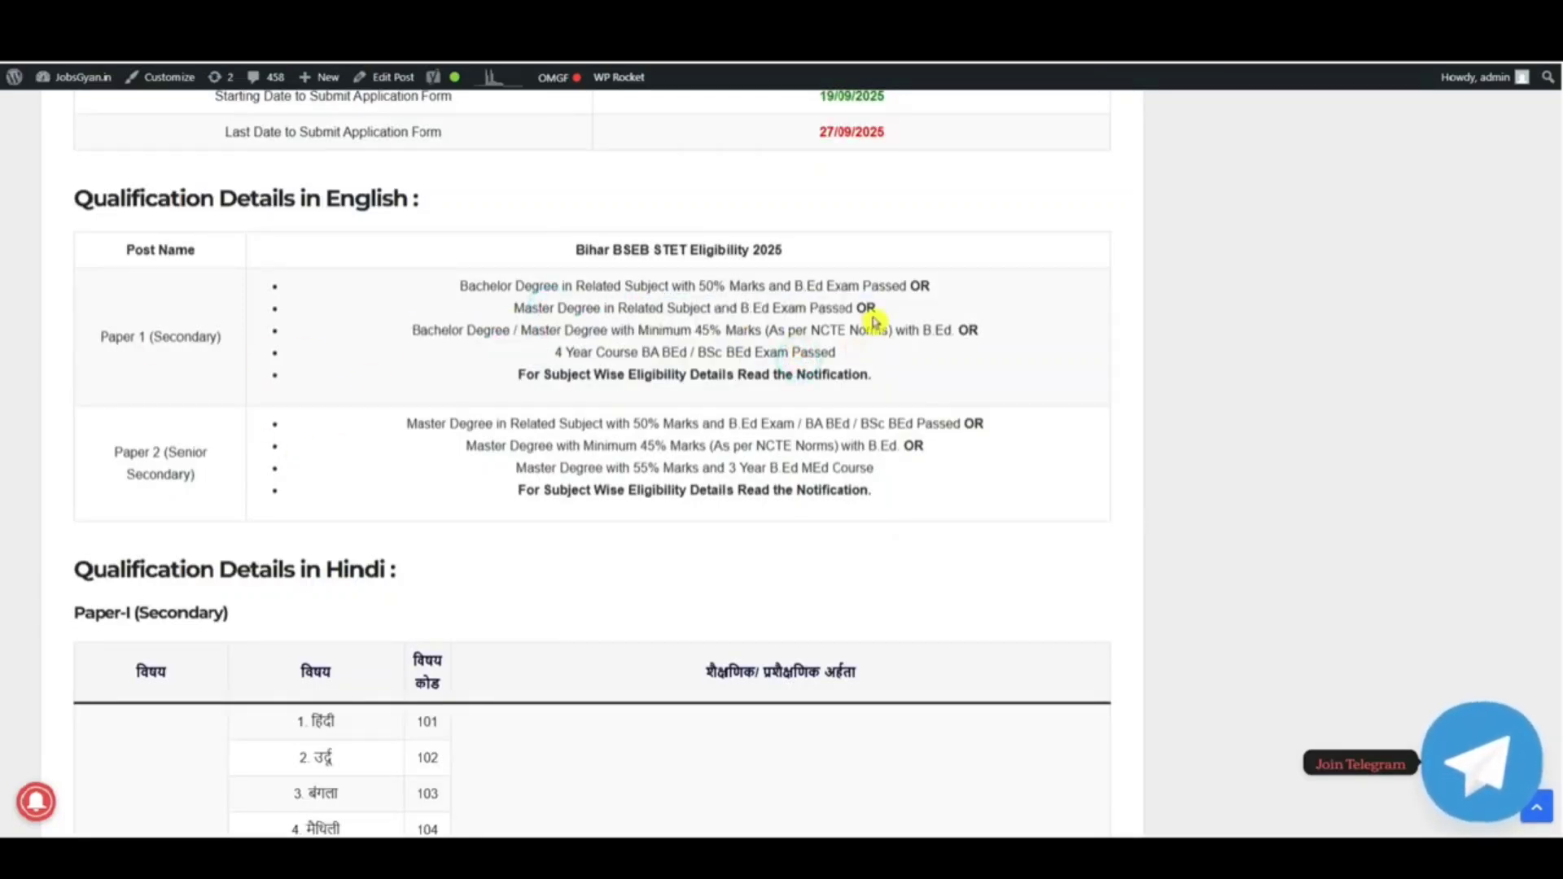
{"action": "left_click_drag", "start_coordinate": [469, 286], "coordinate": [886, 287]}
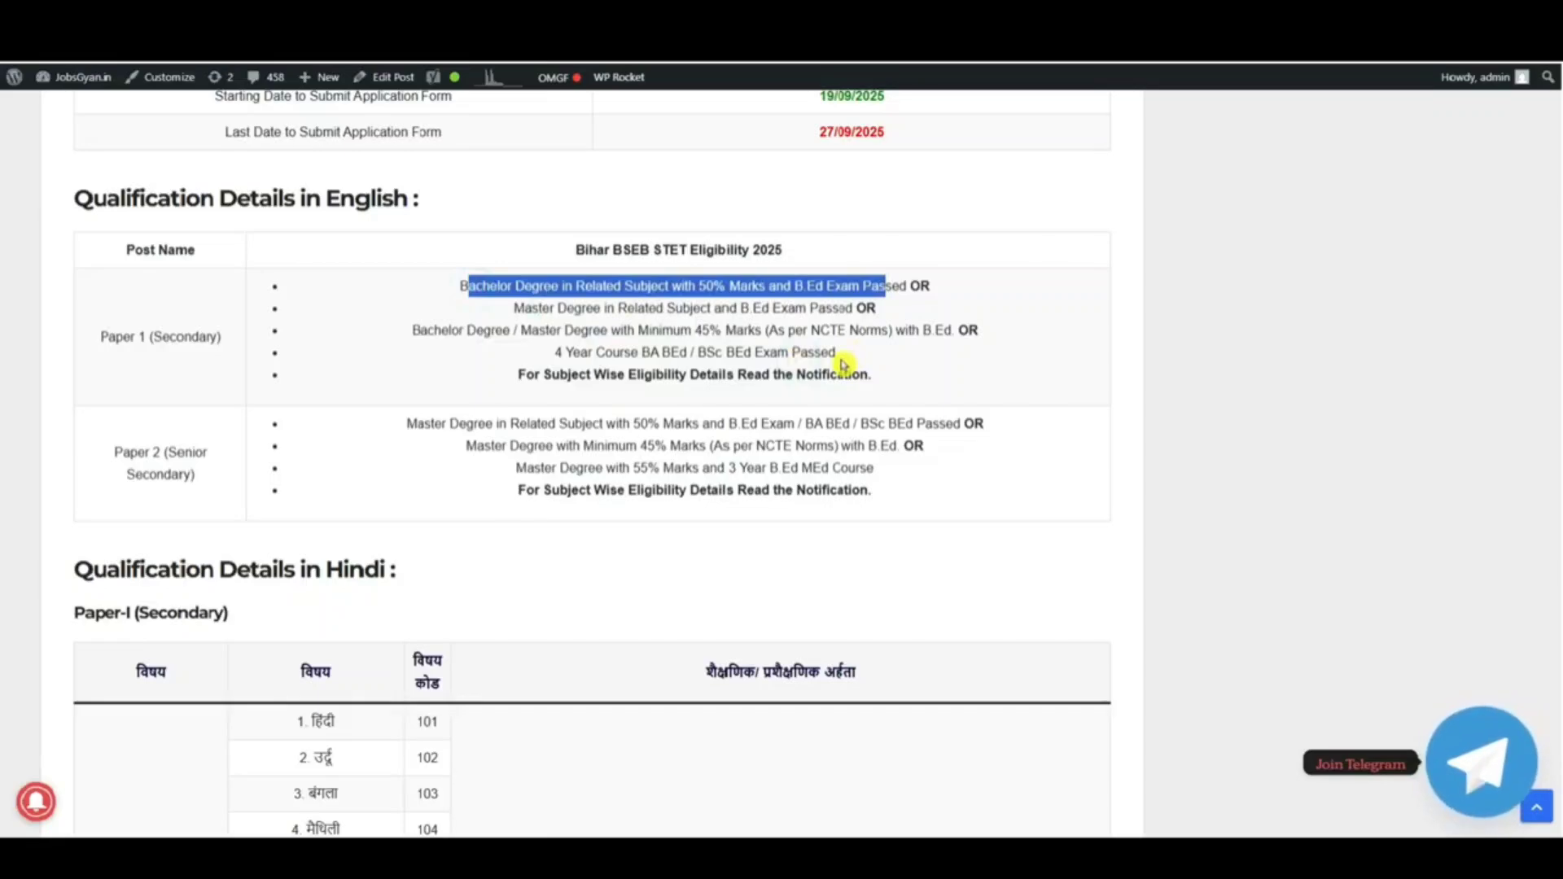
Step: Highlight the Hindi qualification paragraph and the required documents list
{"action": "scroll", "coordinate": [843, 364], "scroll_direction": "down", "scroll_amount": 5}
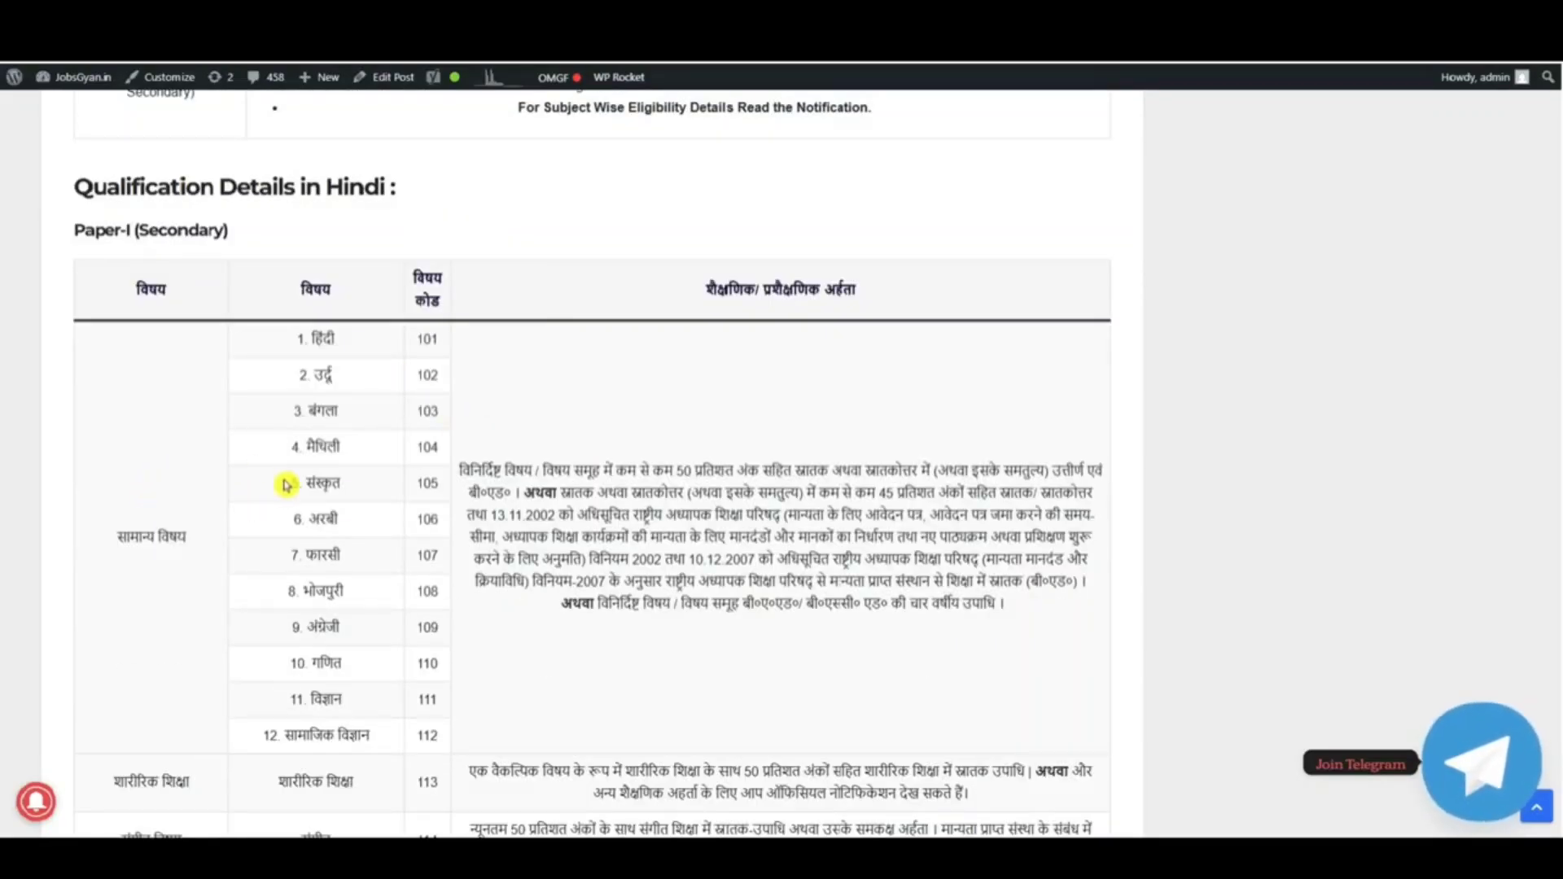
{"action": "left_click_drag", "start_coordinate": [541, 470], "coordinate": [638, 561]}
{"action": "scroll", "coordinate": [659, 499], "scroll_direction": "down", "scroll_amount": 20}
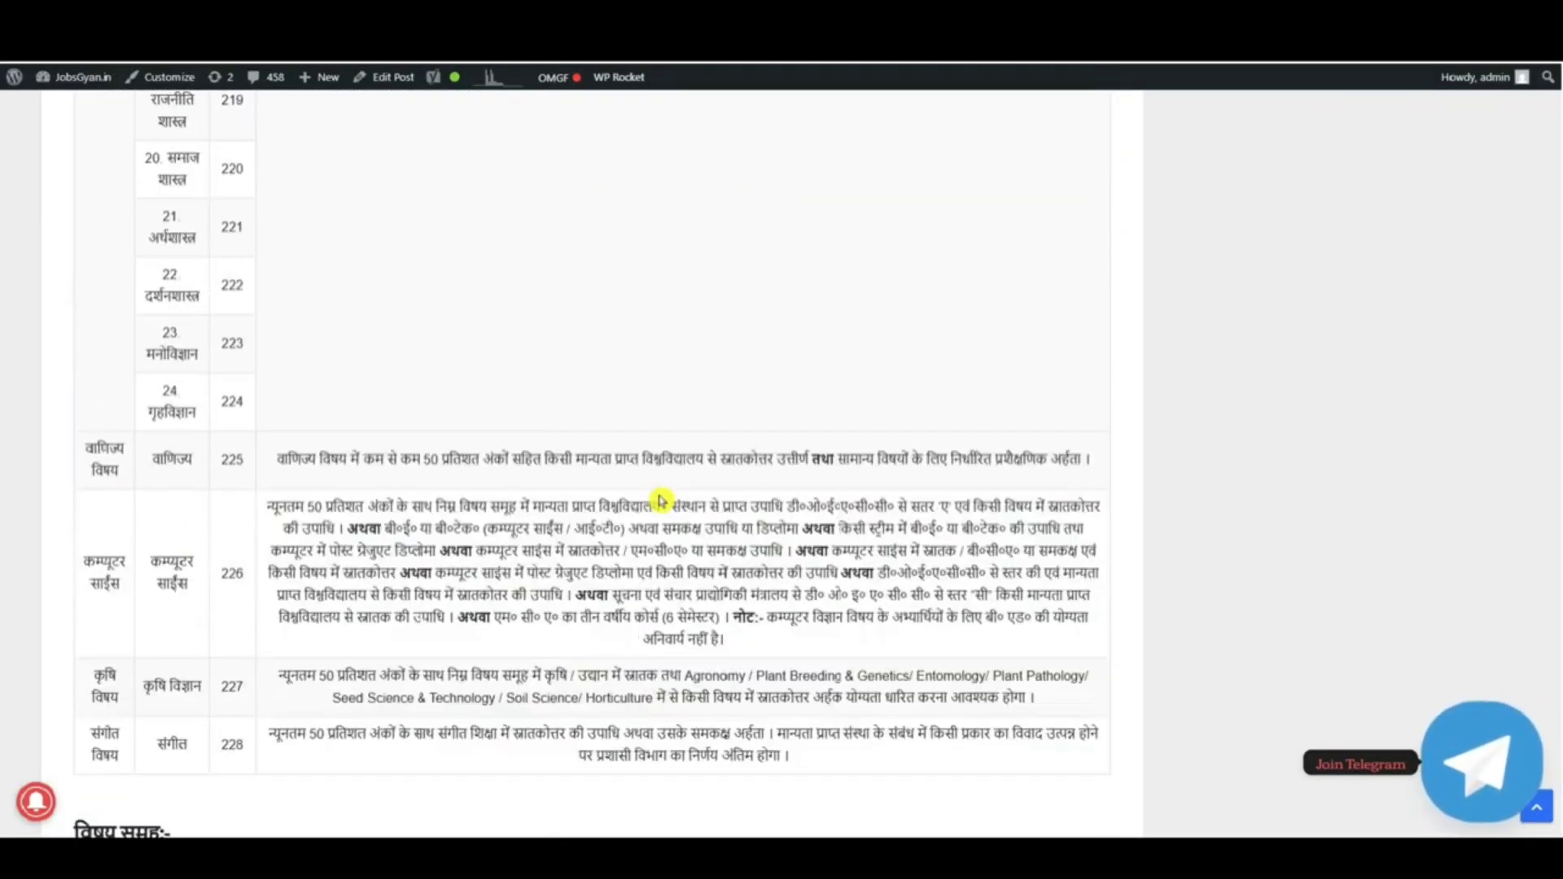
{"action": "scroll", "coordinate": [659, 499], "scroll_direction": "down", "scroll_amount": 12}
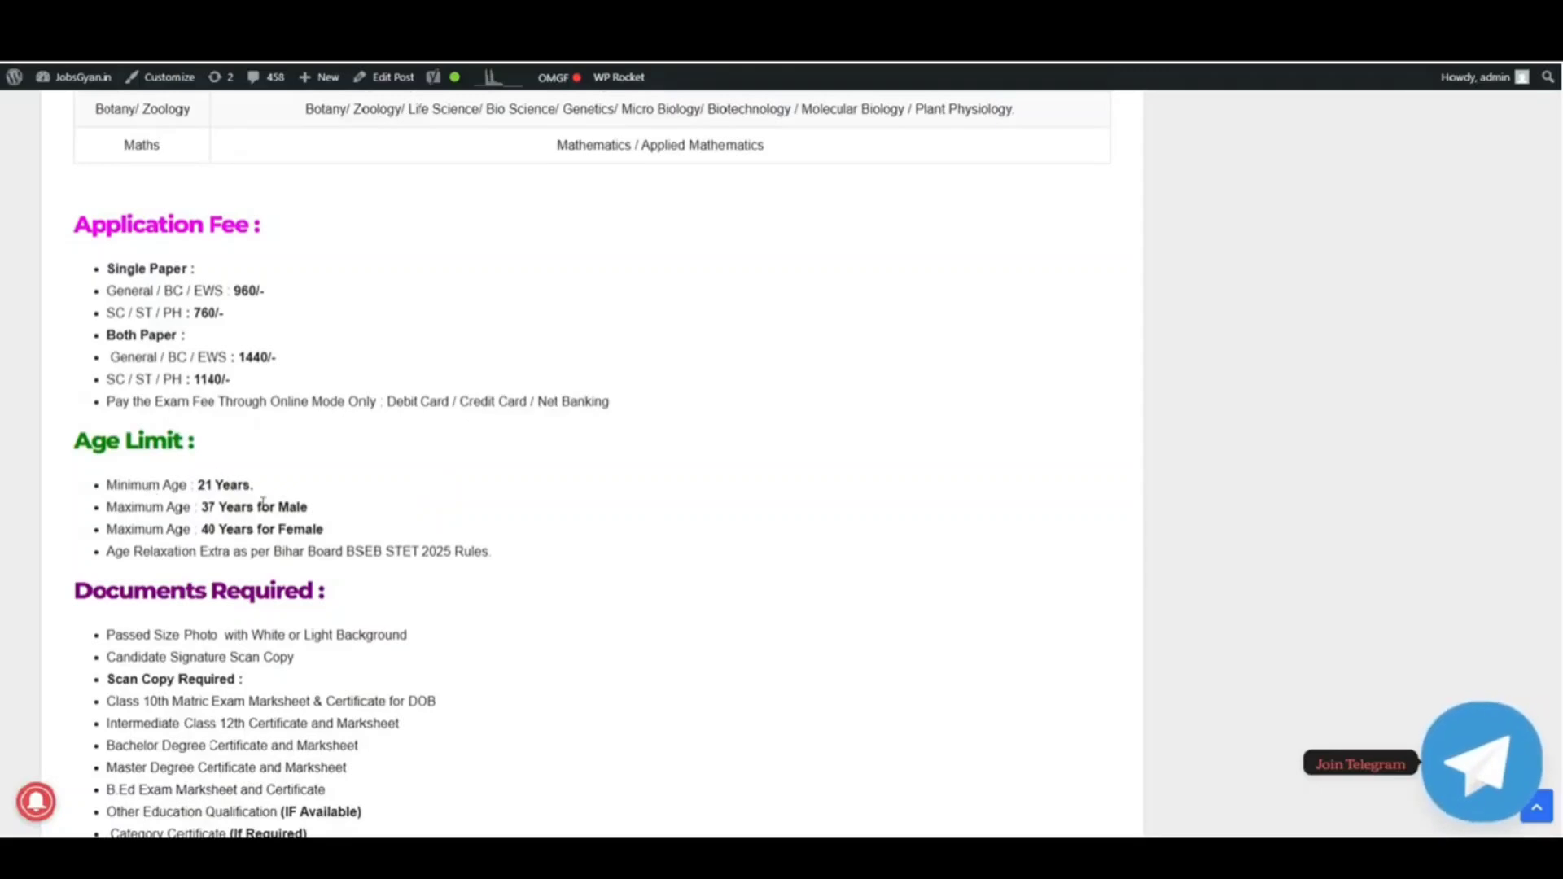
{"action": "scroll", "coordinate": [340, 506], "scroll_direction": "down", "scroll_amount": 2}
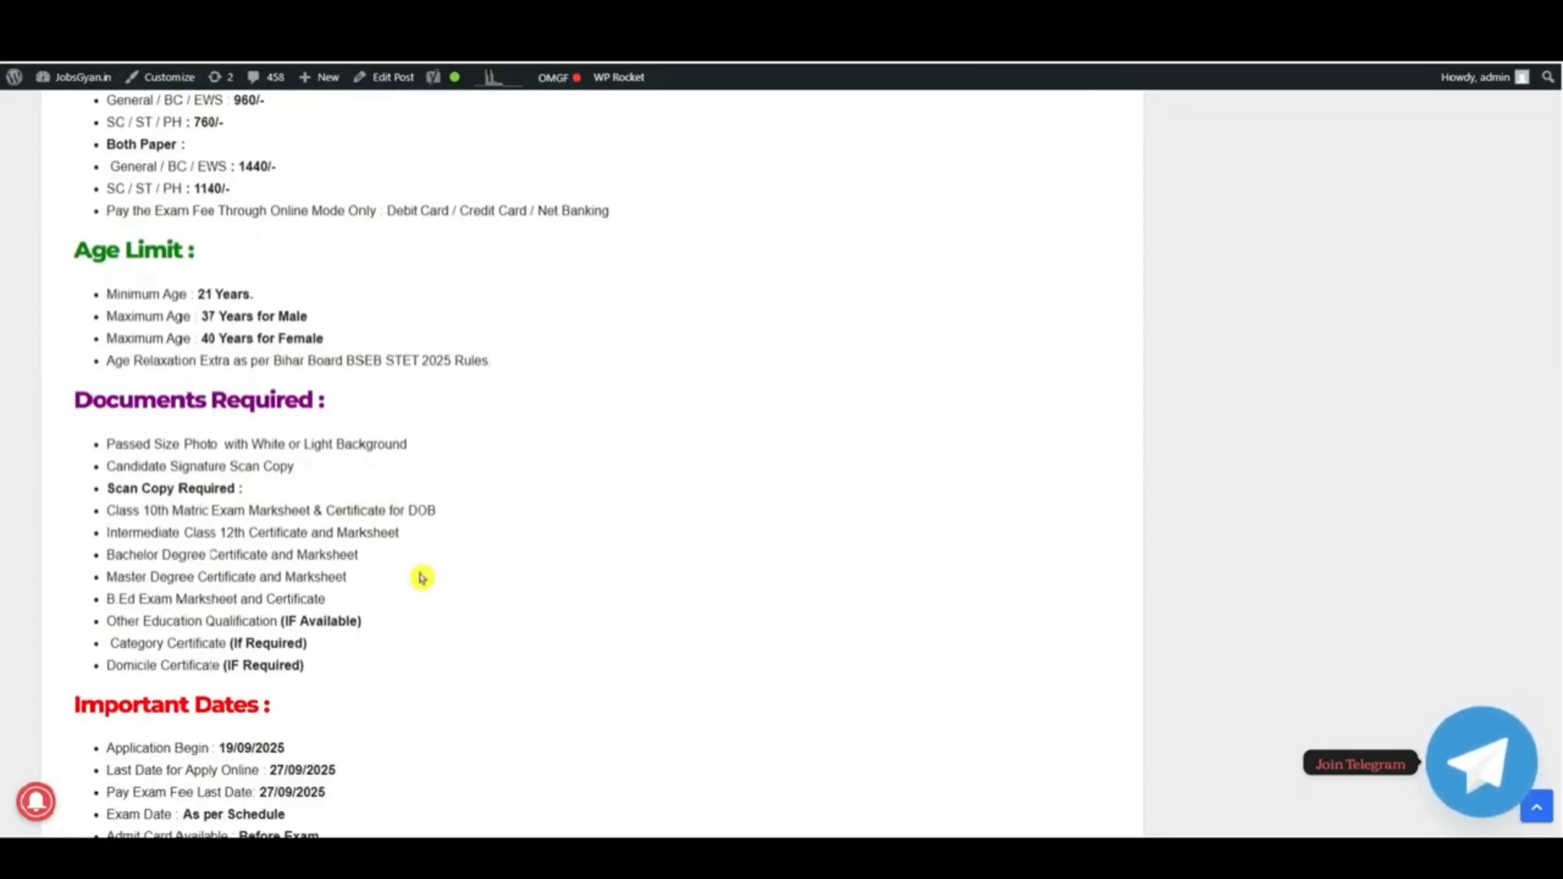
{"action": "left_click", "coordinate": [442, 629]}
{"action": "left_click_drag", "start_coordinate": [416, 637], "coordinate": [179, 467]}
Step: Reach the Important Links section and go to the STET 2025 application portal
{"action": "scroll", "coordinate": [445, 464], "scroll_direction": "down", "scroll_amount": 4}
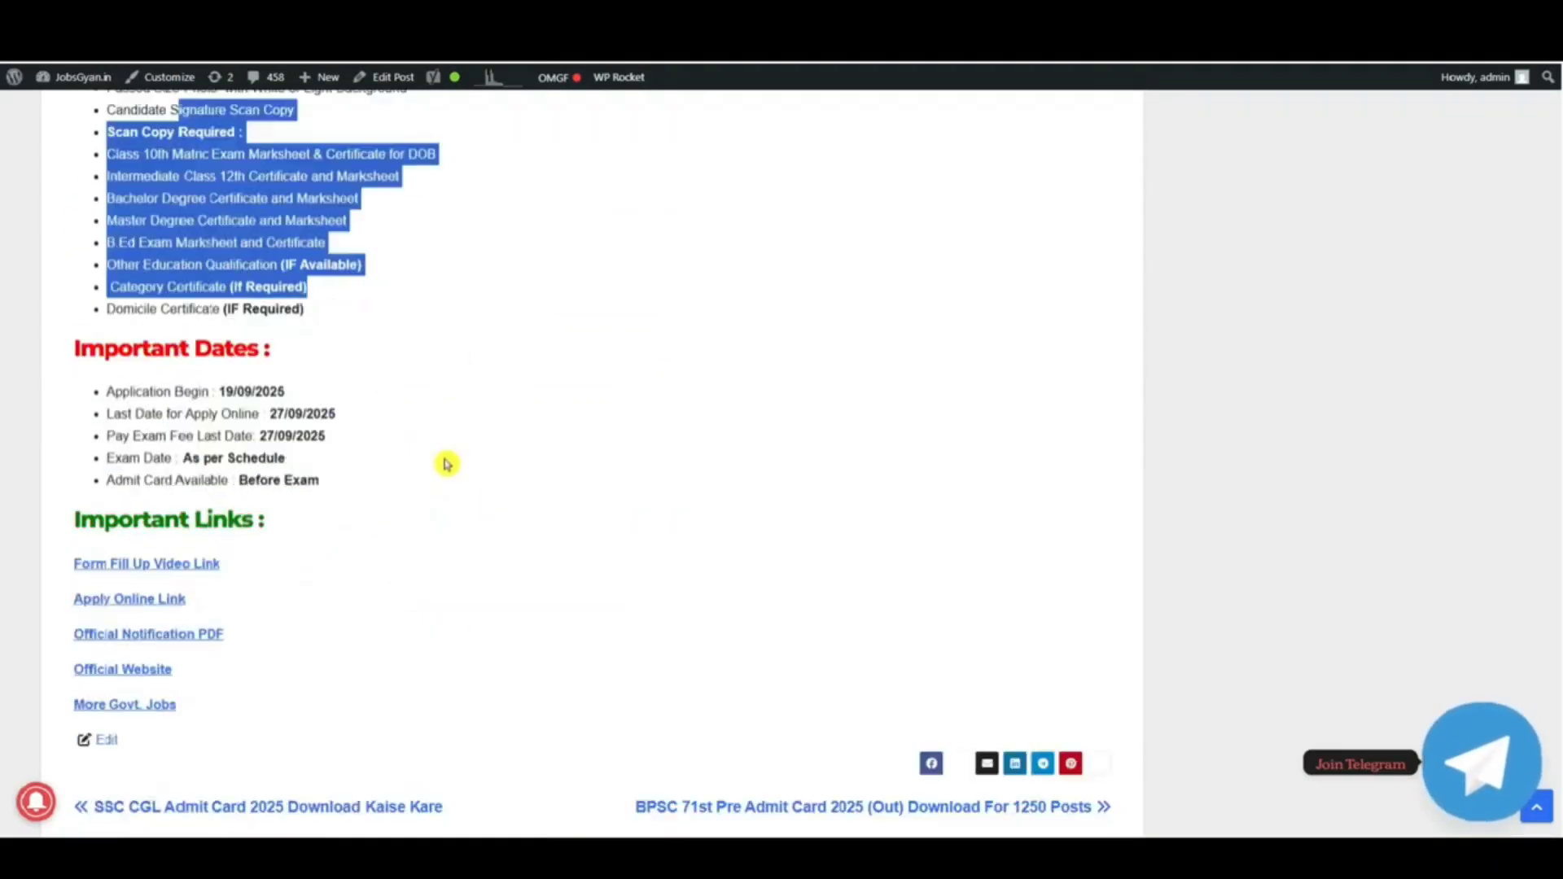
{"action": "left_click", "coordinate": [400, 477]}
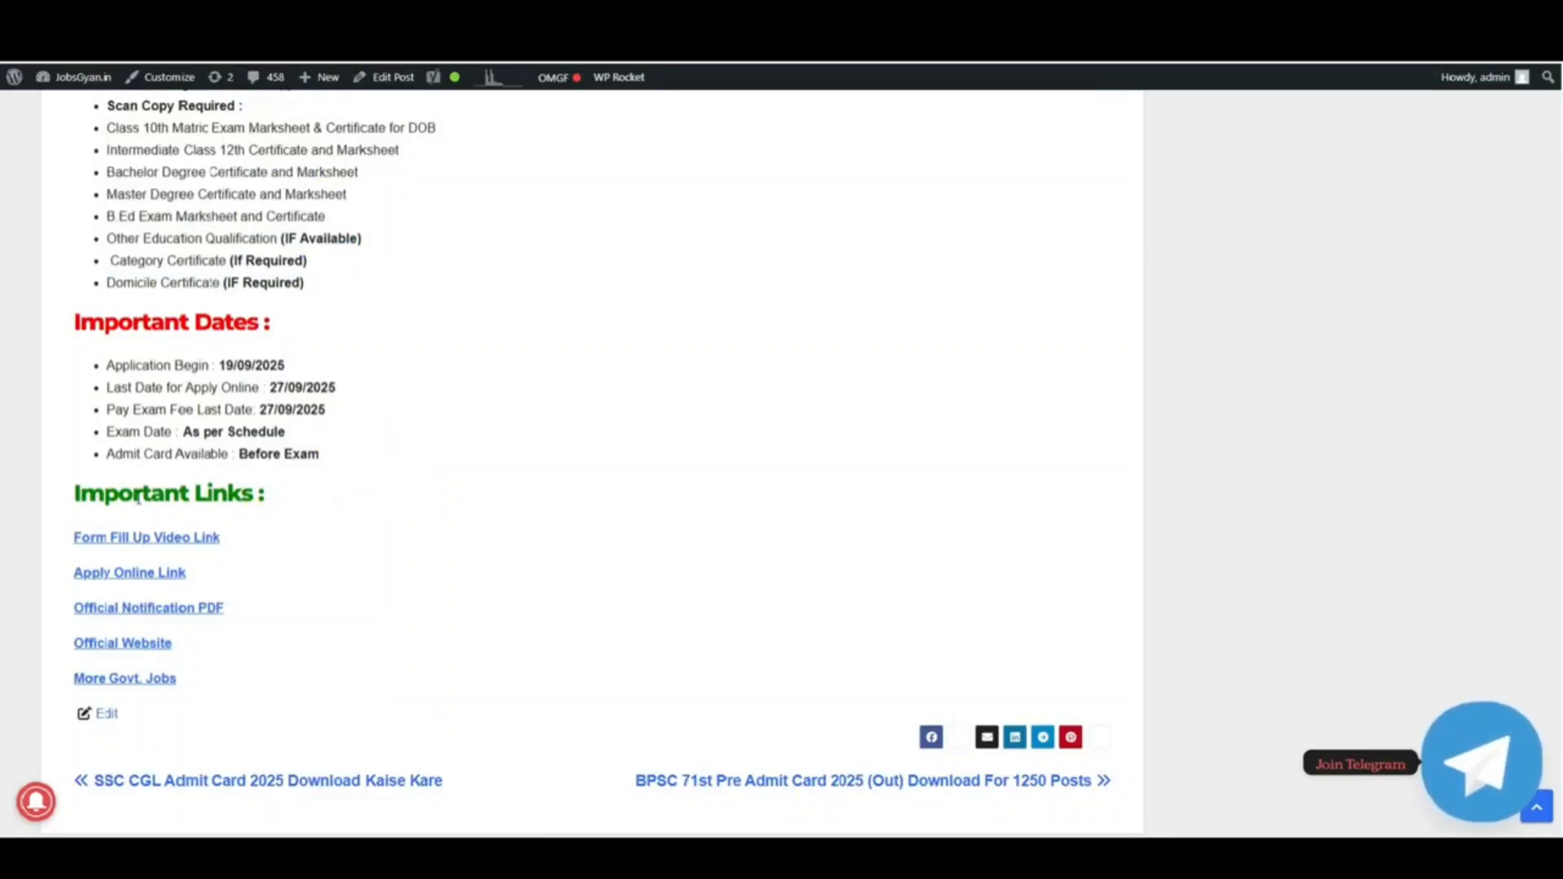
{"action": "left_click_drag", "start_coordinate": [138, 498], "coordinate": [307, 516]}
{"action": "left_click", "coordinate": [325, 521]}
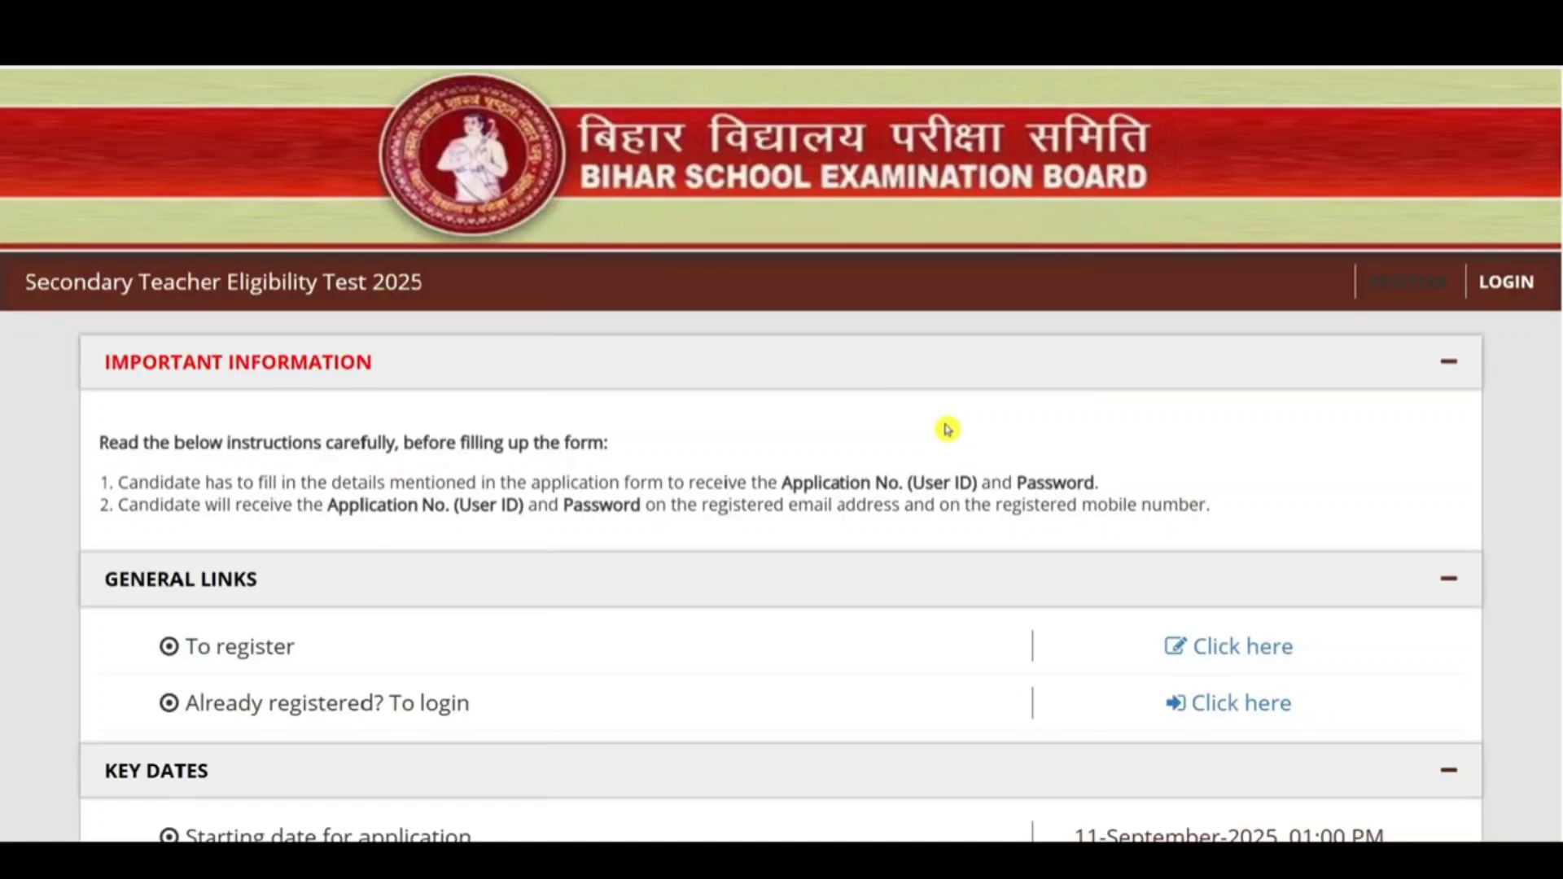
Step: Highlight a key date on the STET 2025 portal homepage, then clear it
{"action": "scroll", "coordinate": [949, 442], "scroll_direction": "down", "scroll_amount": 5}
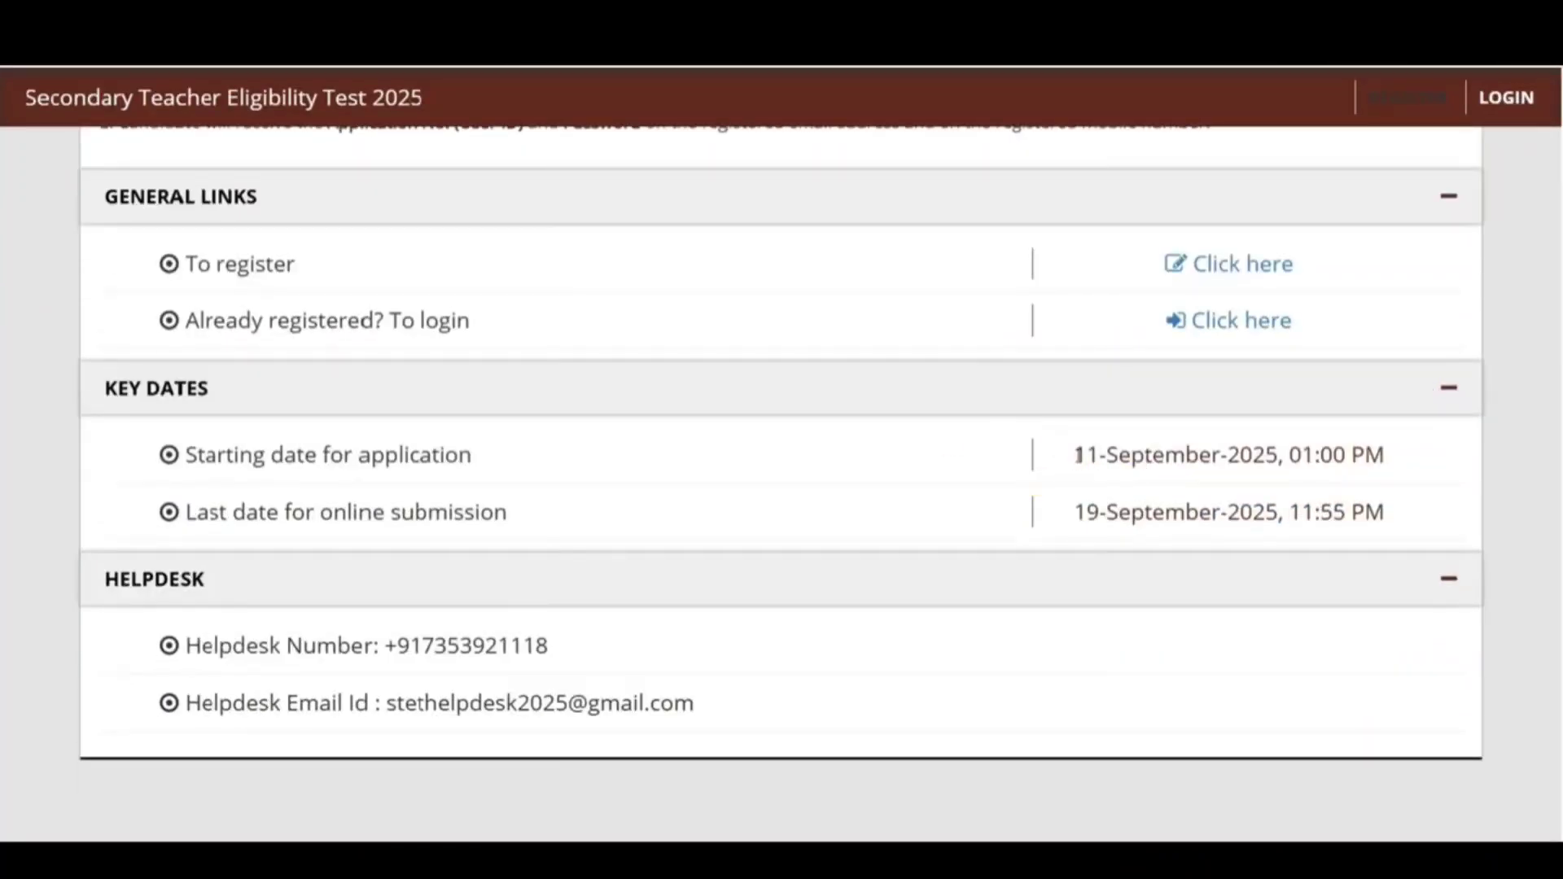
{"action": "left_click_drag", "start_coordinate": [1062, 453], "coordinate": [1274, 465]}
{"action": "scroll", "coordinate": [1286, 488], "scroll_direction": "up", "scroll_amount": 5}
{"action": "left_click", "coordinate": [1527, 527]}
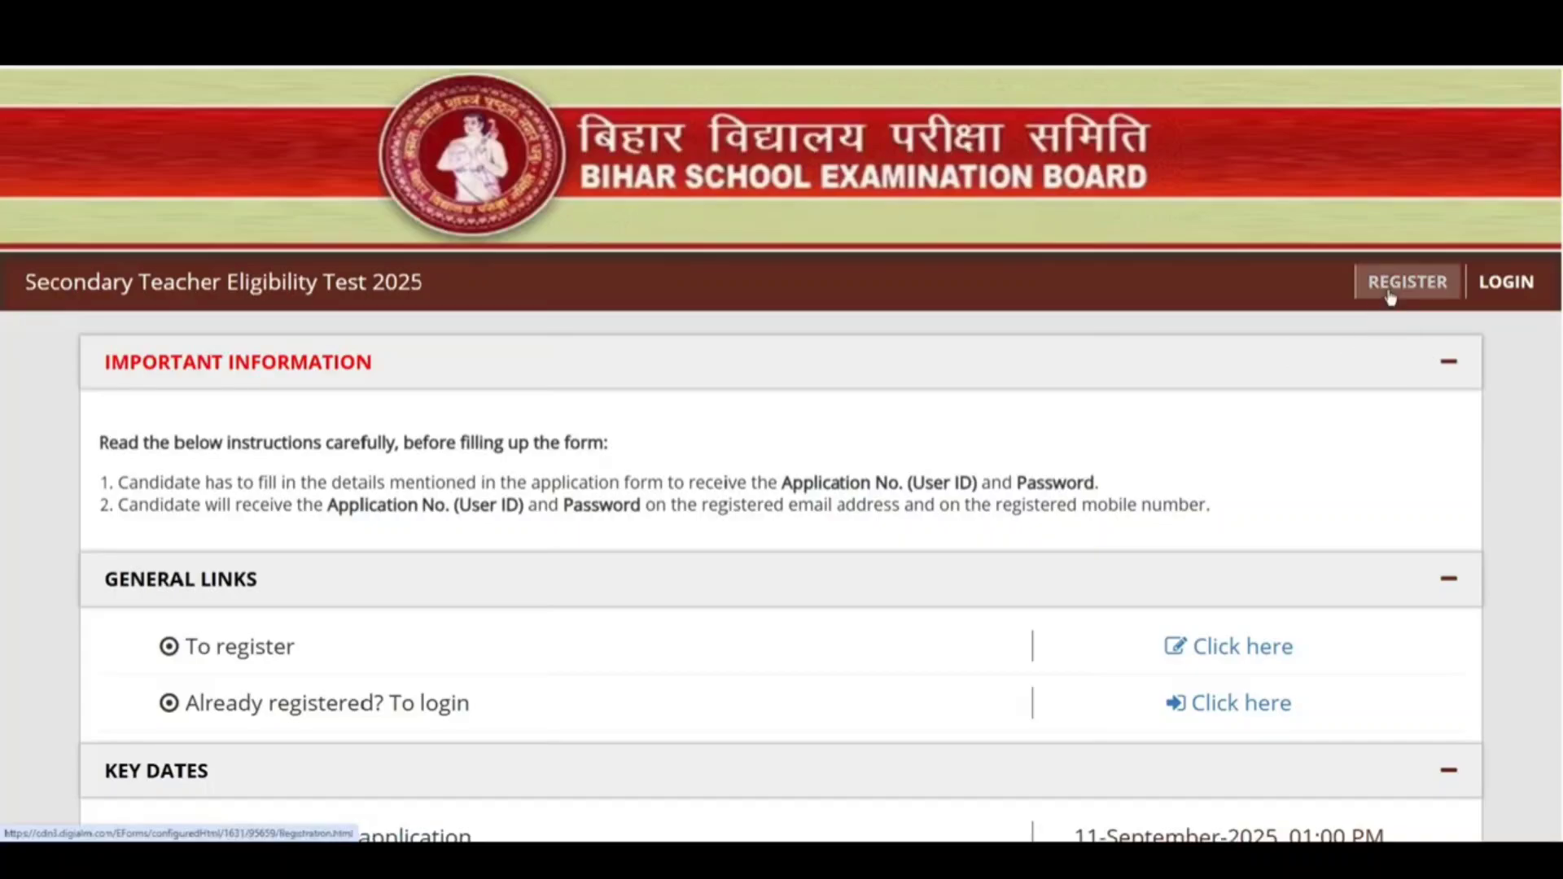
Step: Start registration, dismiss the supported-browser instructions and agree to the privacy notice
{"action": "left_click", "coordinate": [1407, 281]}
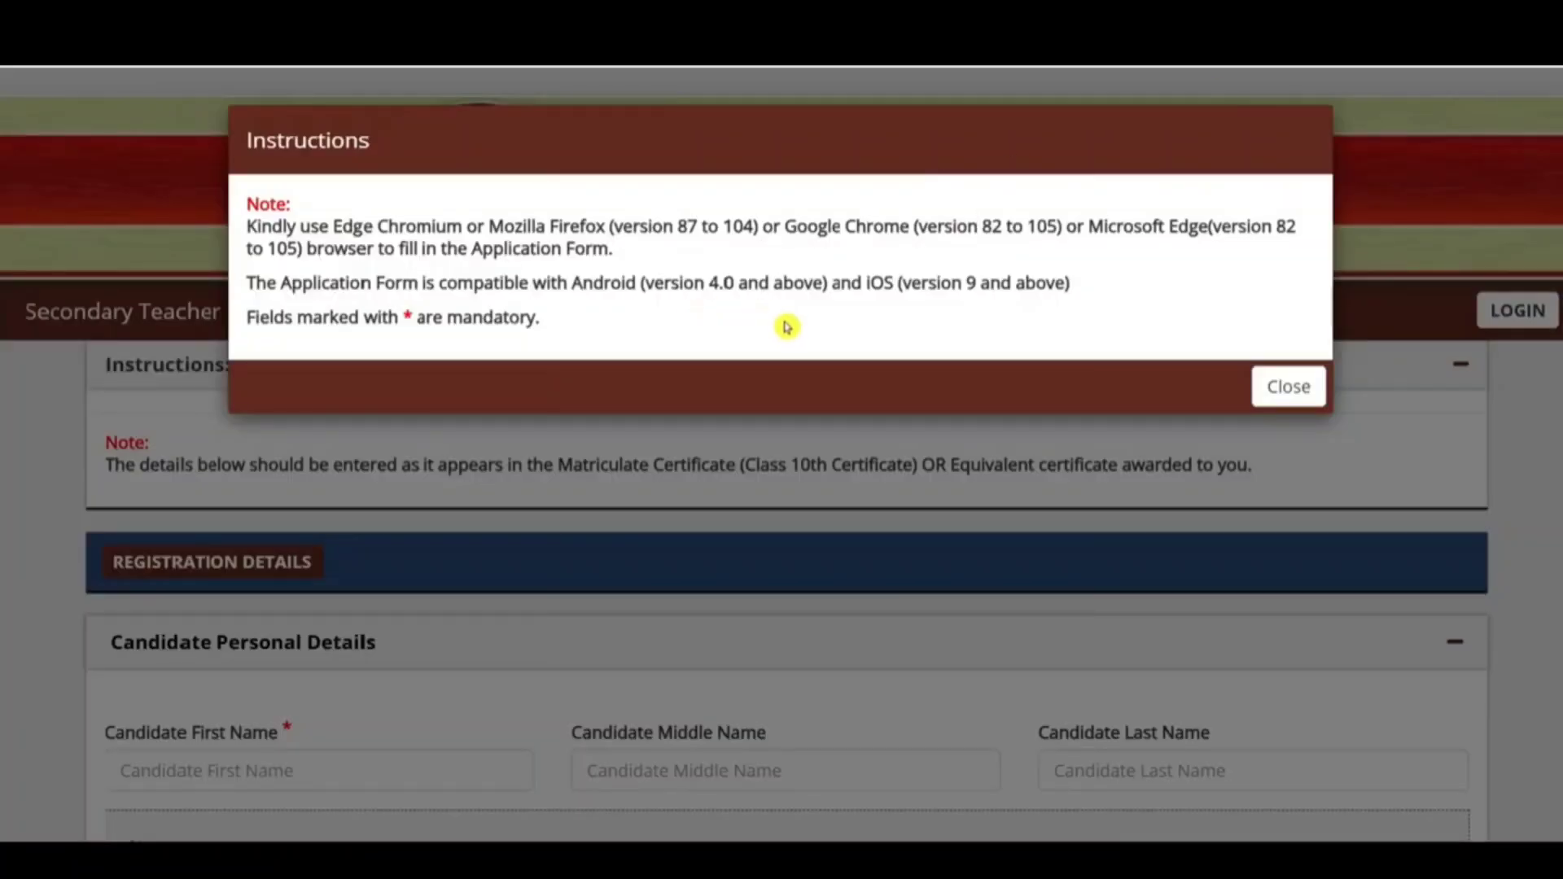
{"action": "left_click_drag", "start_coordinate": [547, 229], "coordinate": [666, 232]}
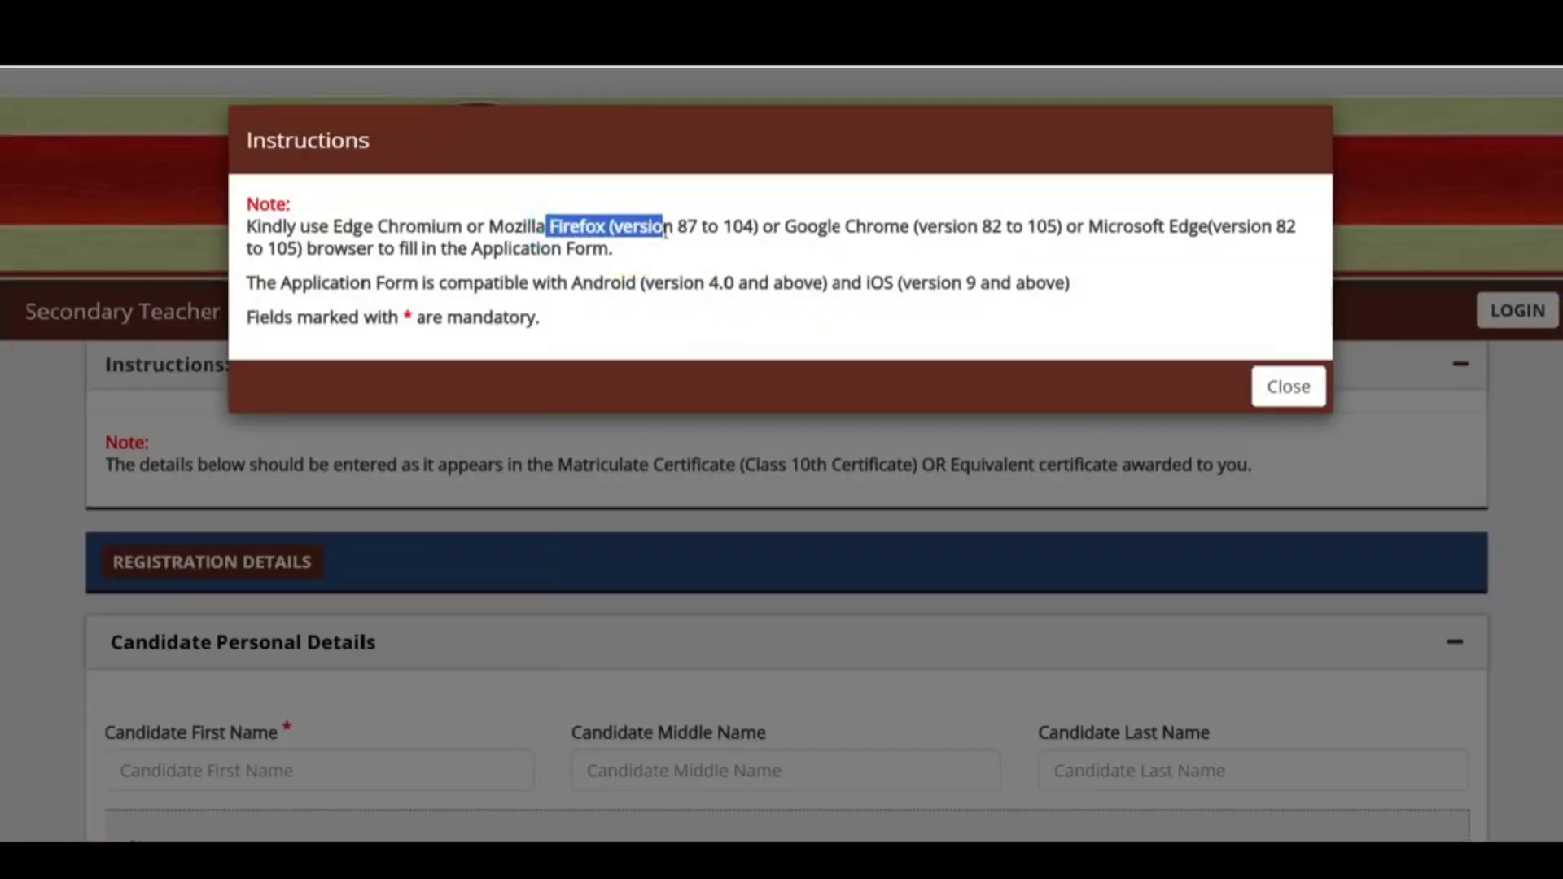
{"action": "left_click", "coordinate": [809, 226]}
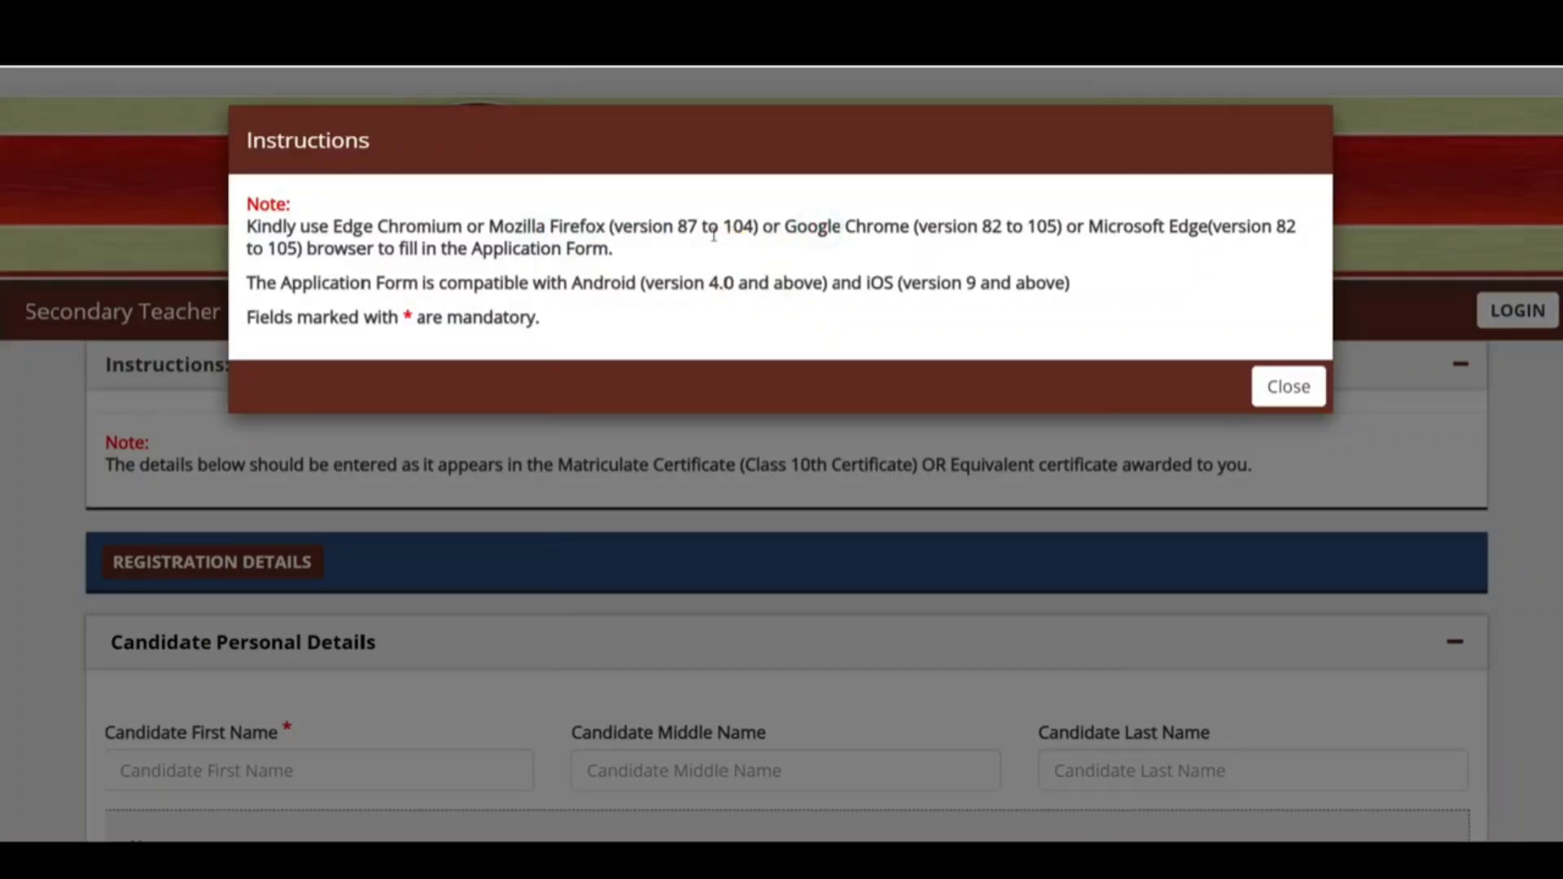
{"action": "left_click", "coordinate": [1292, 388]}
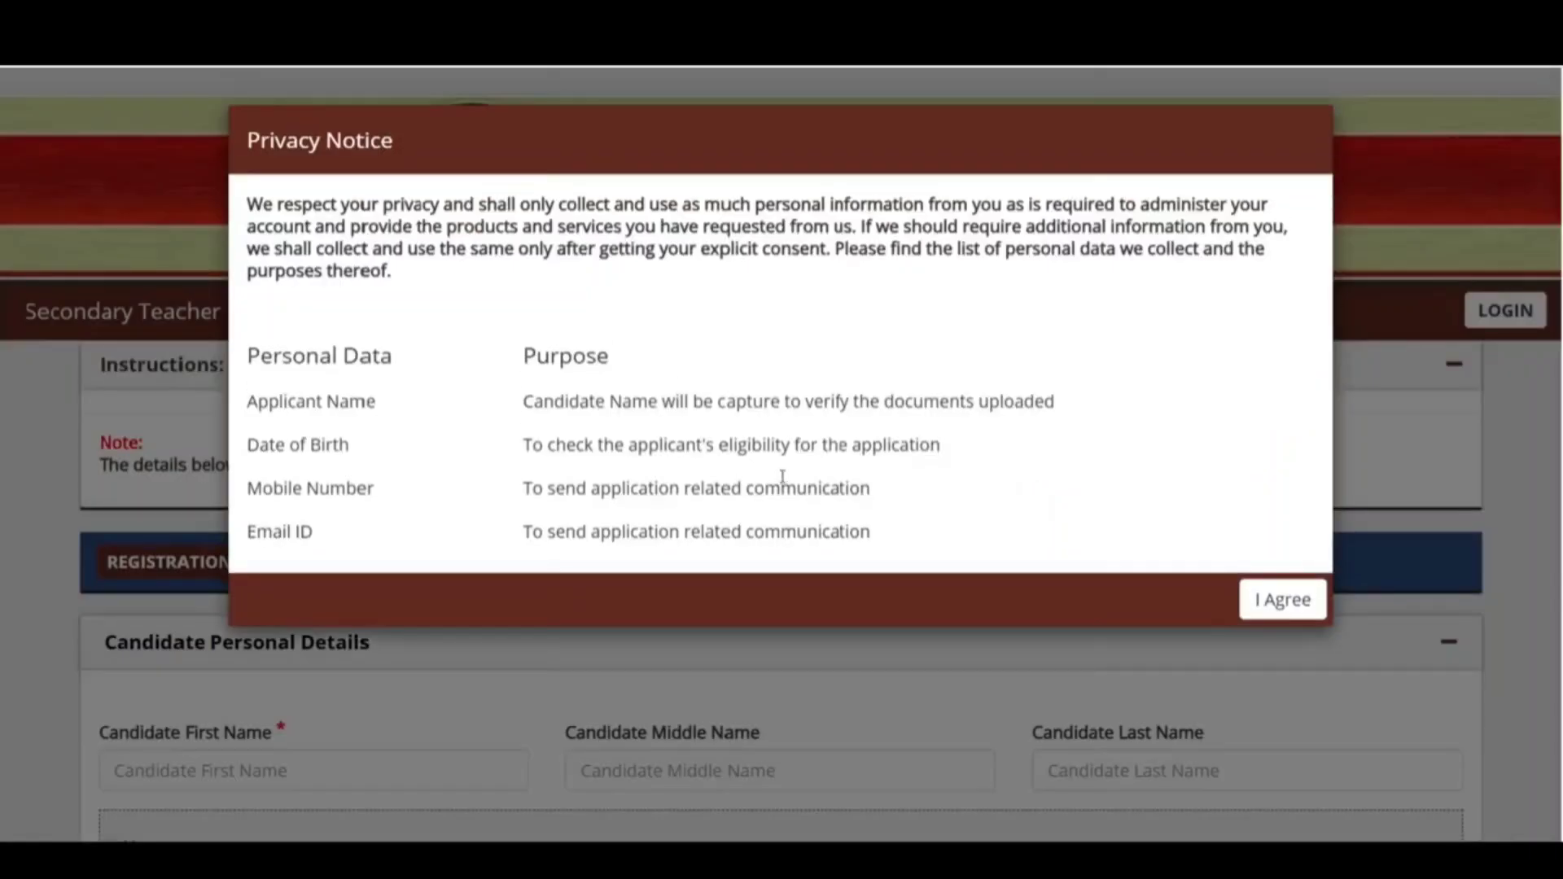
{"action": "left_click", "coordinate": [1267, 602]}
{"action": "scroll", "coordinate": [879, 433], "scroll_direction": "up", "scroll_amount": 4}
Step: Enter the candidate's first and last names, noting the Matriculation name rule
{"action": "scroll", "coordinate": [841, 443], "scroll_direction": "down", "scroll_amount": 4}
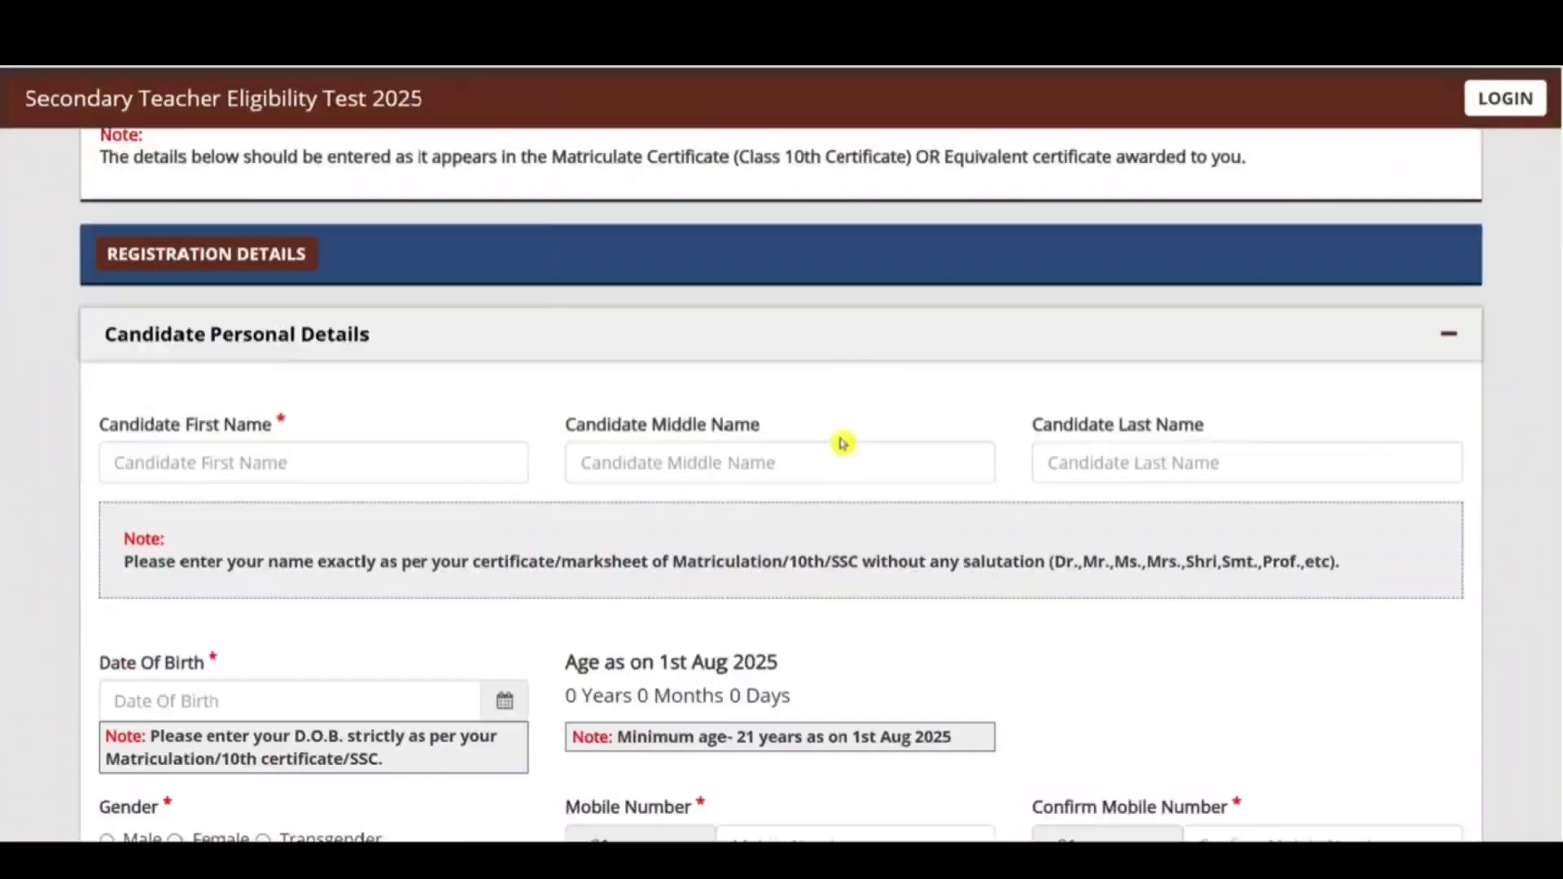
{"action": "left_click", "coordinate": [290, 396]}
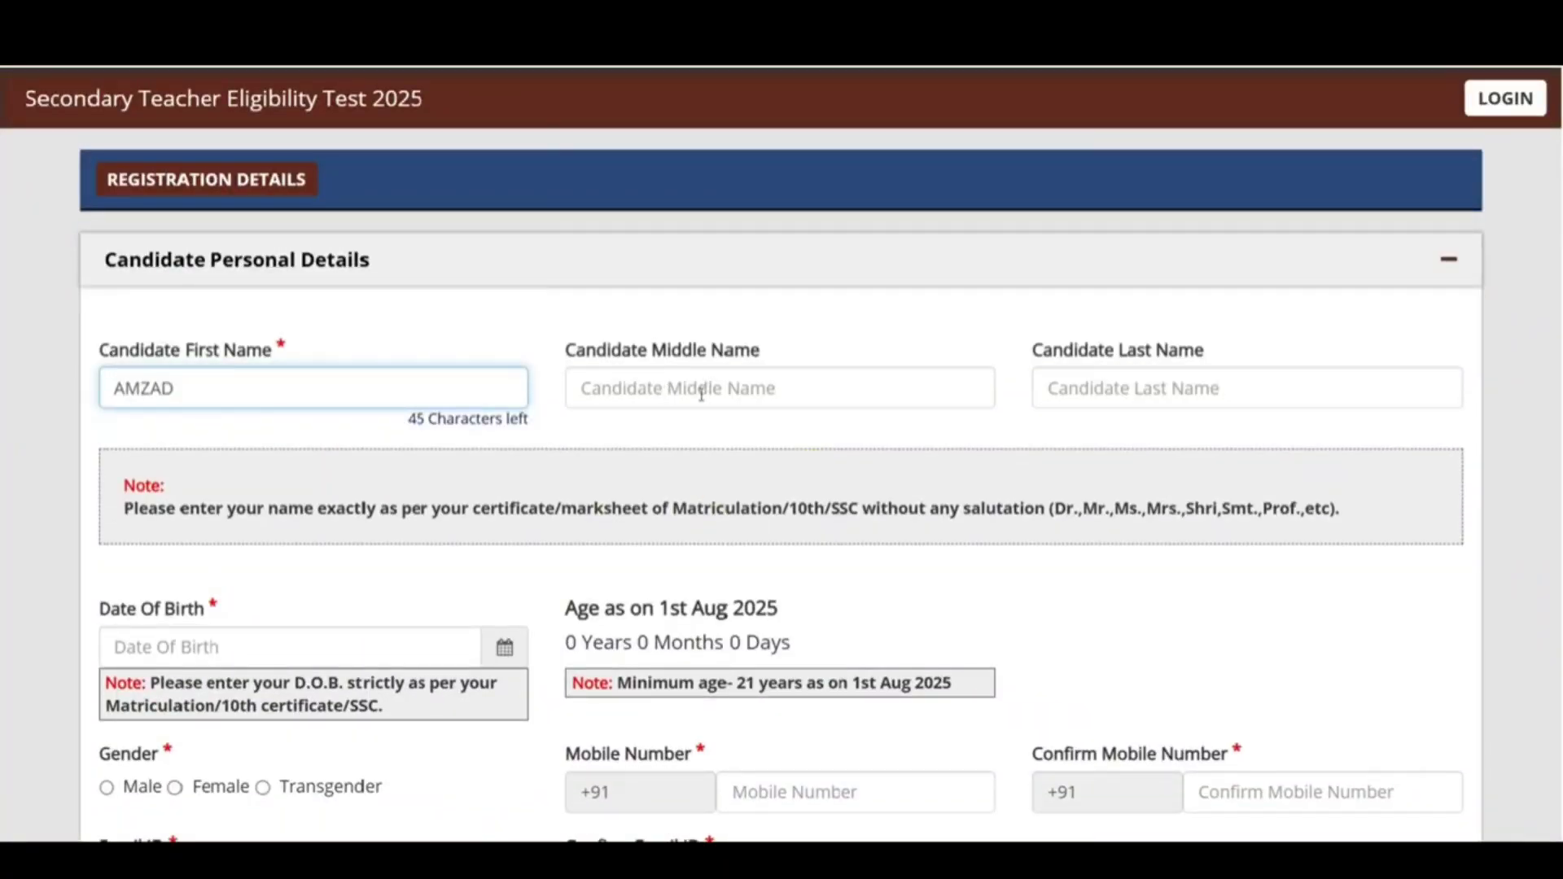
{"action": "left_click_drag", "start_coordinate": [673, 509], "coordinate": [852, 487]}
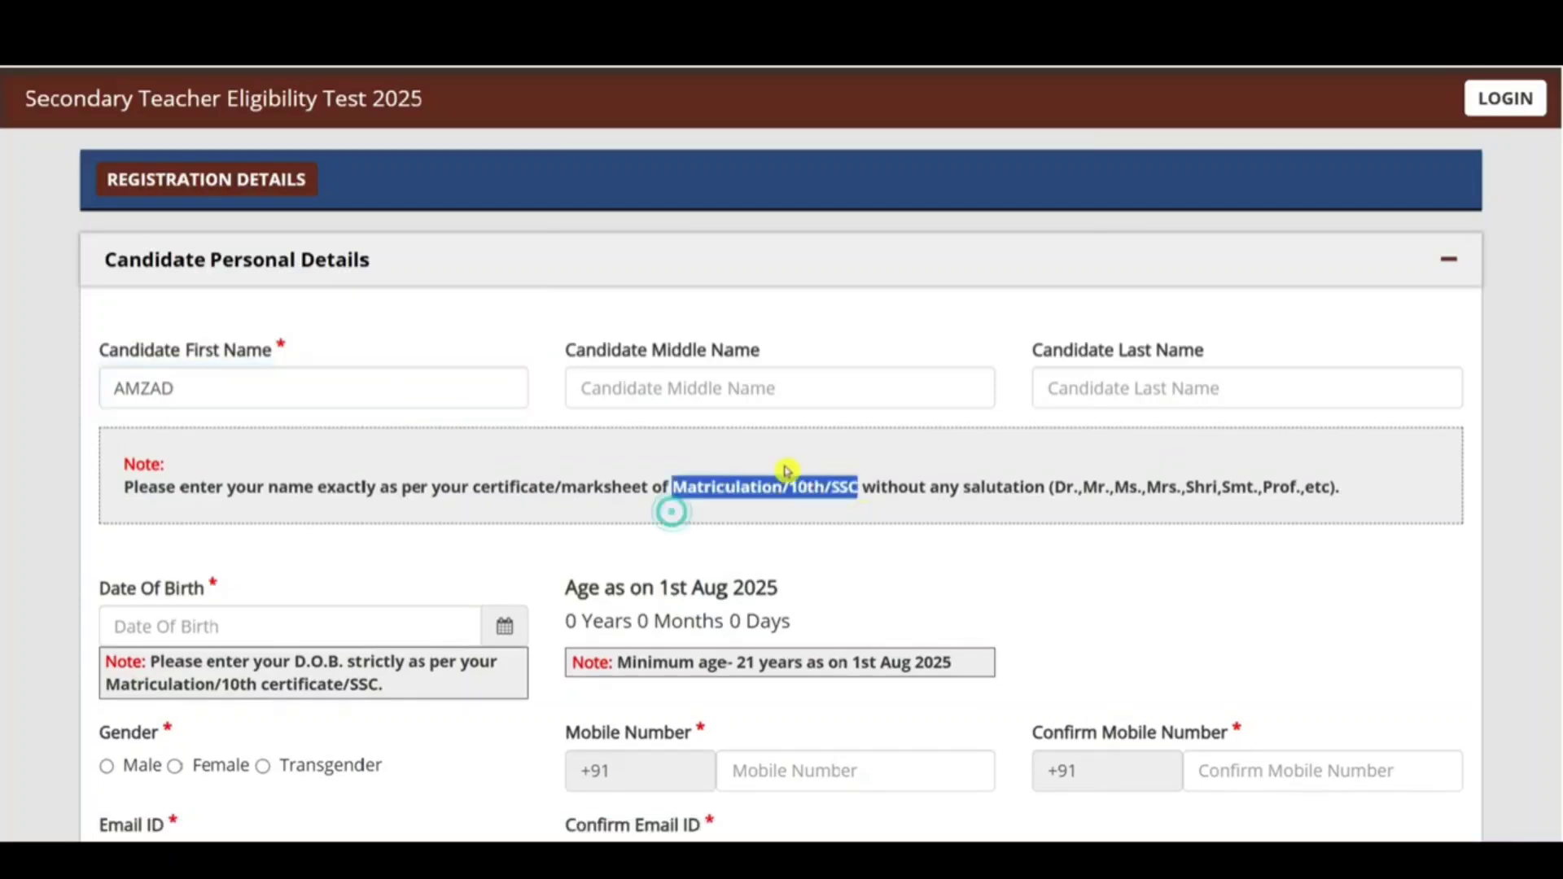
{"action": "left_click", "coordinate": [715, 387]}
{"action": "left_click_drag", "start_coordinate": [621, 350], "coordinate": [794, 359]}
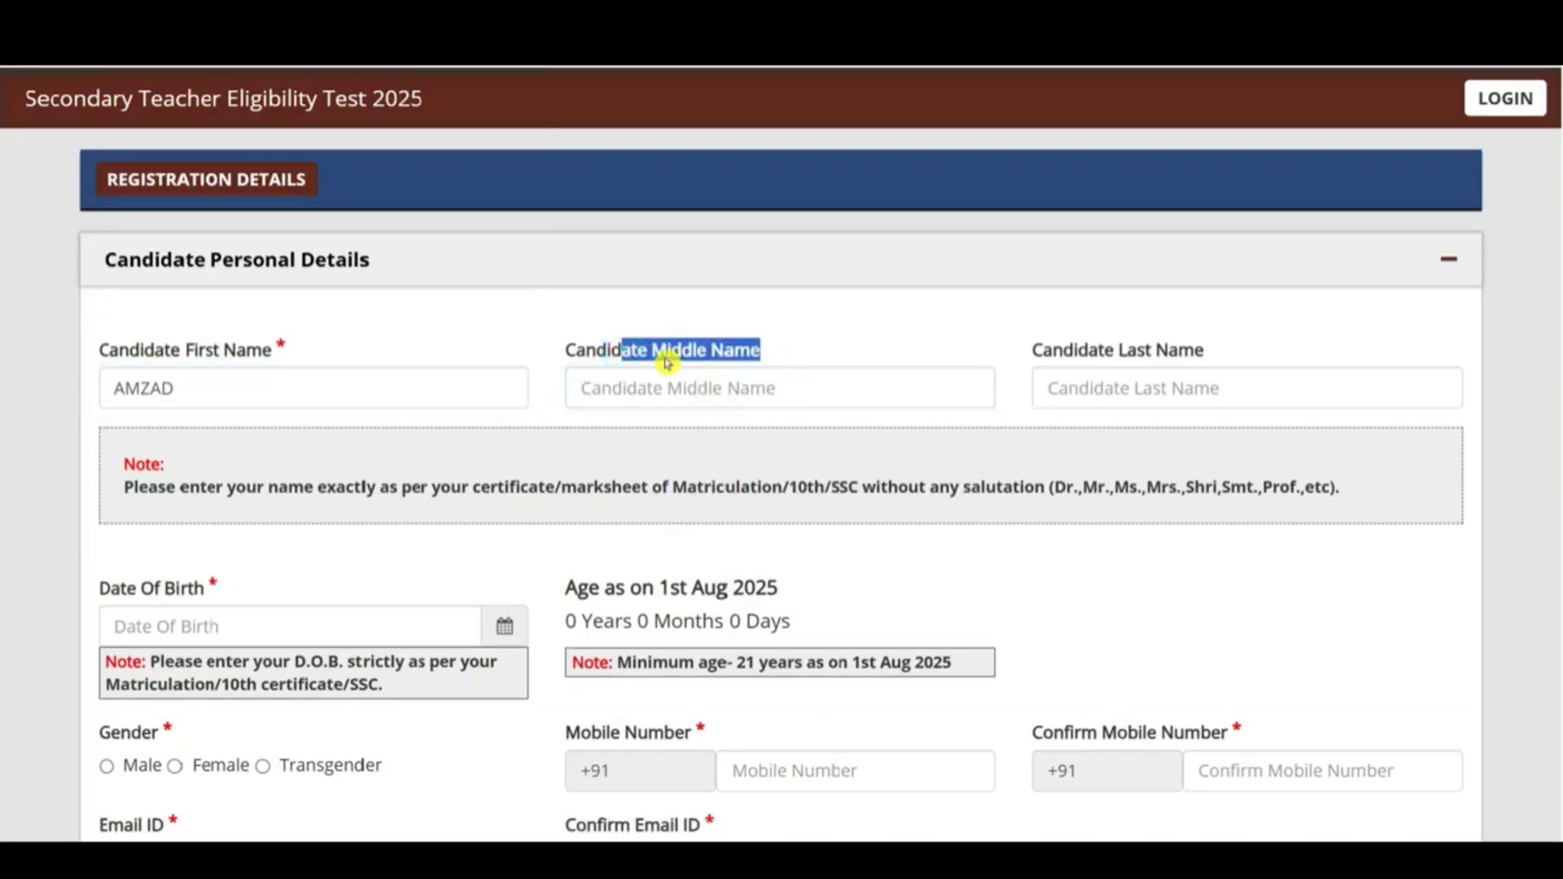
{"action": "left_click", "coordinate": [1111, 388]}
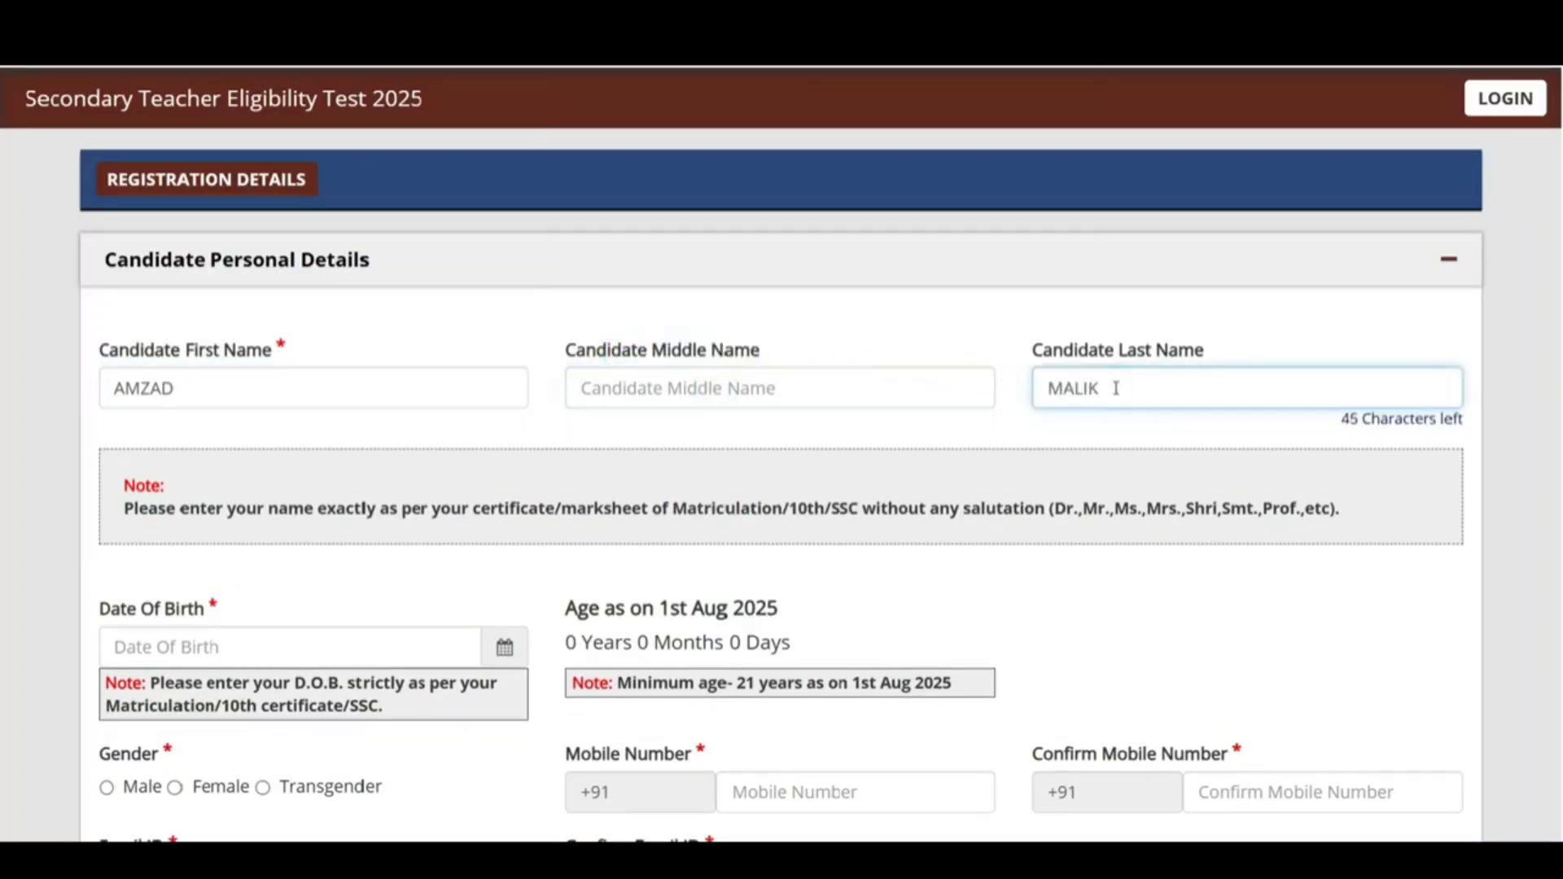
{"action": "scroll", "coordinate": [1099, 399], "scroll_direction": "down", "scroll_amount": 3}
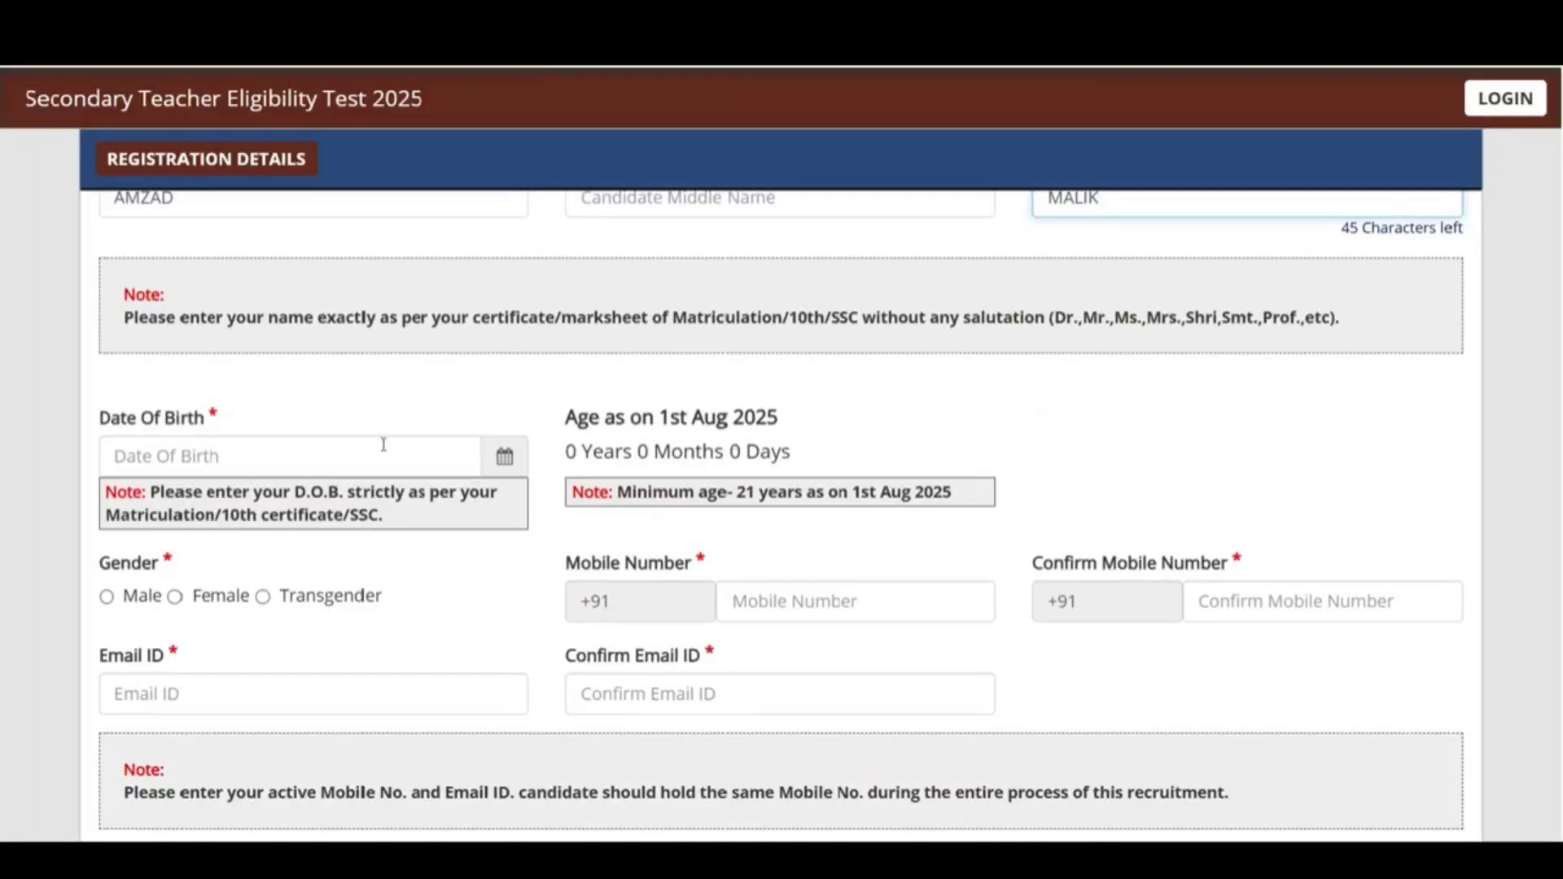
{"action": "left_click", "coordinate": [331, 444]}
{"action": "left_click", "coordinate": [507, 436]}
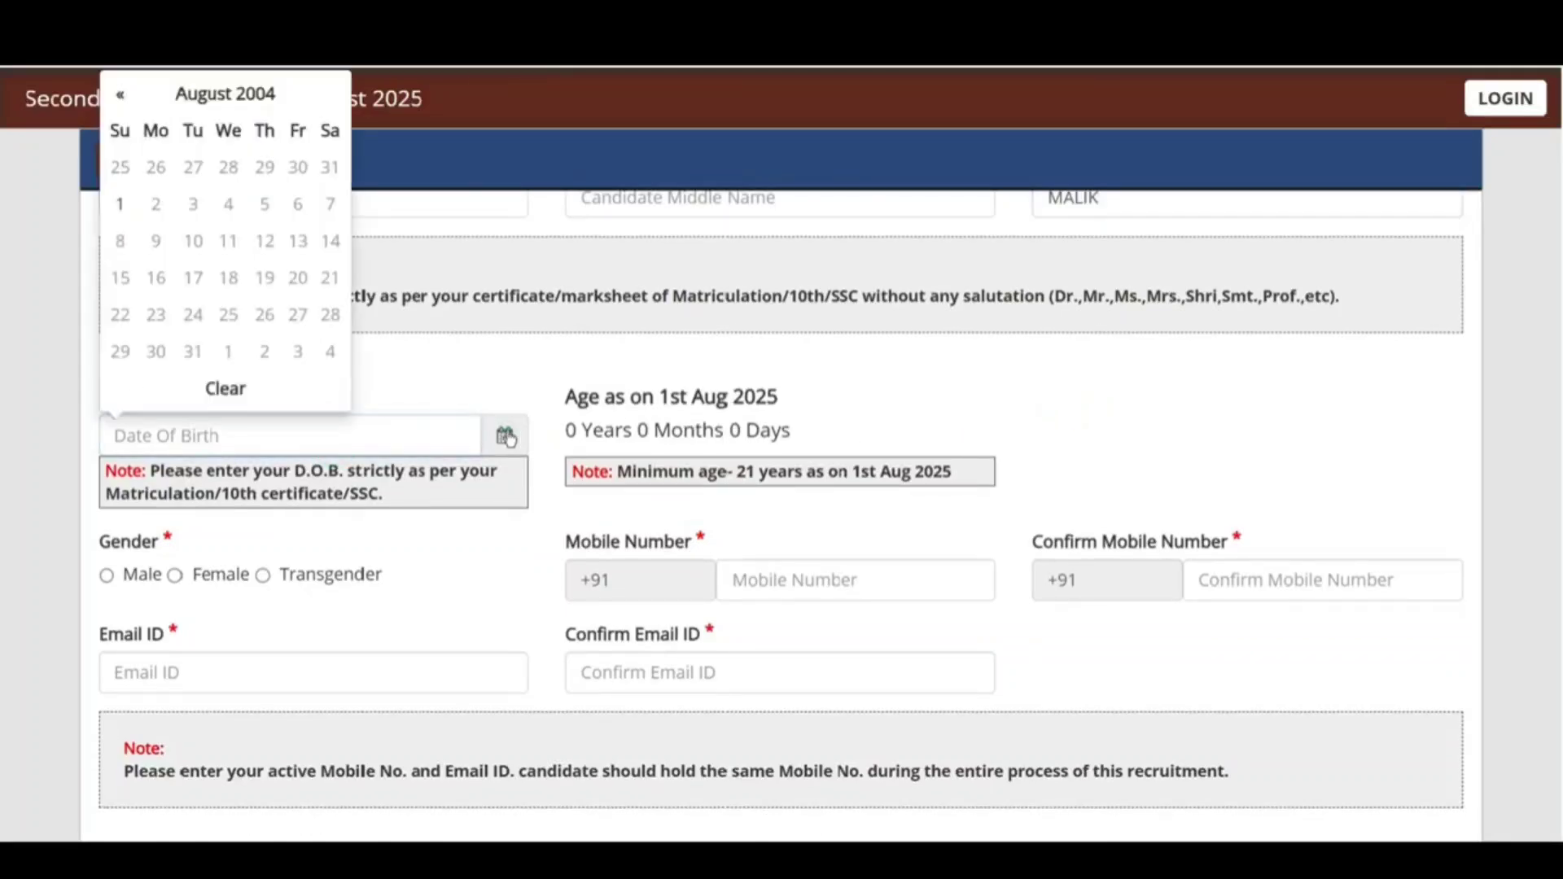
{"action": "left_click", "coordinate": [228, 95]}
{"action": "left_click", "coordinate": [218, 127]}
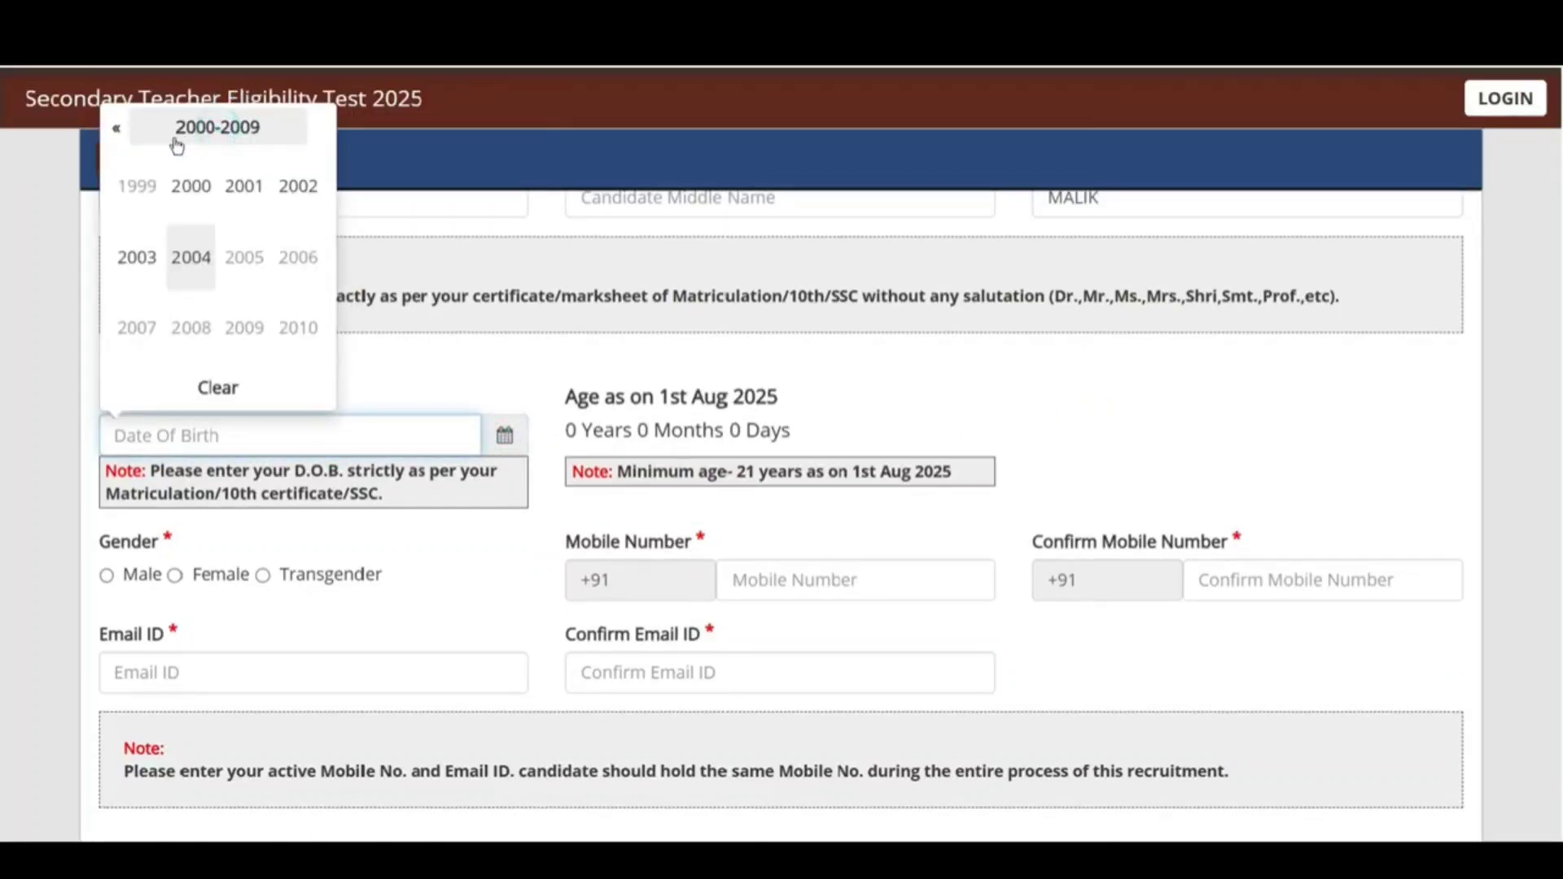
{"action": "left_click", "coordinate": [120, 132]}
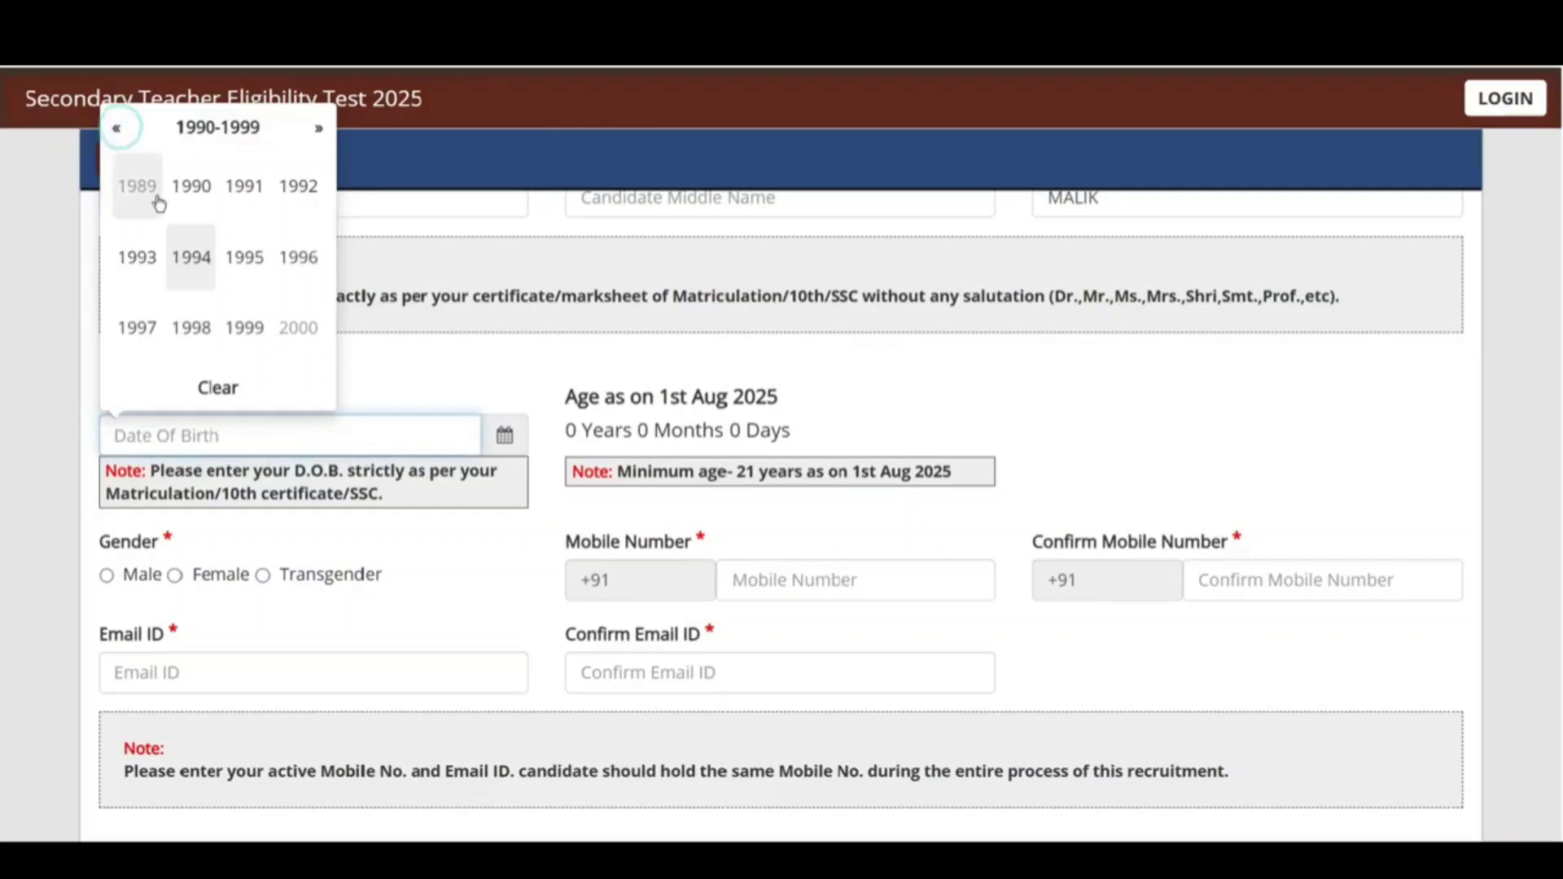
{"action": "left_click", "coordinate": [135, 326]}
{"action": "left_click", "coordinate": [146, 254]}
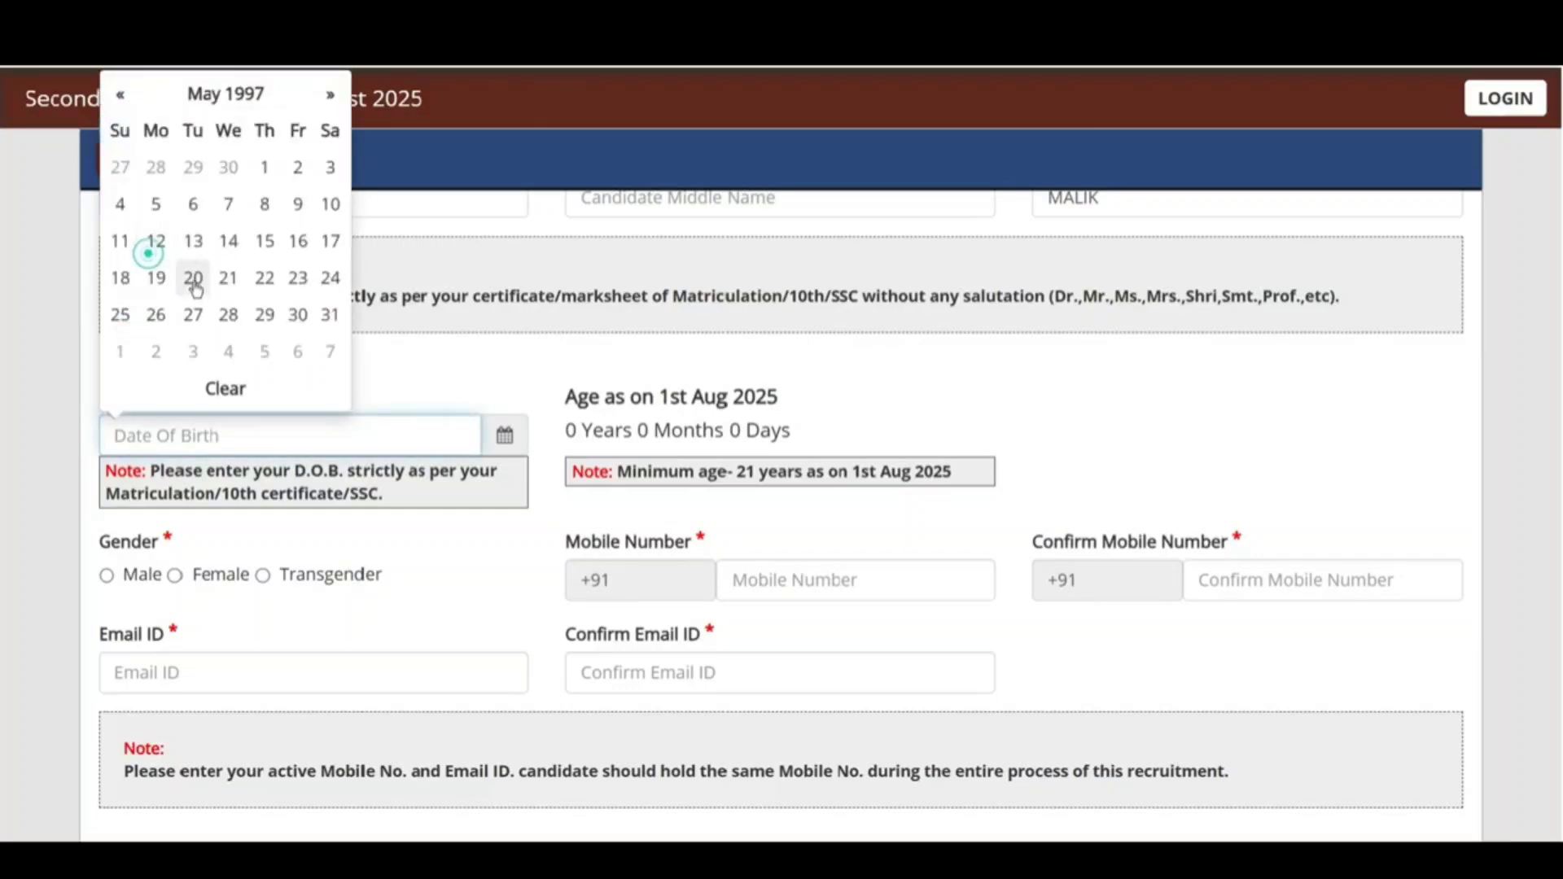
{"action": "left_click", "coordinate": [298, 166]}
{"action": "scroll", "coordinate": [214, 401], "scroll_direction": "down", "scroll_amount": 2}
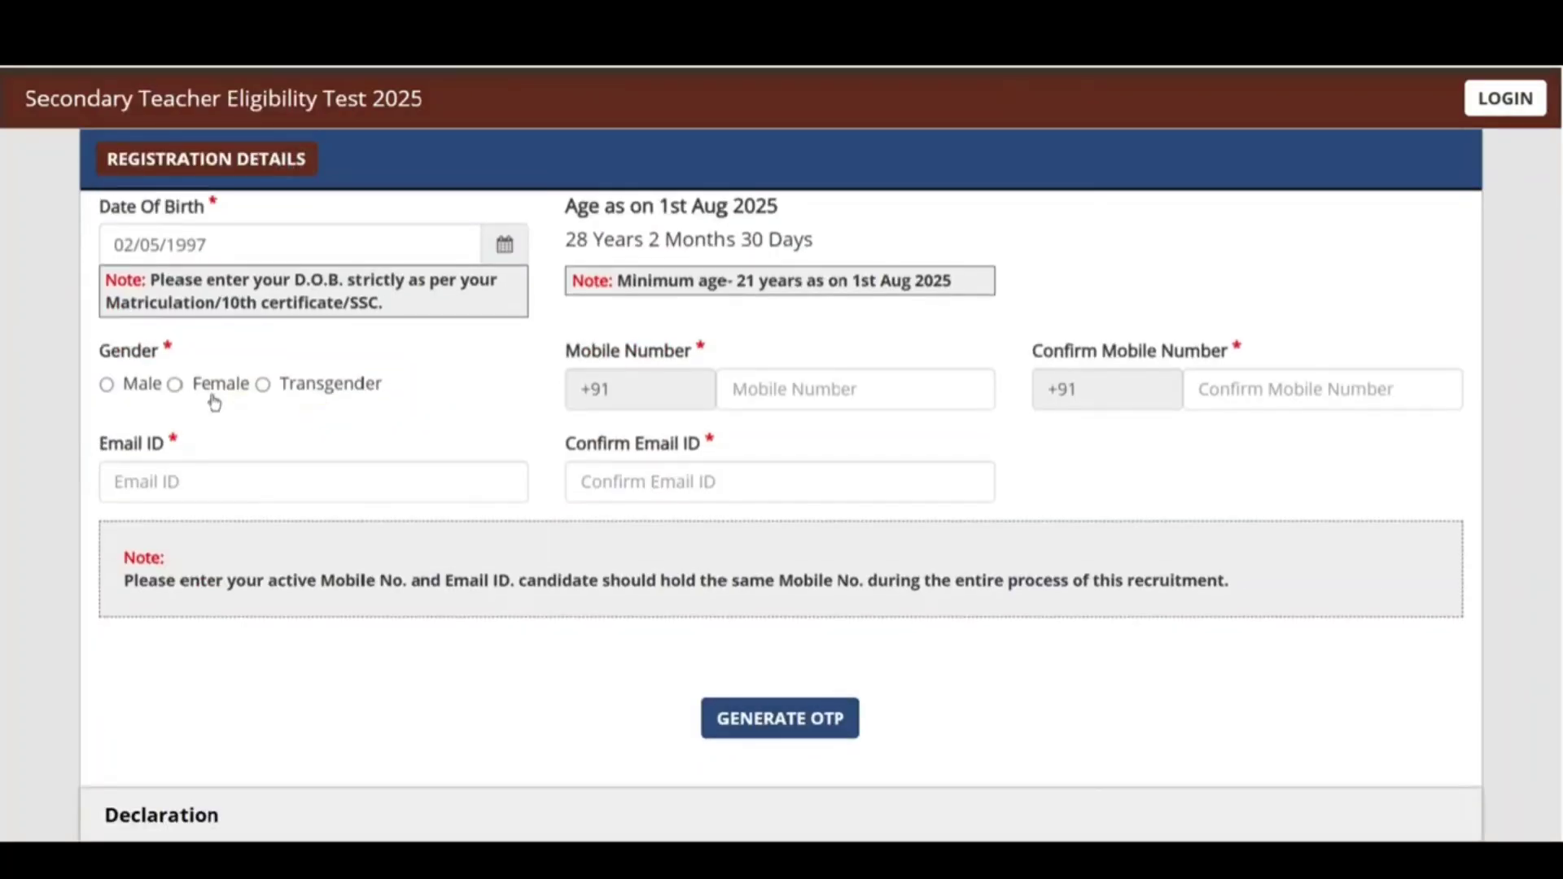
{"action": "left_click", "coordinate": [110, 384]}
Step: Review the mobile number, email ID and their confirmation fields
{"action": "left_click_drag", "start_coordinate": [602, 350], "coordinate": [714, 352]}
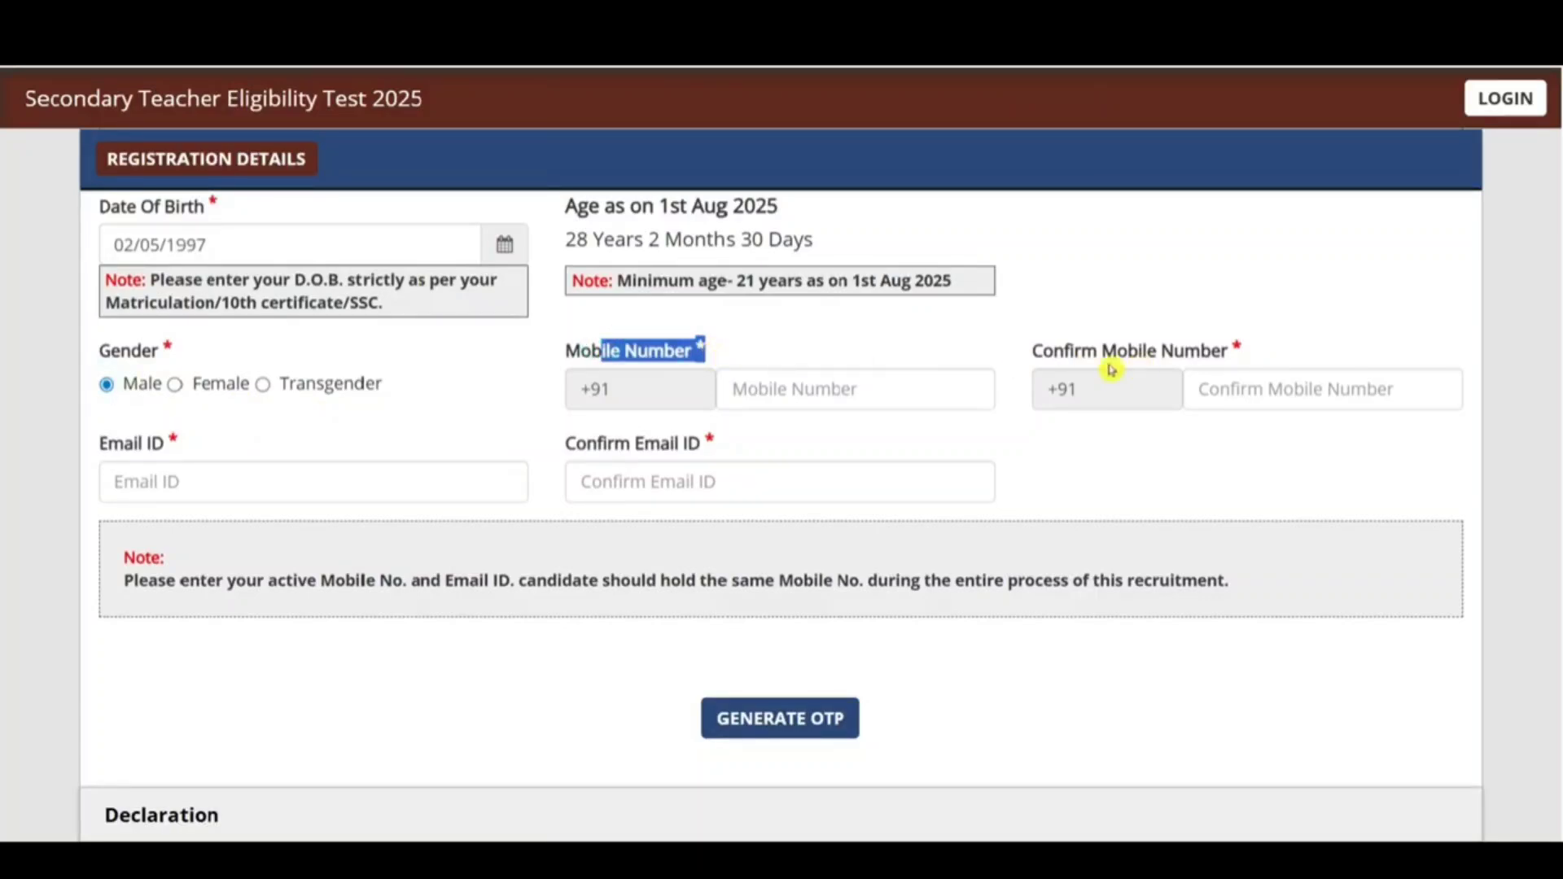
{"action": "left_click_drag", "start_coordinate": [1064, 350], "coordinate": [1227, 351]}
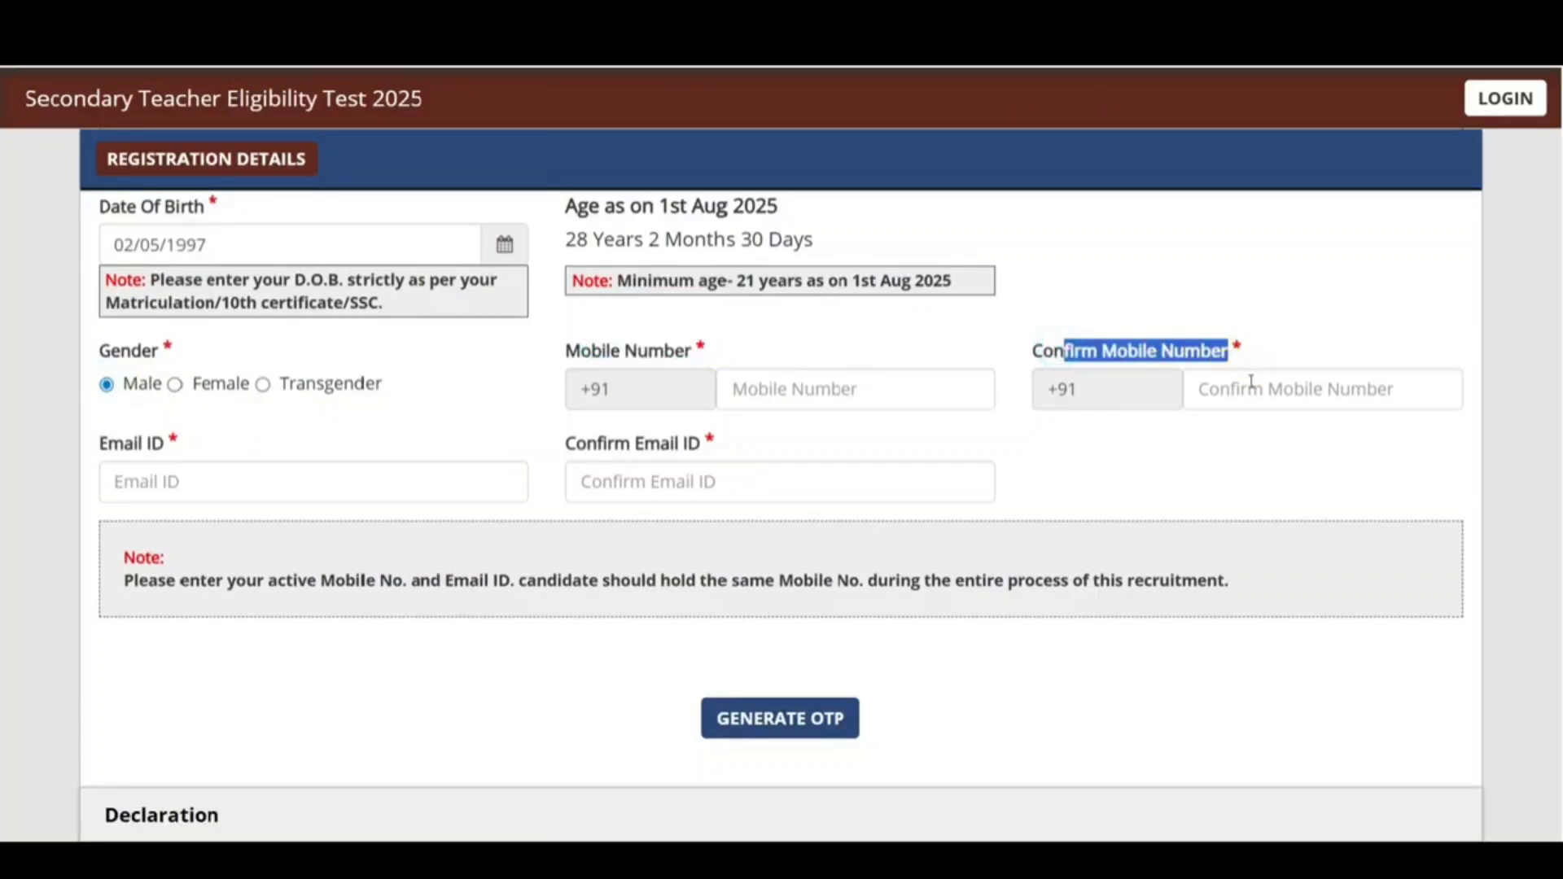
{"action": "left_click_drag", "start_coordinate": [107, 443], "coordinate": [214, 451]}
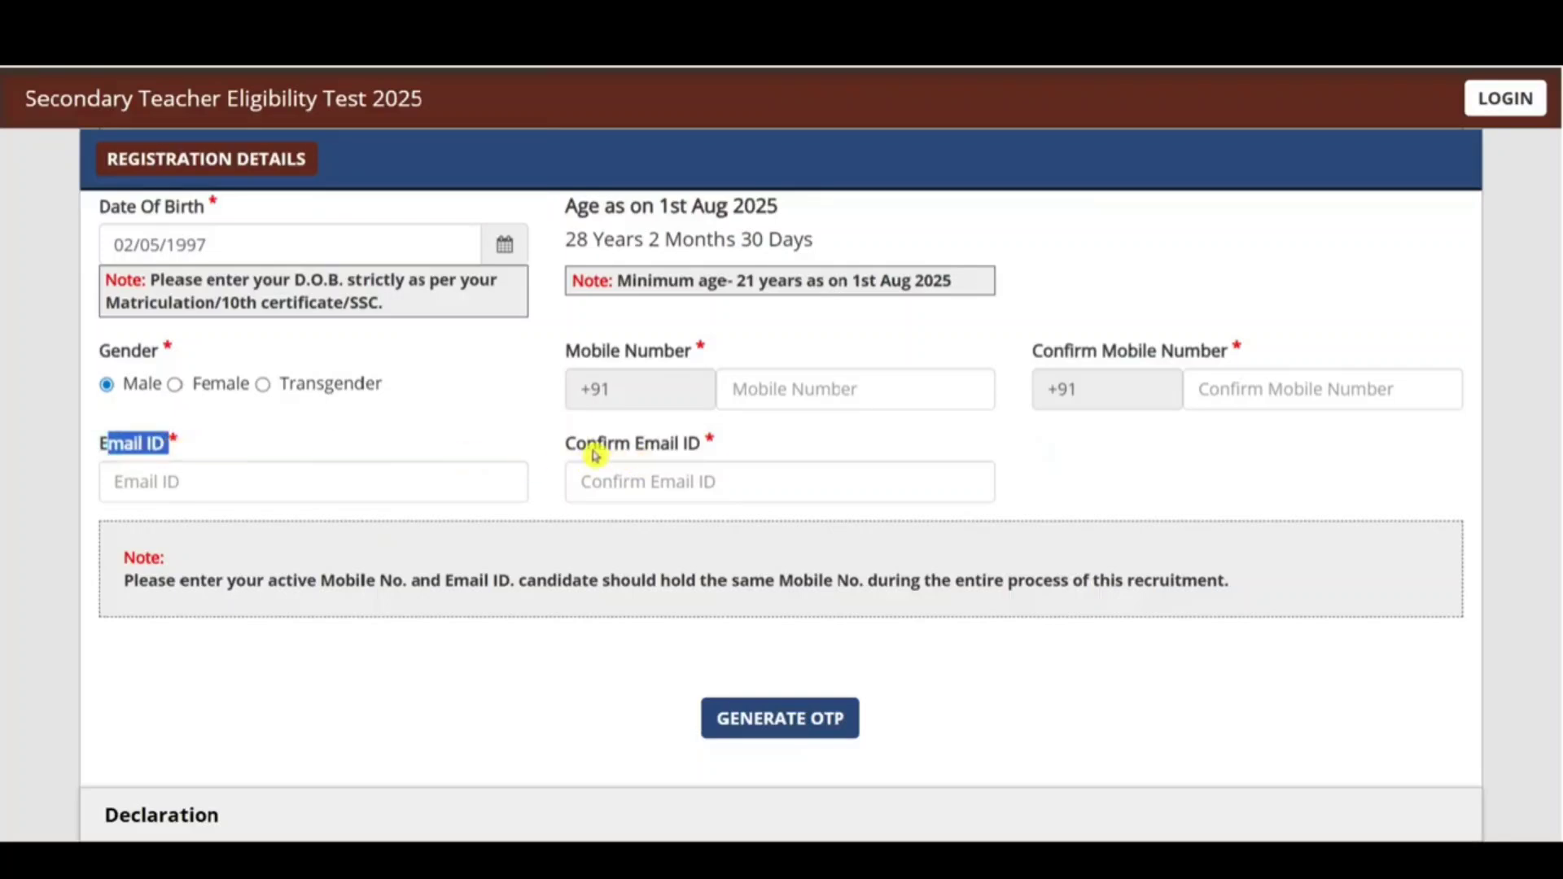
{"action": "left_click_drag", "start_coordinate": [590, 448], "coordinate": [708, 443]}
{"action": "left_click", "coordinate": [694, 484]}
{"action": "scroll", "coordinate": [697, 436], "scroll_direction": "up", "scroll_amount": 5}
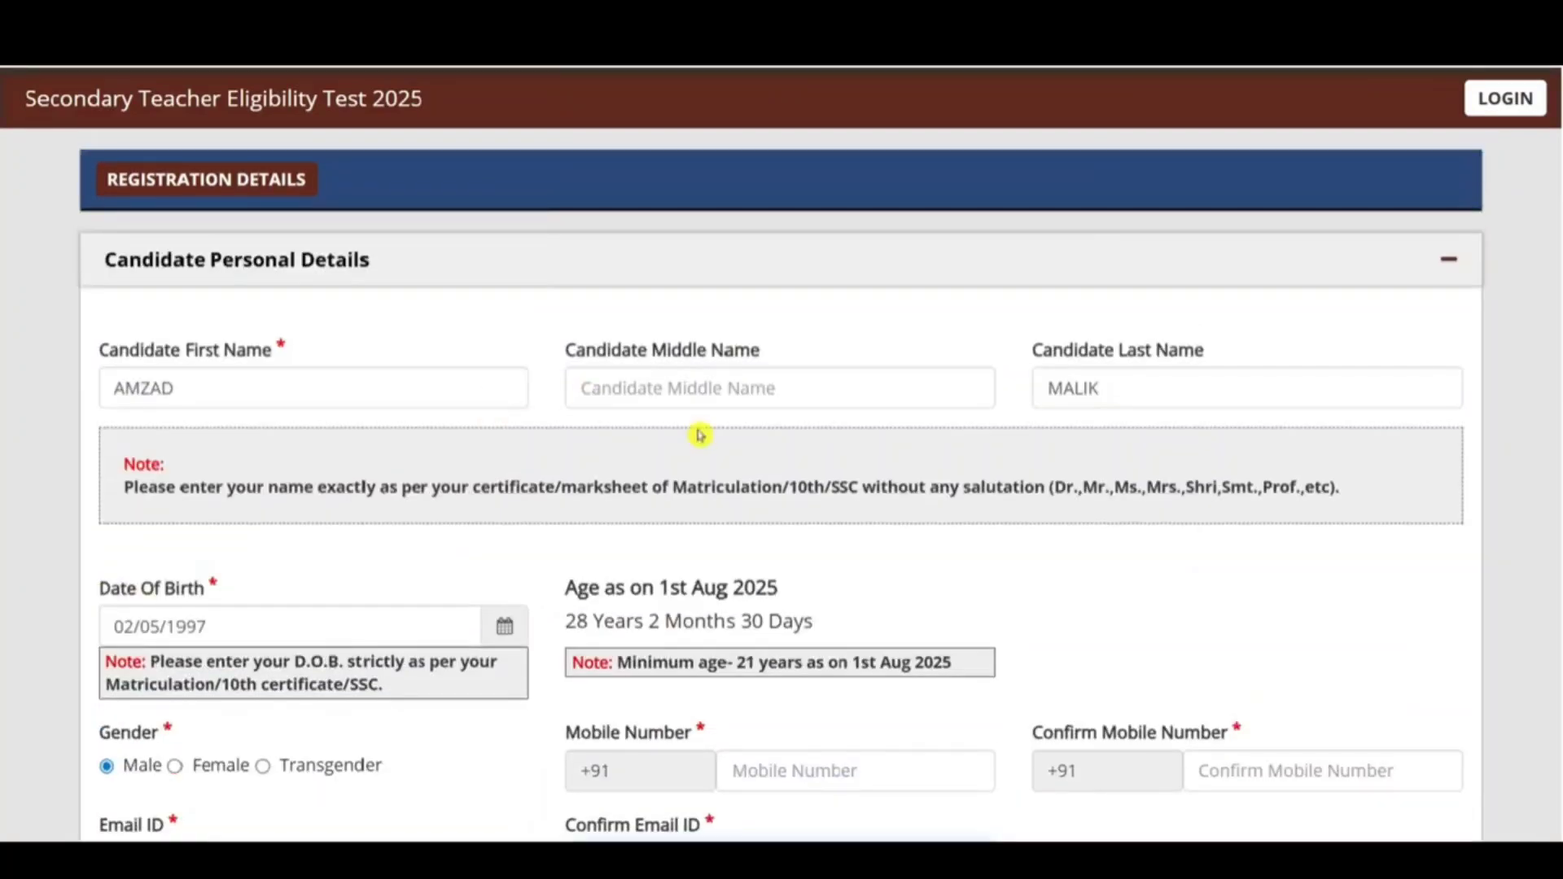
{"action": "scroll", "coordinate": [701, 442], "scroll_direction": "down", "scroll_amount": 7}
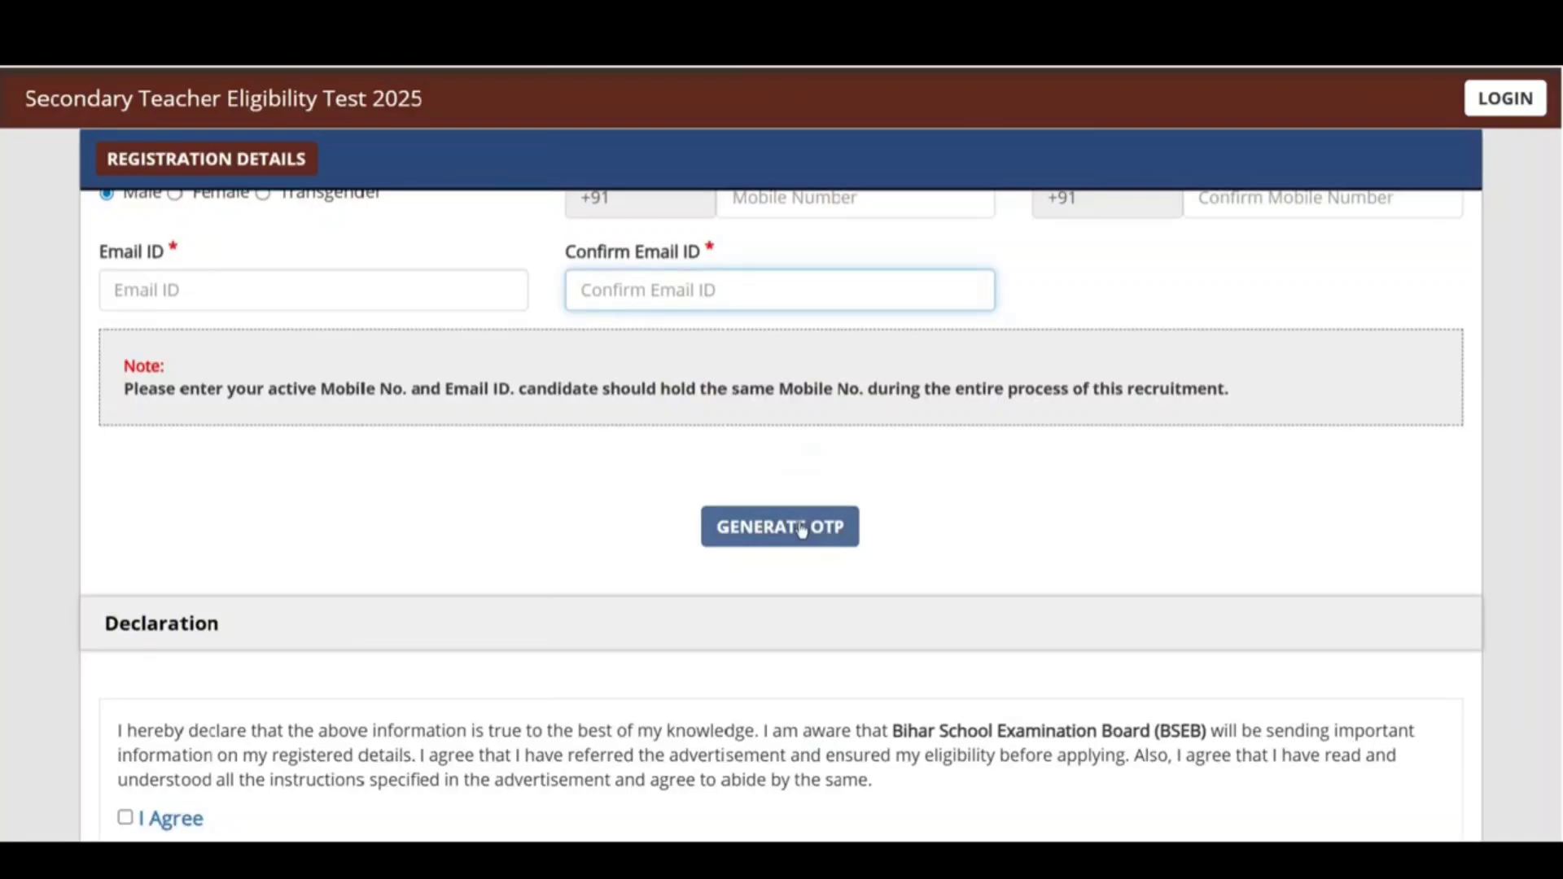
Step: Generate the OTP via the captcha and enter it to verify the contact details
{"action": "left_click", "coordinate": [802, 531]}
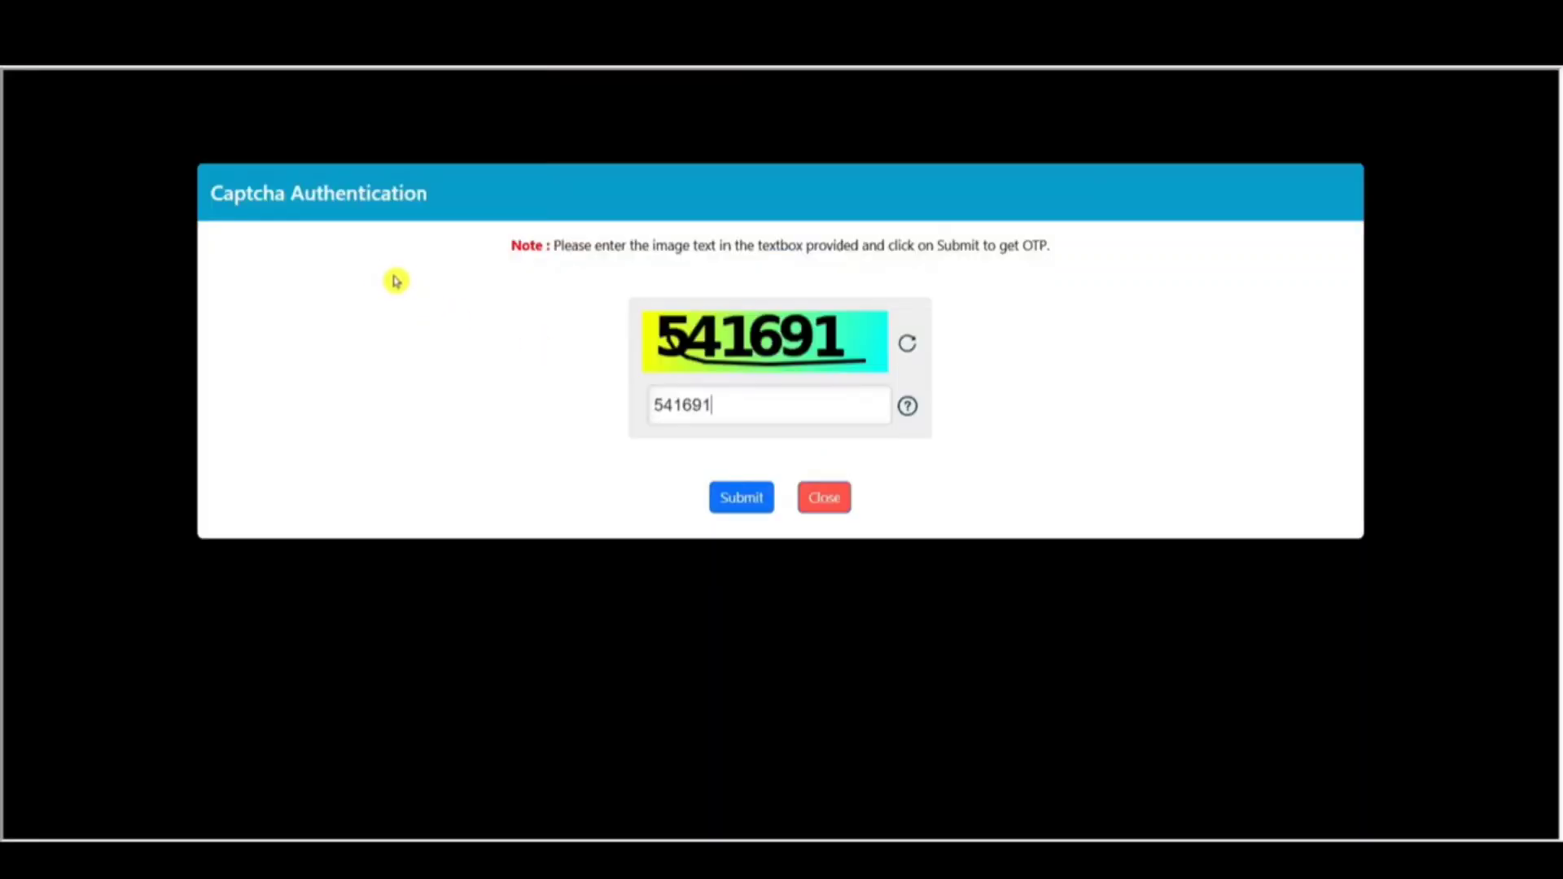
{"action": "left_click", "coordinate": [748, 506]}
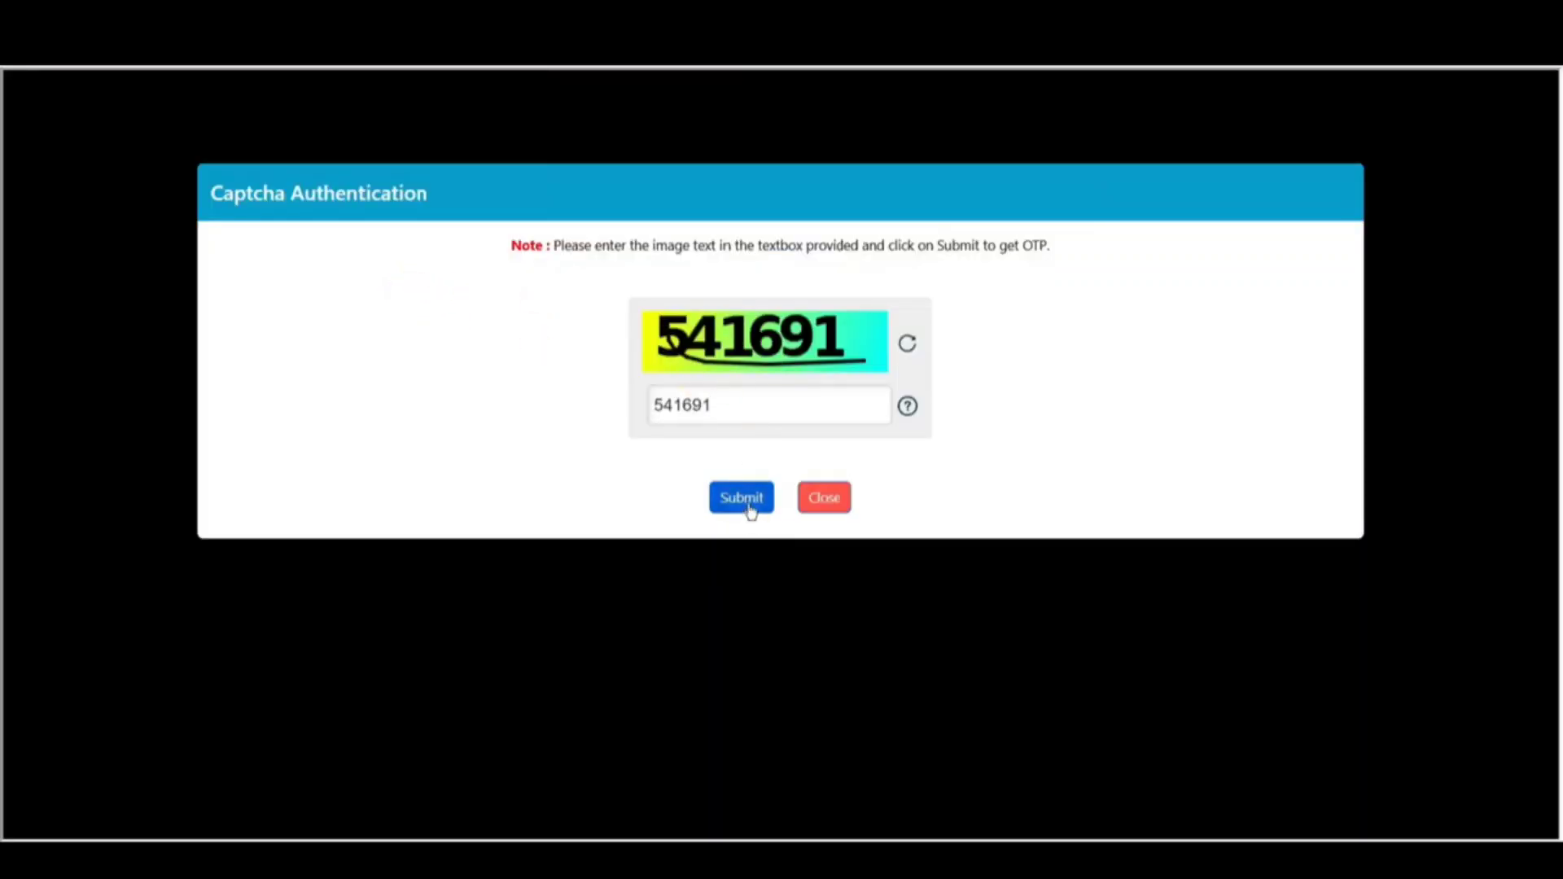
{"action": "left_click", "coordinate": [928, 153]}
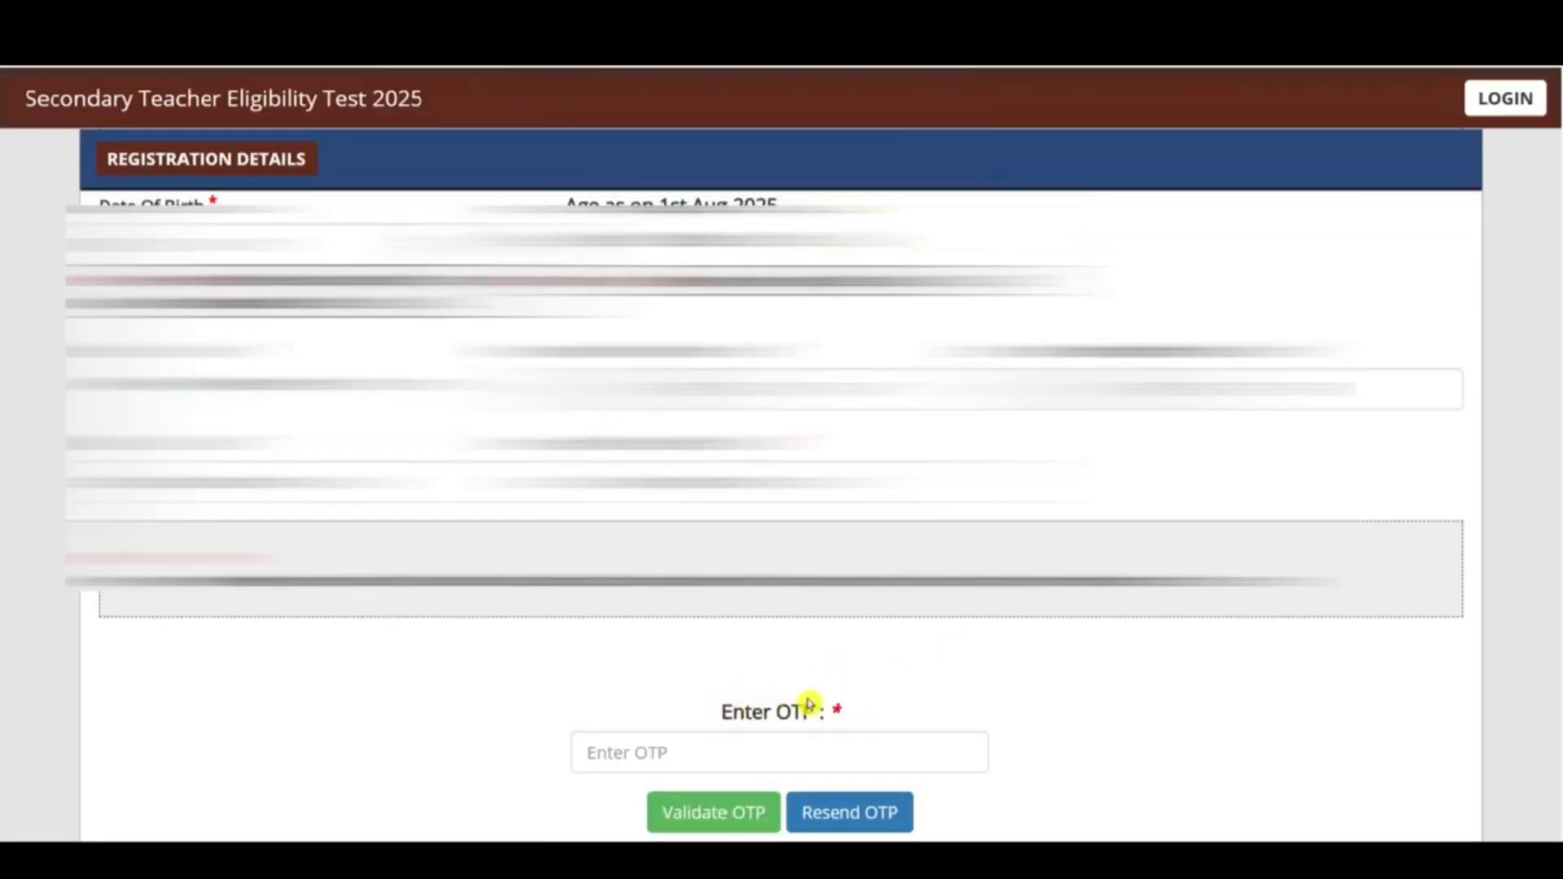
{"action": "left_click", "coordinate": [712, 745]}
{"action": "left_click", "coordinate": [1175, 787]}
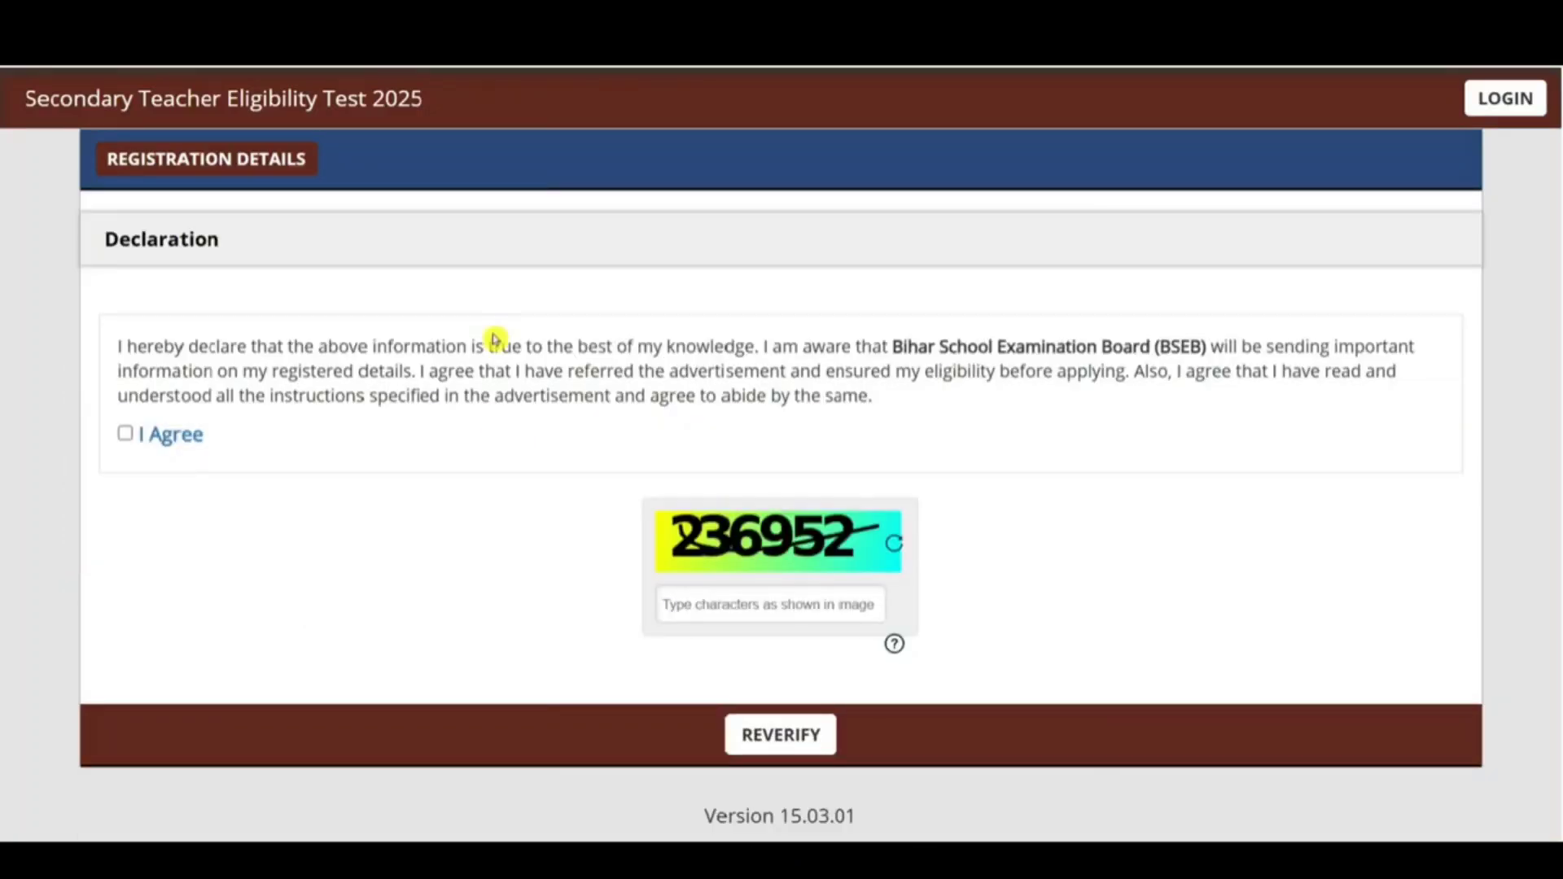
Step: Agree to the declaration and begin typing the verification captcha
{"action": "left_click", "coordinate": [106, 237]}
{"action": "left_click", "coordinate": [124, 433]}
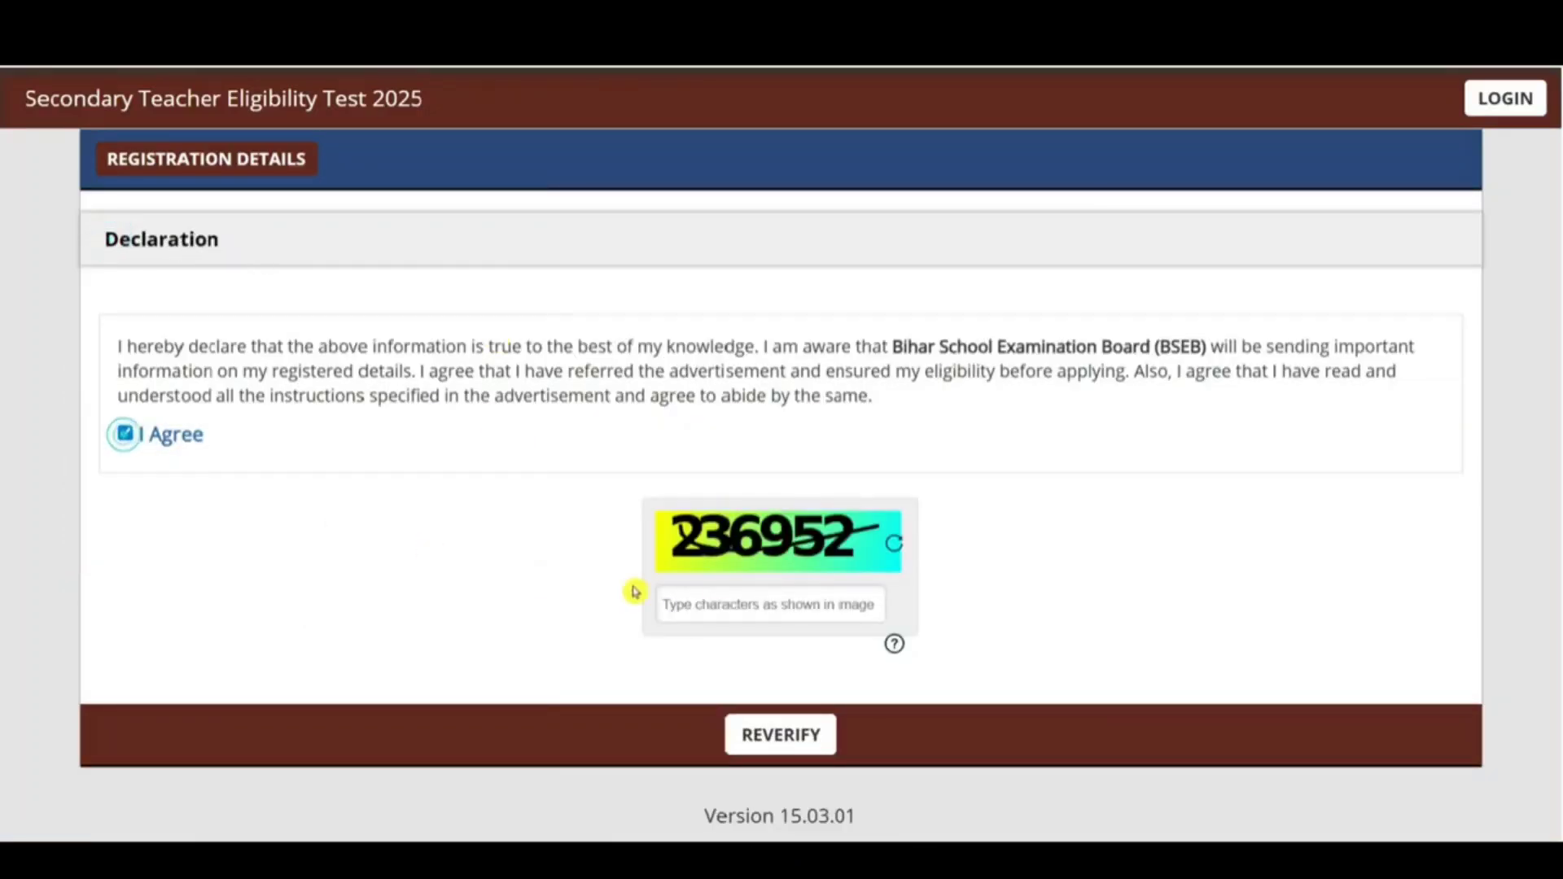
{"action": "left_click", "coordinate": [723, 599]}
{"action": "type", "text": "236952"}
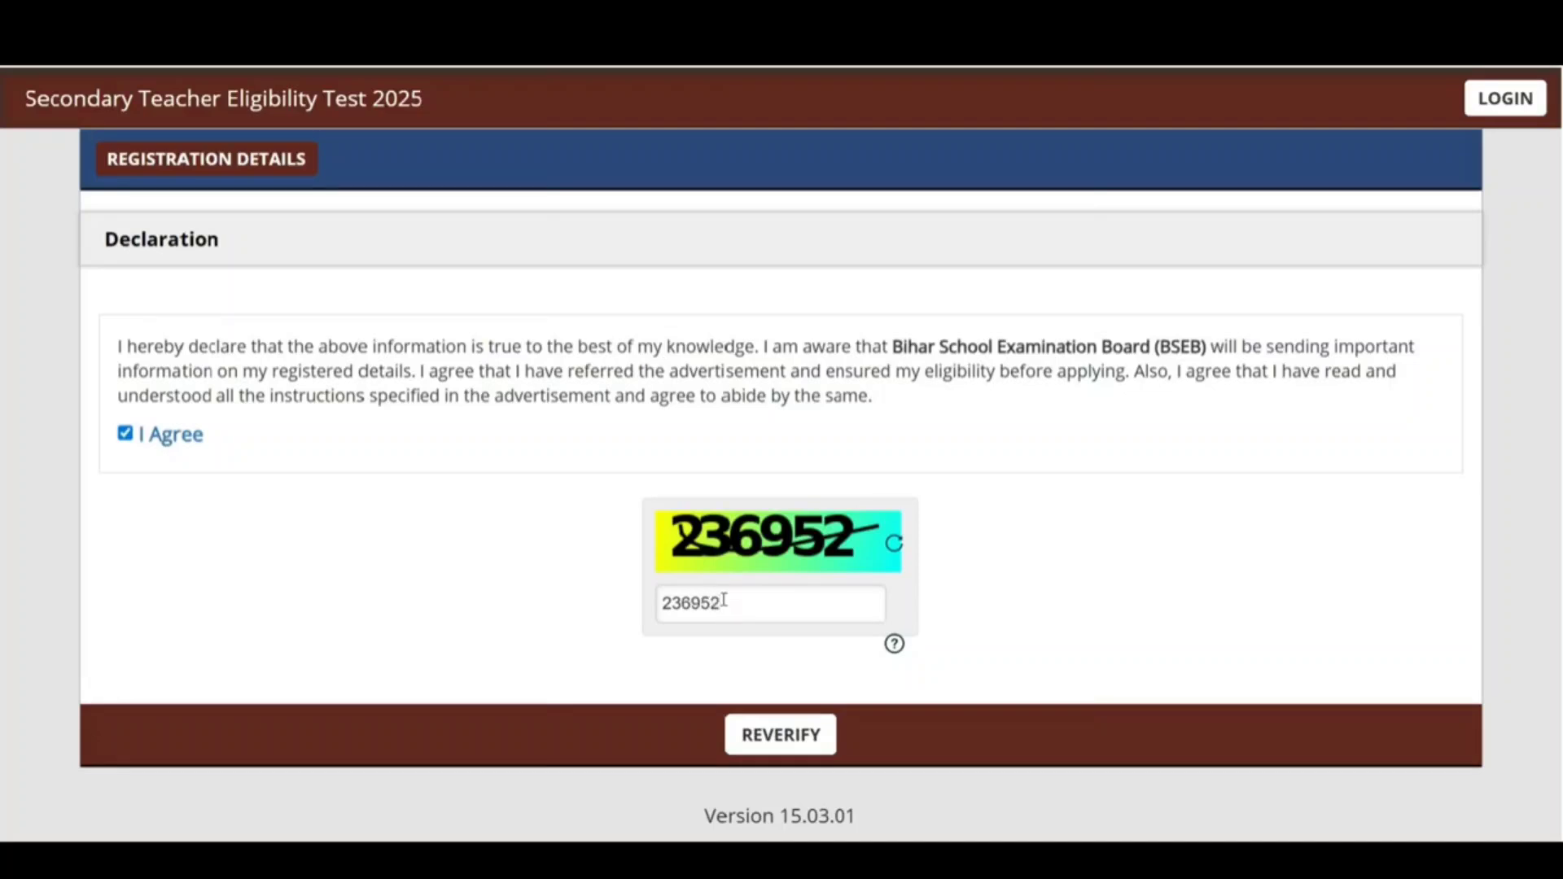
Step: Reverify the entered details with the captcha to reveal the verification table
{"action": "left_click", "coordinate": [737, 734]}
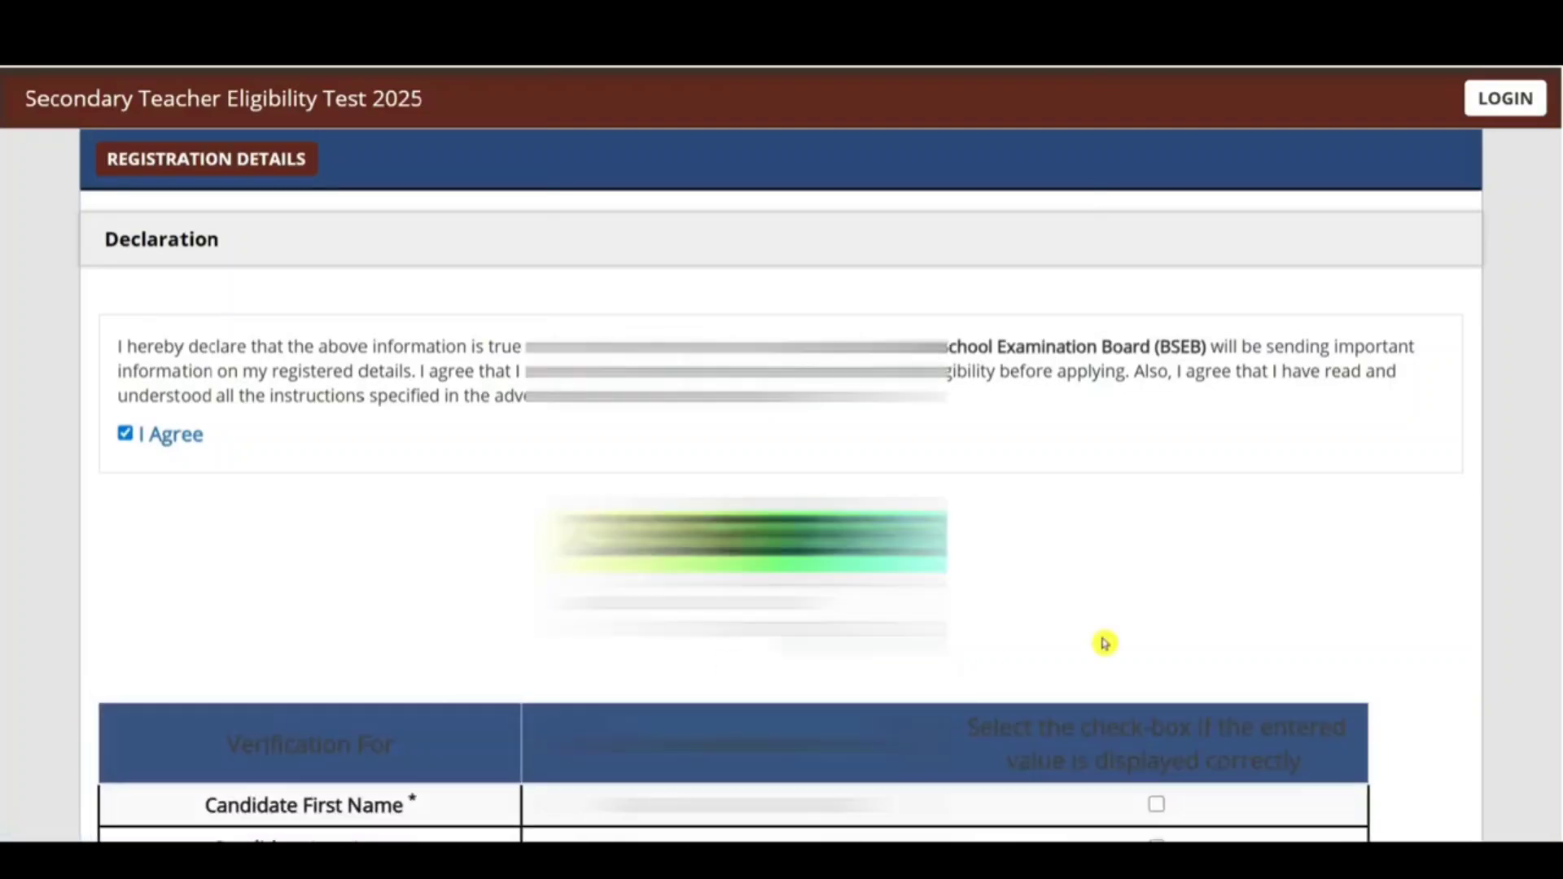
{"action": "scroll", "coordinate": [4, 560], "scroll_direction": "down", "scroll_amount": 1}
{"action": "scroll", "coordinate": [4, 560], "scroll_direction": "down", "scroll_amount": 3}
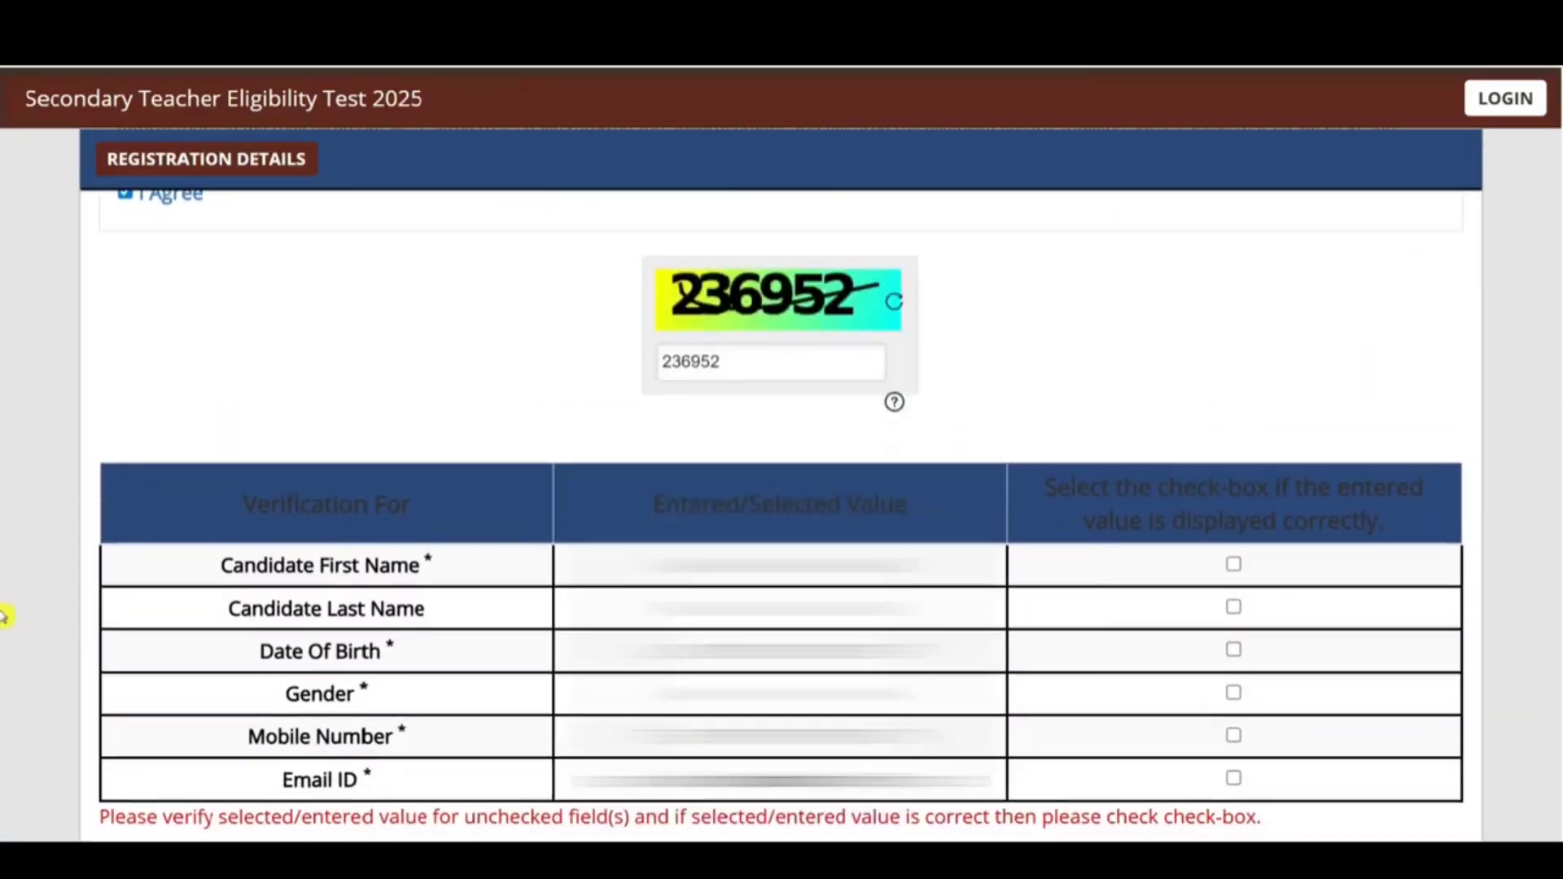
{"action": "scroll", "coordinate": [4, 639], "scroll_direction": "down", "scroll_amount": 1}
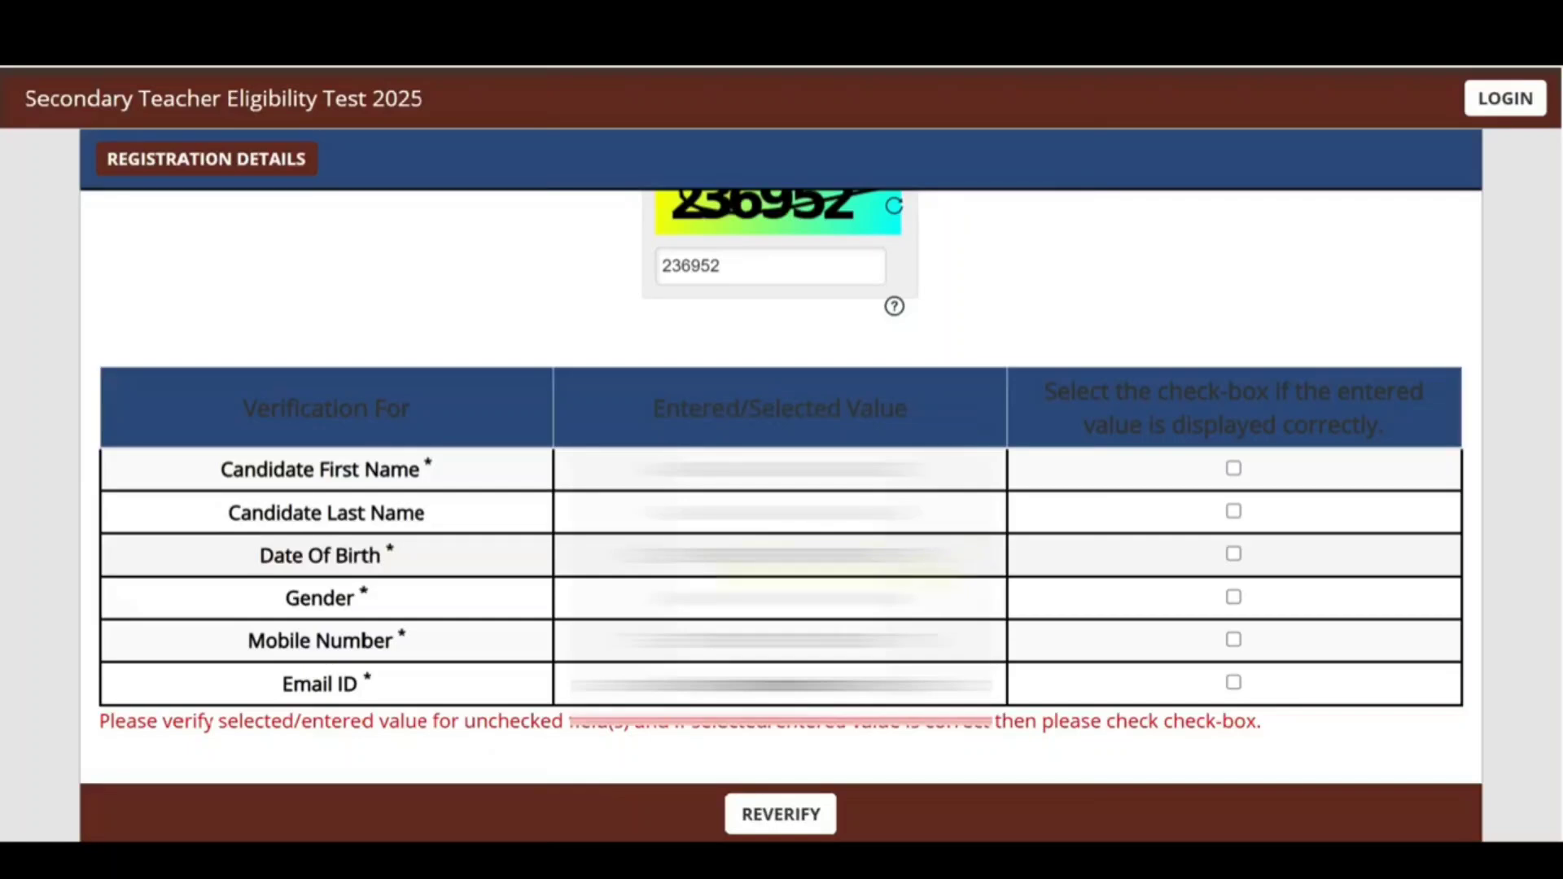
Step: Confirm name, last name, birth date, gender, mobile and email as correct, then submit
{"action": "left_click", "coordinate": [1233, 468]}
{"action": "left_click", "coordinate": [1233, 510]}
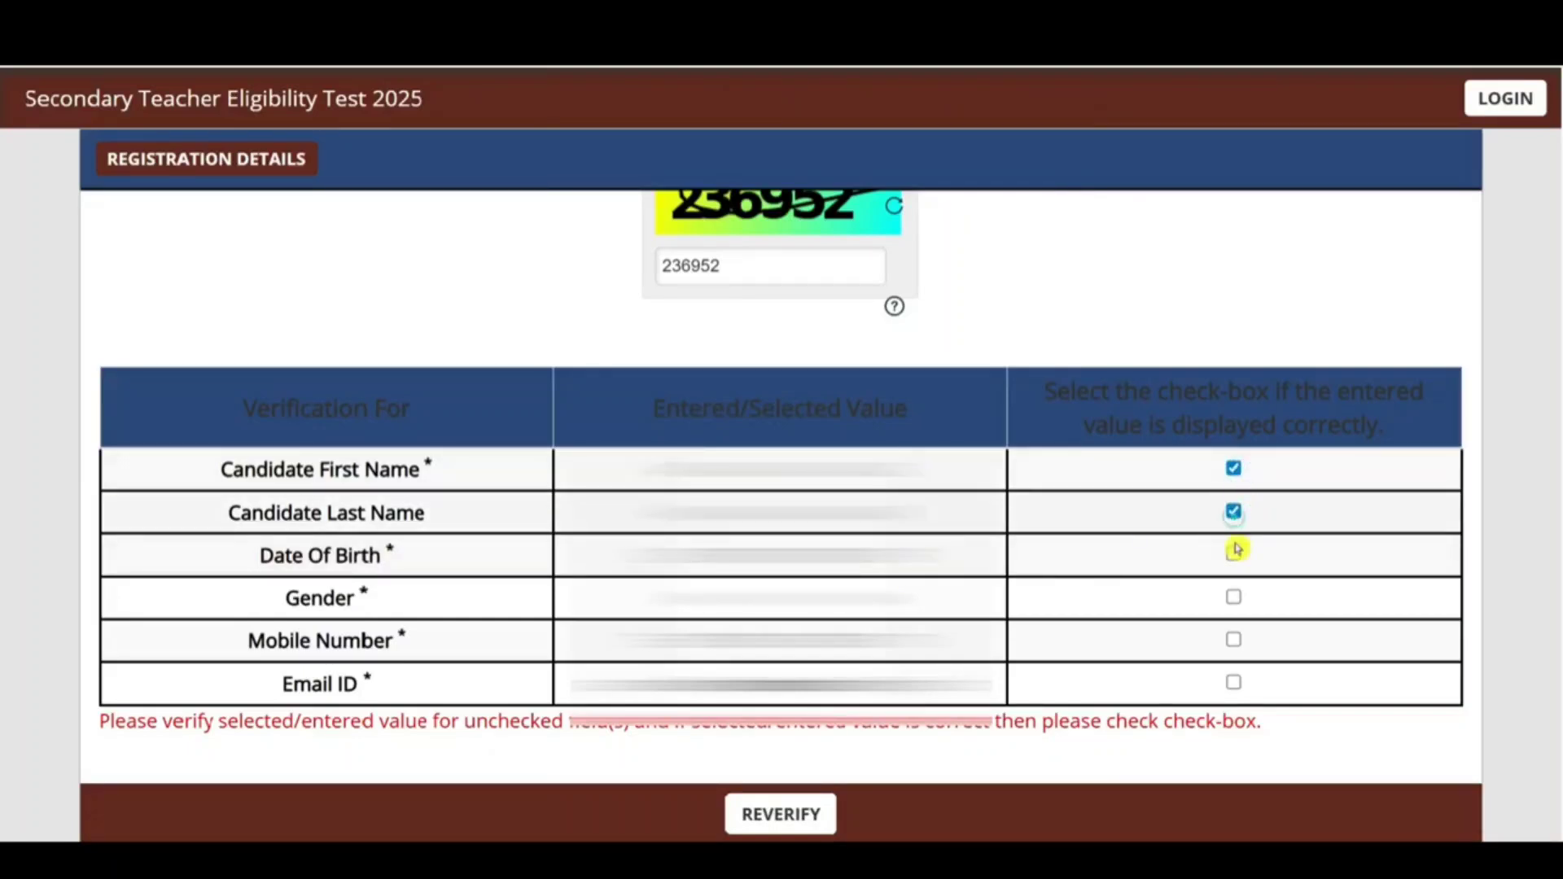
{"action": "left_click", "coordinate": [1233, 553]}
{"action": "left_click", "coordinate": [1233, 597]}
{"action": "left_click", "coordinate": [1233, 639]}
{"action": "left_click", "coordinate": [1233, 682]}
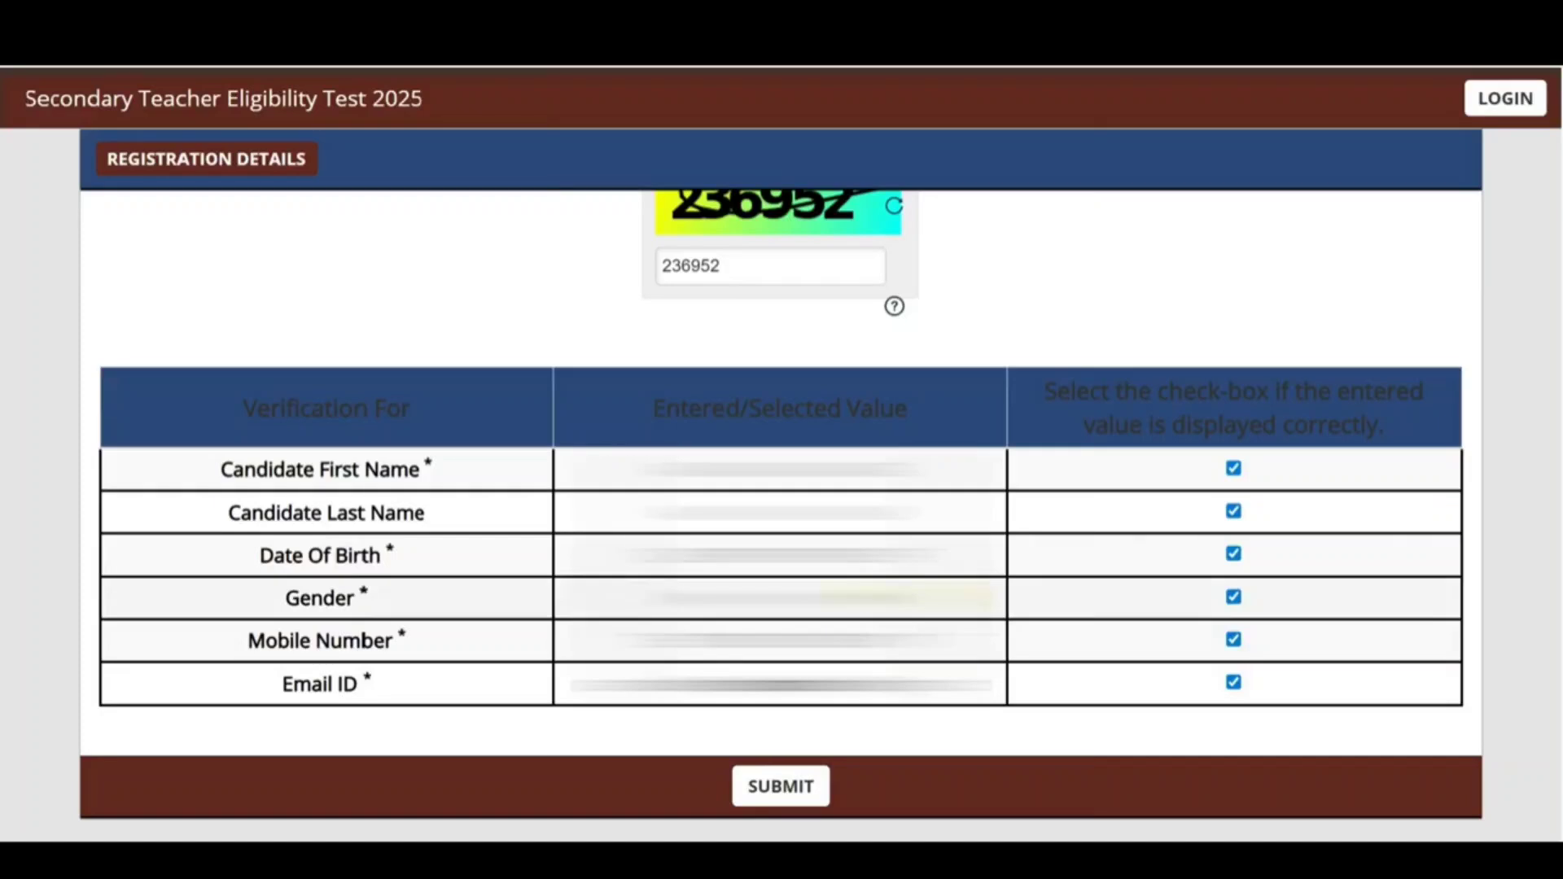
{"action": "left_click", "coordinate": [781, 786]}
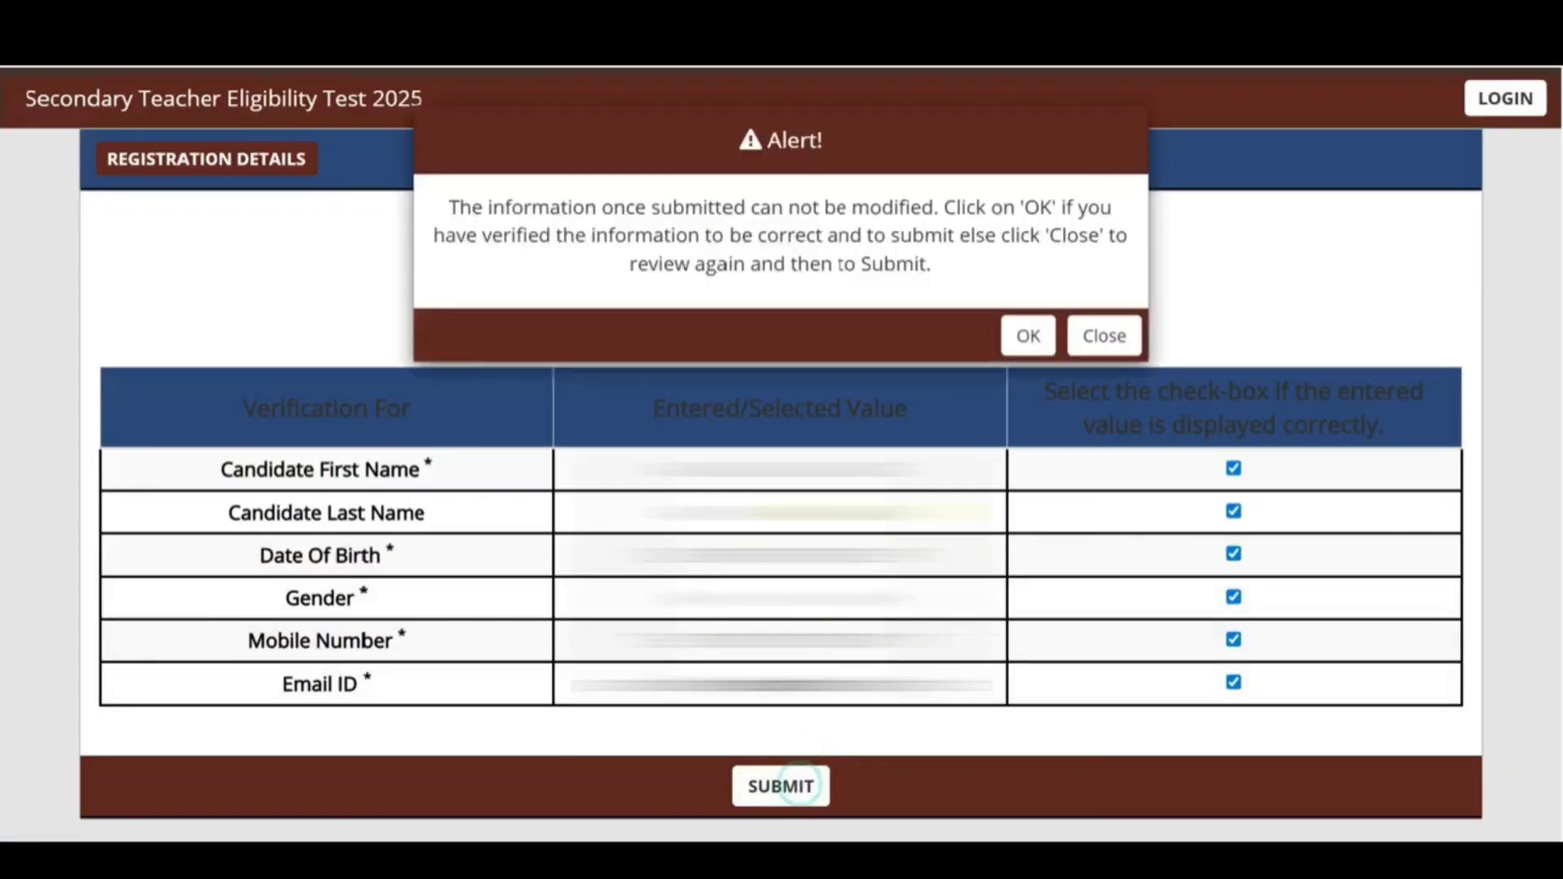
Step: Confirm final registration, dismiss the success note and go to the application form
{"action": "left_click", "coordinate": [1024, 336]}
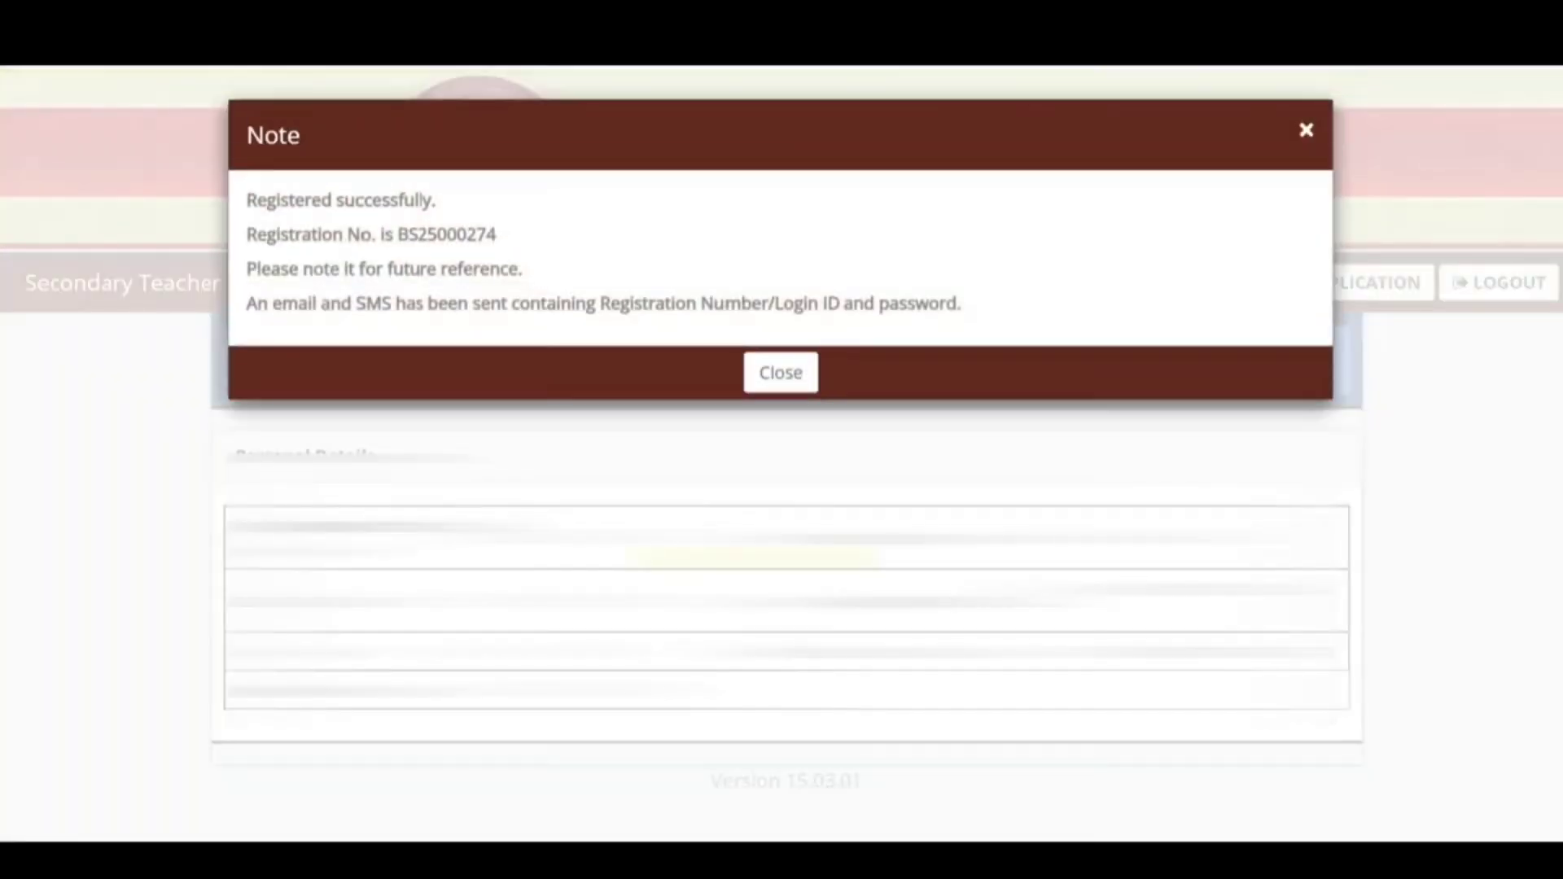
{"action": "left_click", "coordinate": [780, 373]}
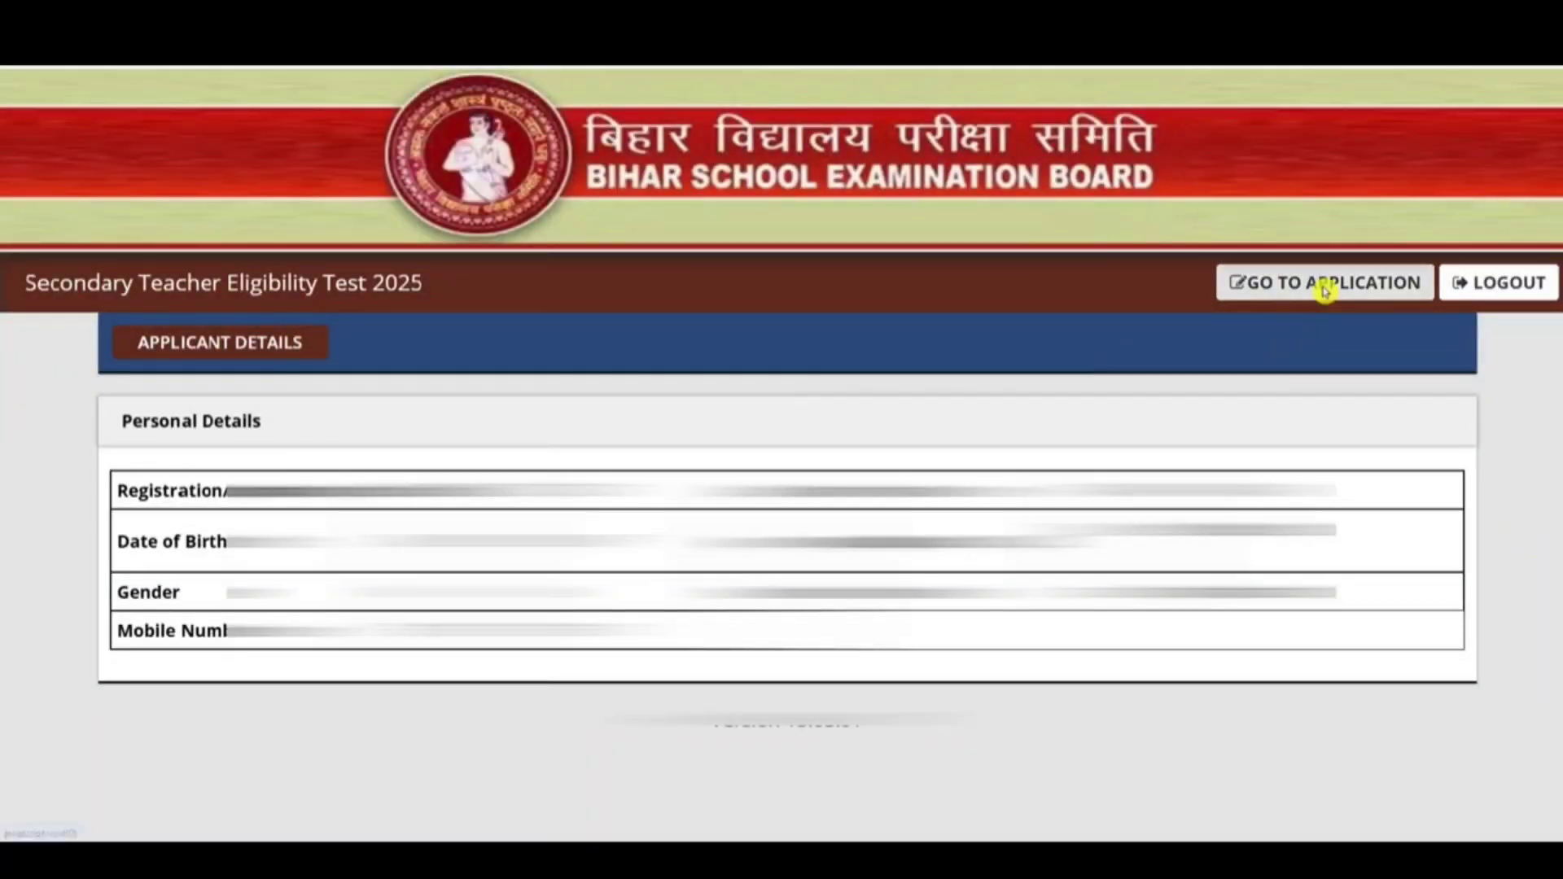
{"action": "left_click", "coordinate": [1326, 284]}
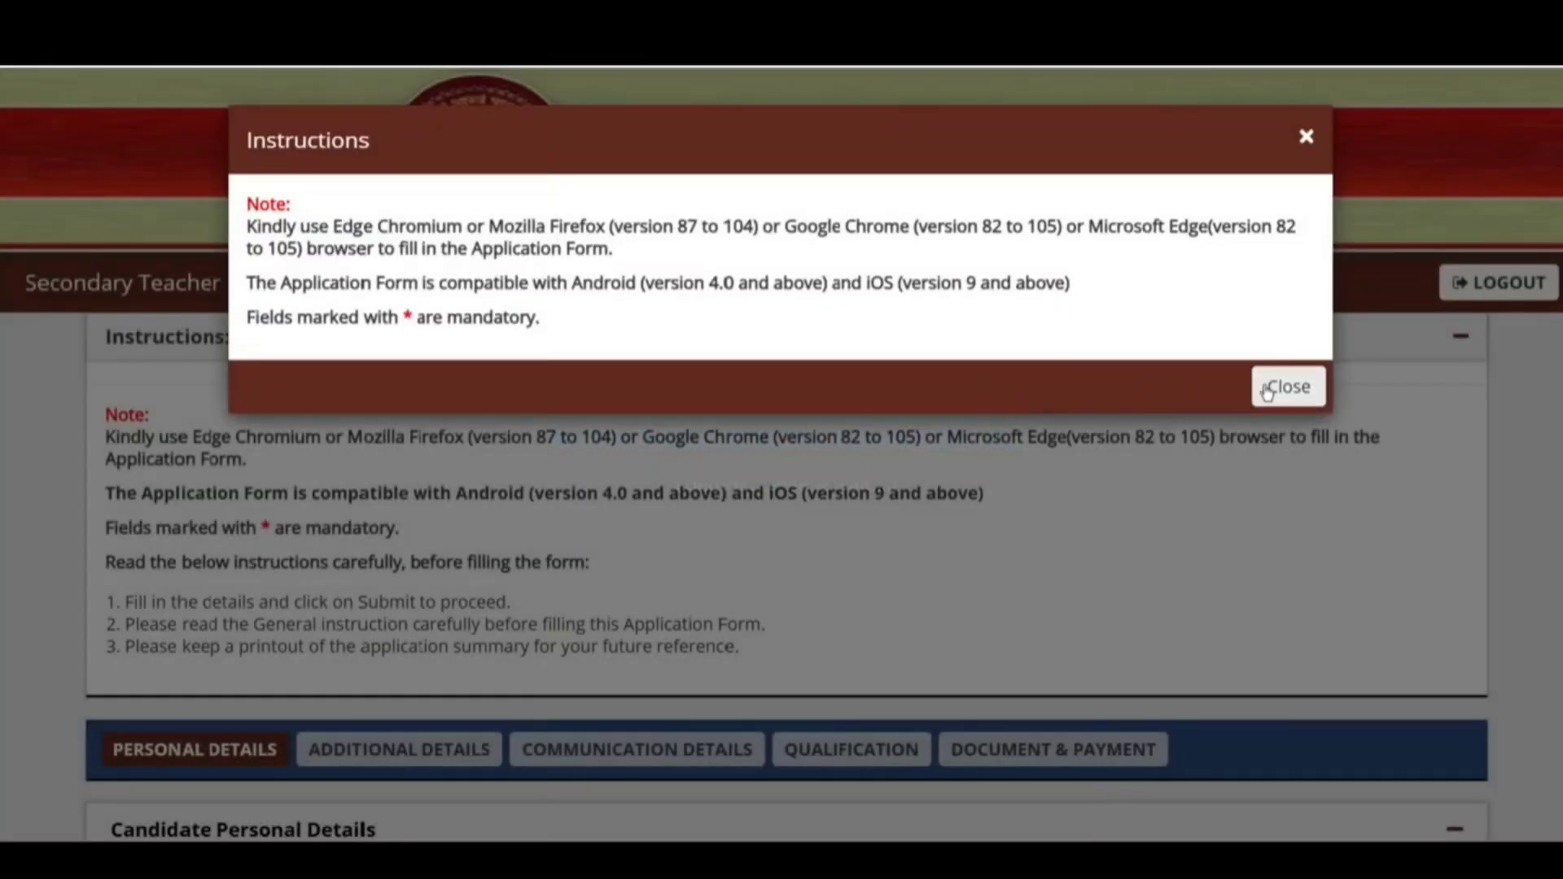
Step: Dismiss the instructions notice and go through the parents' name and alternate number fields
{"action": "left_click", "coordinate": [1278, 383]}
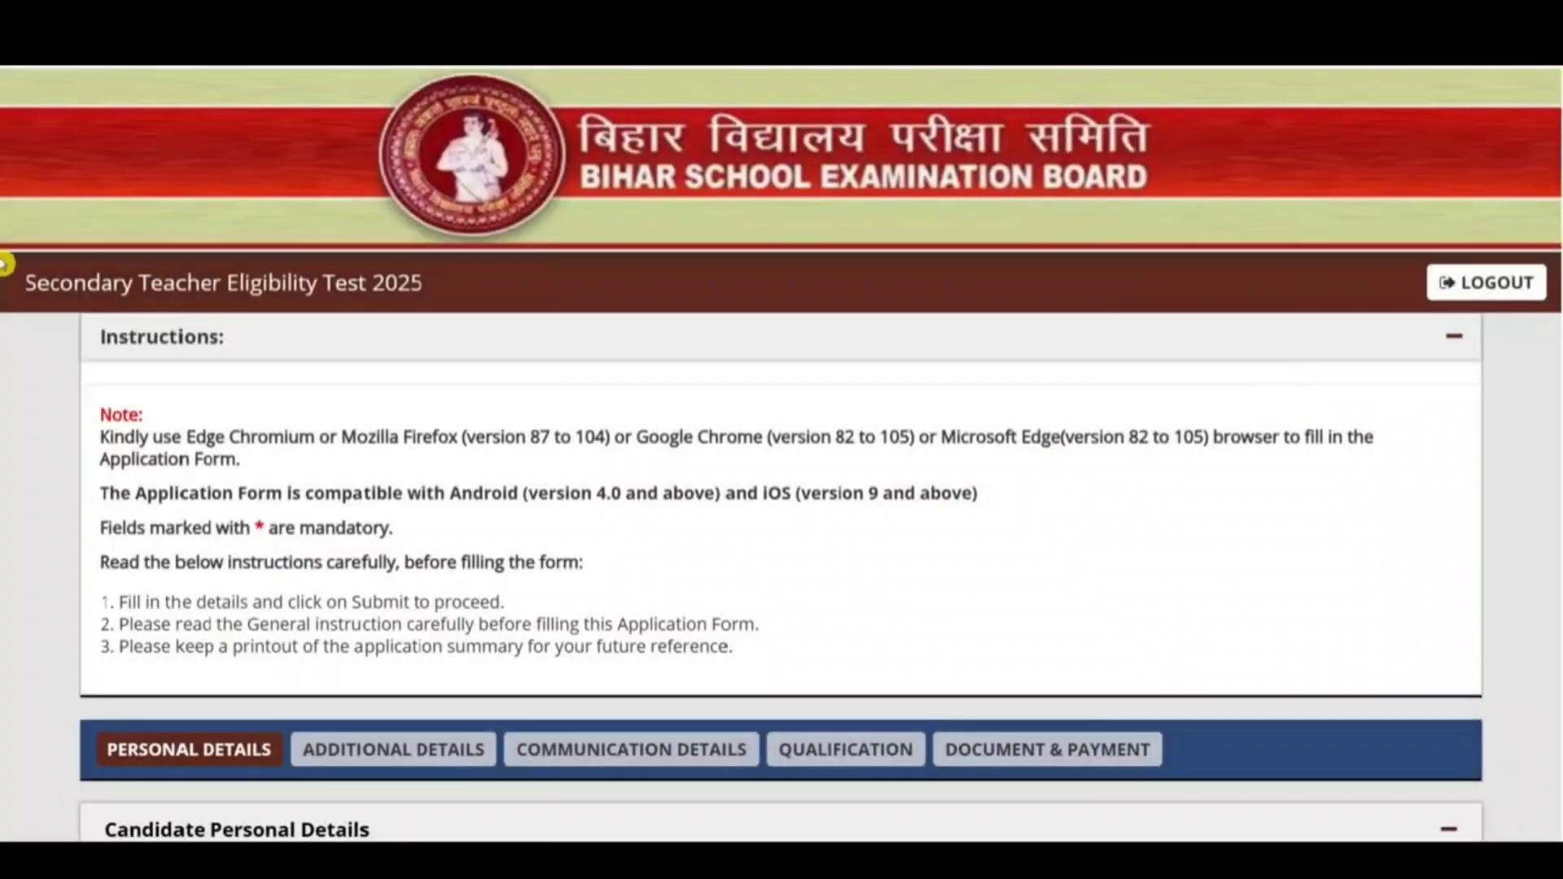
{"action": "scroll", "coordinate": [4, 277], "scroll_direction": "down", "scroll_amount": 7}
{"action": "scroll", "coordinate": [3, 393], "scroll_direction": "down", "scroll_amount": 3}
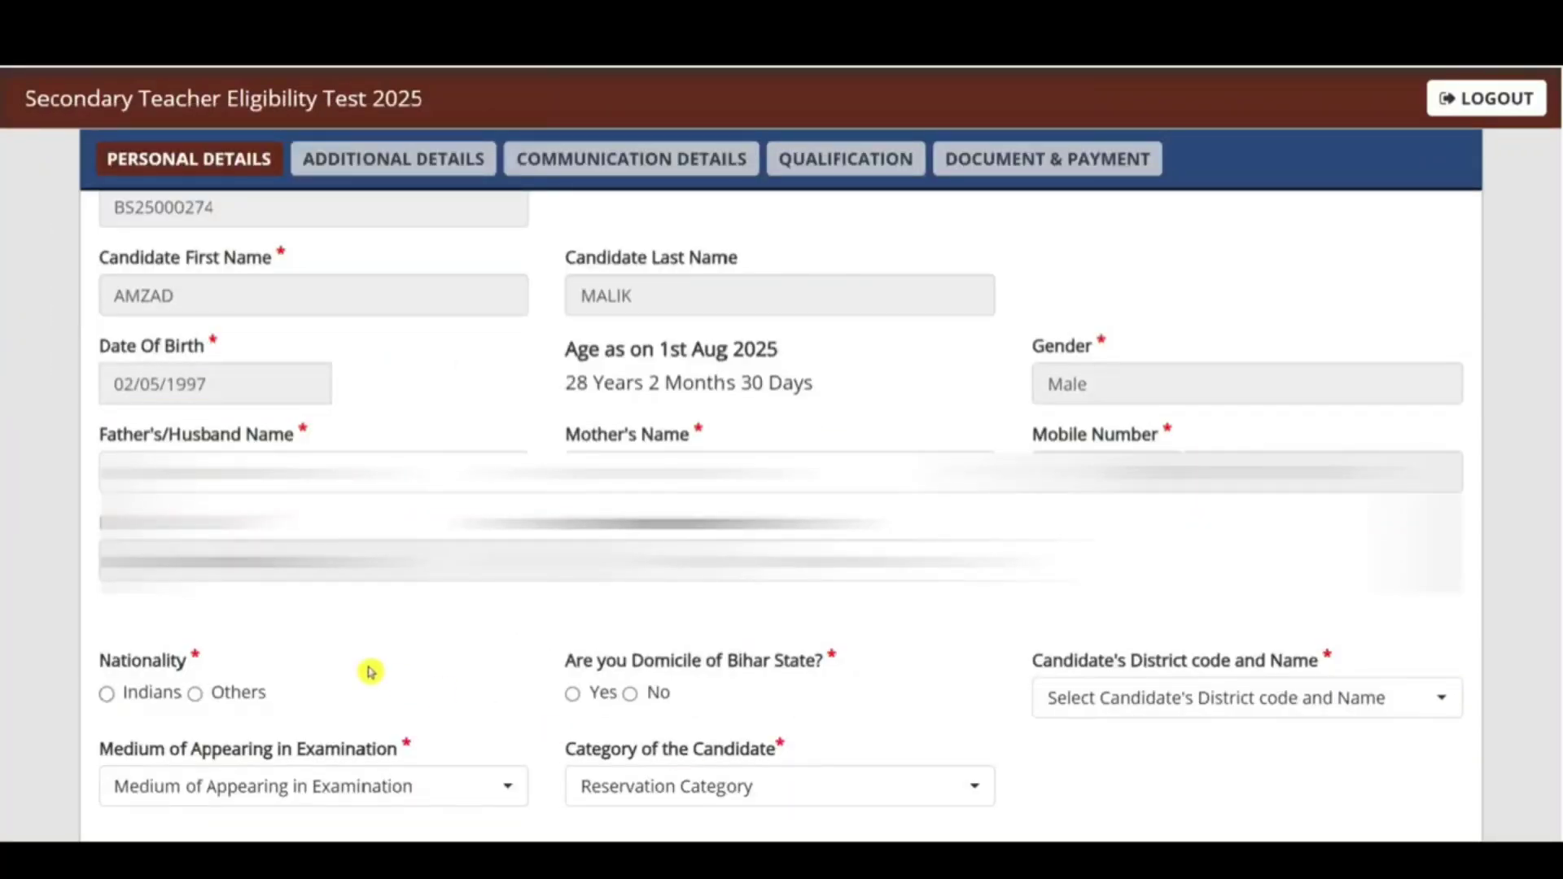
{"action": "left_click", "coordinate": [313, 472]}
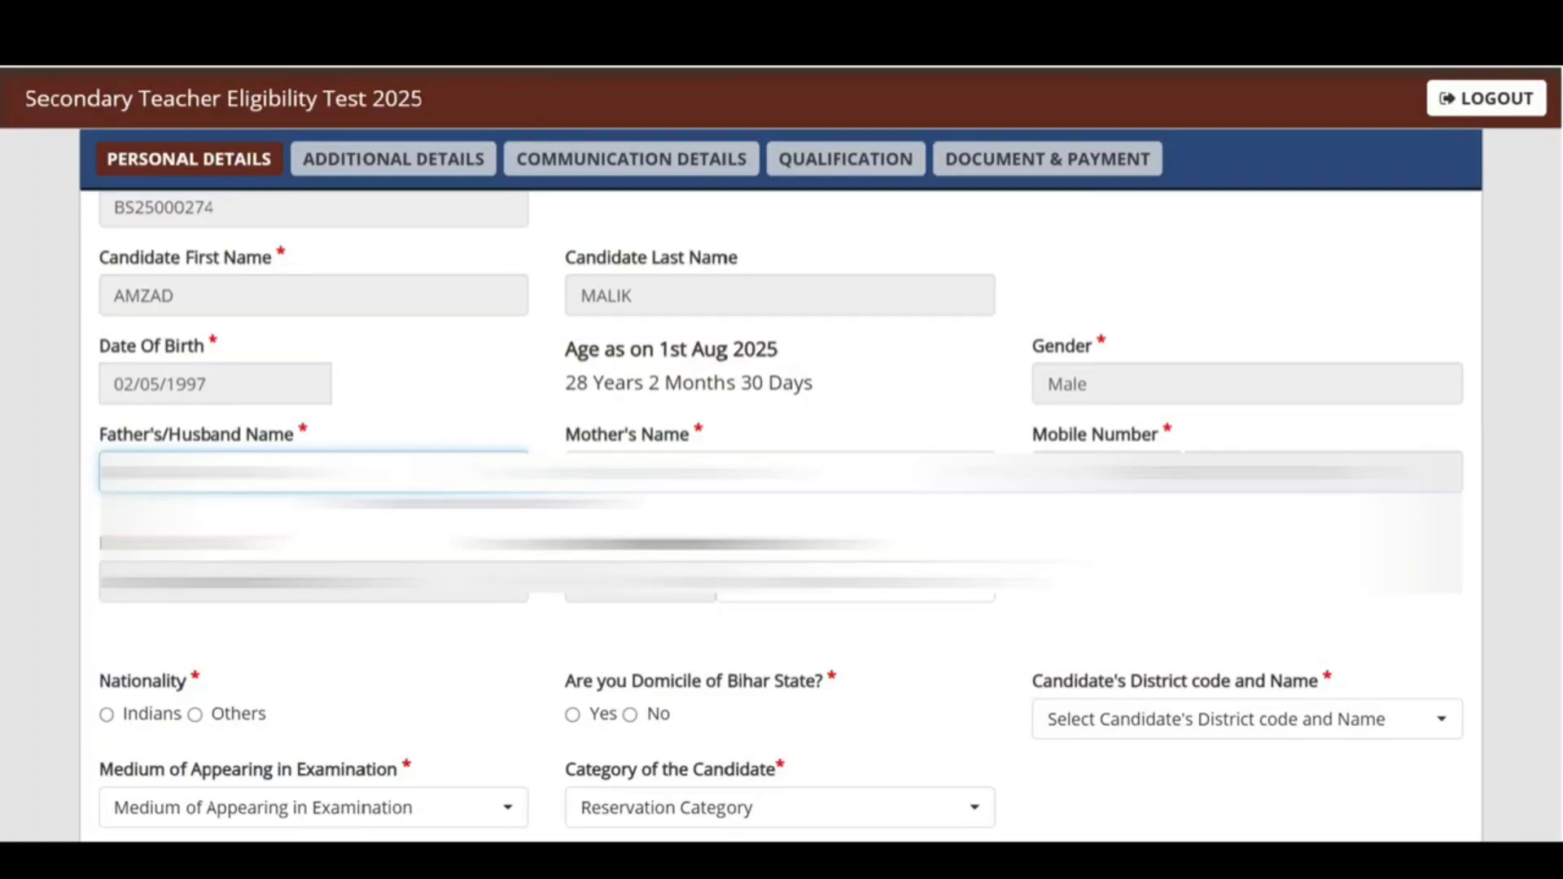
{"action": "left_click", "coordinate": [780, 472]}
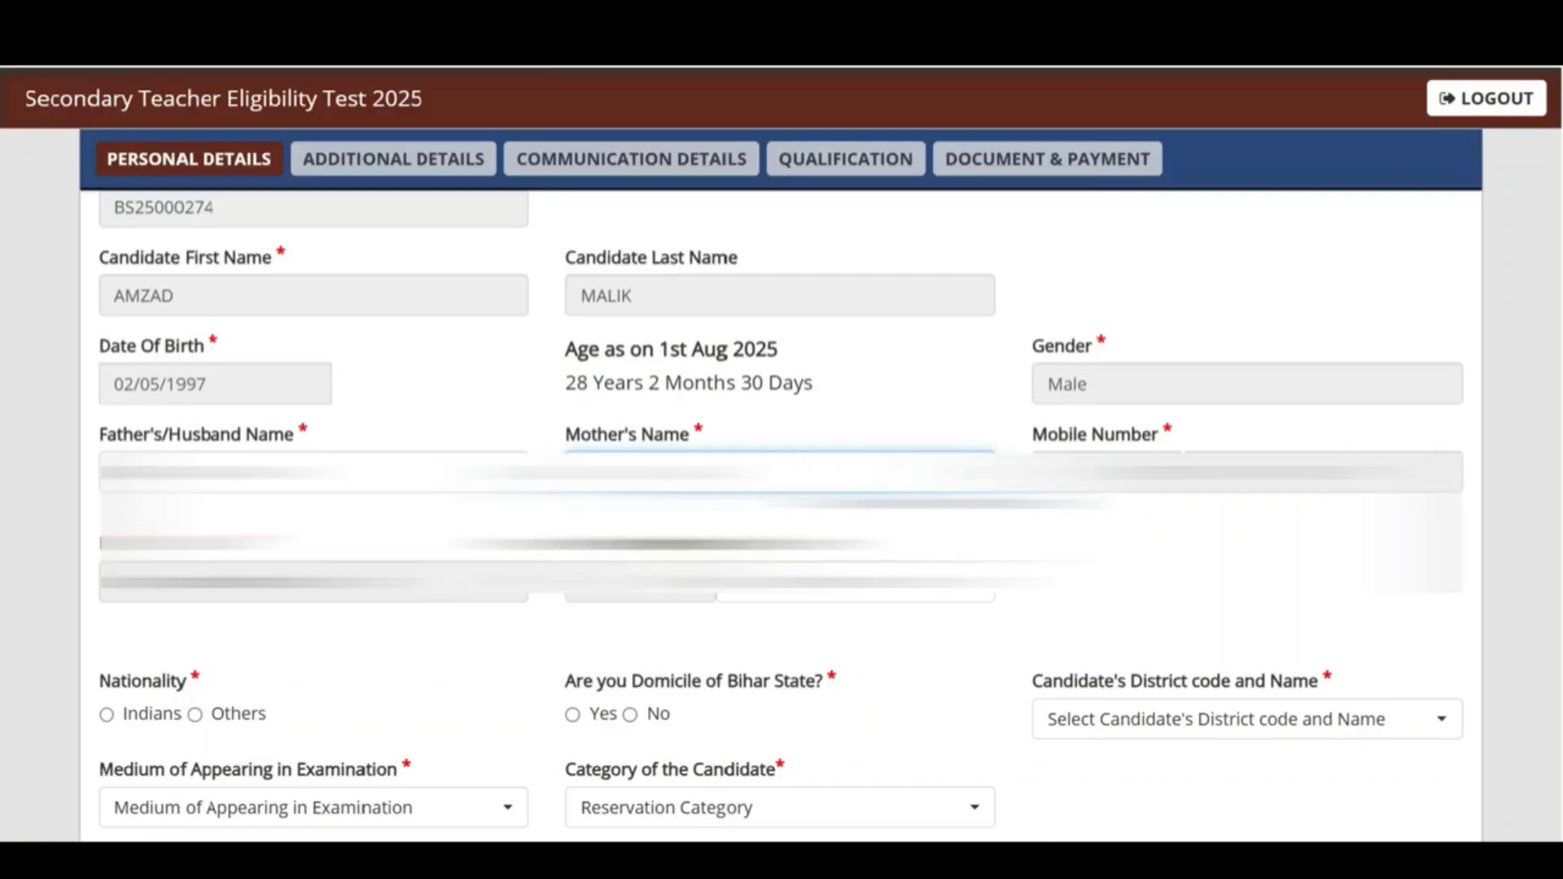
{"action": "left_click", "coordinate": [835, 583]}
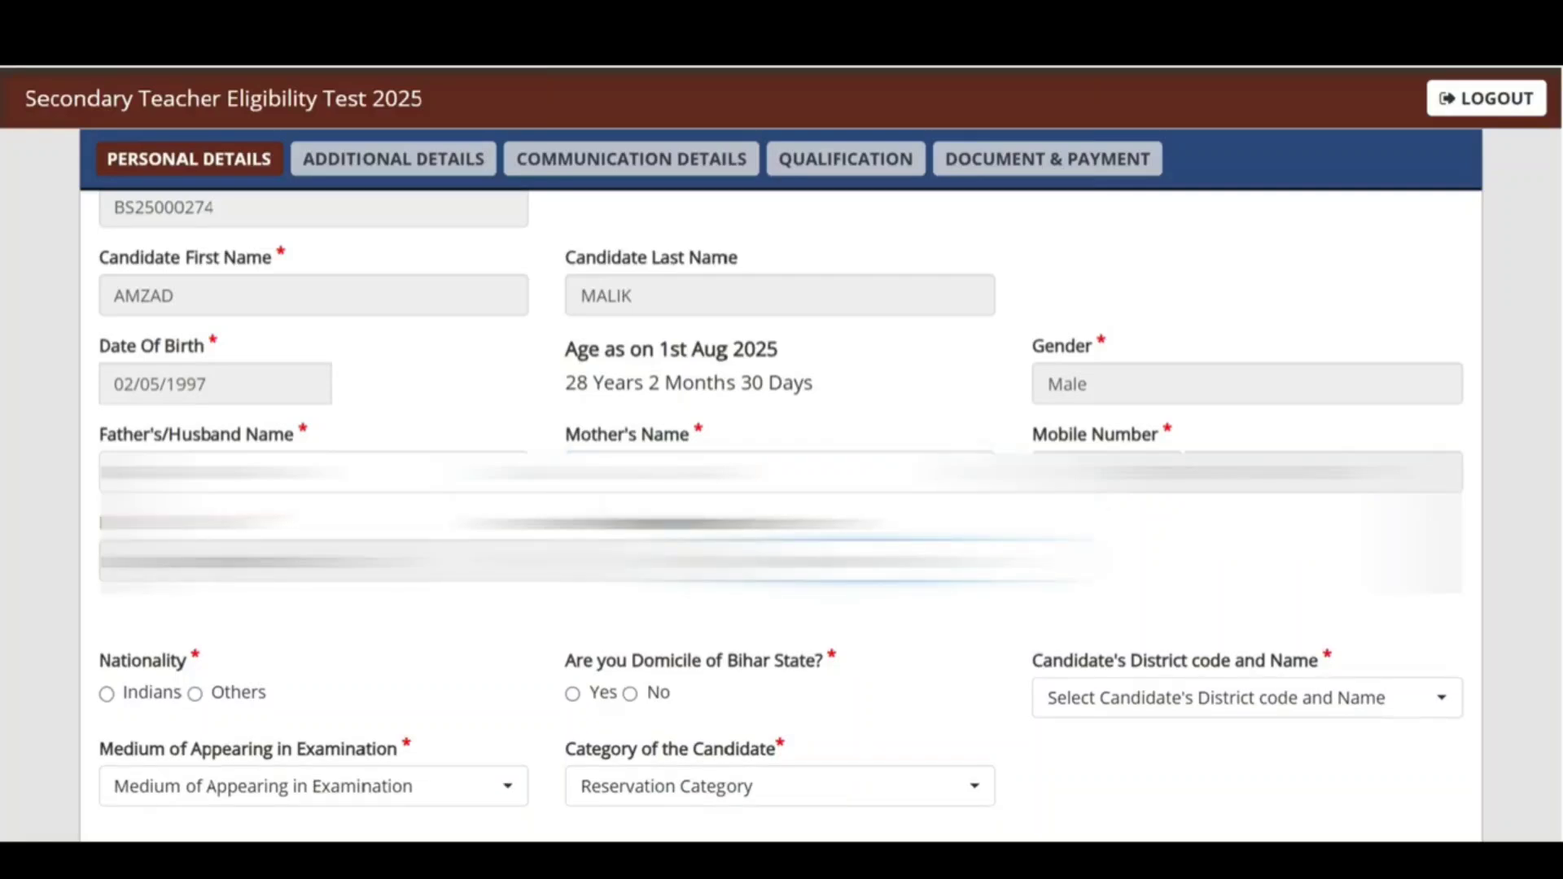
{"action": "left_click_drag", "start_coordinate": [161, 661], "coordinate": [132, 661]}
Step: Set nationality to Indian and answer No to Bihar domicile after trying Yes
{"action": "left_click", "coordinate": [107, 694]}
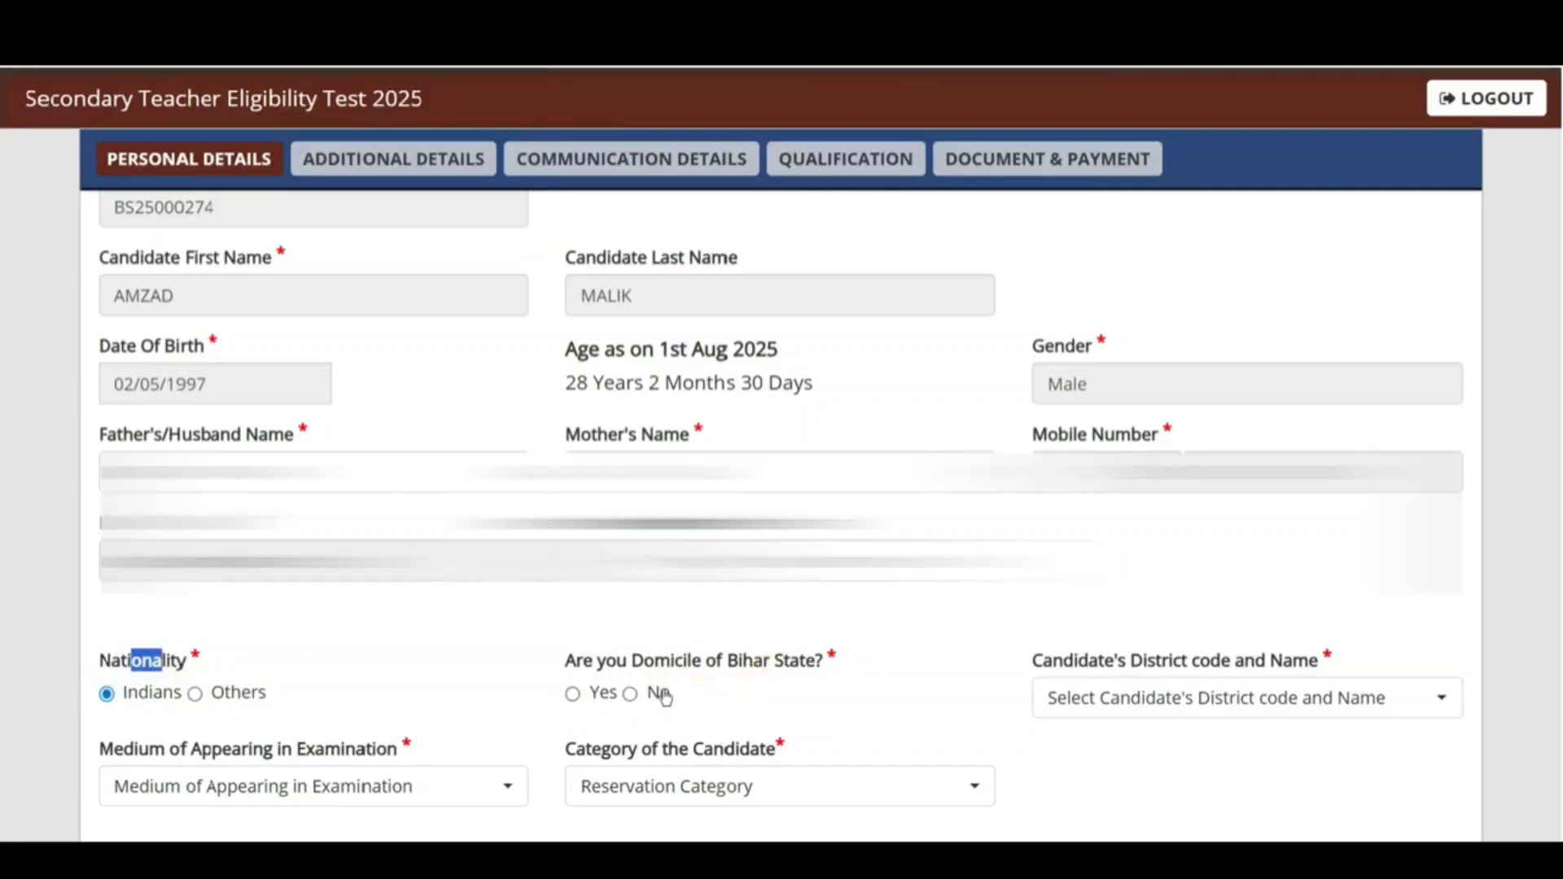
{"action": "left_click", "coordinate": [573, 695]}
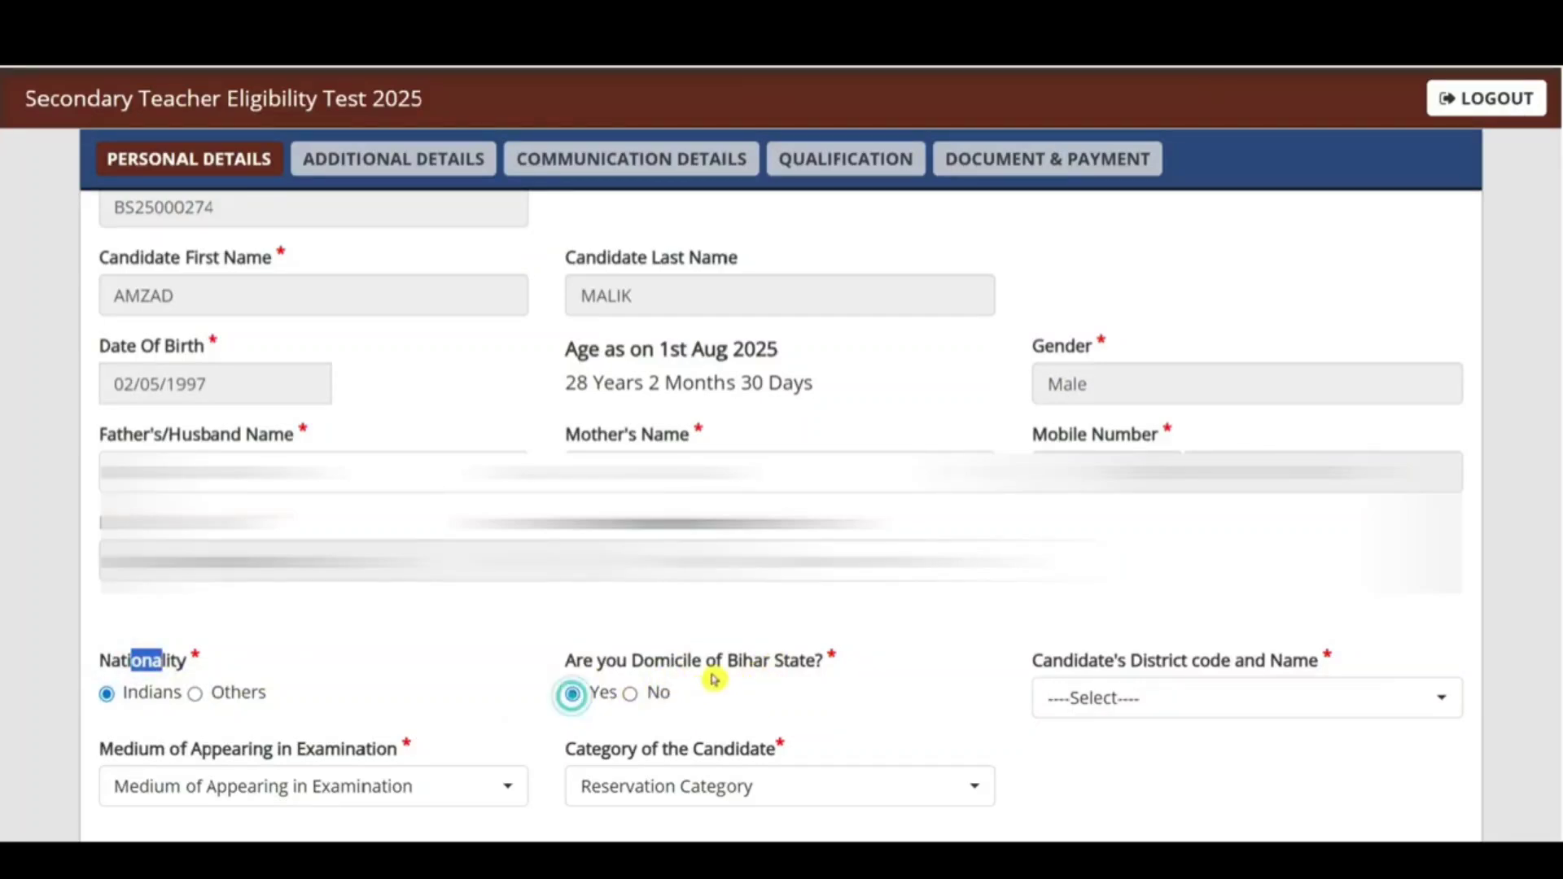
{"action": "left_click", "coordinate": [1176, 691]}
{"action": "left_click", "coordinate": [993, 653]}
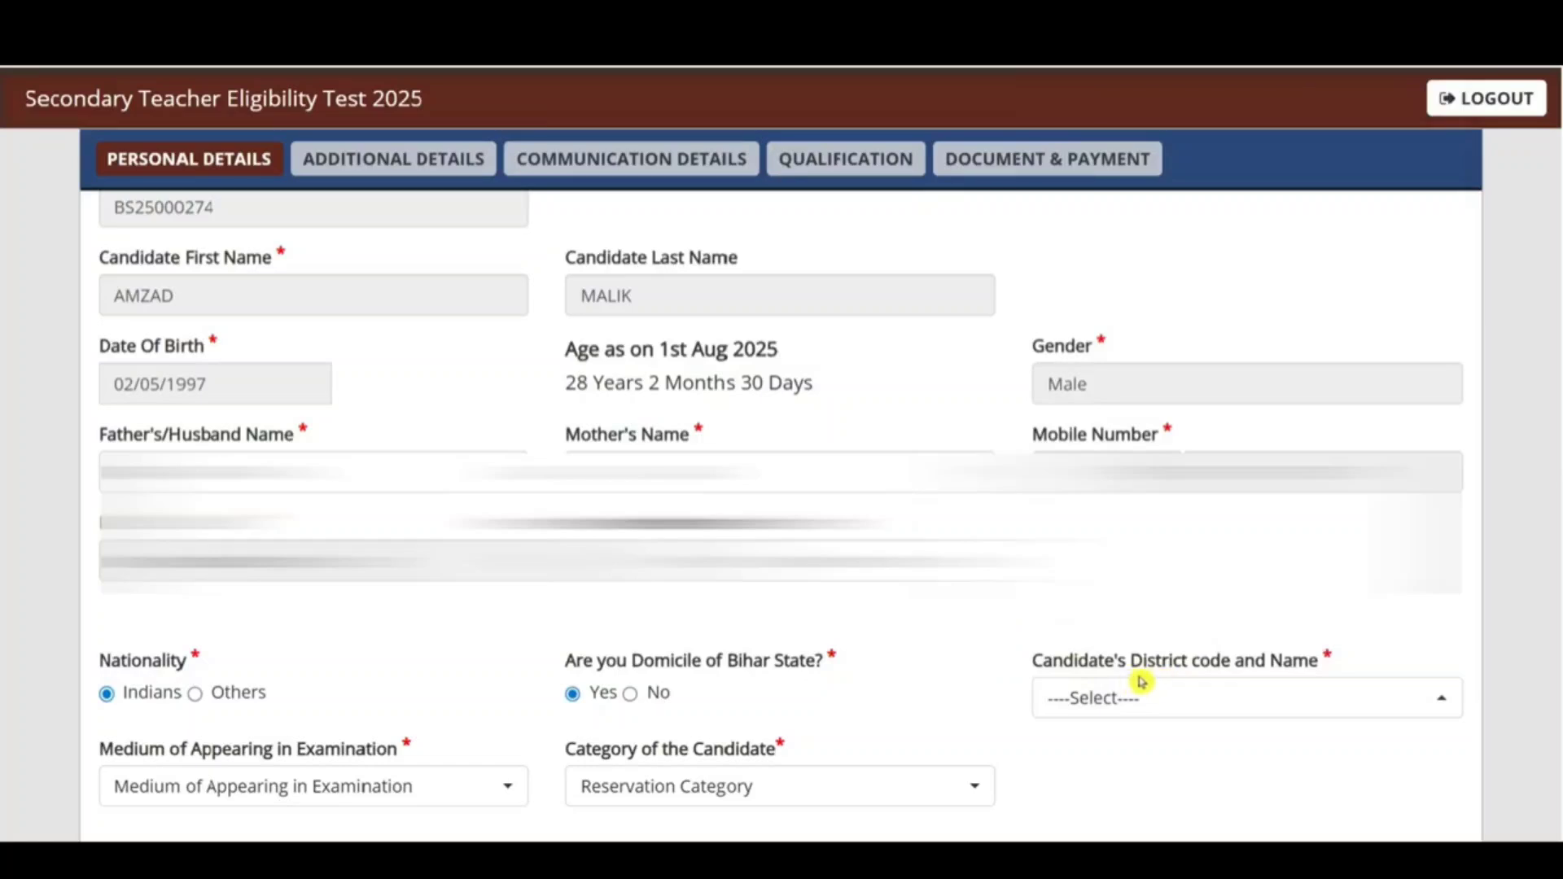
{"action": "left_click", "coordinate": [1225, 690]}
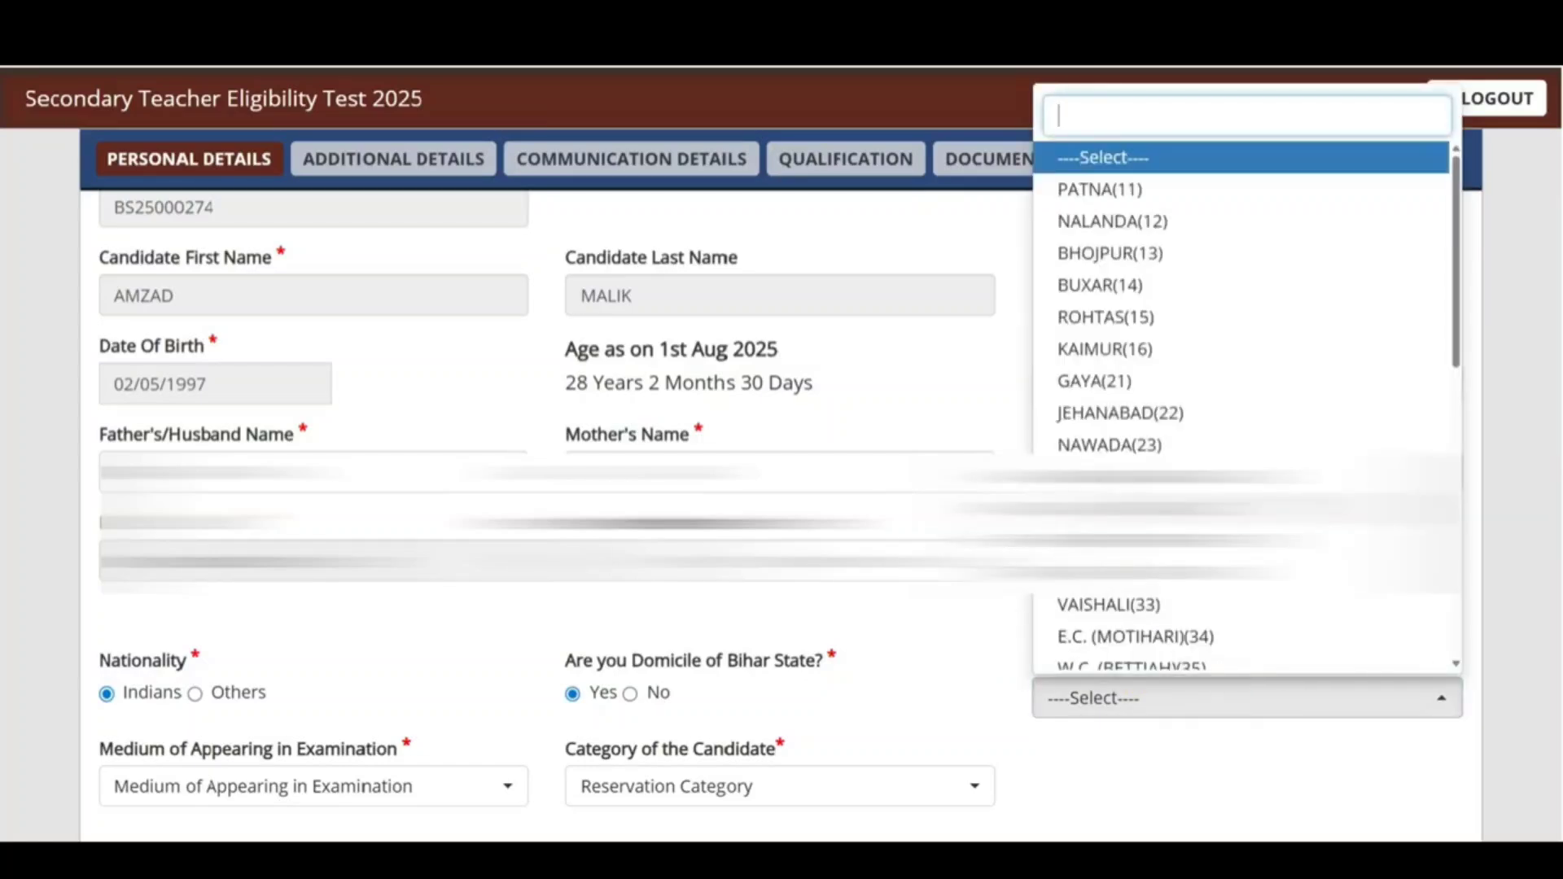
{"action": "left_click", "coordinate": [1007, 628]}
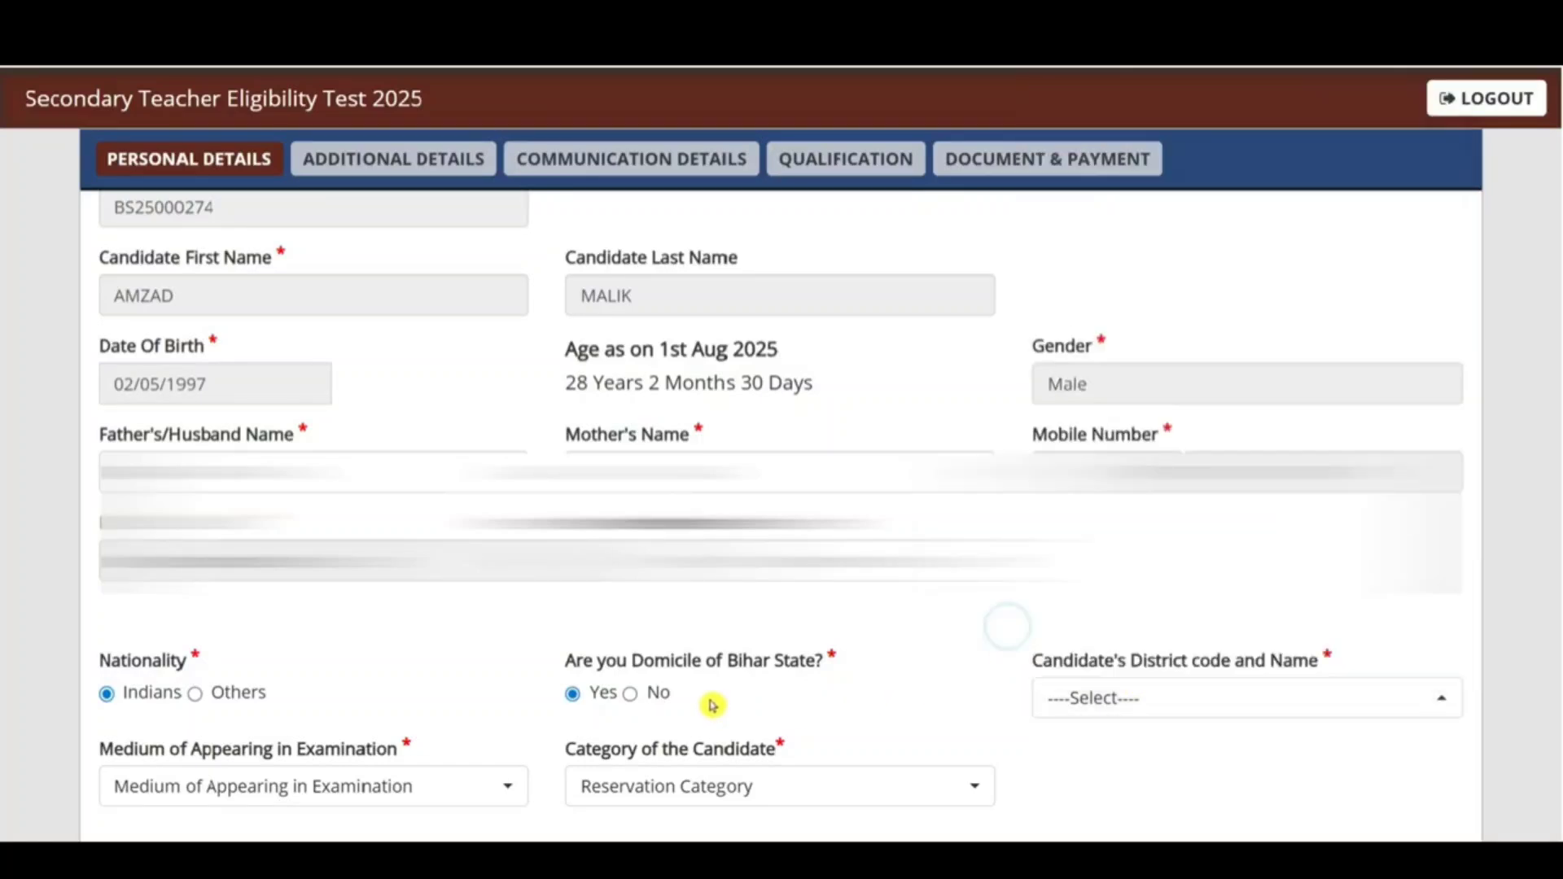
{"action": "left_click", "coordinate": [630, 694]}
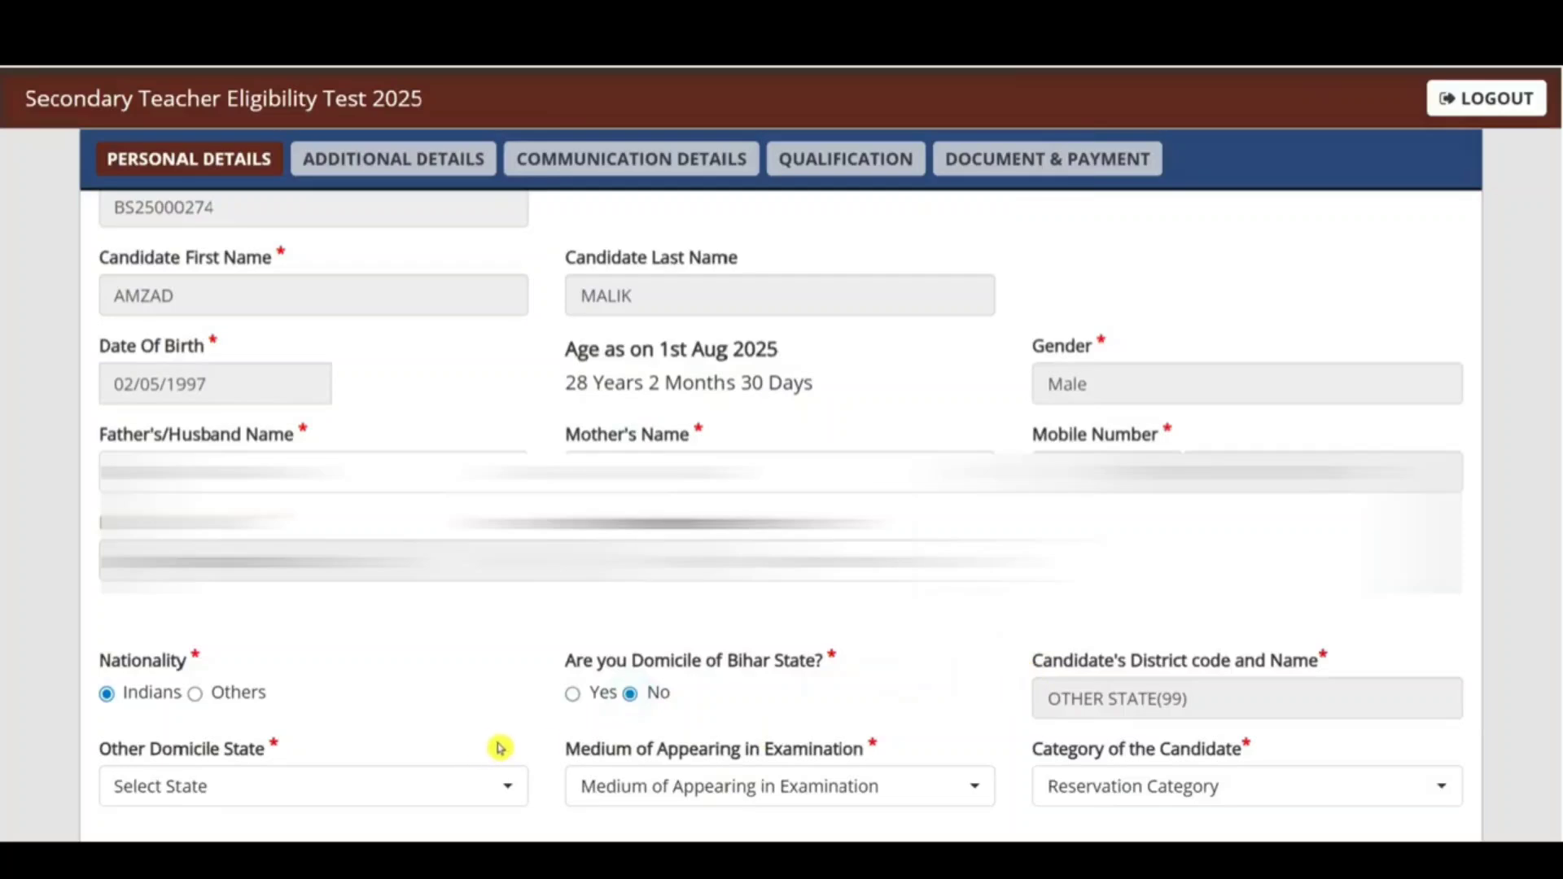
Step: Choose Uttar Pradesh as the other domicile state and look over the medium options
{"action": "left_click", "coordinate": [273, 788]}
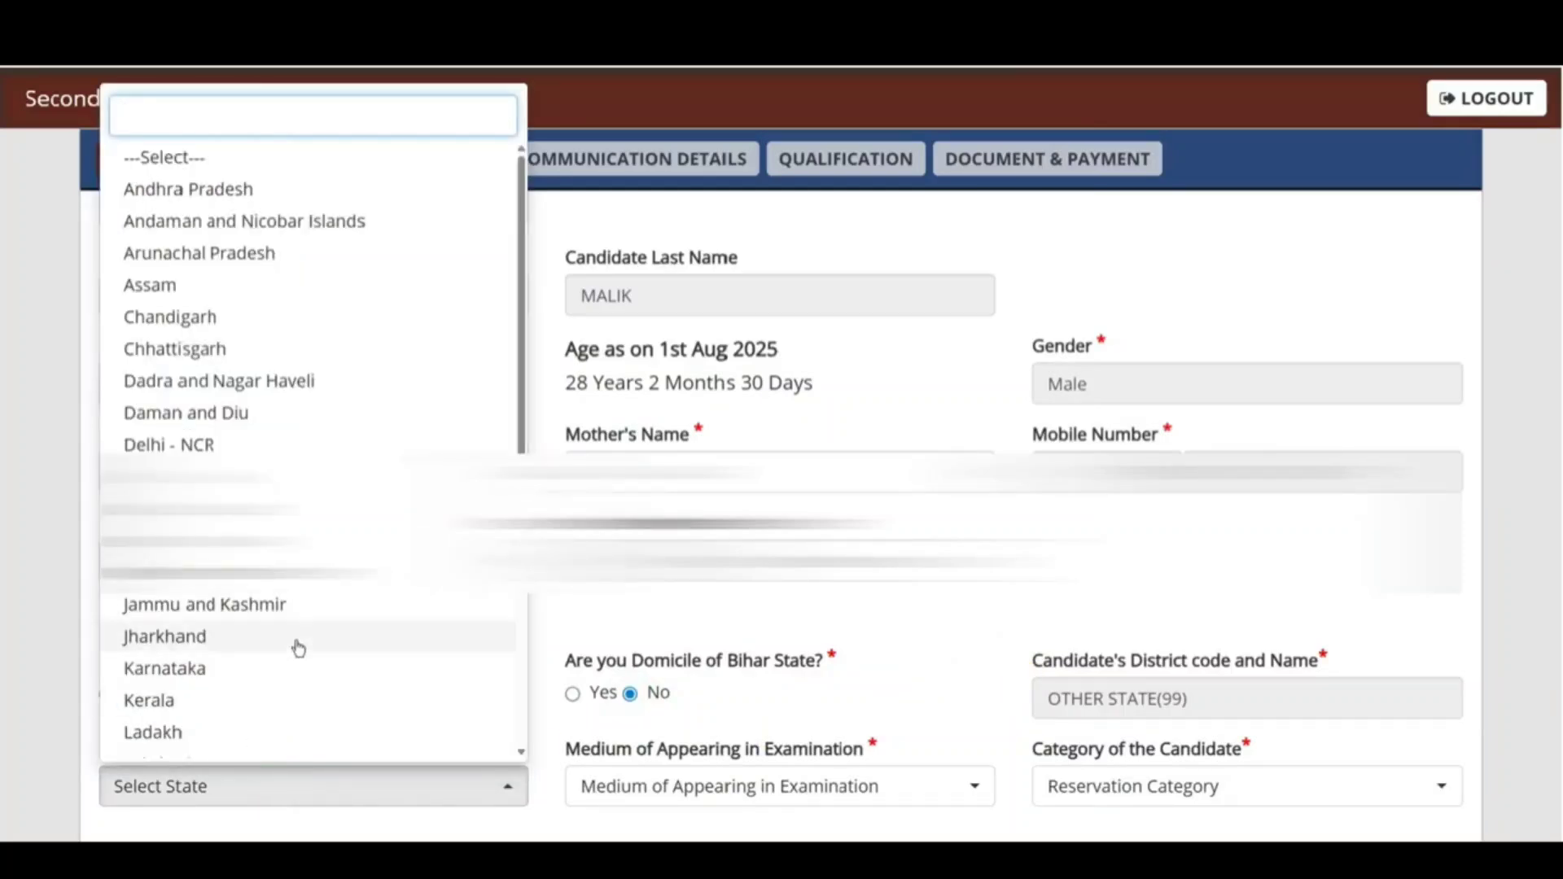
{"action": "scroll", "coordinate": [298, 647], "scroll_direction": "down", "scroll_amount": 5}
{"action": "left_click", "coordinate": [290, 674]}
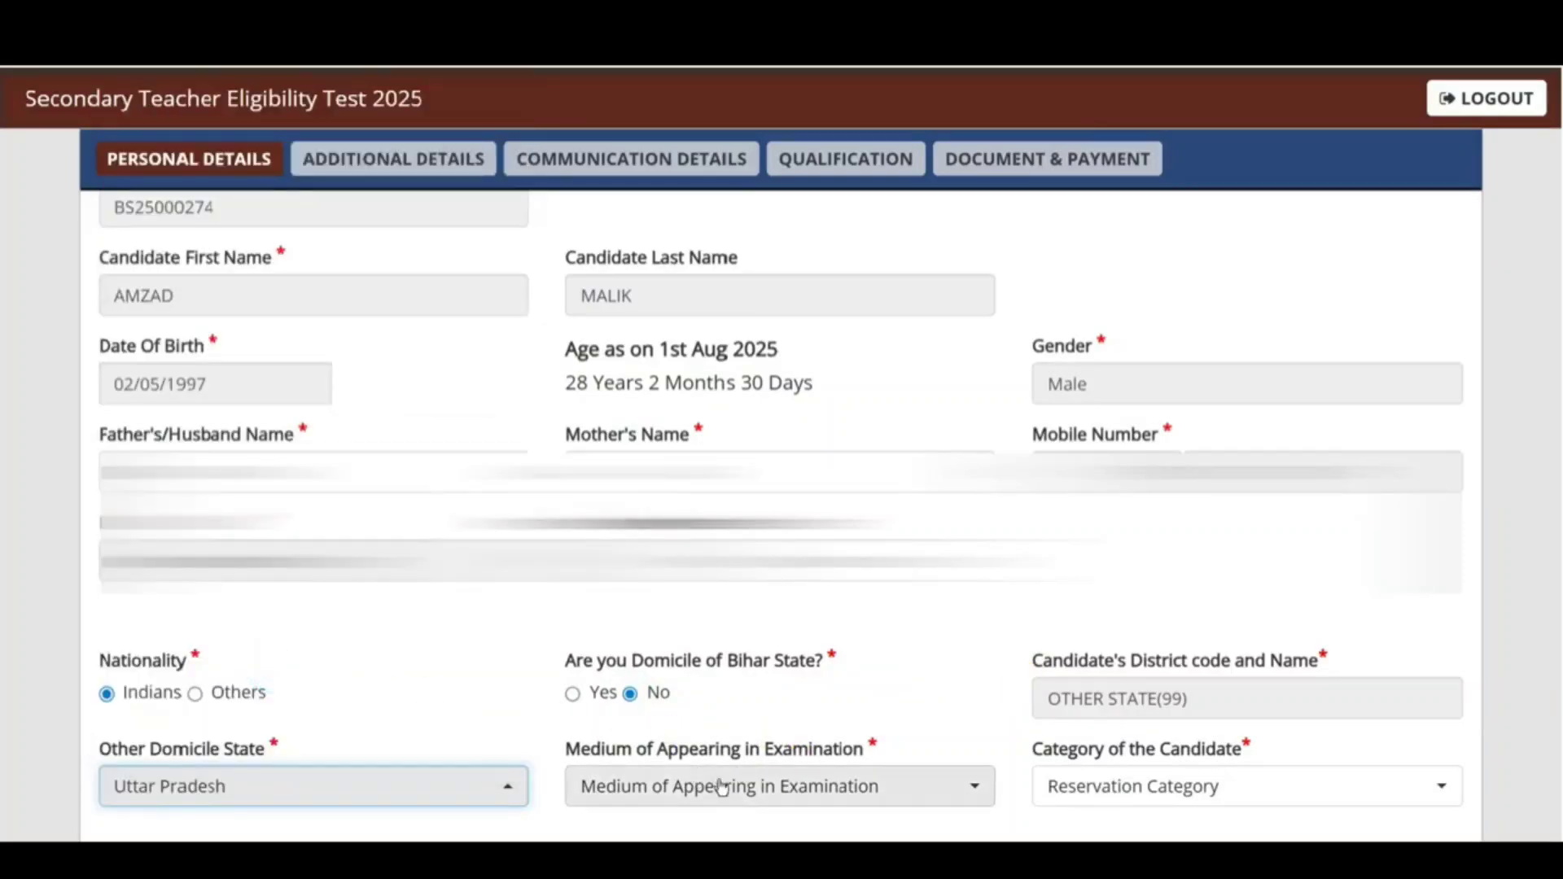
{"action": "left_click", "coordinate": [763, 801]}
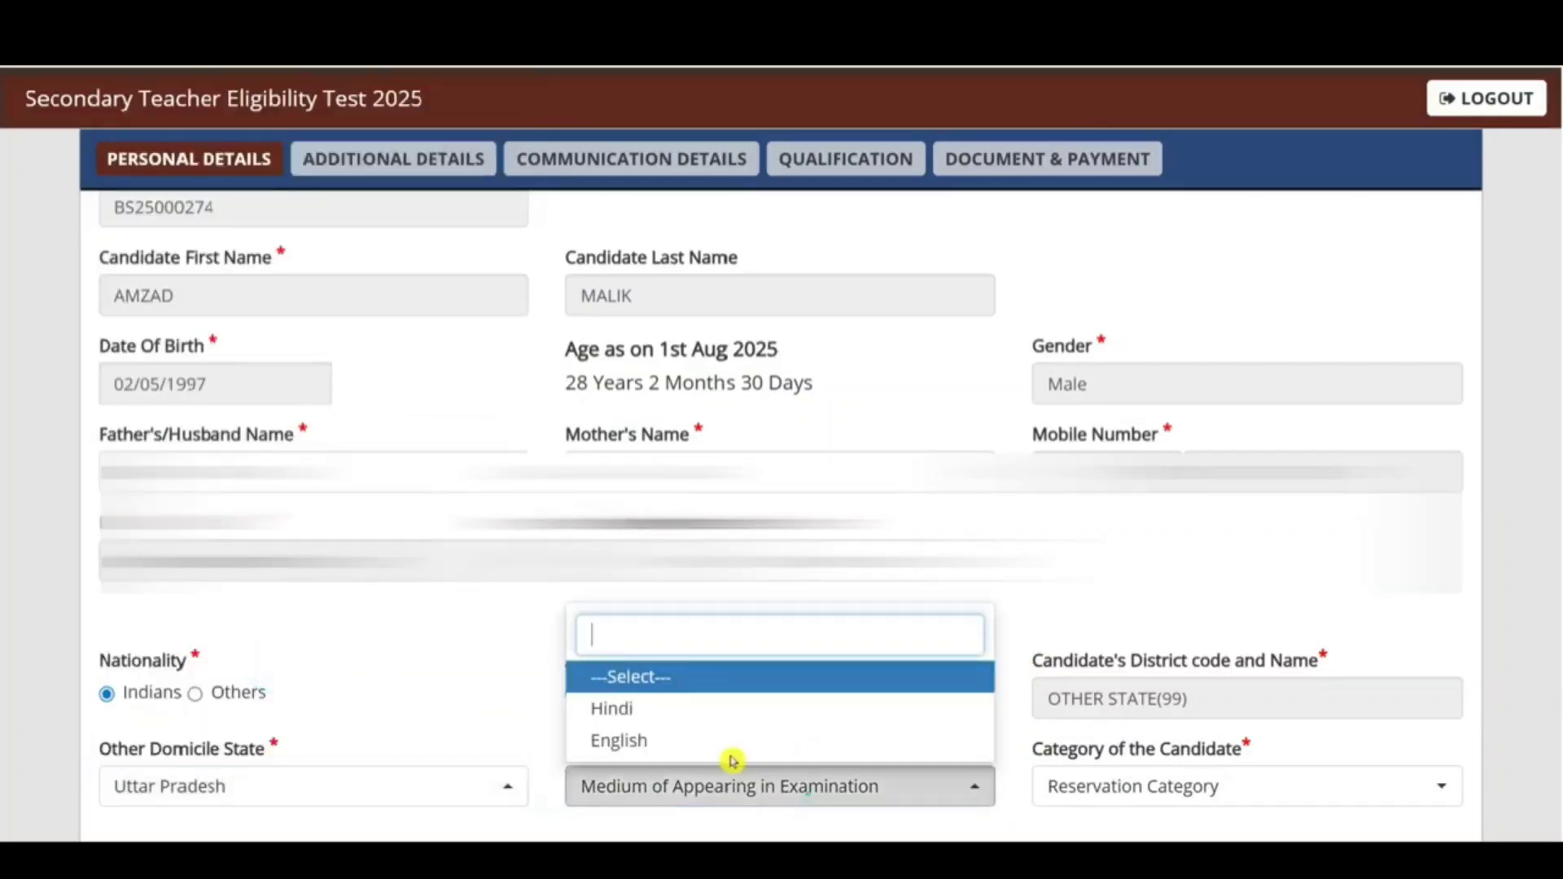
{"action": "left_click", "coordinate": [1493, 687]}
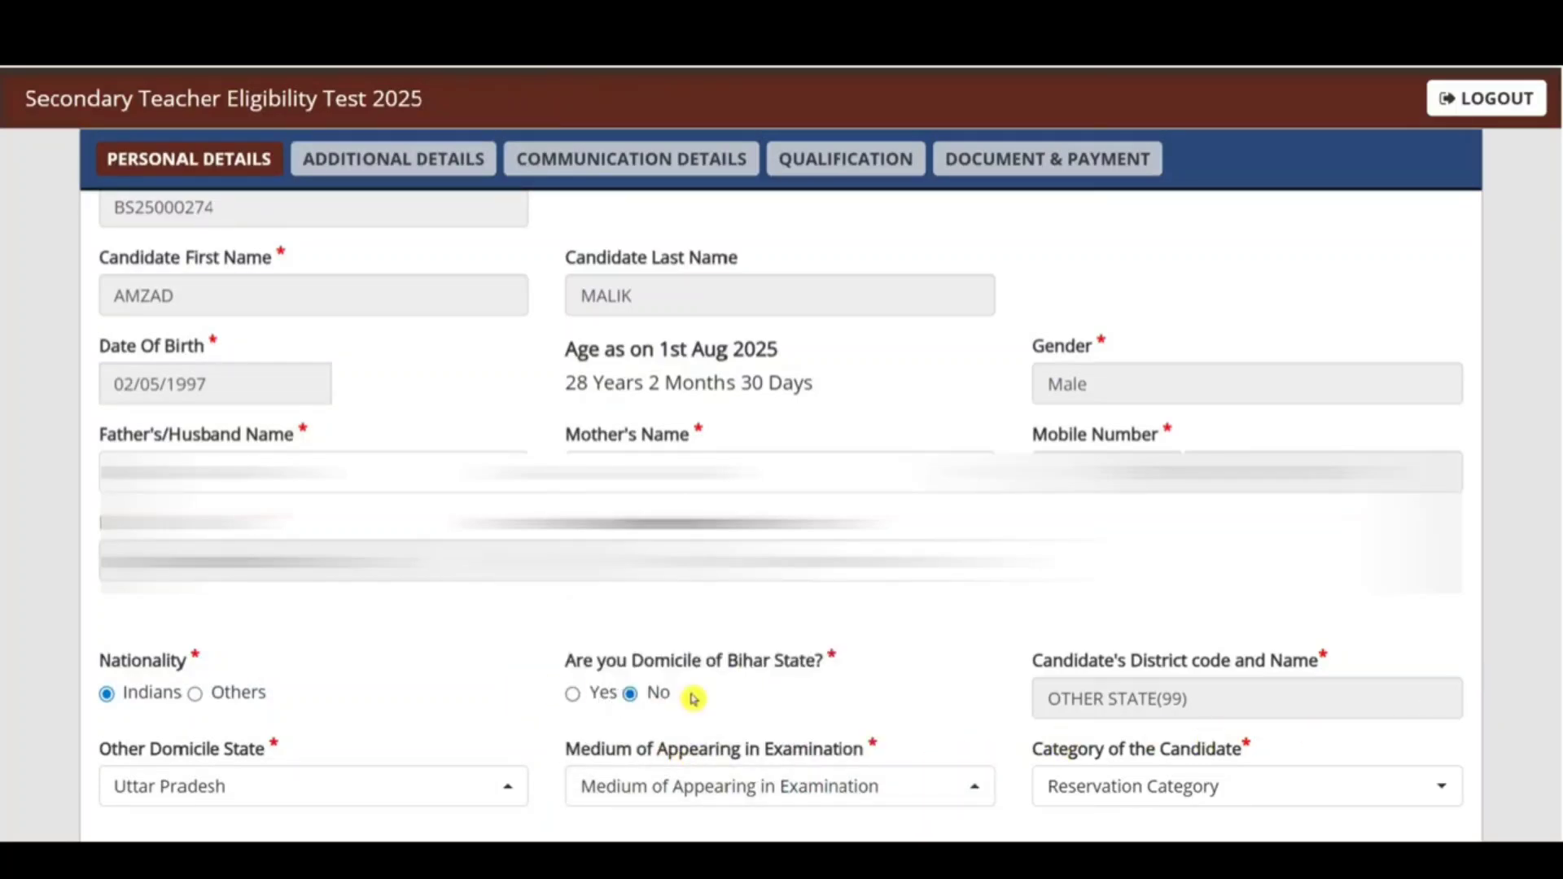
Step: Mark Bihar domicile Yes with district PATNA(11) and Hindi as exam medium
{"action": "left_click", "coordinate": [573, 696]}
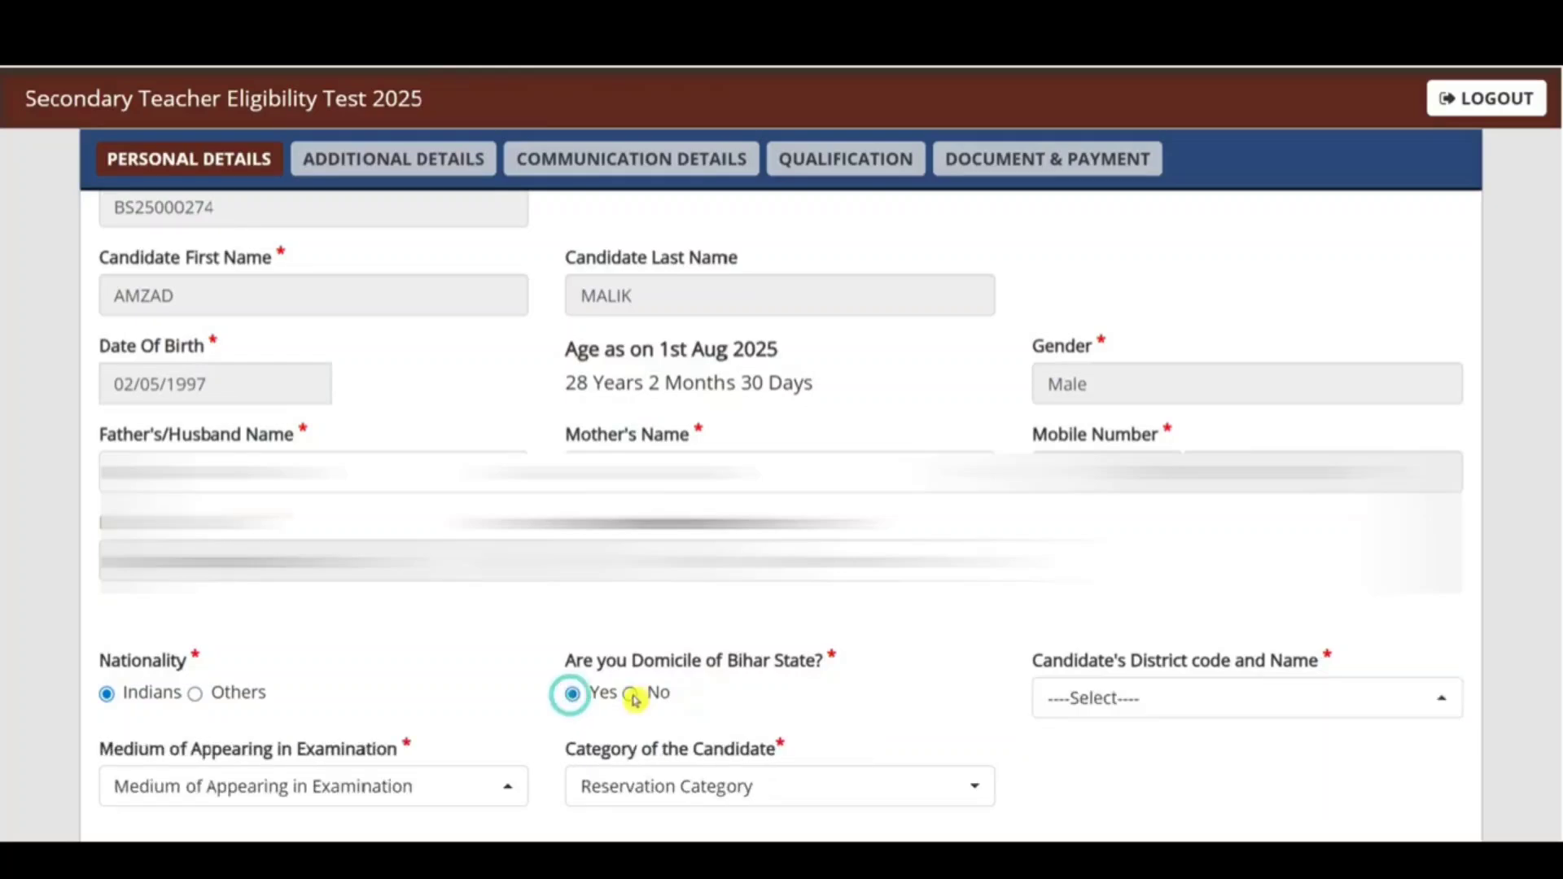
{"action": "left_click", "coordinate": [1107, 710]}
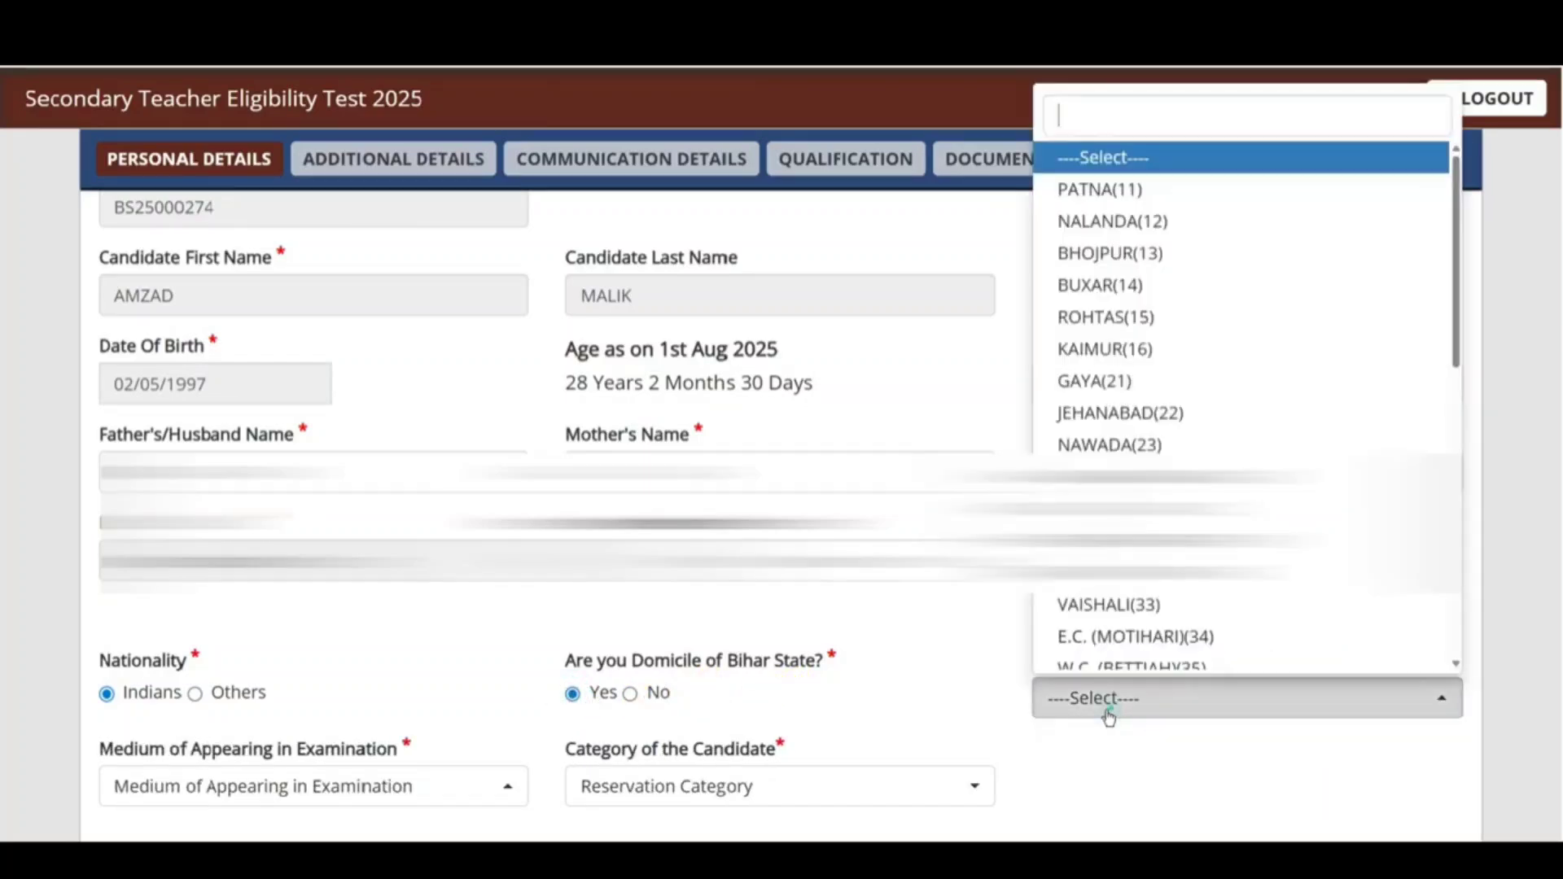
{"action": "left_click", "coordinate": [1113, 192]}
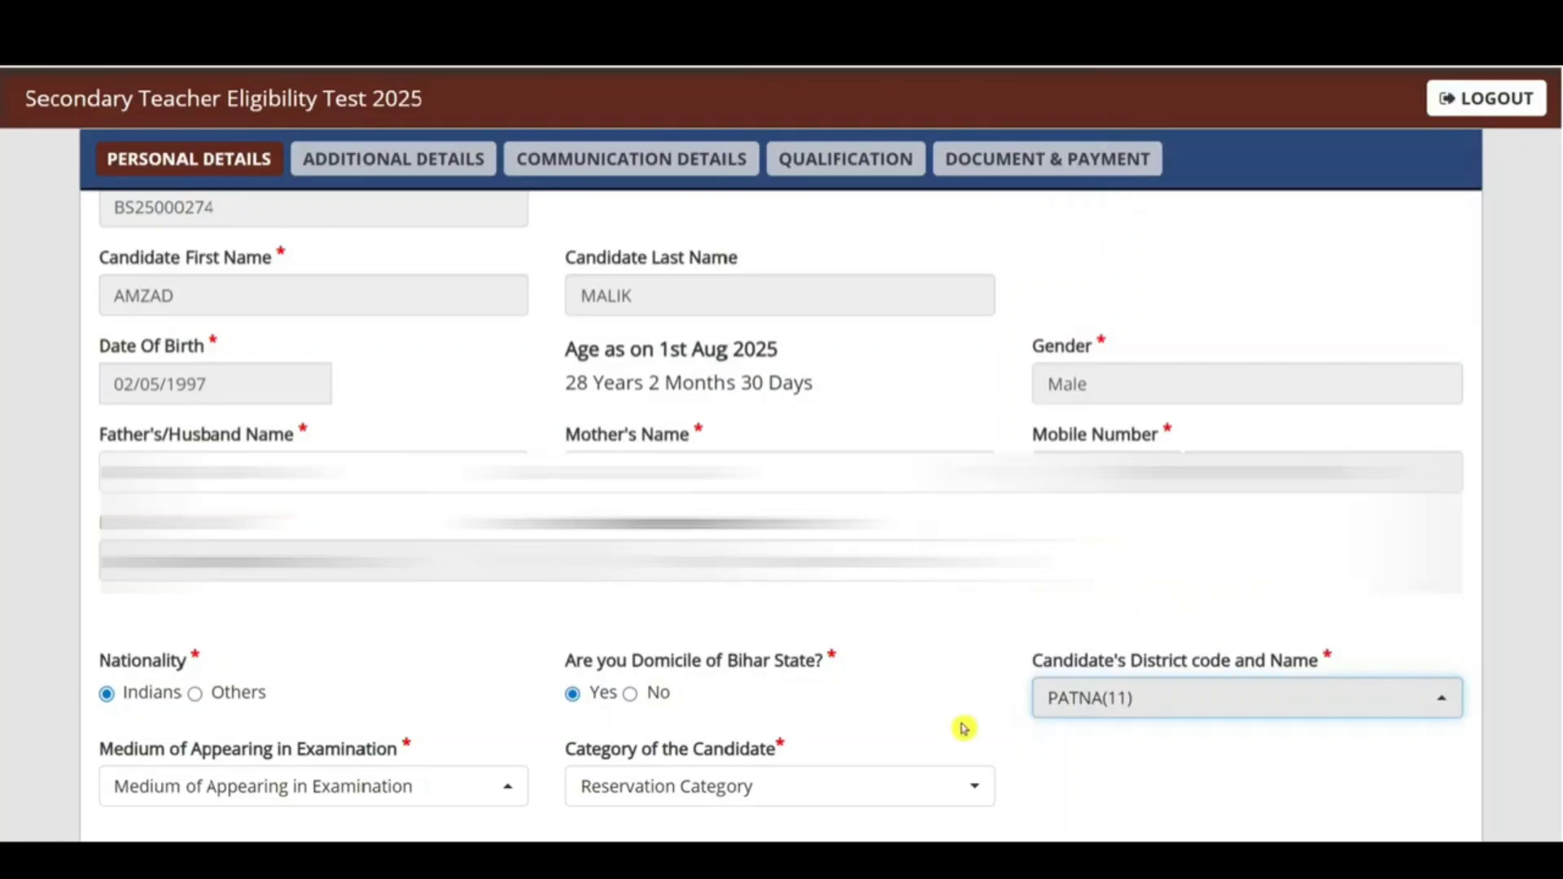
{"action": "left_click", "coordinate": [383, 787]}
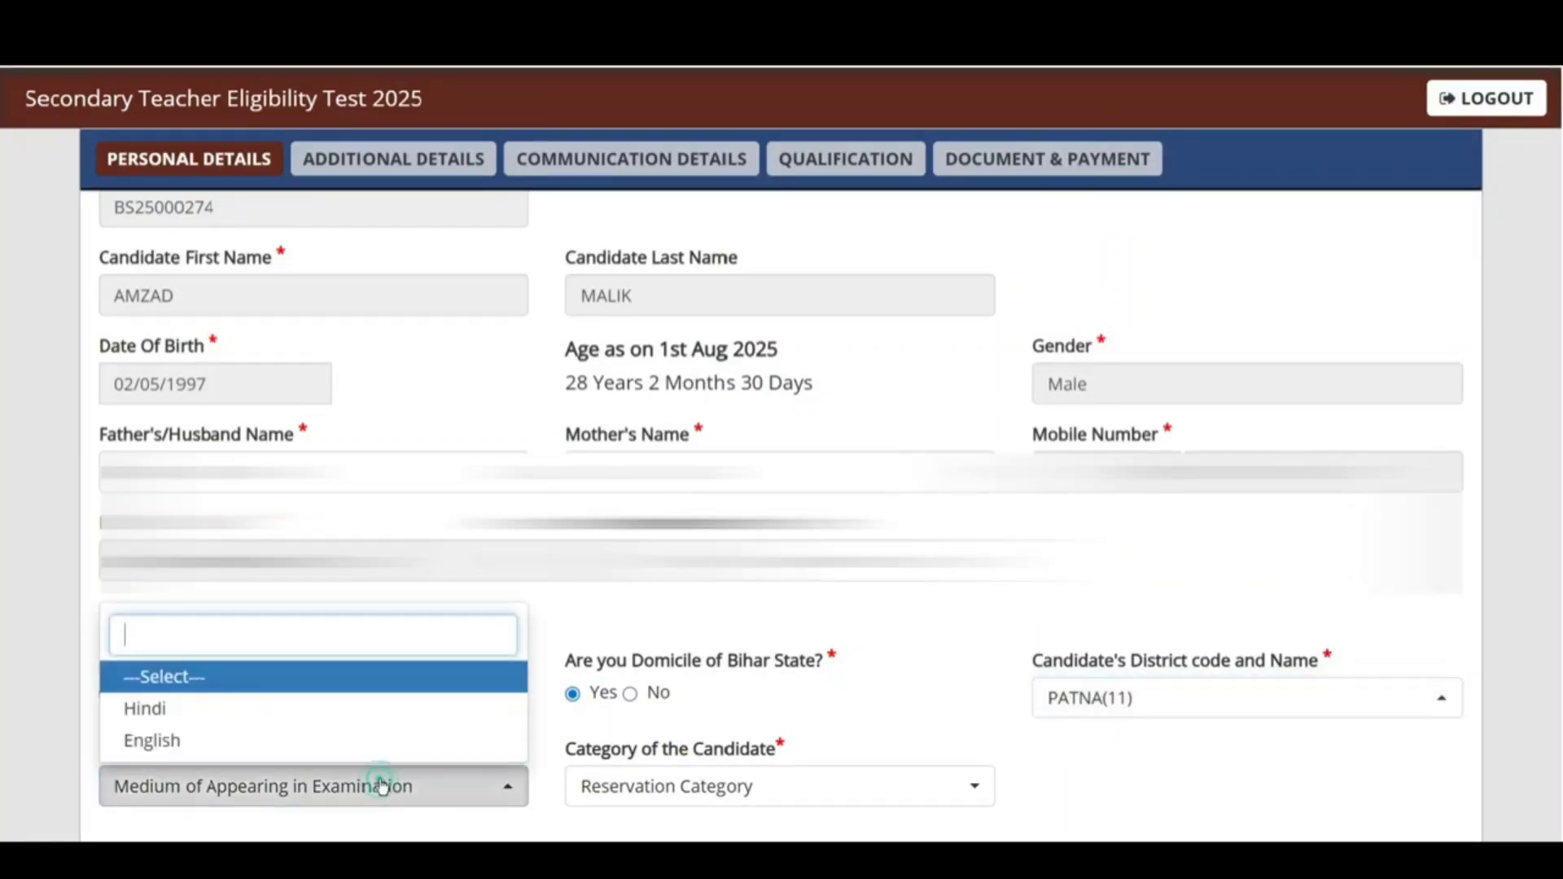
{"action": "left_click", "coordinate": [1188, 763]}
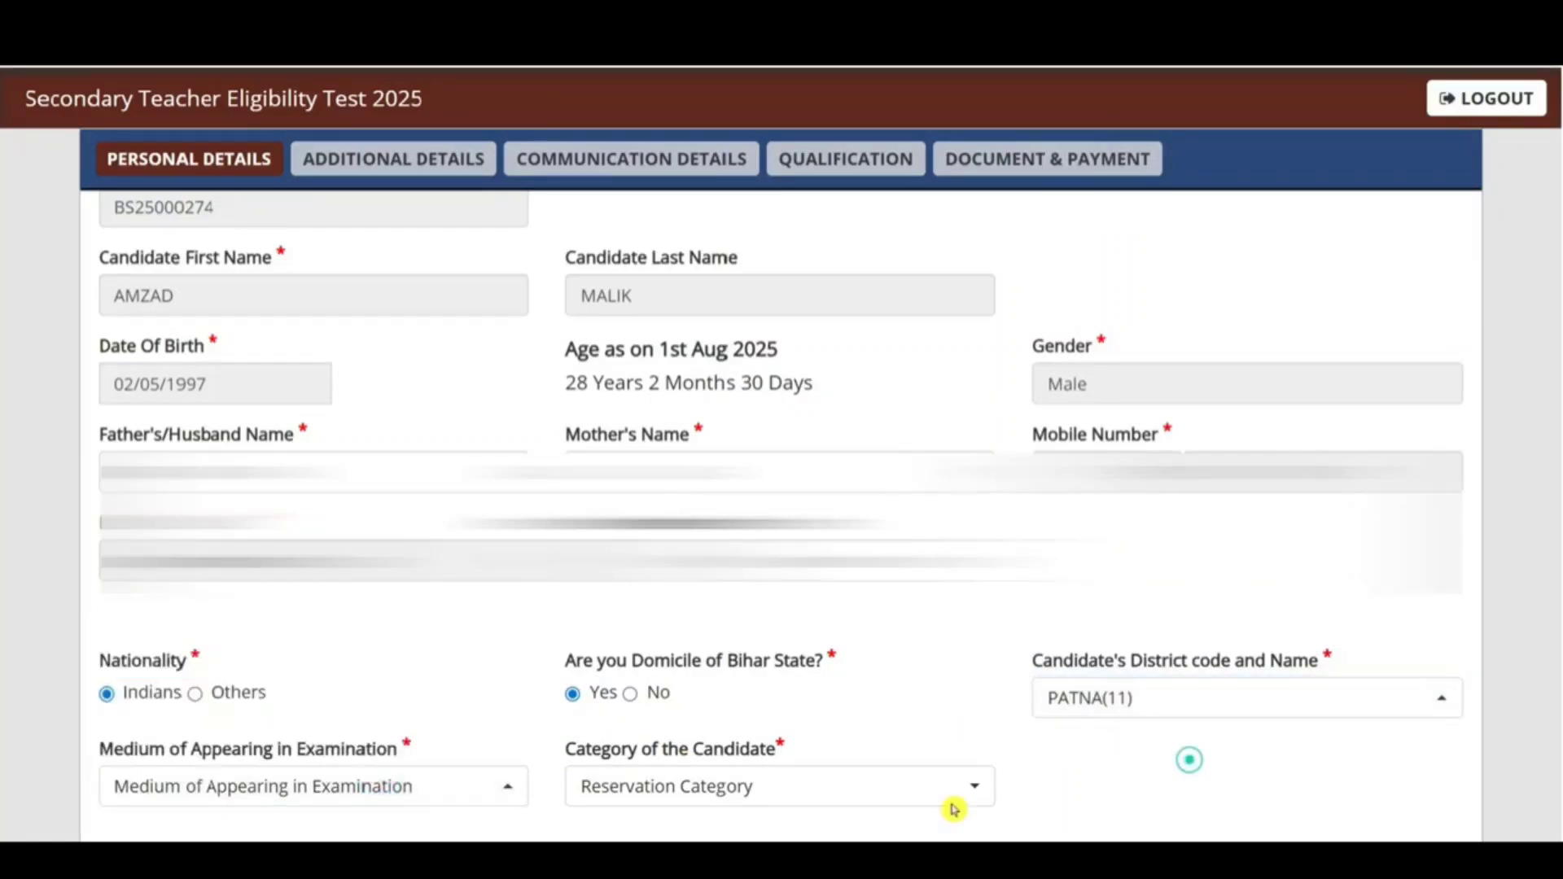
{"action": "left_click", "coordinate": [419, 781]}
{"action": "left_click", "coordinate": [176, 714]}
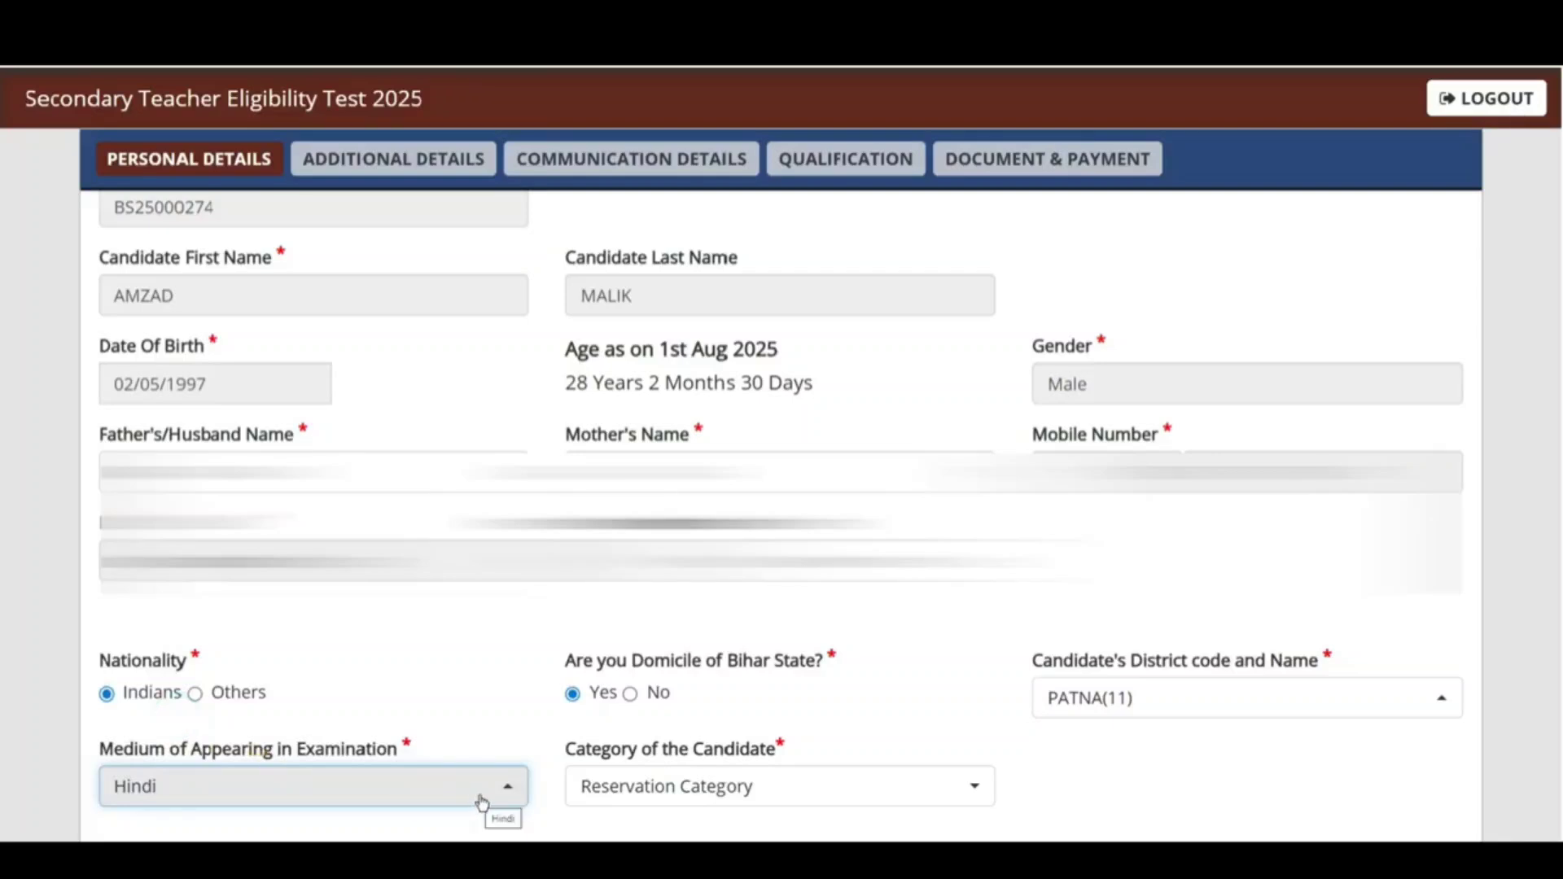
Step: Set the reservation category to SC after trying General and BC
{"action": "left_click", "coordinate": [780, 793]}
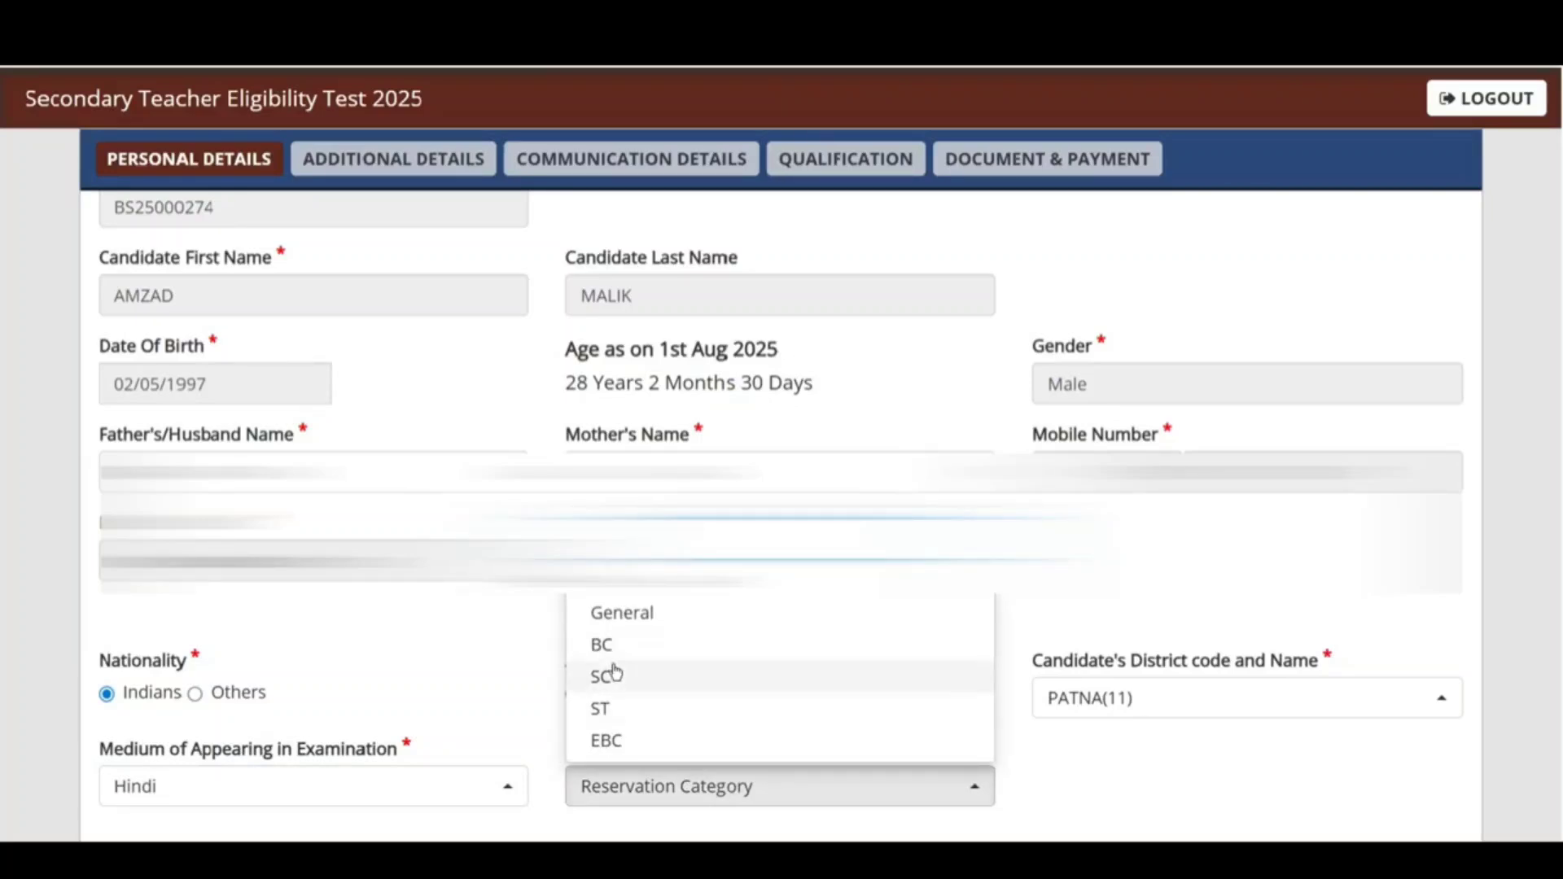
{"action": "left_click", "coordinate": [632, 615]}
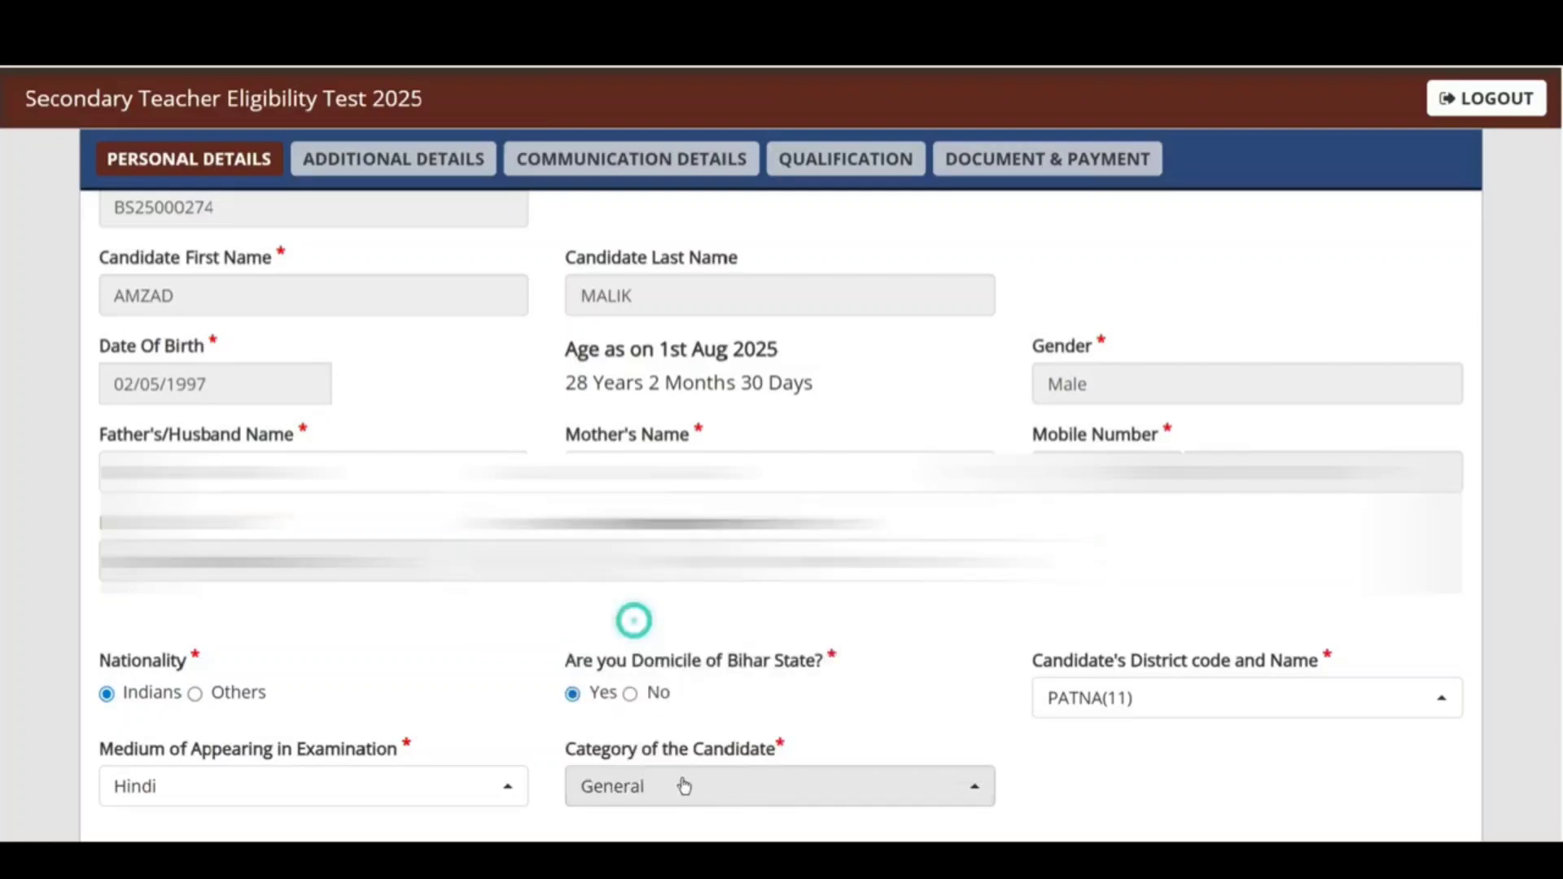
{"action": "left_click", "coordinate": [683, 784]}
{"action": "left_click", "coordinate": [623, 660]}
{"action": "left_click", "coordinate": [652, 785]}
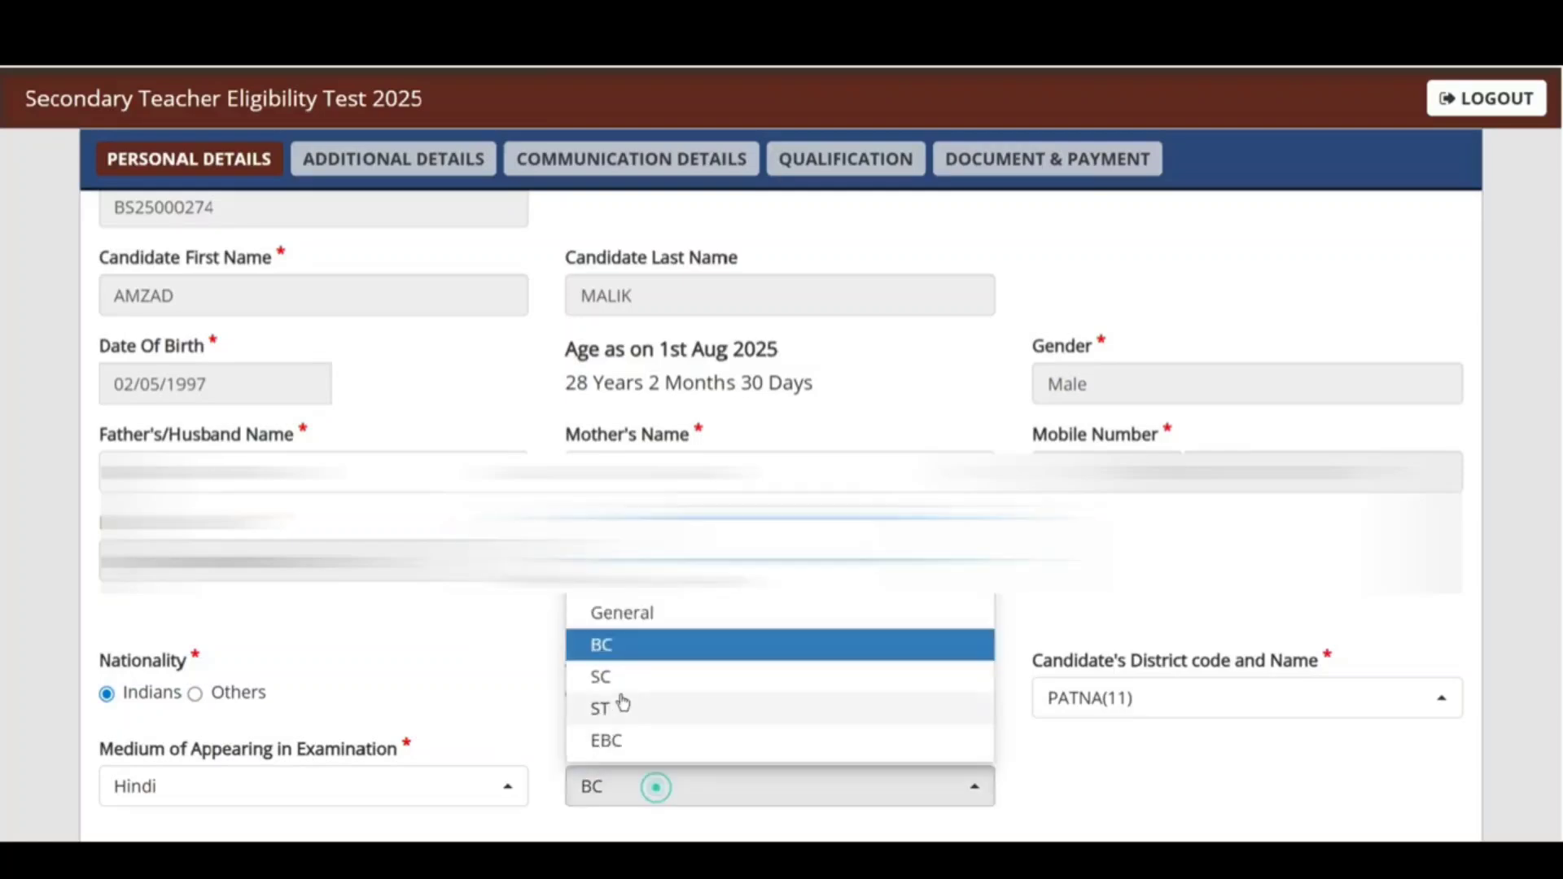
{"action": "left_click", "coordinate": [607, 676]}
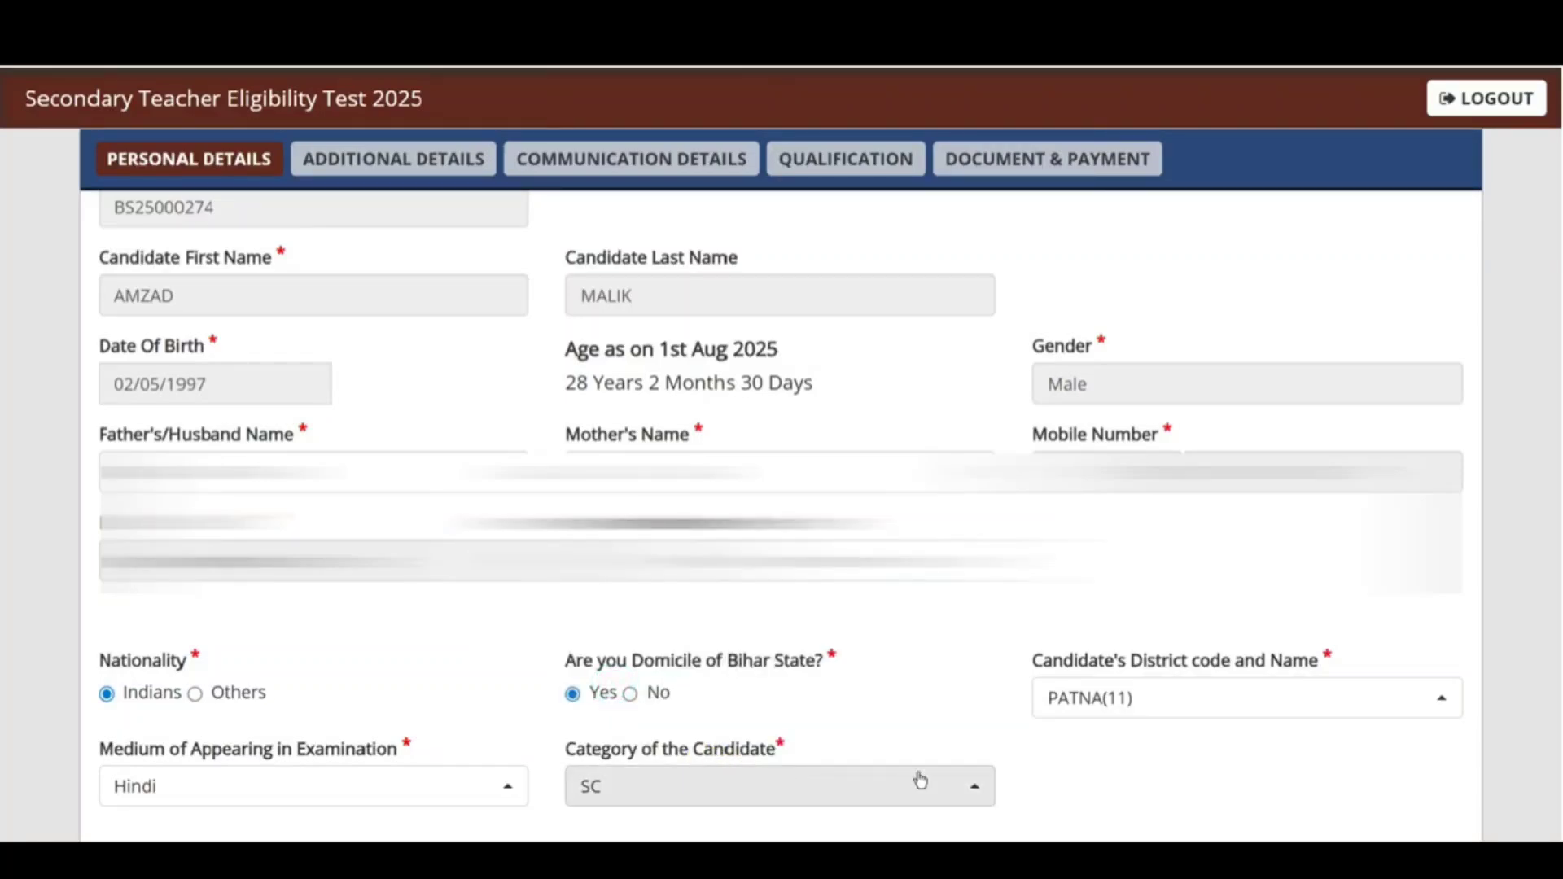
{"action": "scroll", "coordinate": [747, 412], "scroll_direction": "down", "scroll_amount": 5}
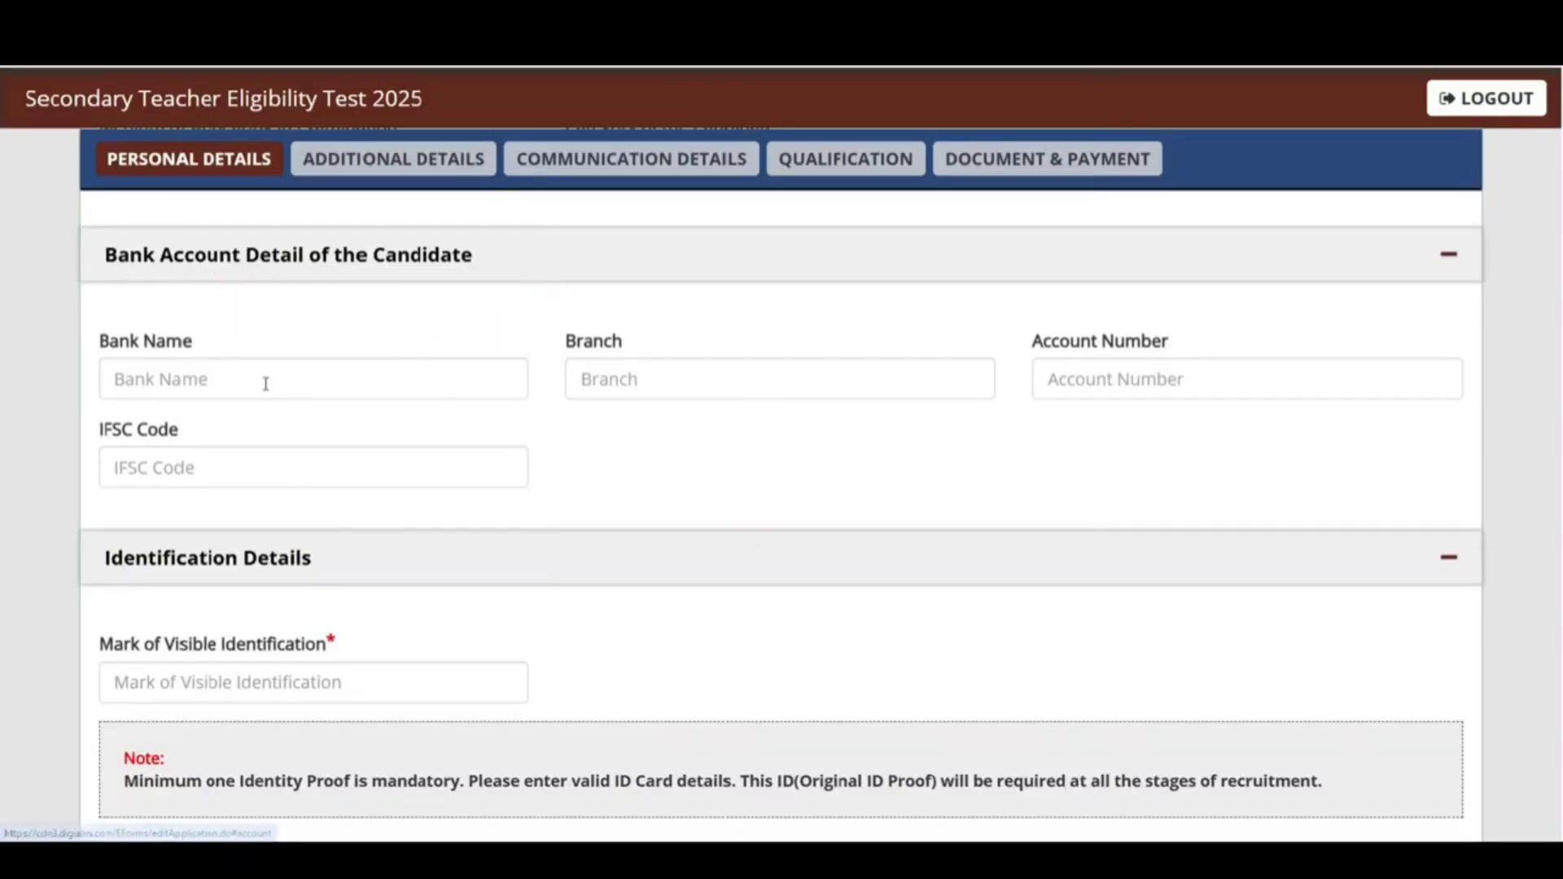
{"action": "left_click", "coordinate": [231, 378]}
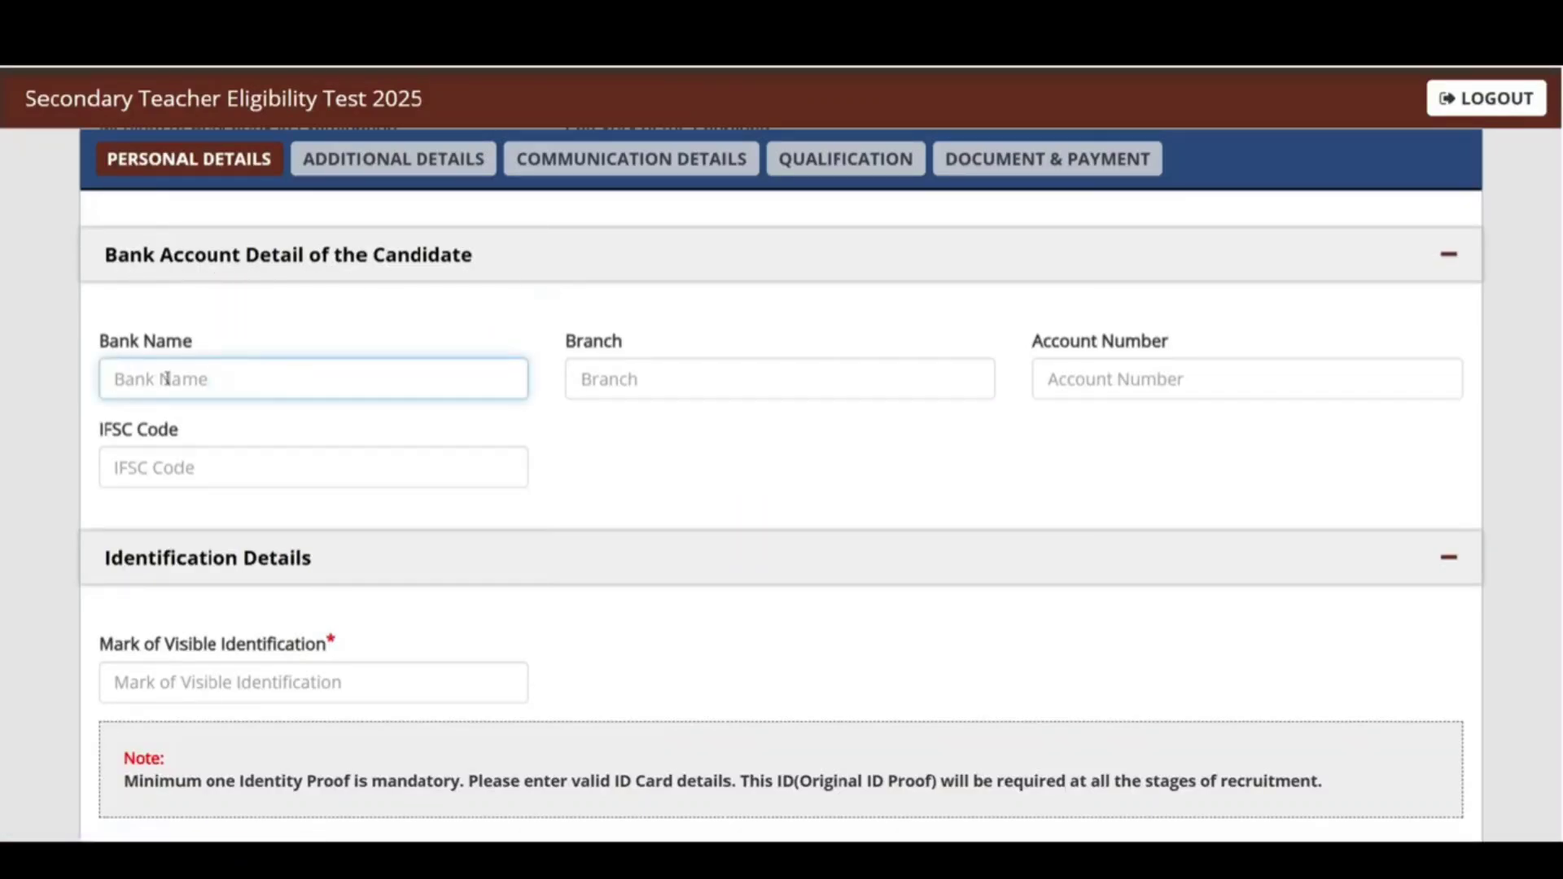
{"action": "left_click", "coordinate": [632, 377]}
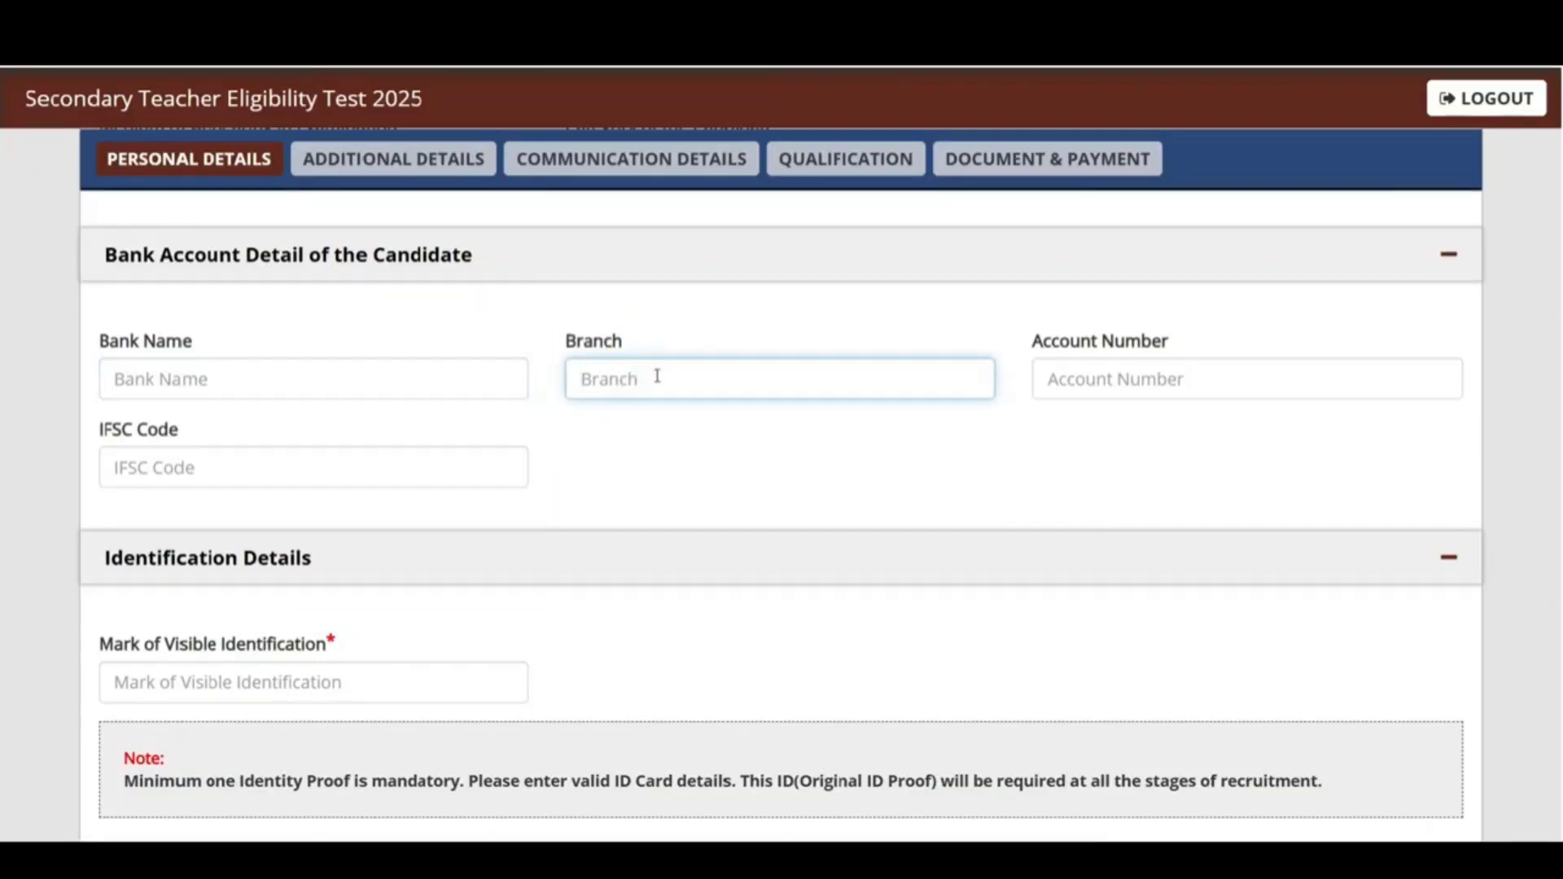
{"action": "left_click", "coordinate": [1144, 342]}
{"action": "left_click", "coordinate": [1144, 377]}
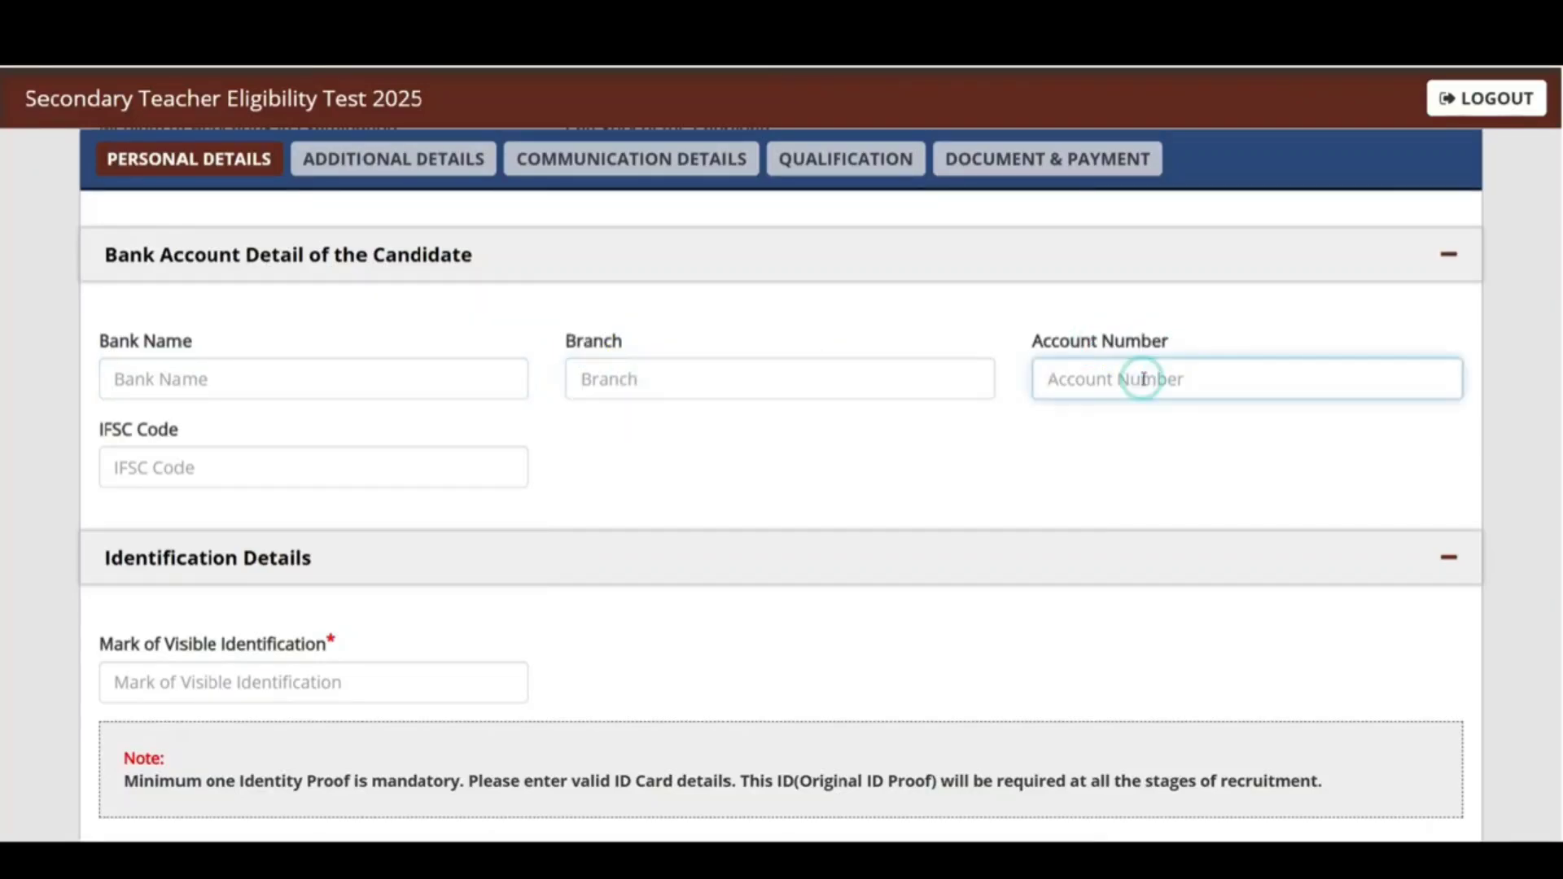
{"action": "left_click", "coordinate": [159, 469]}
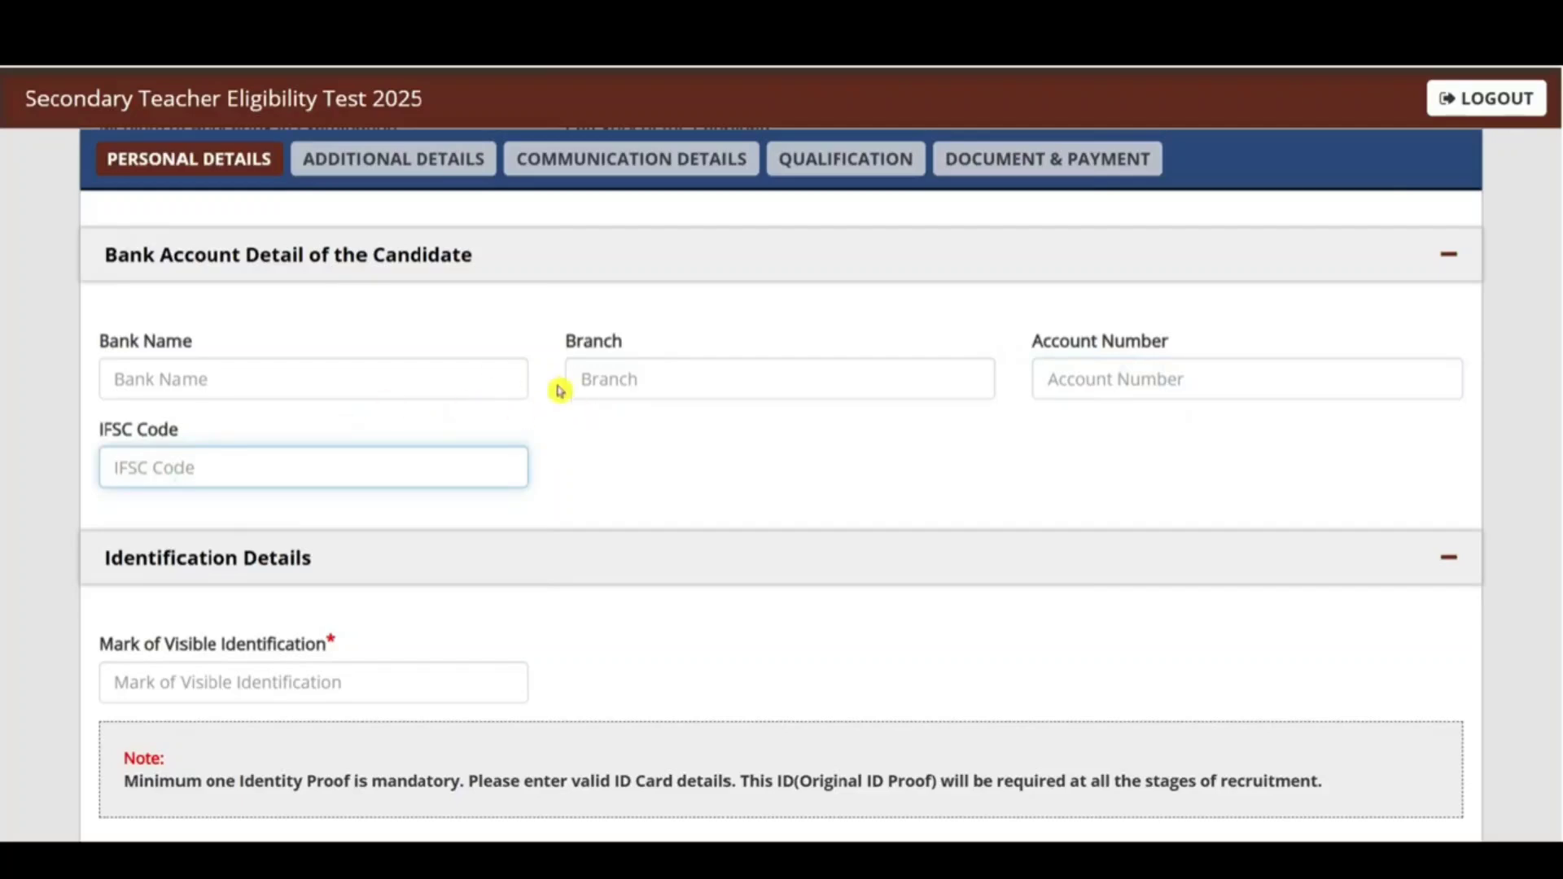
Step: Enter MOLE ON MY CHICK as the visible identification mark
{"action": "scroll", "coordinate": [488, 432], "scroll_direction": "down", "scroll_amount": 2}
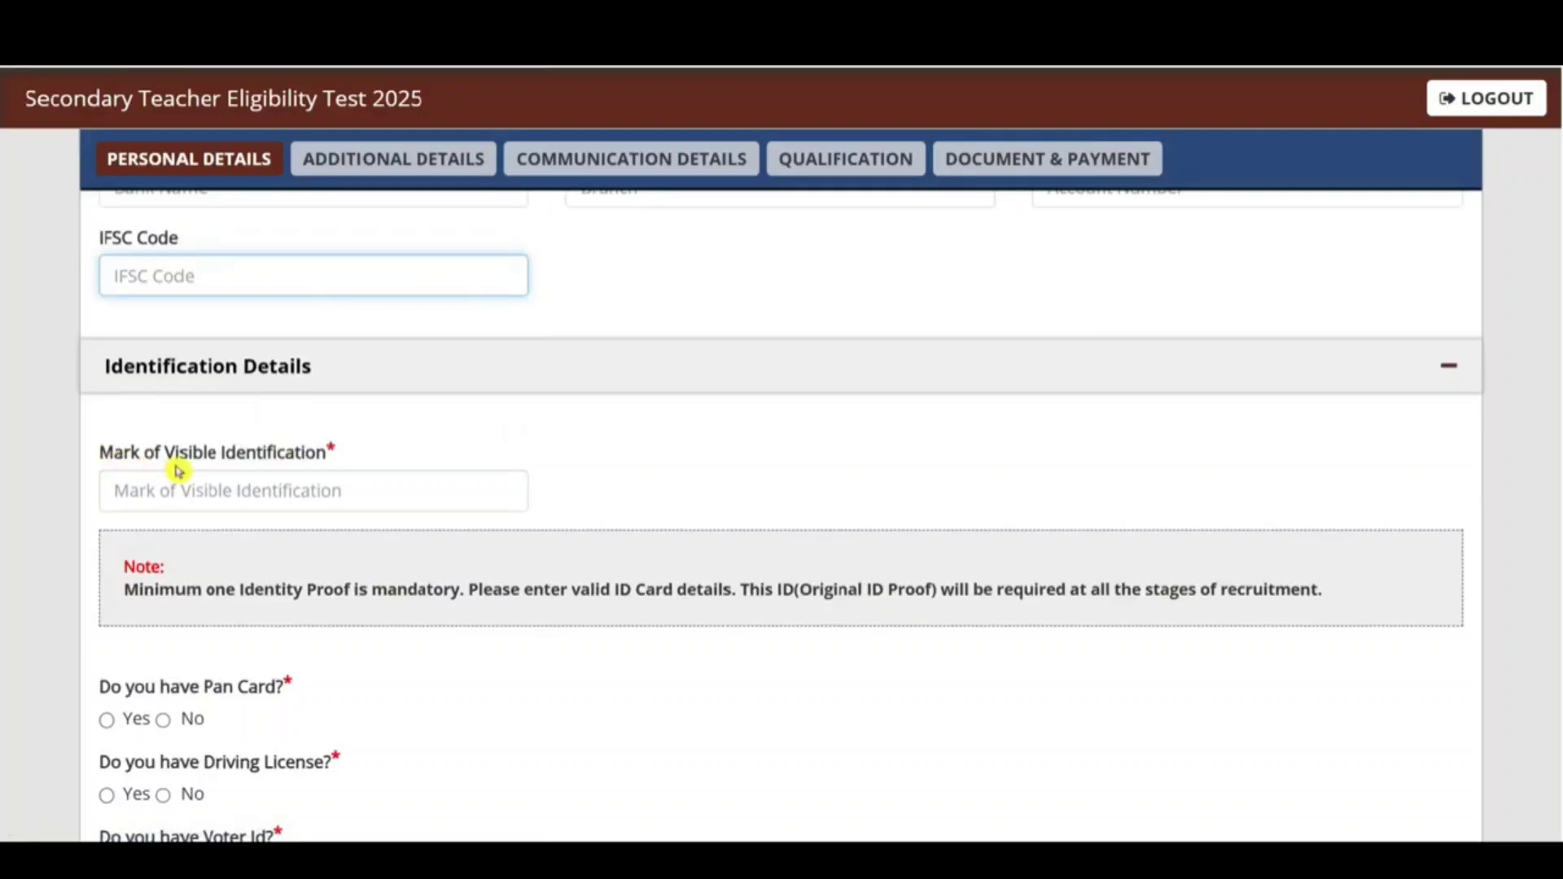
{"action": "left_click", "coordinate": [280, 492]}
{"action": "type", "text": "MOLE ON MY CHICK"}
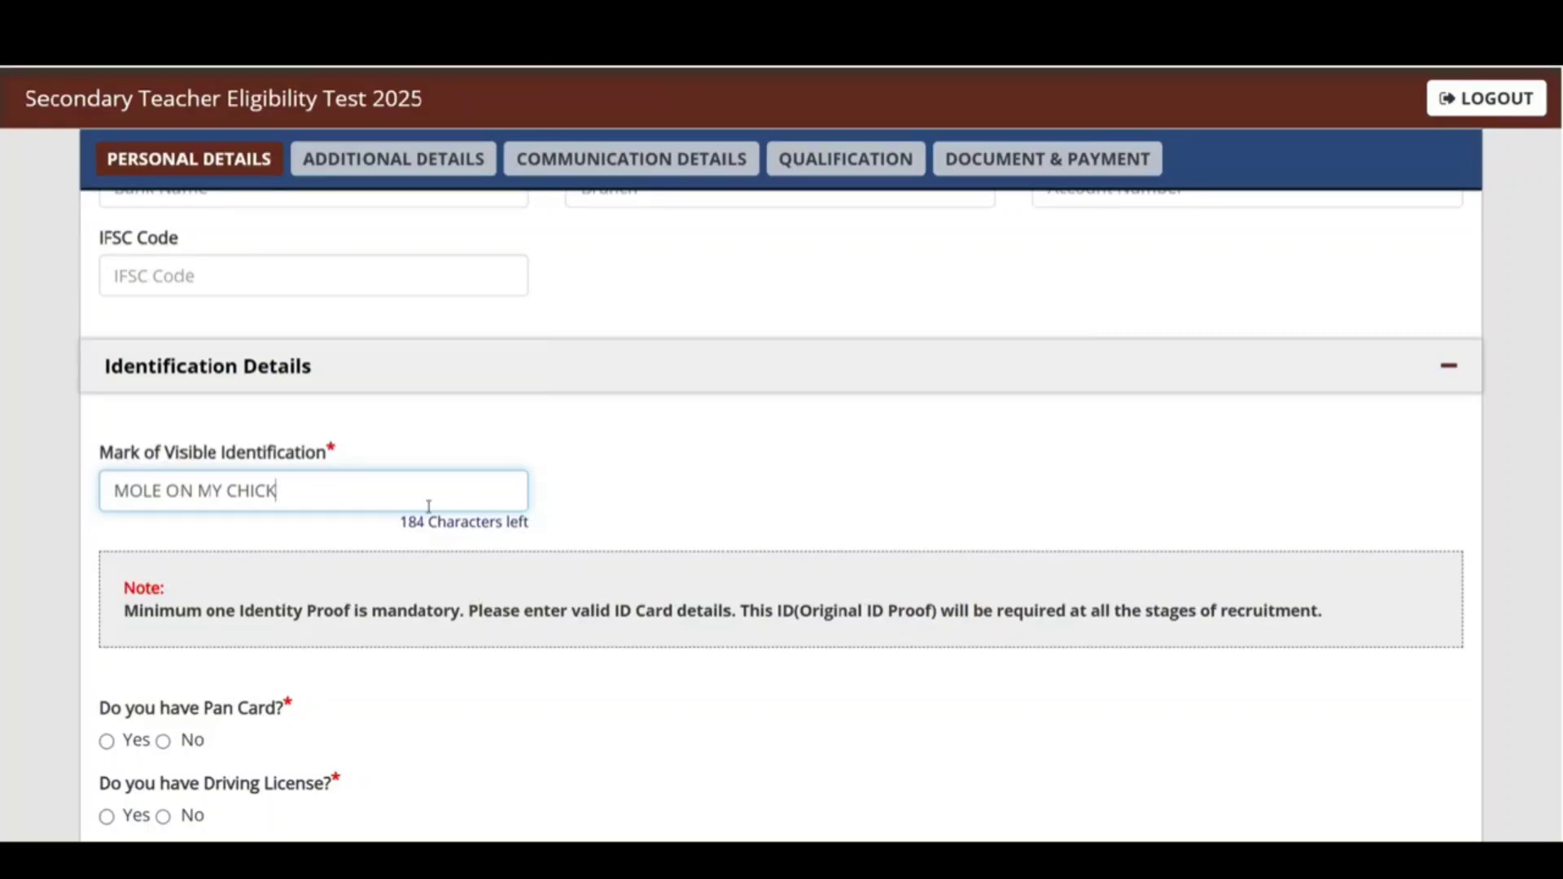
{"action": "scroll", "coordinate": [428, 506], "scroll_direction": "down", "scroll_amount": 2}
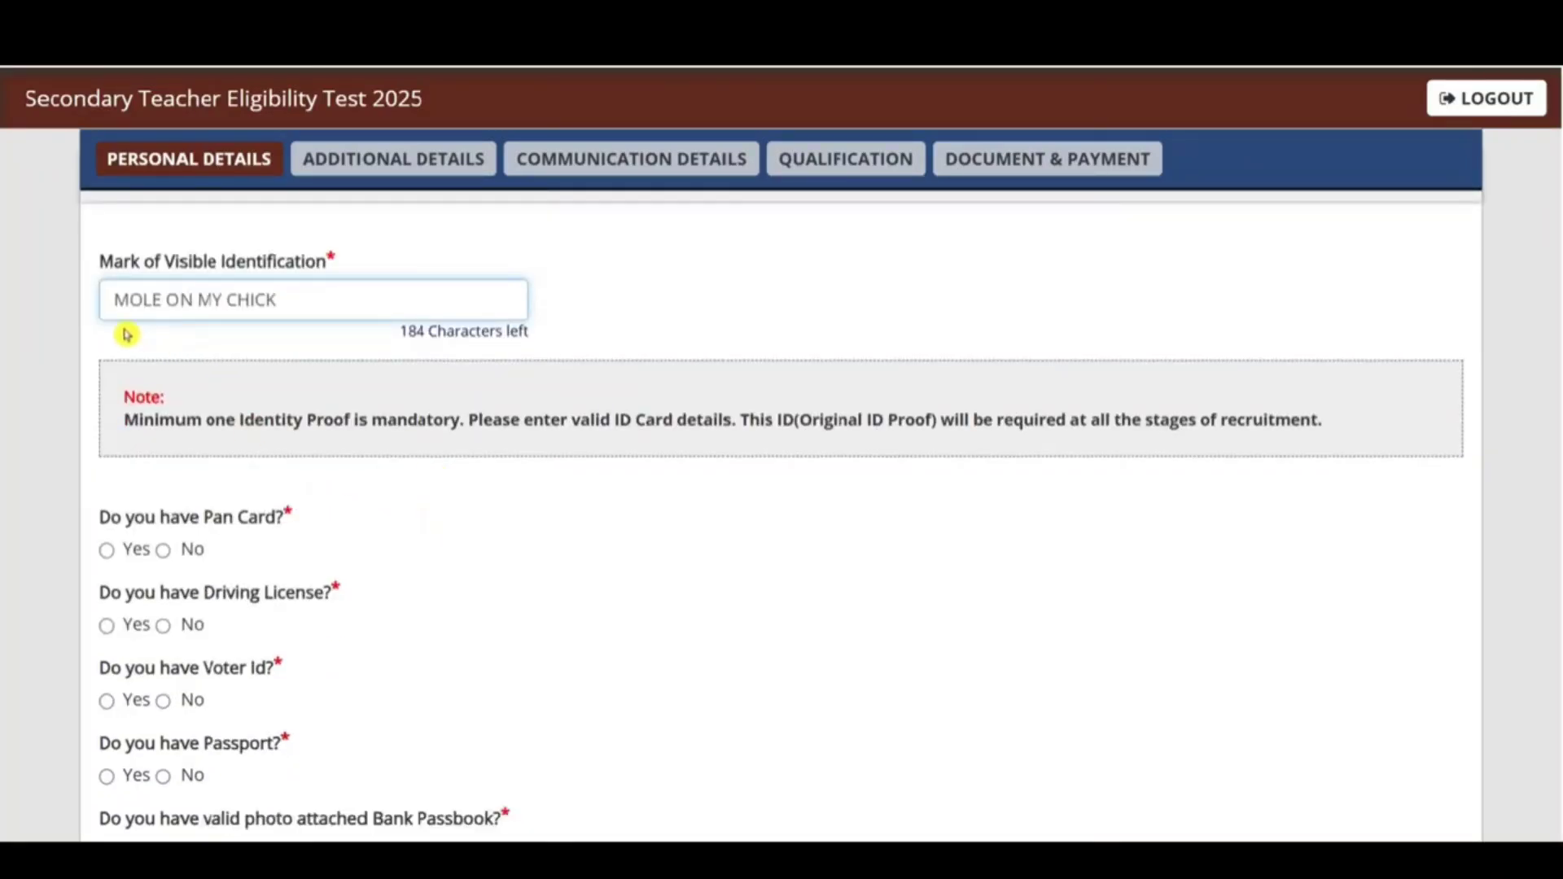
{"action": "scroll", "coordinate": [397, 395], "scroll_direction": "down", "scroll_amount": 4}
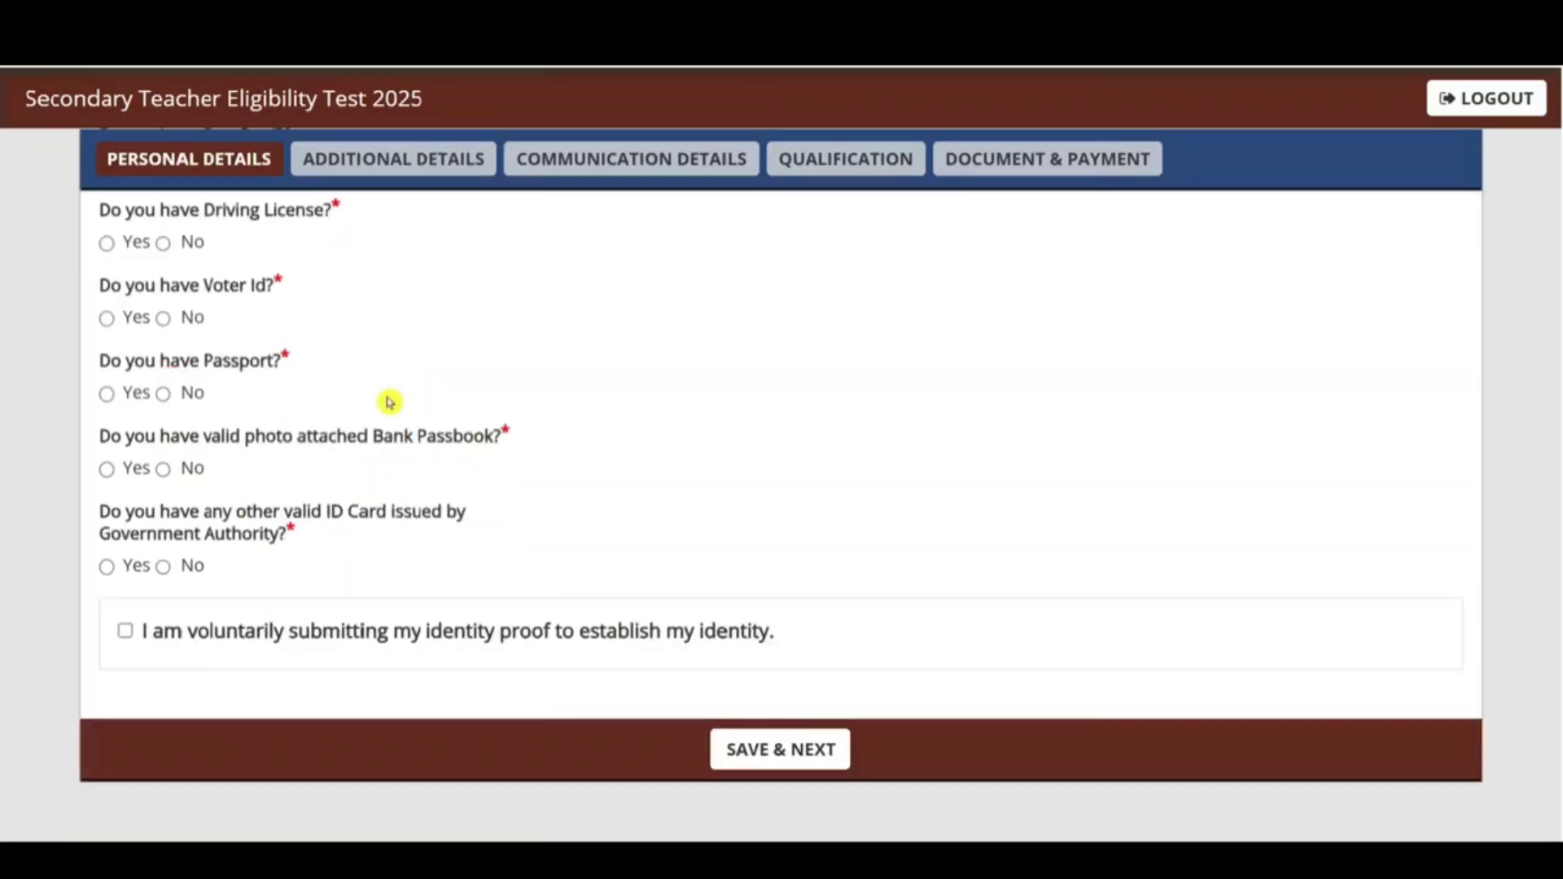
{"action": "scroll", "coordinate": [4, 724], "scroll_direction": "up", "scroll_amount": 1}
{"action": "scroll", "coordinate": [4, 712], "scroll_direction": "up", "scroll_amount": 1}
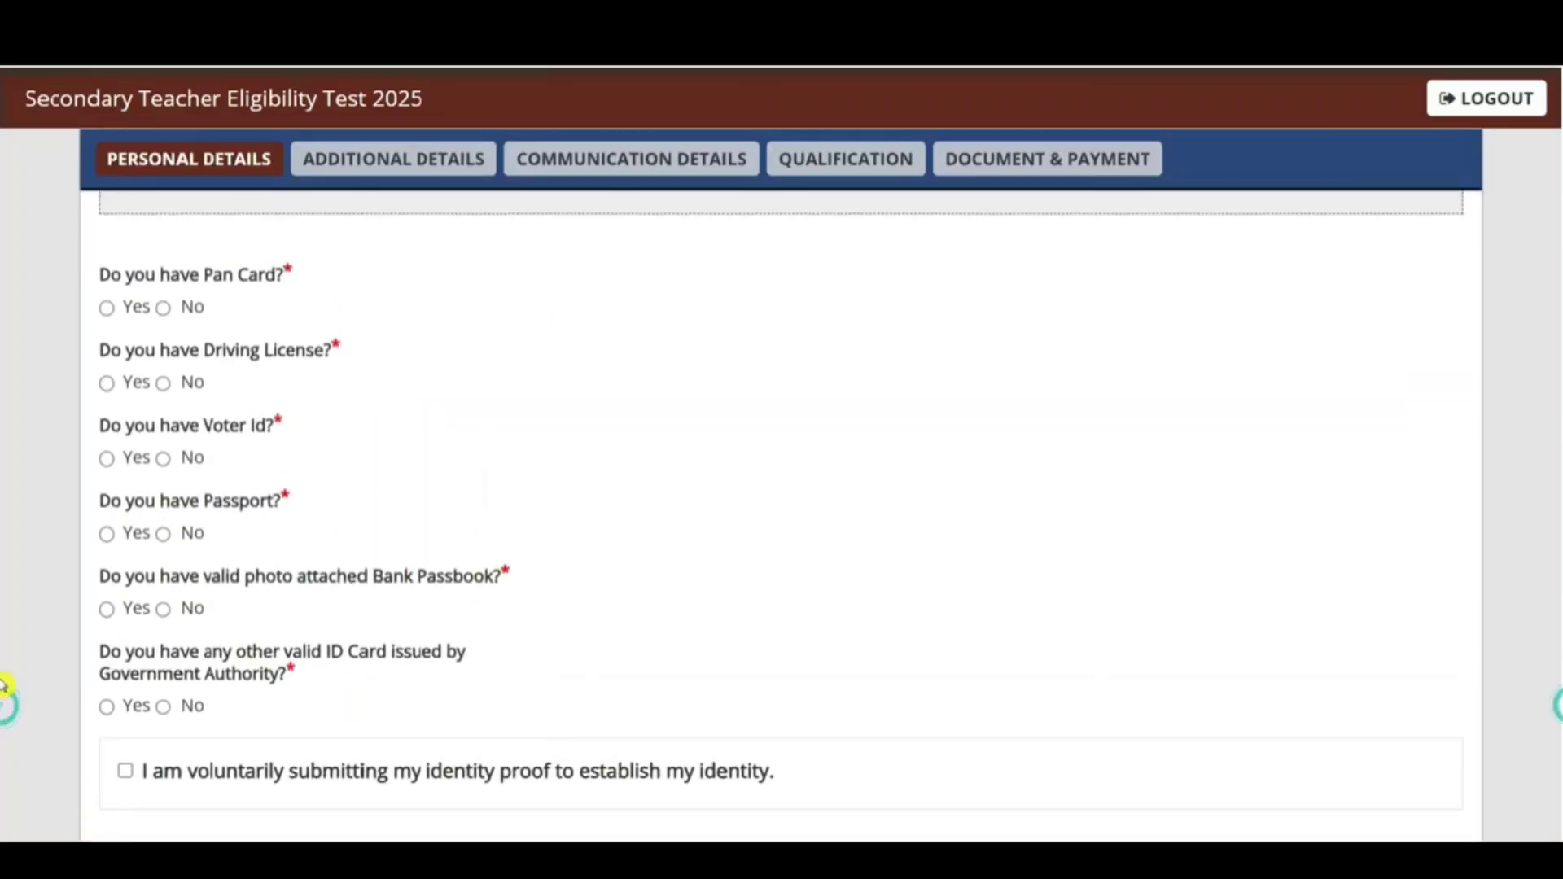
Step: Answer Yes for PAN card and No for driving licence, after first trying Yes
{"action": "left_click", "coordinate": [106, 296]}
{"action": "left_click_drag", "start_coordinate": [609, 265], "coordinate": [687, 271]}
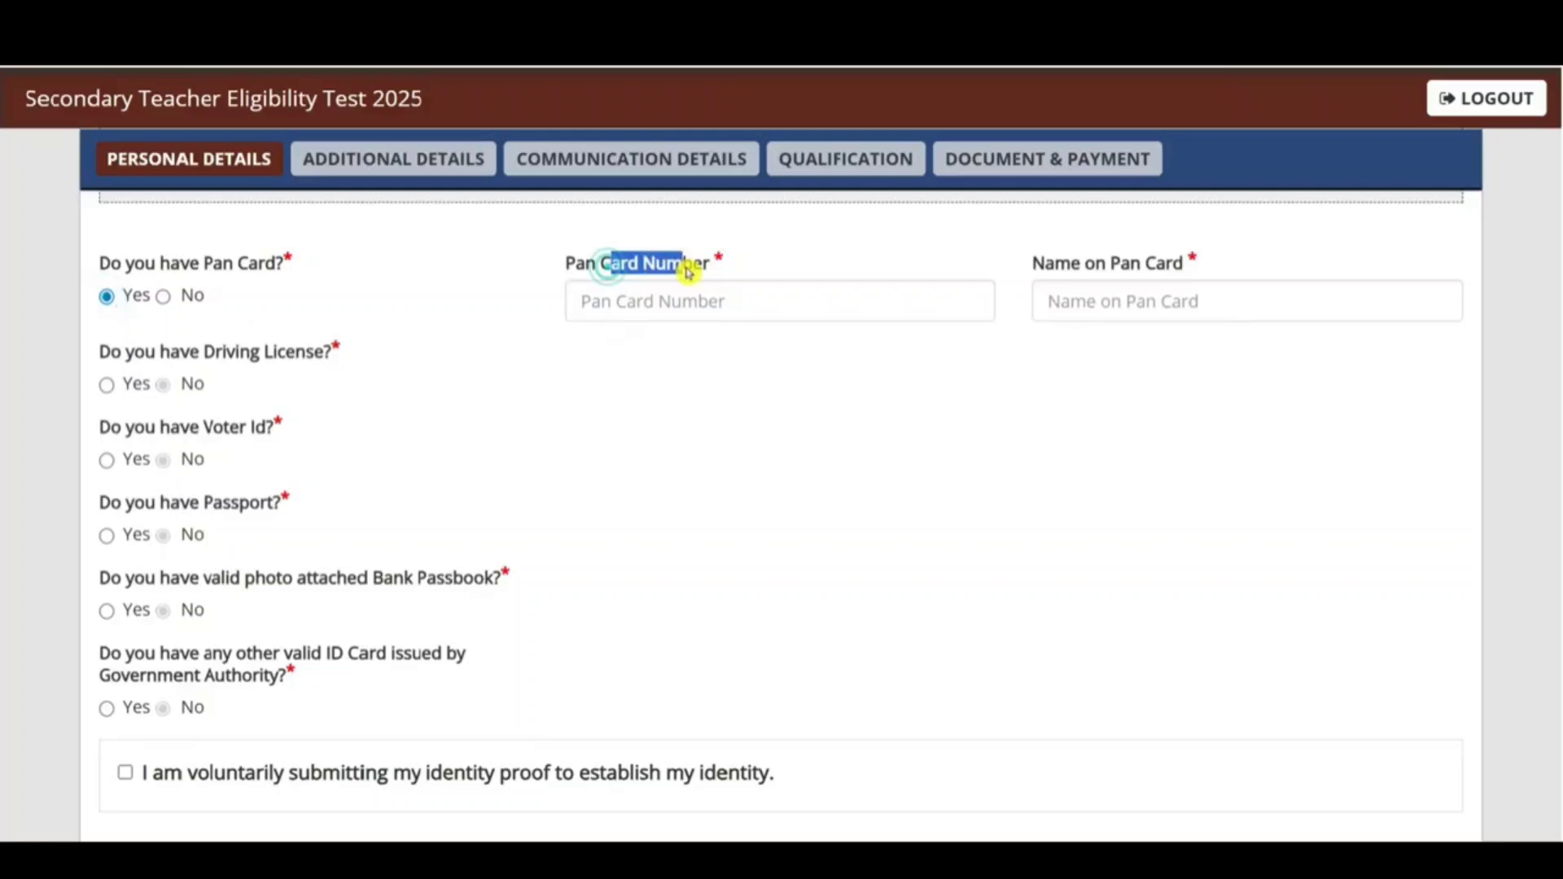
{"action": "left_click", "coordinate": [1144, 313]}
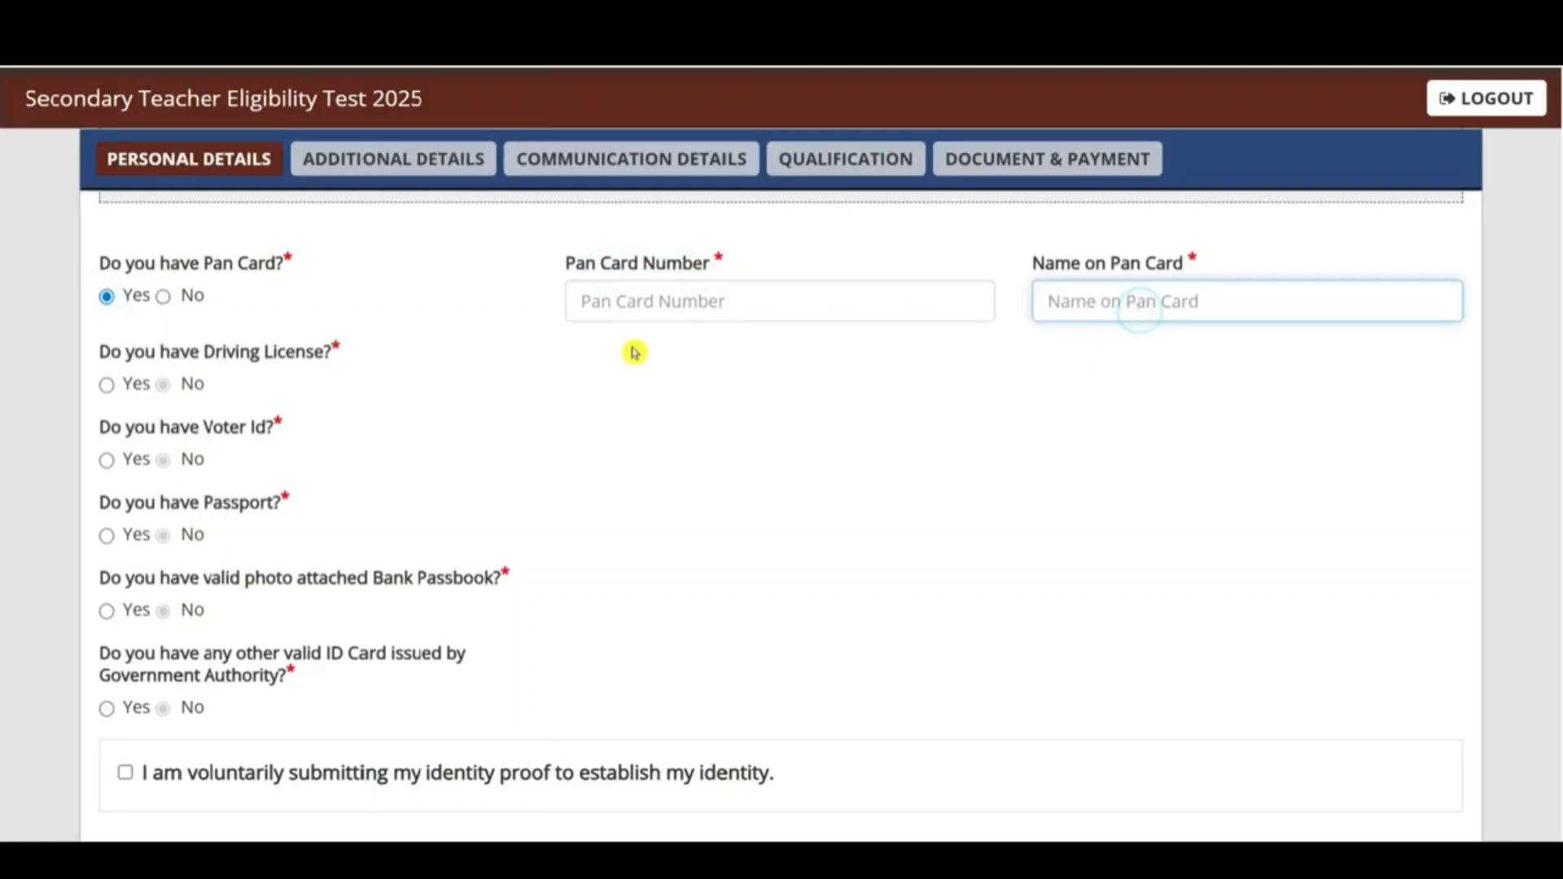
{"action": "left_click", "coordinate": [107, 387]}
{"action": "left_click", "coordinate": [707, 395]}
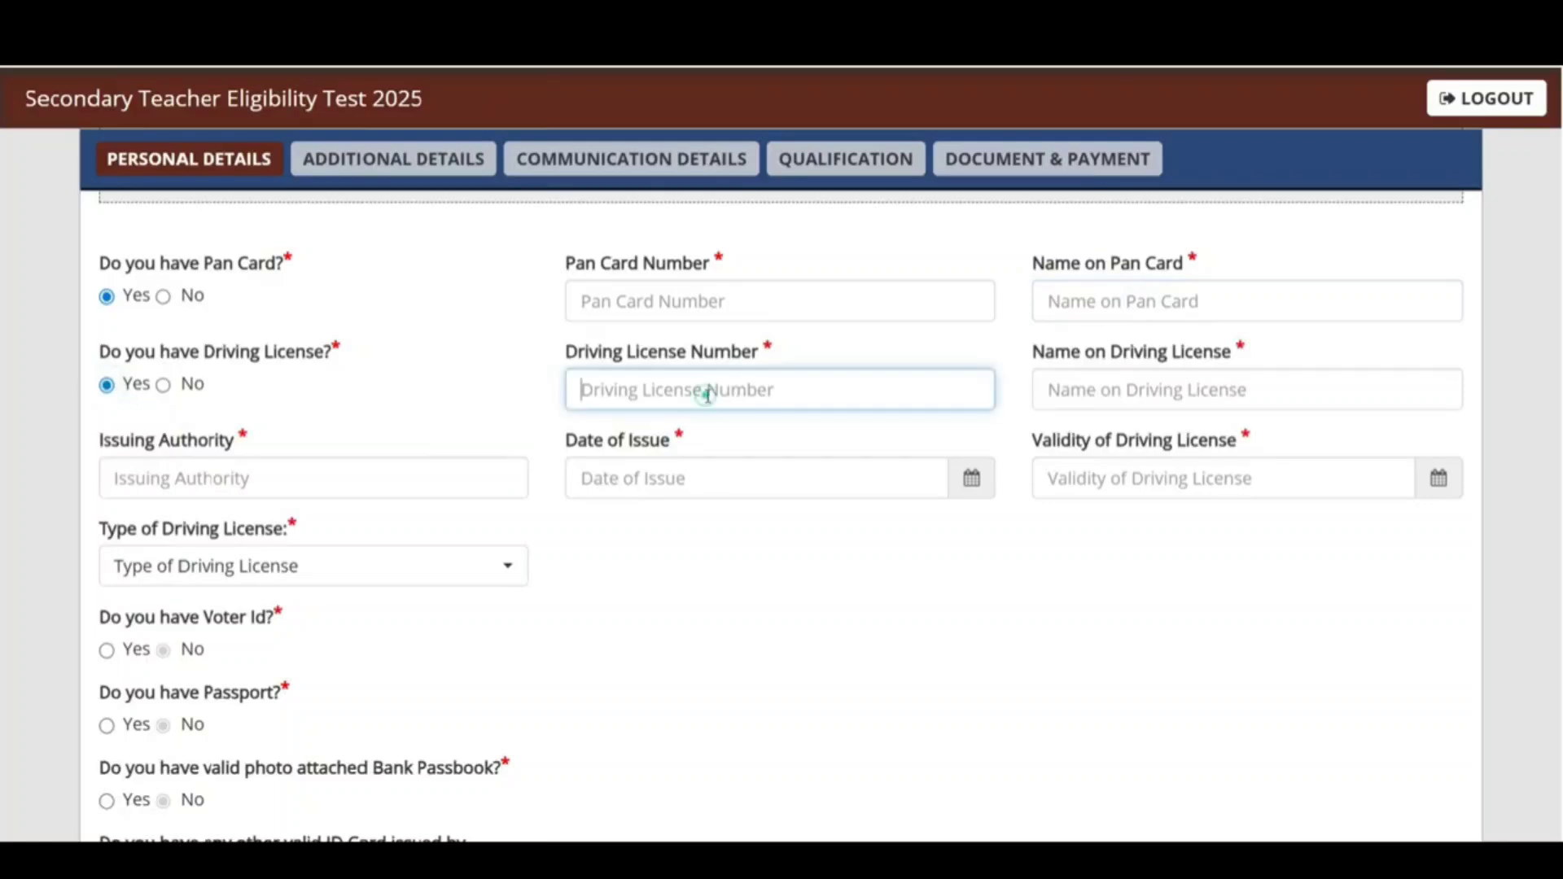
{"action": "left_click_drag", "start_coordinate": [1114, 356], "coordinate": [1133, 394]}
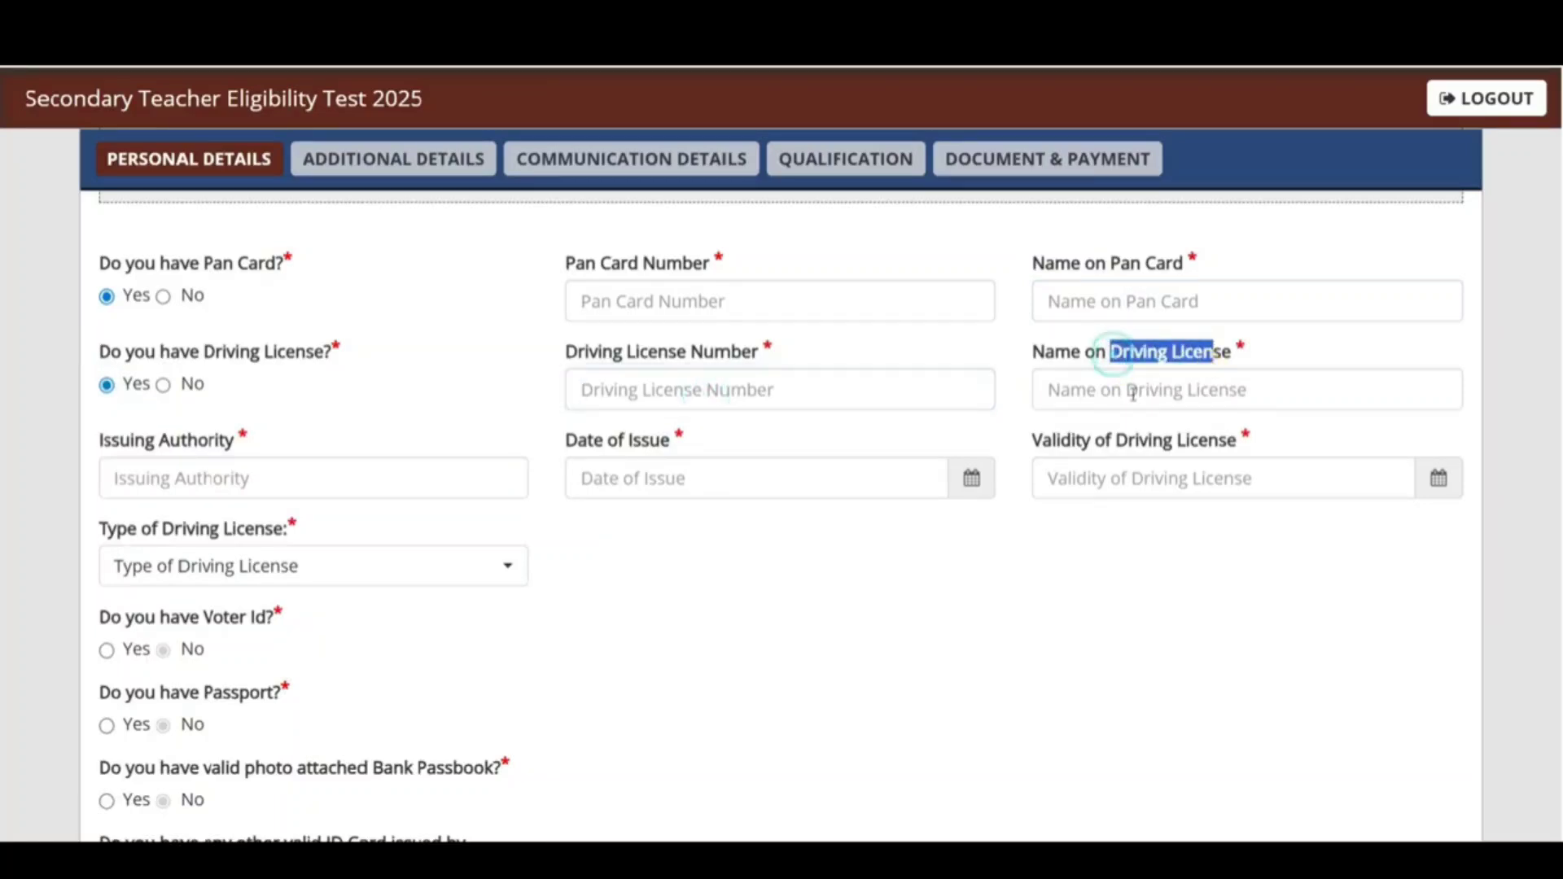
{"action": "left_click", "coordinate": [292, 487]}
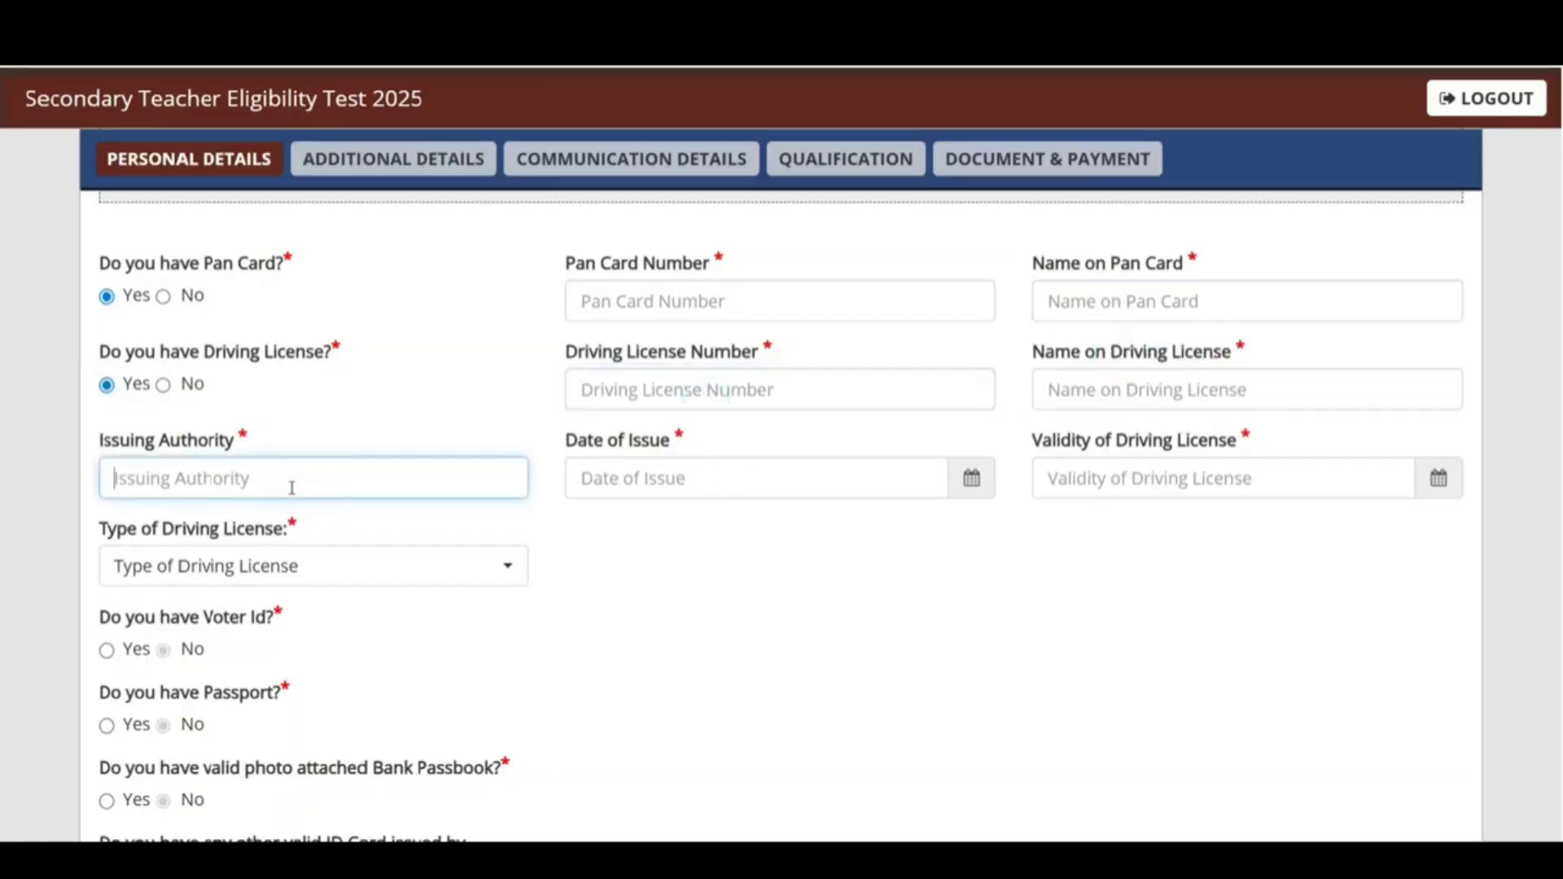
{"action": "left_click", "coordinate": [696, 466]}
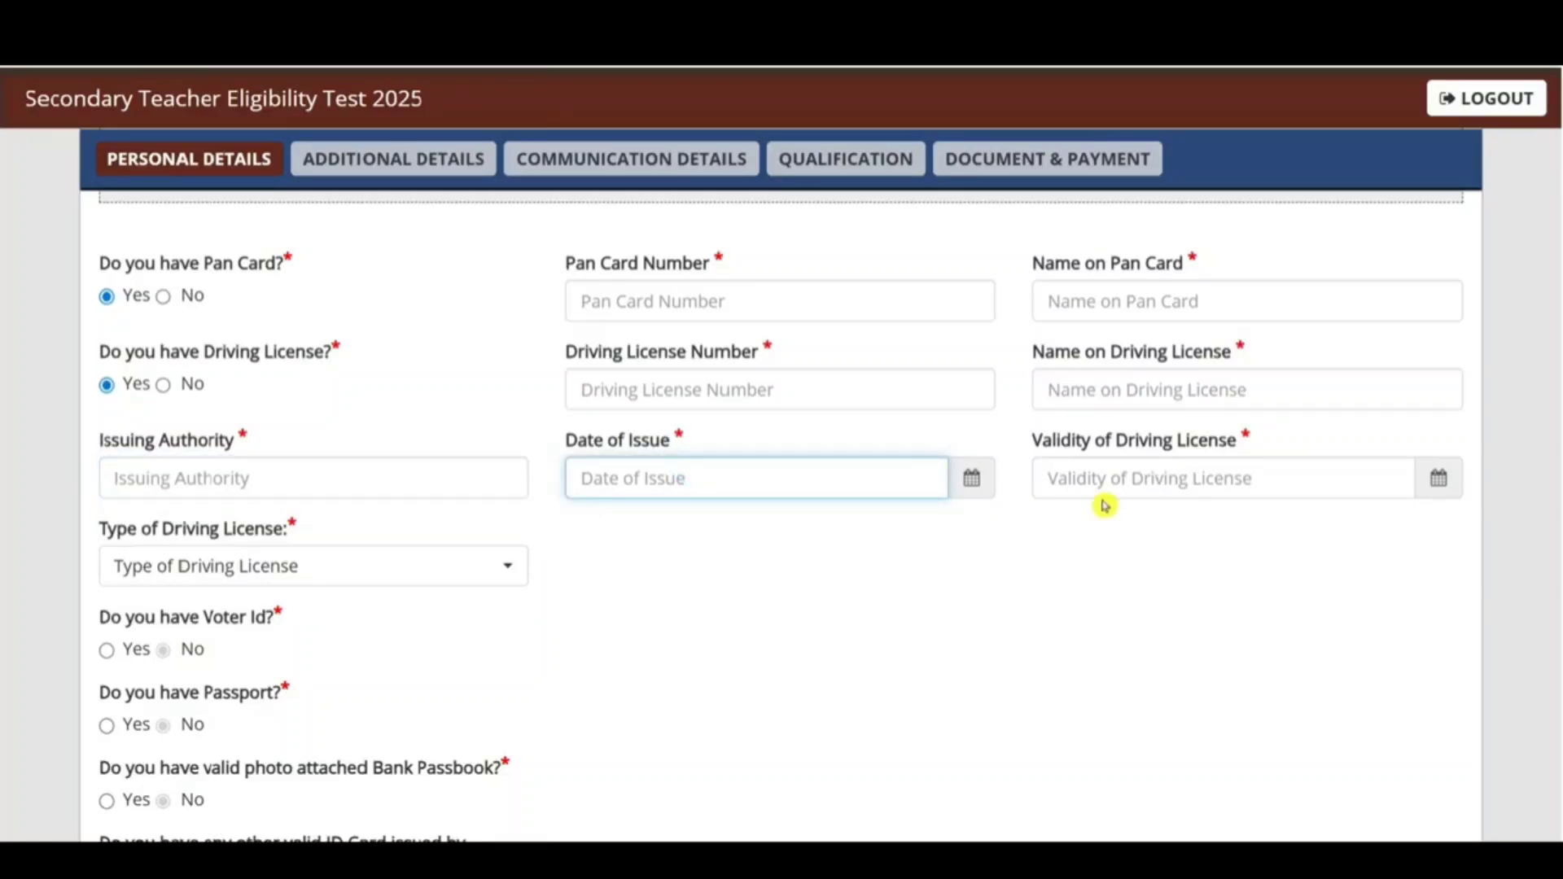
{"action": "left_click", "coordinate": [260, 563]}
{"action": "left_click", "coordinate": [816, 665]}
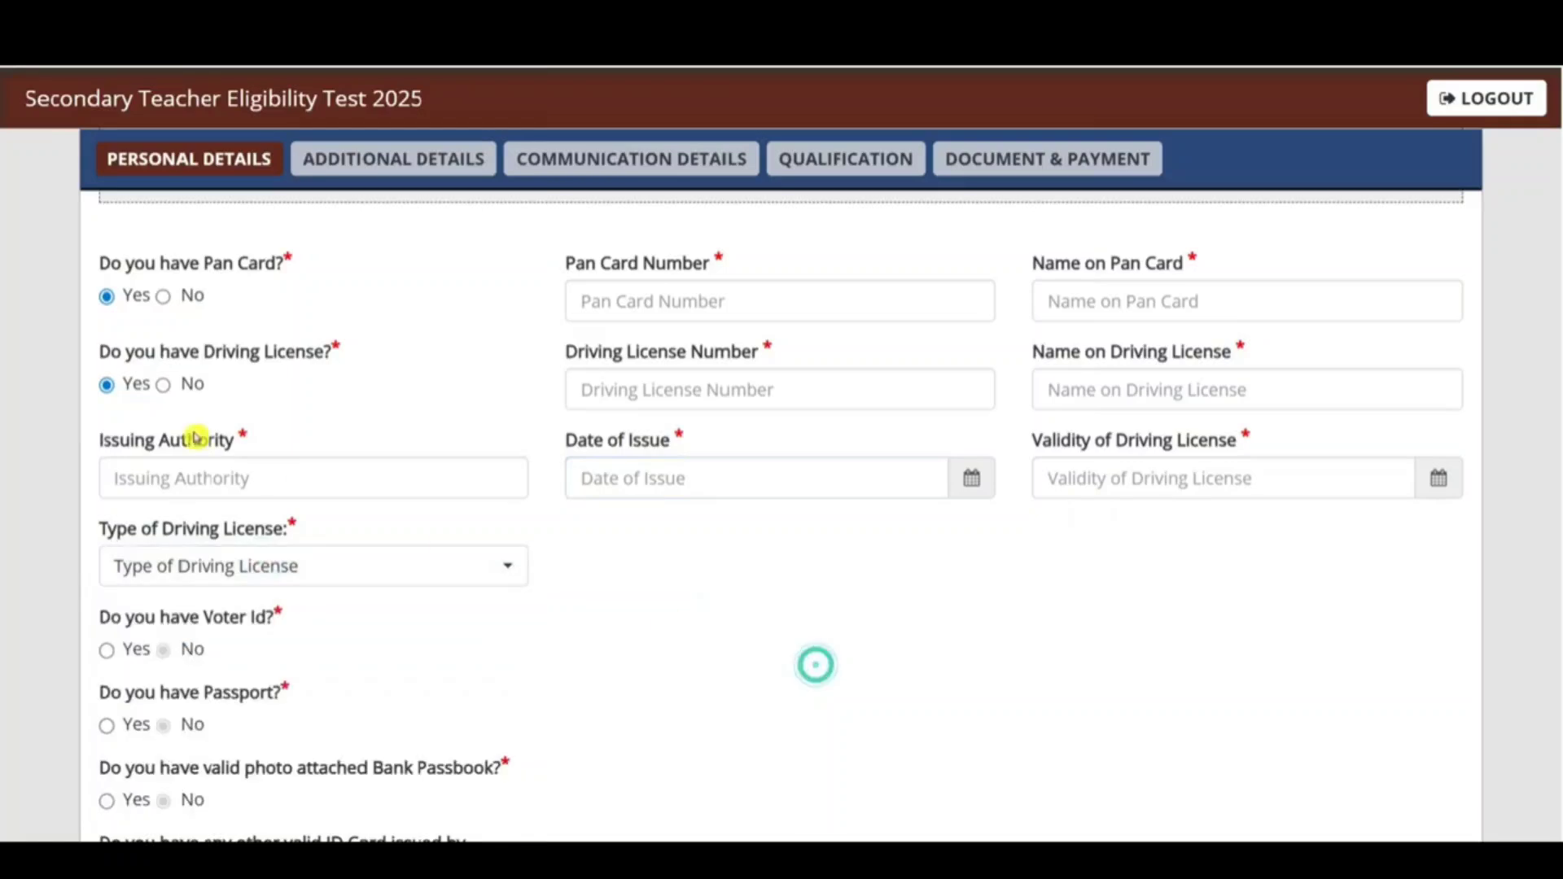
{"action": "left_click", "coordinate": [163, 384]}
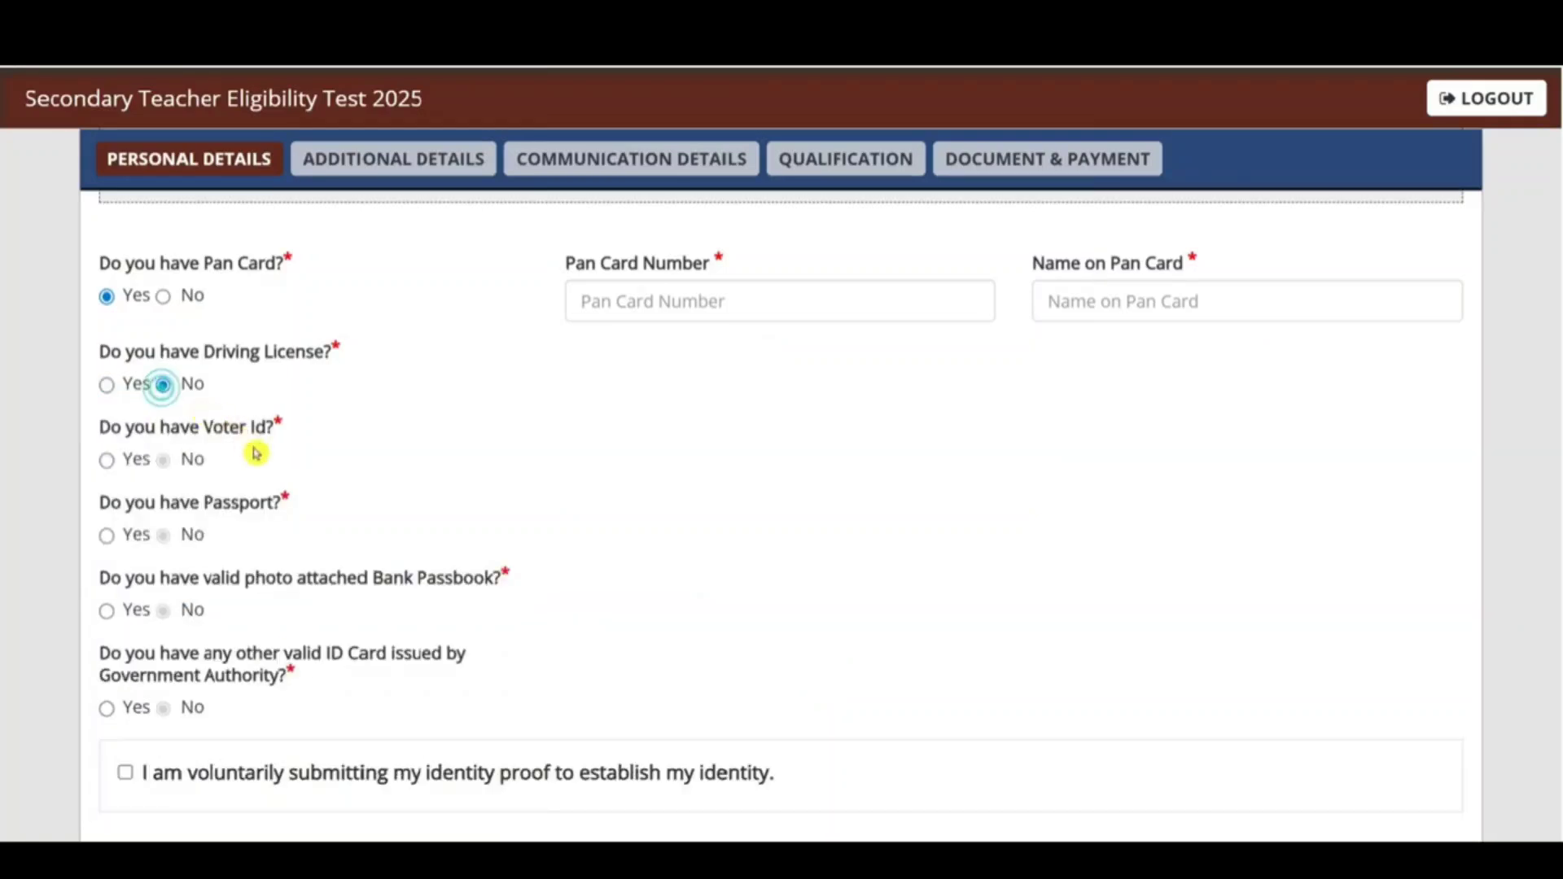
Step: Declare a voter ID and a bank passbook as identity documents
{"action": "left_click", "coordinate": [106, 459]}
{"action": "left_click", "coordinate": [679, 466]}
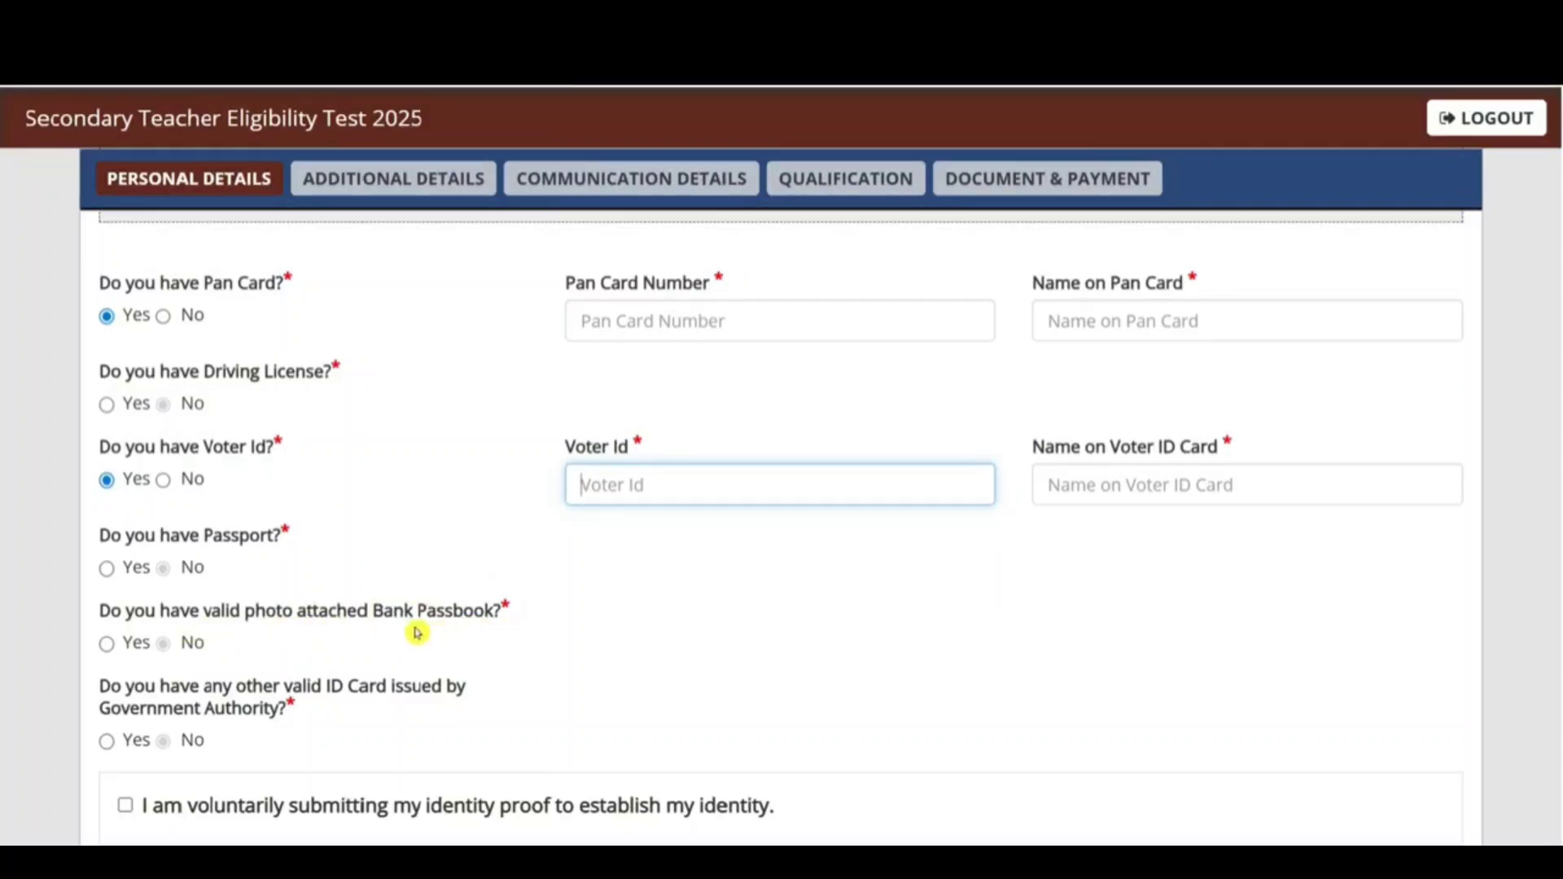
{"action": "left_click", "coordinate": [107, 644]}
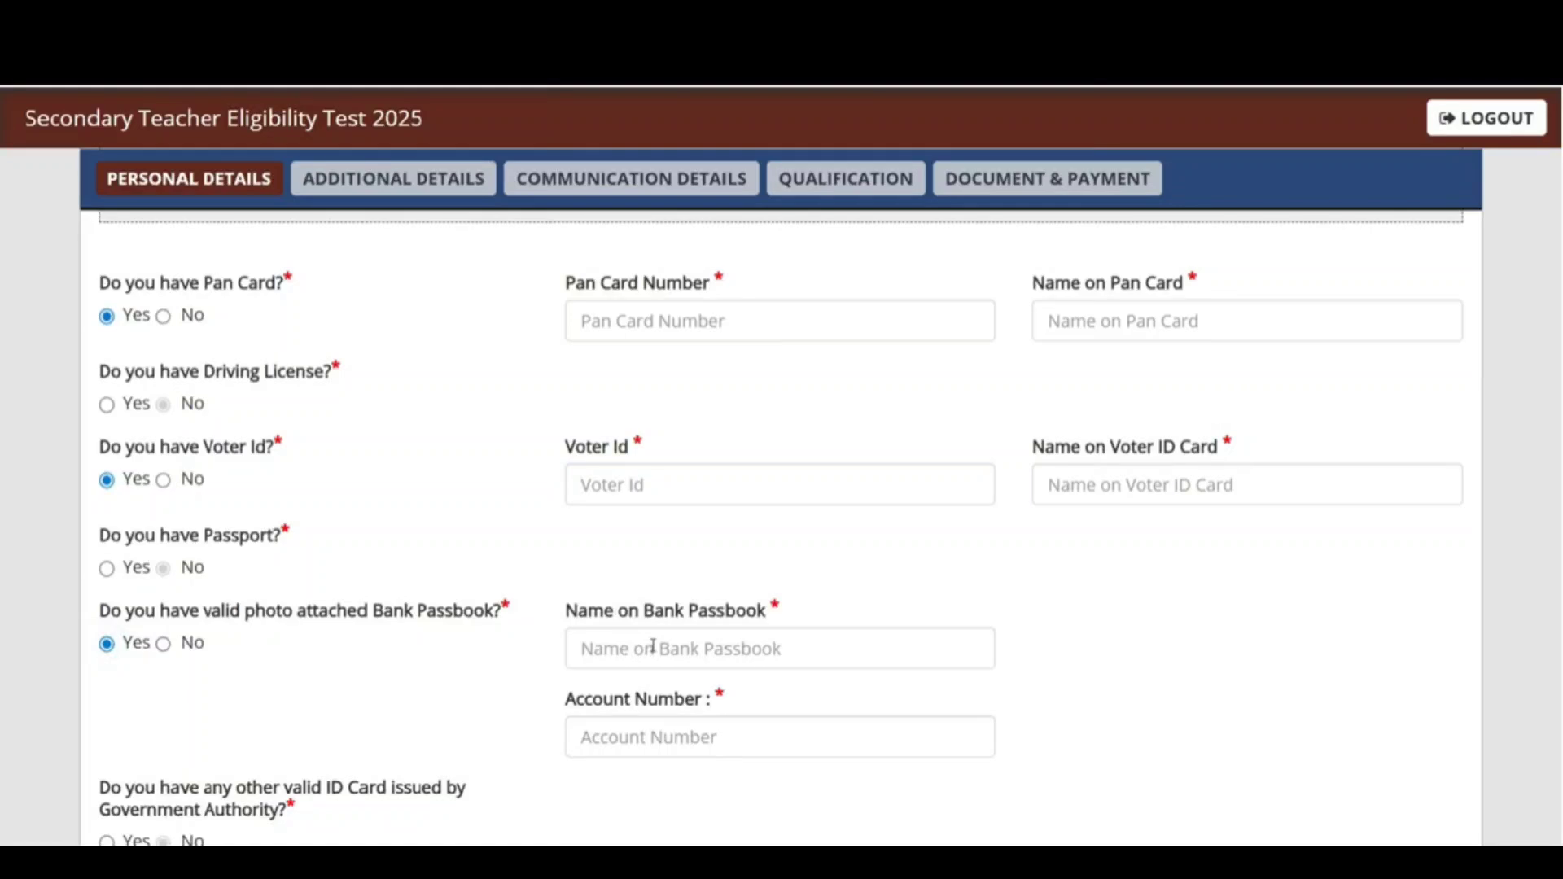
{"action": "left_click", "coordinate": [687, 645]}
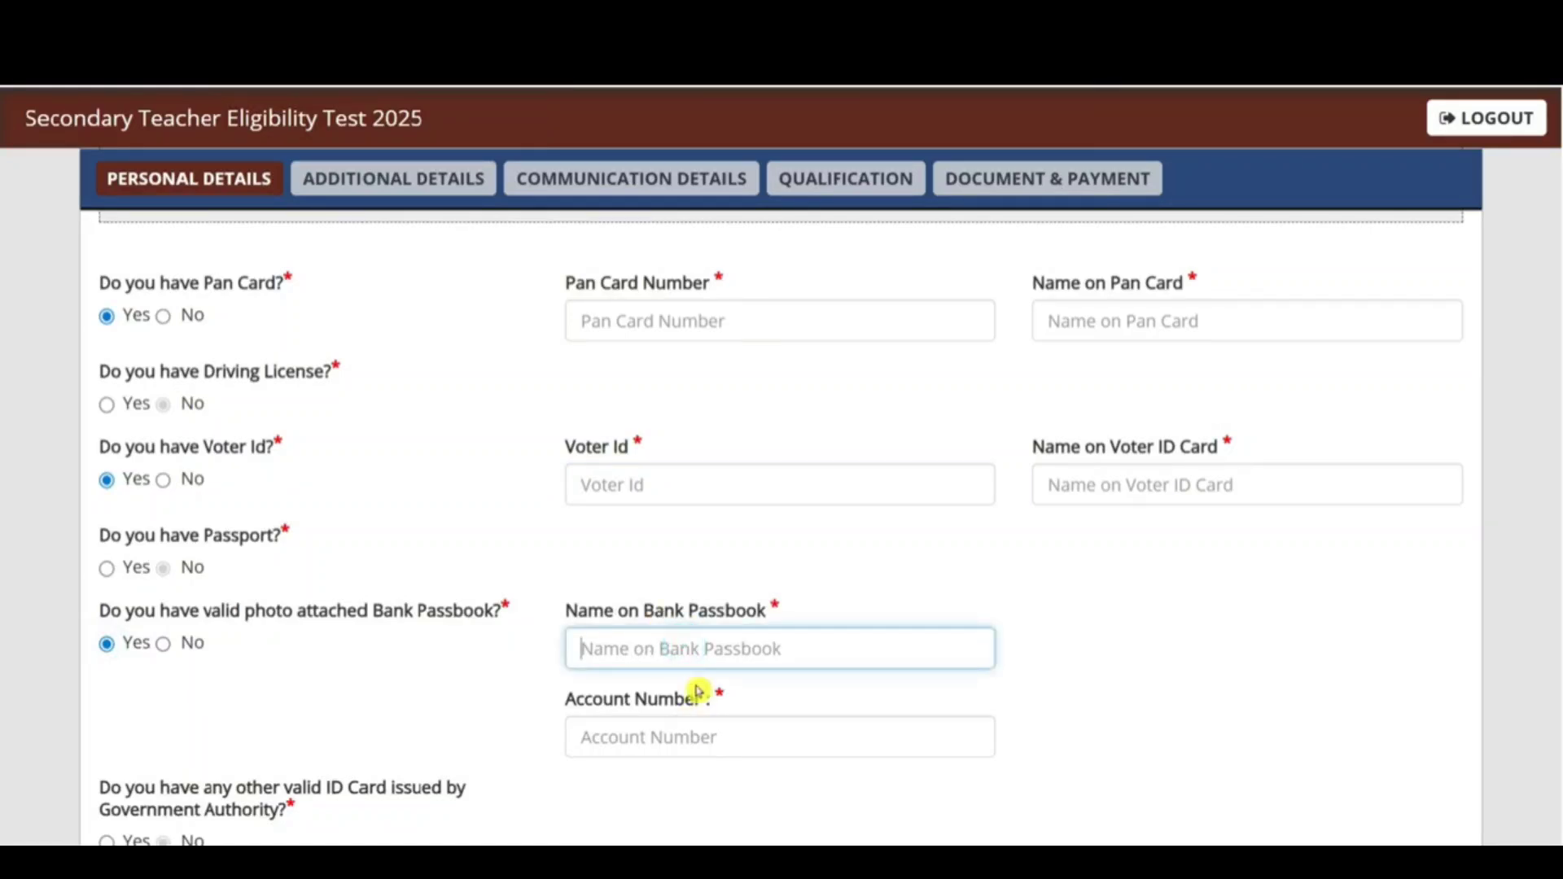
{"action": "scroll", "coordinate": [676, 667], "scroll_direction": "down", "scroll_amount": 3}
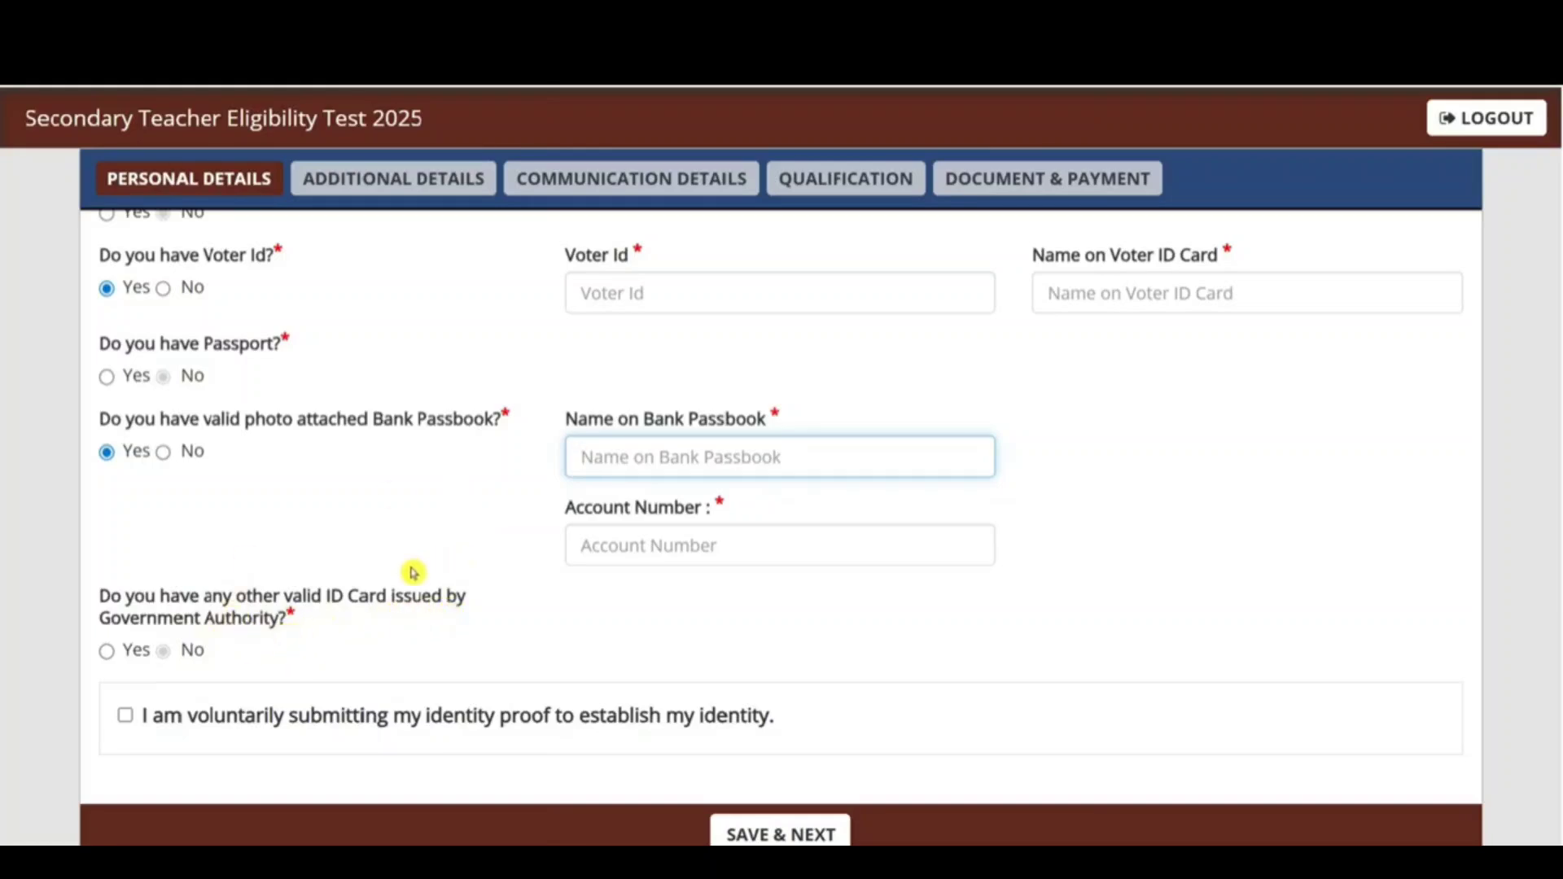
Step: Declare another government ID, accept the identity-proof declaration and save personal details
{"action": "left_click", "coordinate": [106, 650]}
{"action": "left_click", "coordinate": [651, 642]}
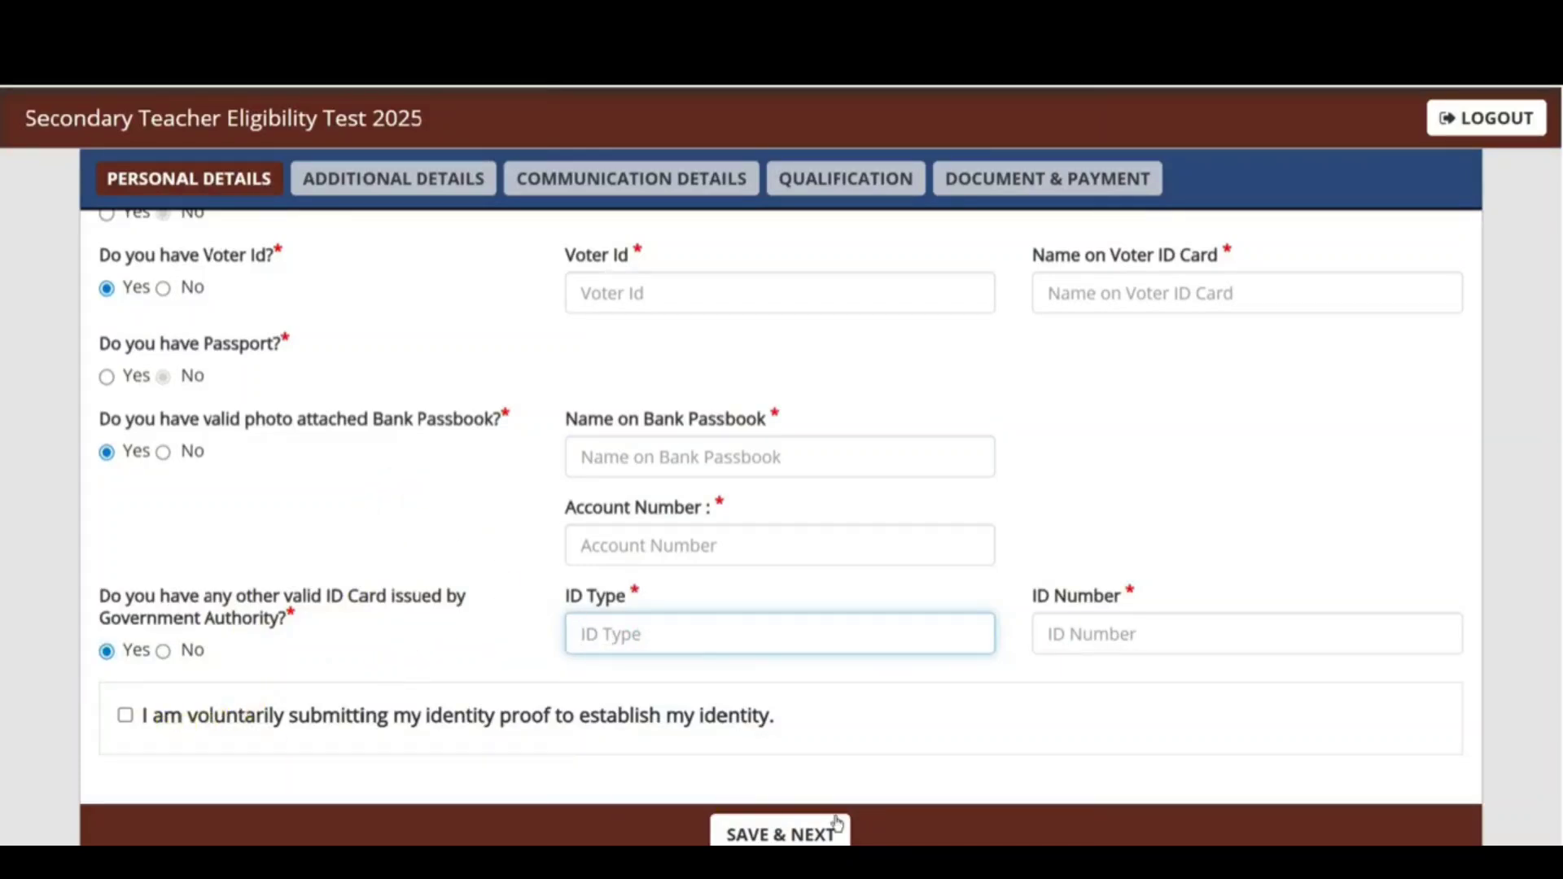
{"action": "scroll", "coordinate": [1482, 559], "scroll_direction": "up", "scroll_amount": 1}
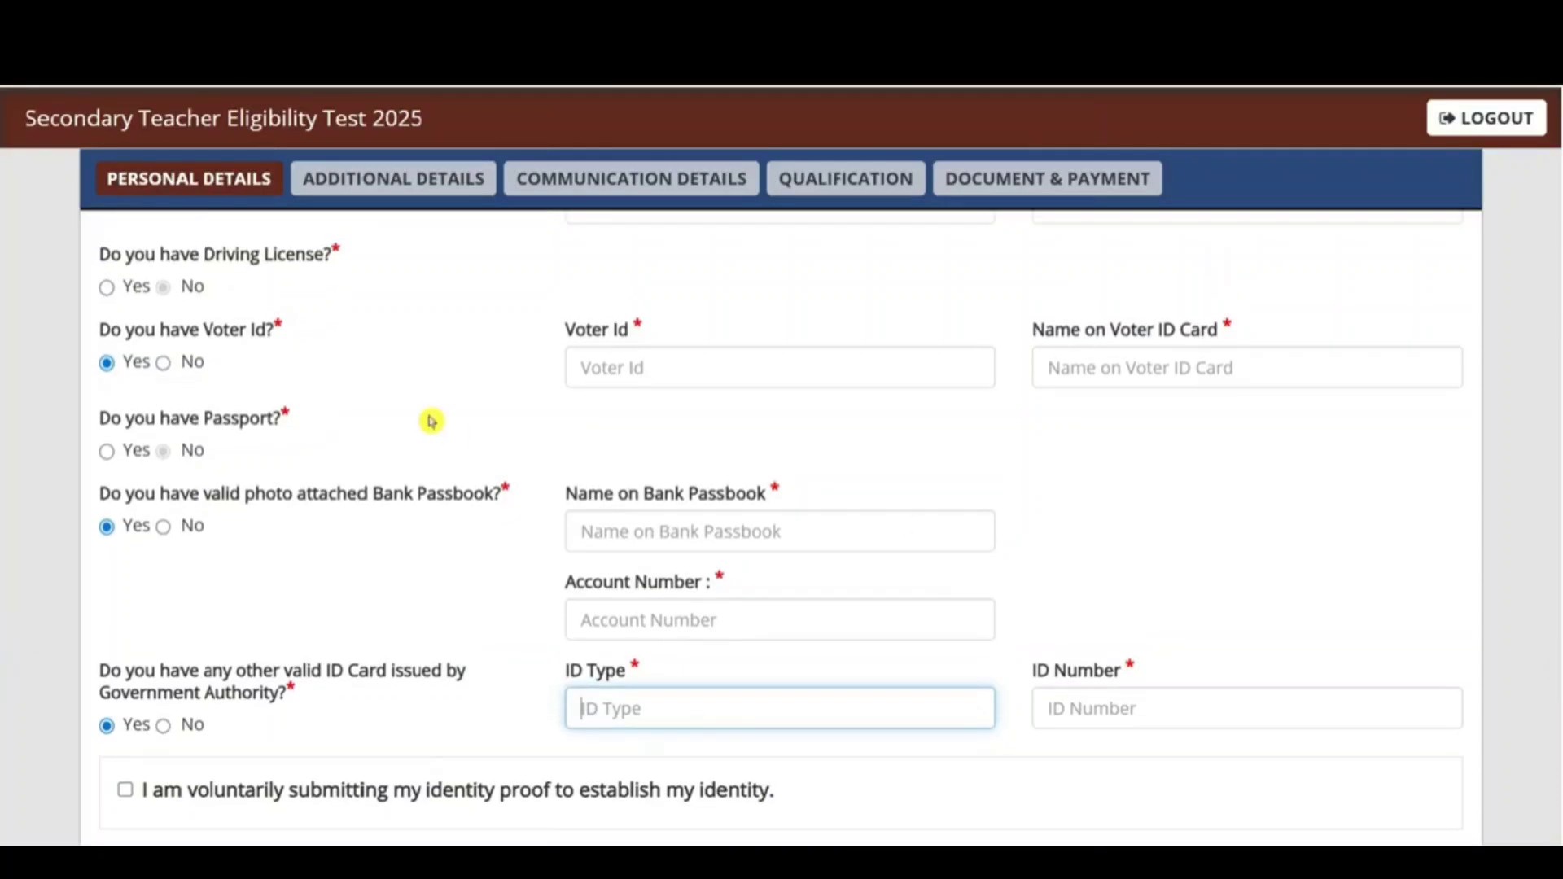
{"action": "scroll", "coordinate": [3, 655], "scroll_direction": "up", "scroll_amount": 1}
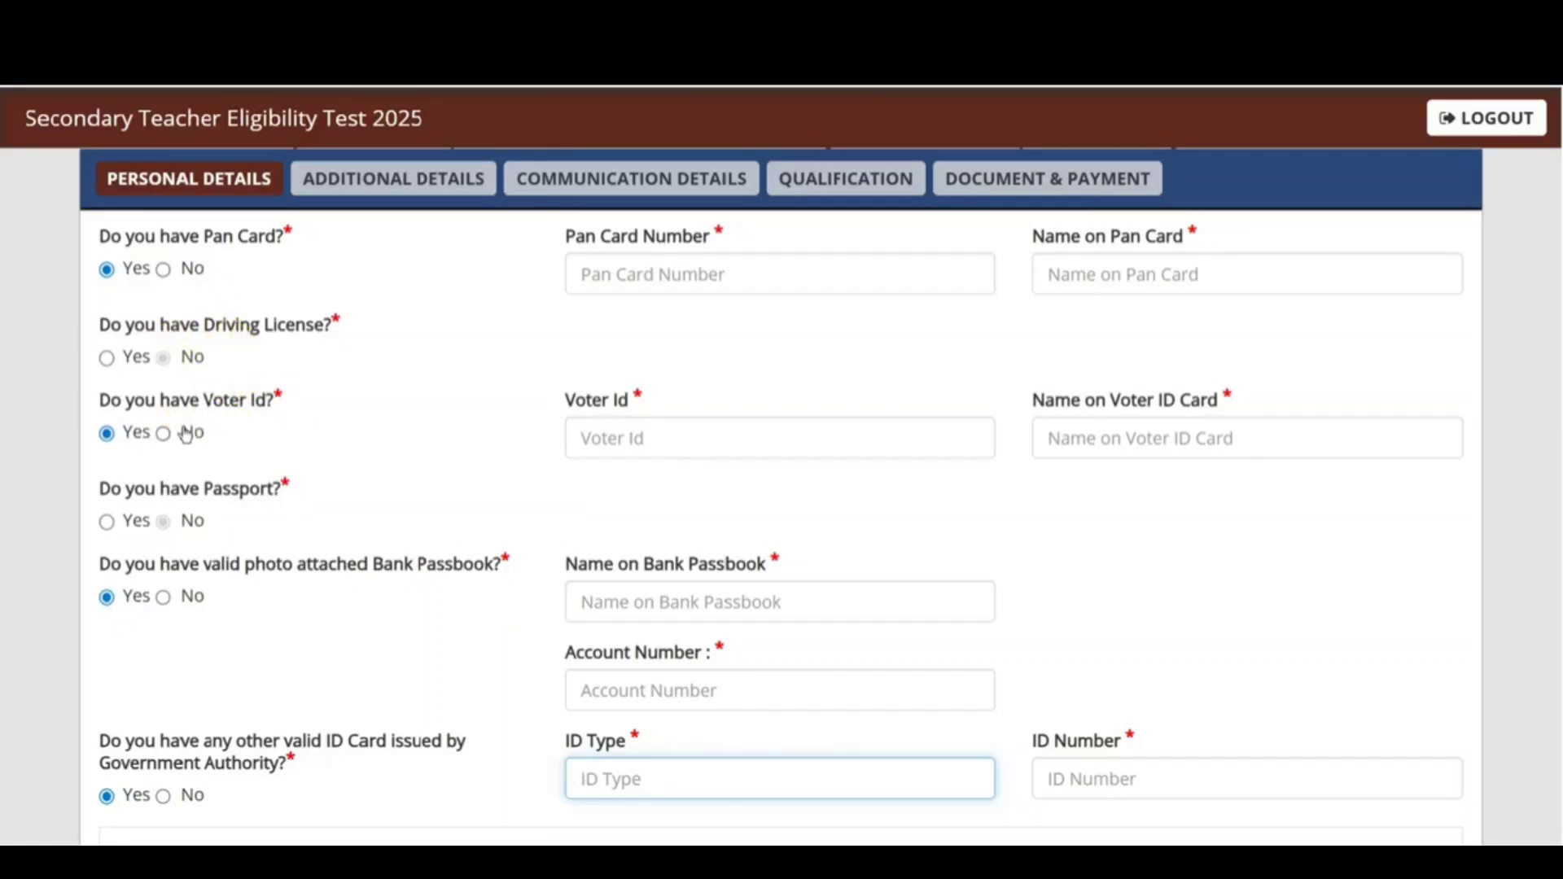
{"action": "scroll", "coordinate": [391, 545], "scroll_direction": "down", "scroll_amount": 3}
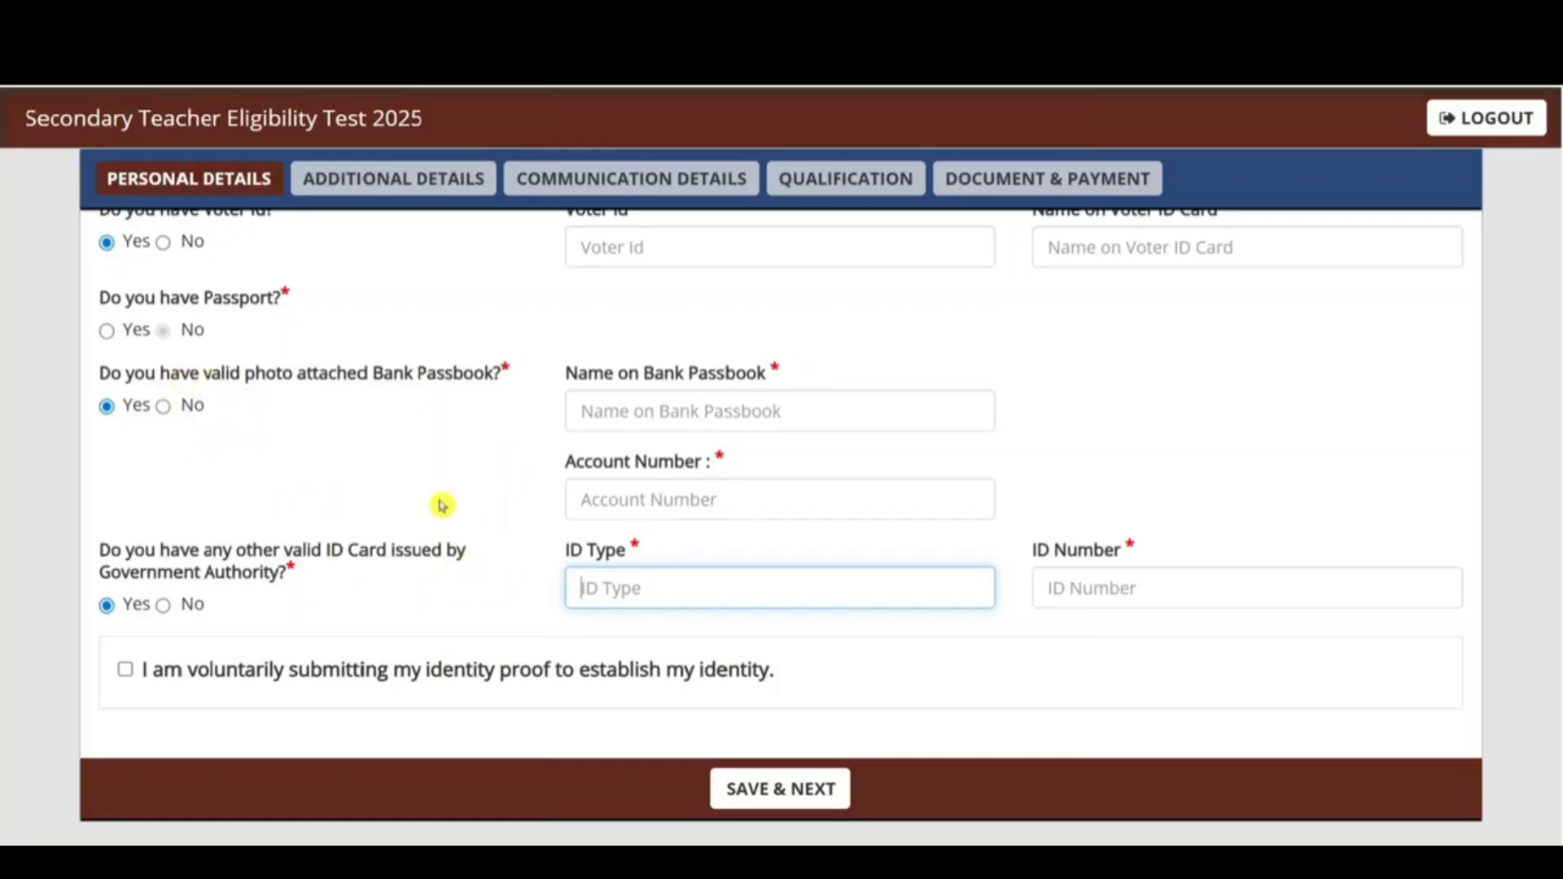
{"action": "left_click", "coordinate": [140, 674]}
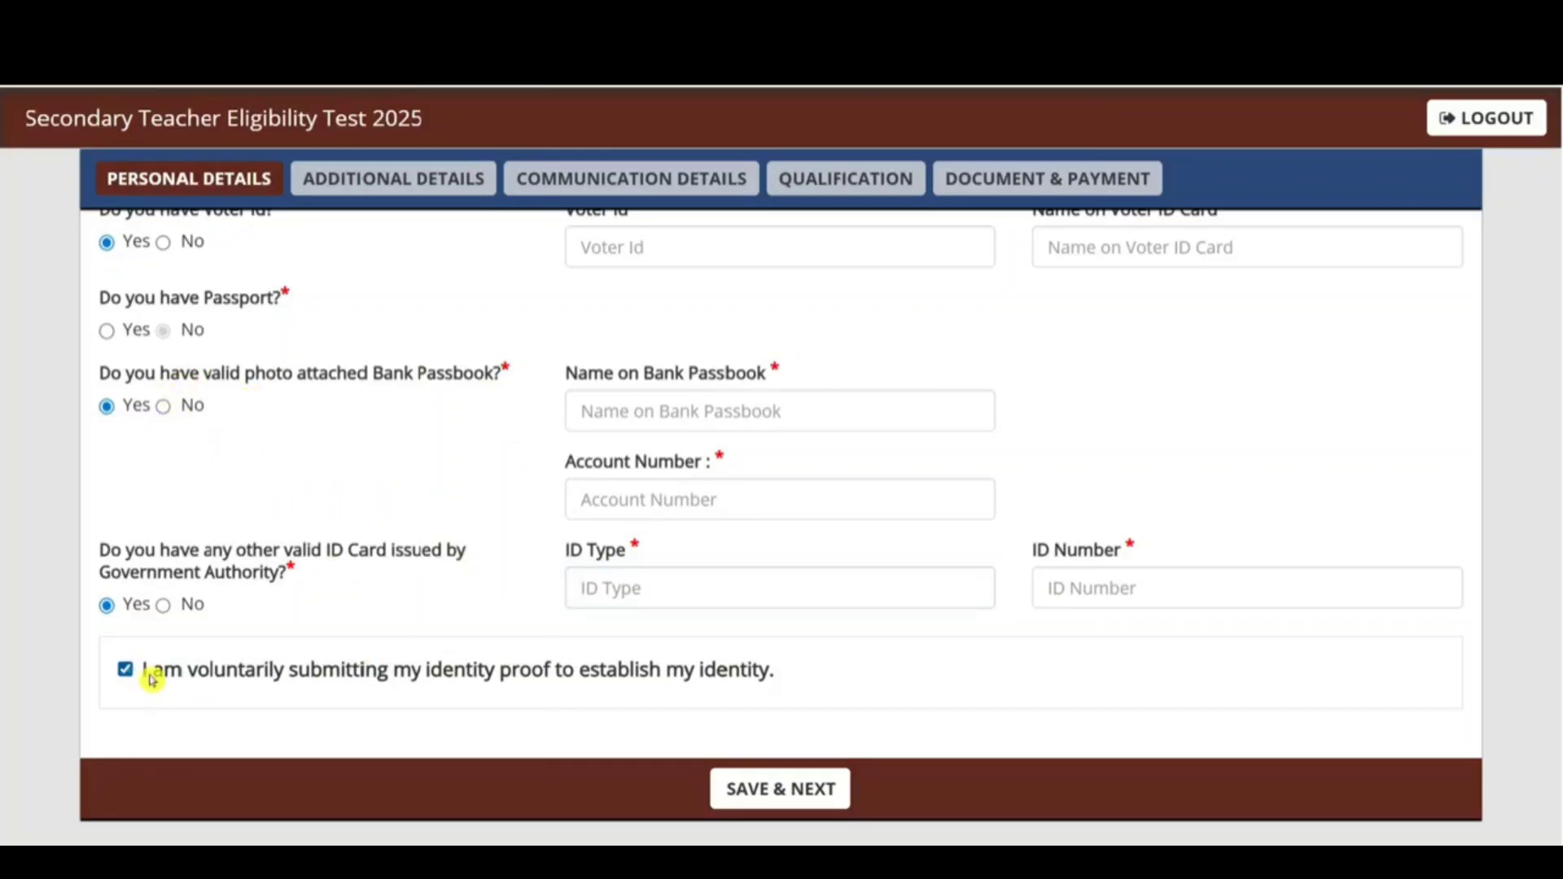
{"action": "left_click", "coordinate": [781, 789]}
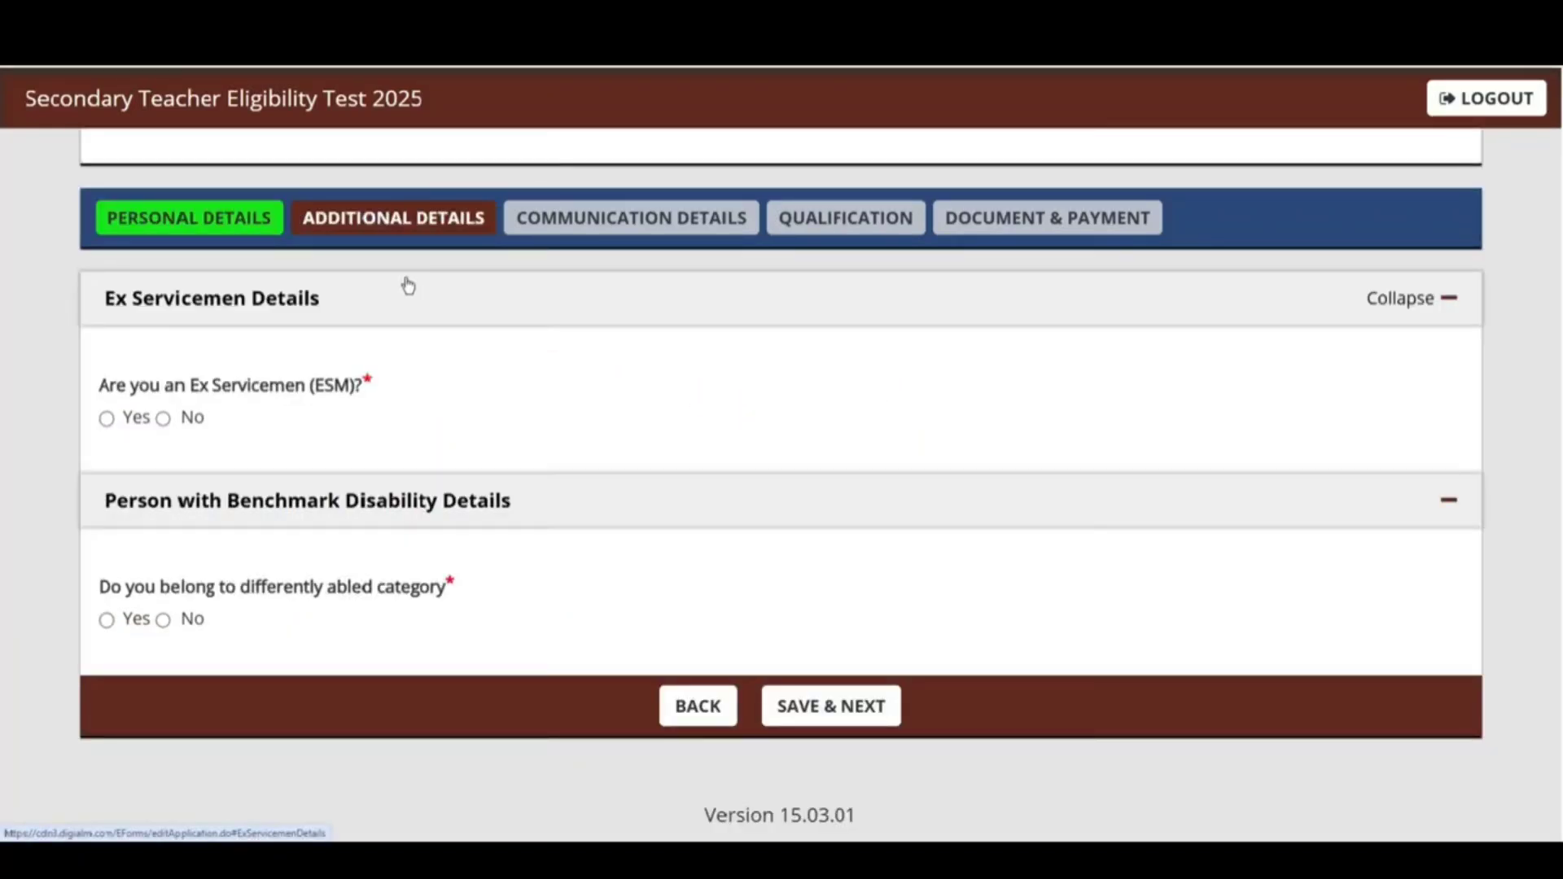
Step: Answer No to both ex-servicemen and differently-abled questions, save, and dismiss the saved alert
{"action": "left_click_drag", "start_coordinate": [126, 385], "coordinate": [306, 389]}
{"action": "left_click", "coordinate": [163, 418]}
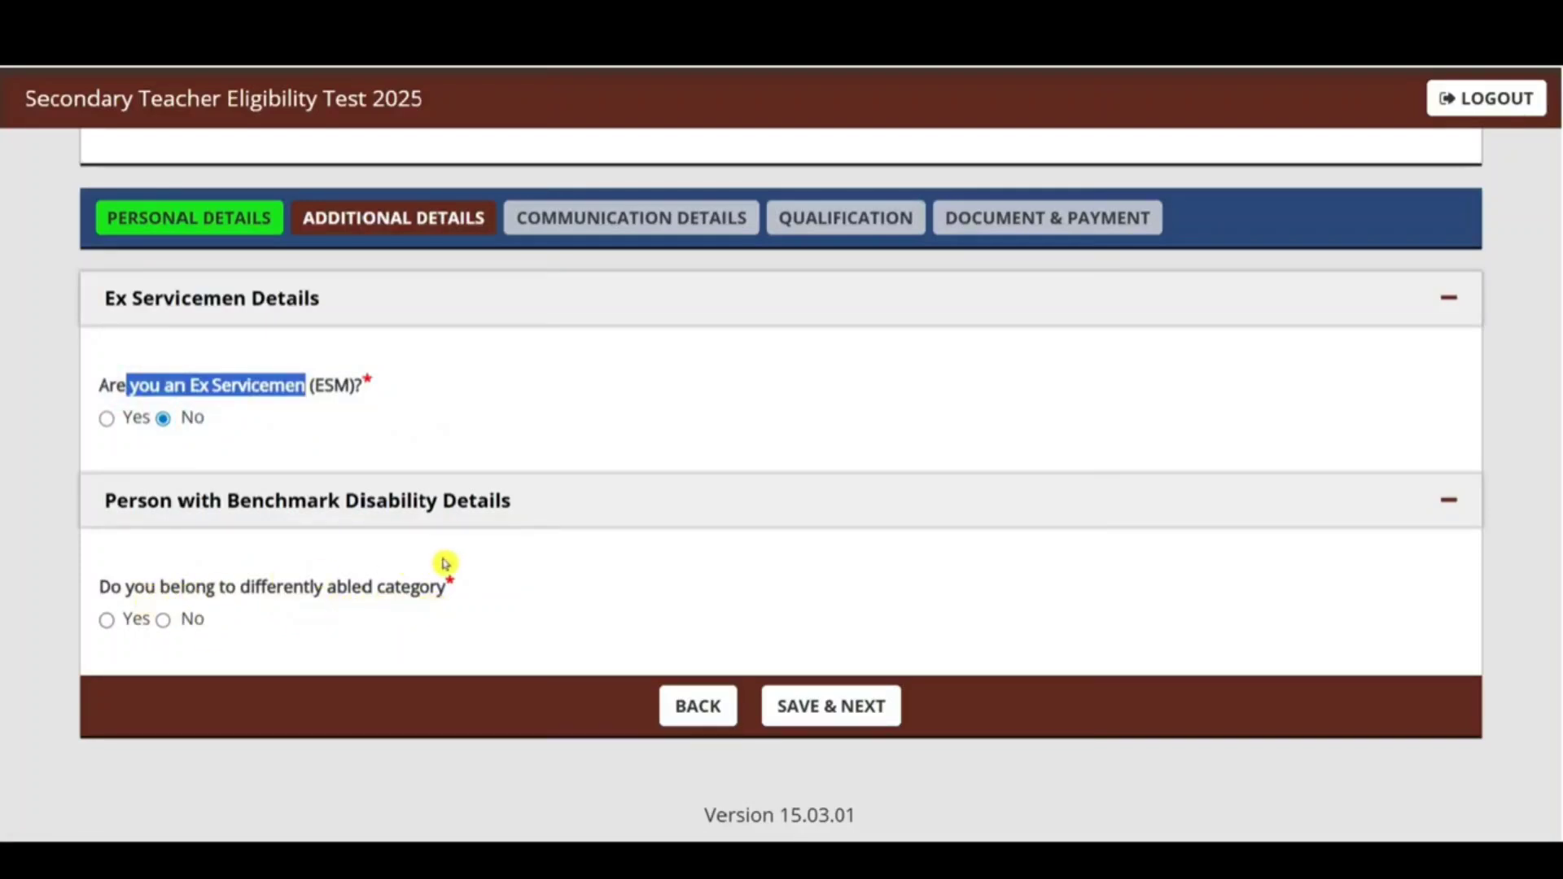
{"action": "left_click", "coordinate": [162, 622]}
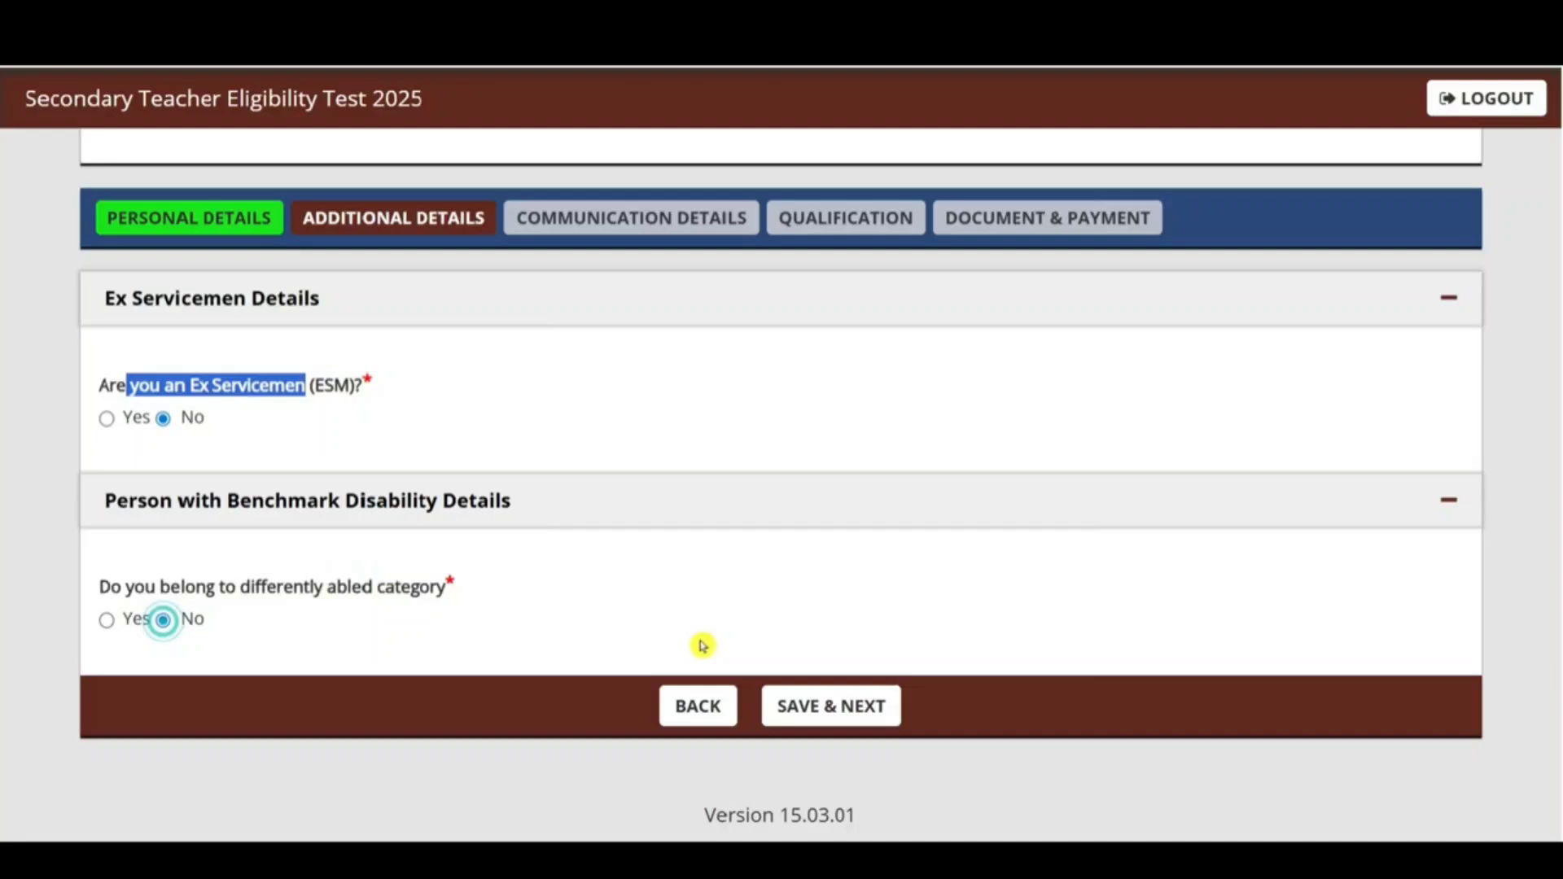
{"action": "left_click", "coordinate": [855, 704]}
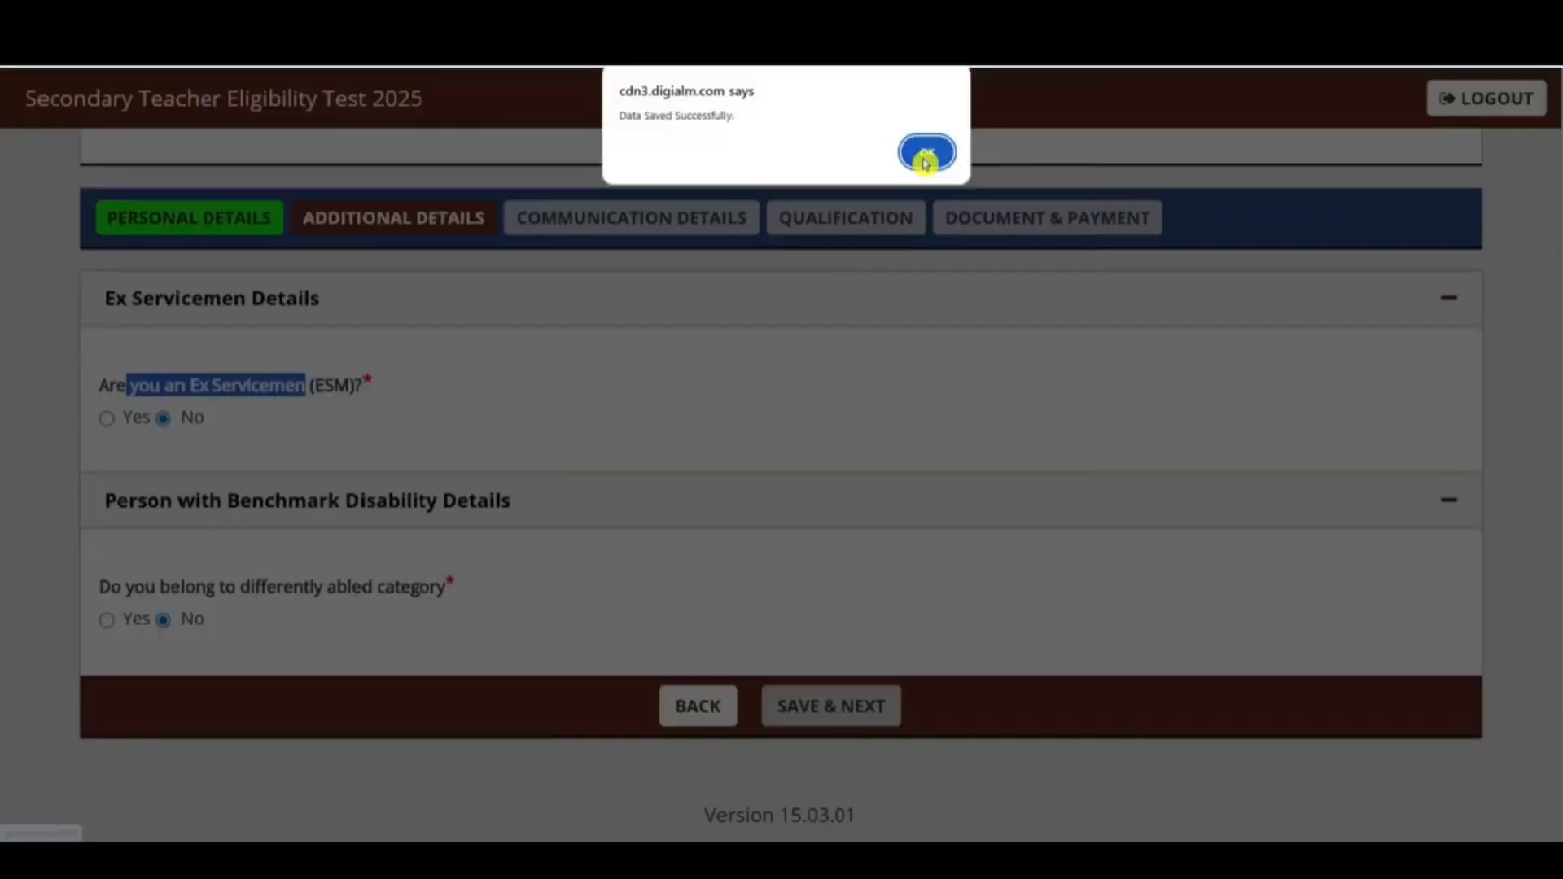
{"action": "left_click", "coordinate": [920, 153]}
{"action": "scroll", "coordinate": [876, 436], "scroll_direction": "up", "scroll_amount": 2}
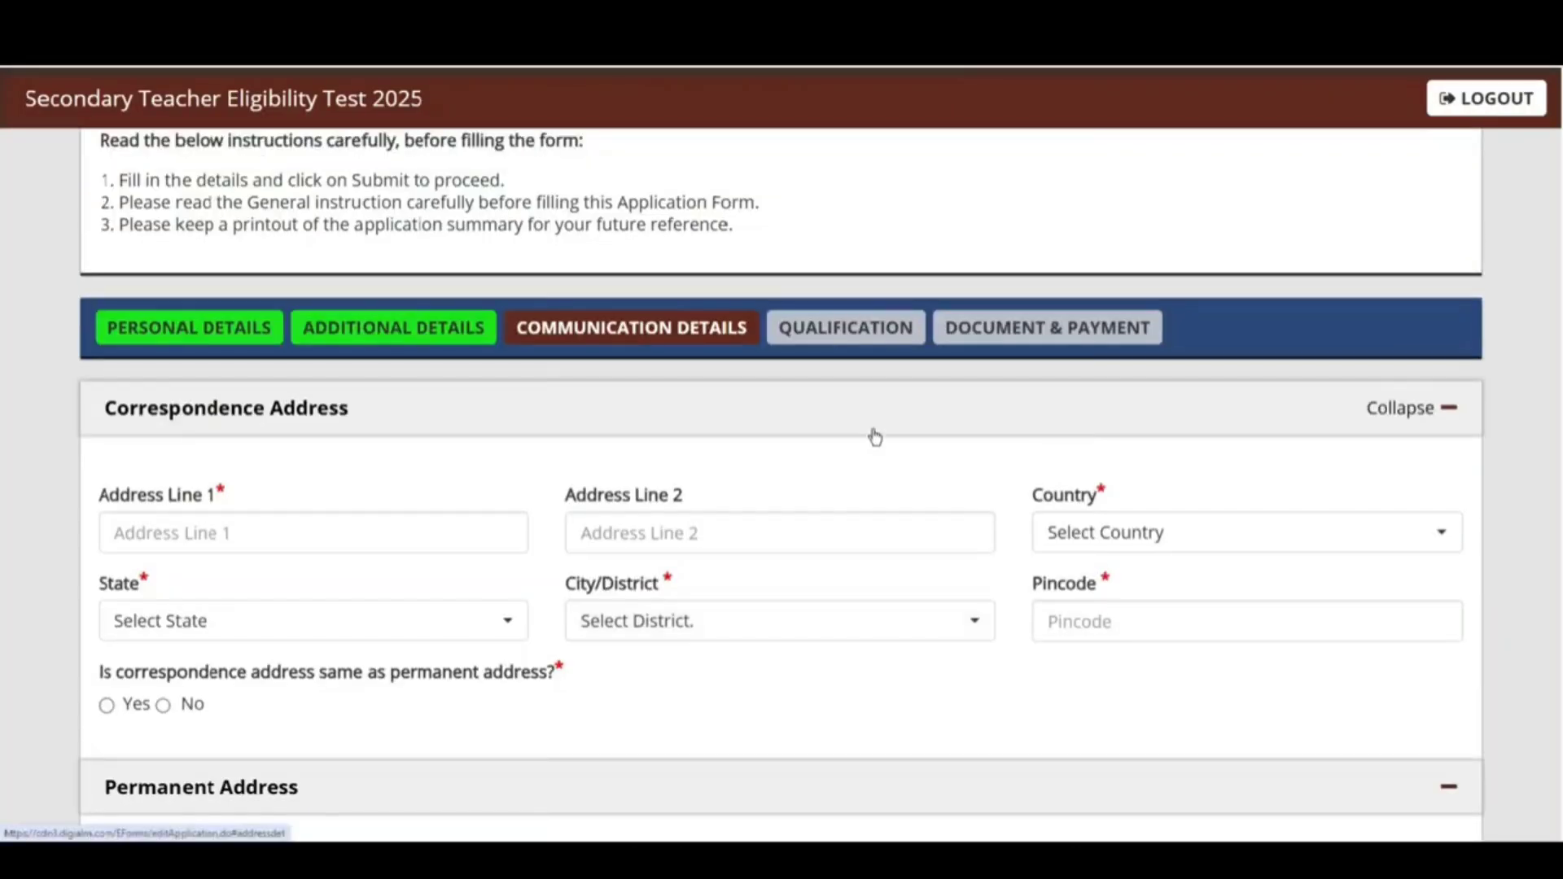
Step: Set the correspondence address to India, Uttar Pradesh, Saharanpur with pincode 247001
{"action": "scroll", "coordinate": [876, 436], "scroll_direction": "down", "scroll_amount": 2}
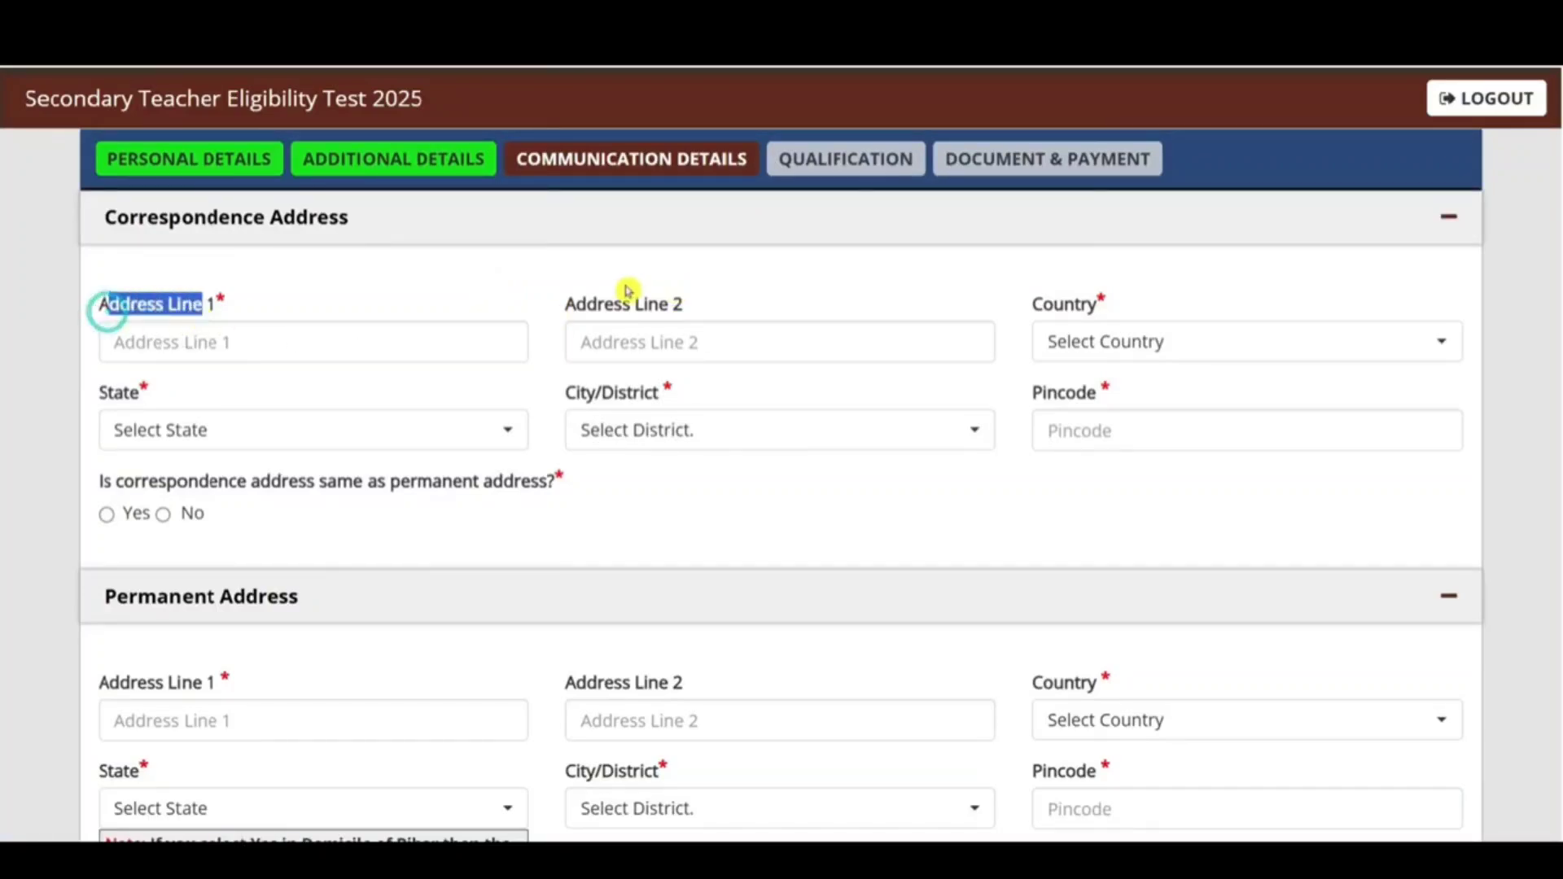
{"action": "left_click", "coordinate": [1045, 334]}
{"action": "left_click", "coordinate": [1112, 480]}
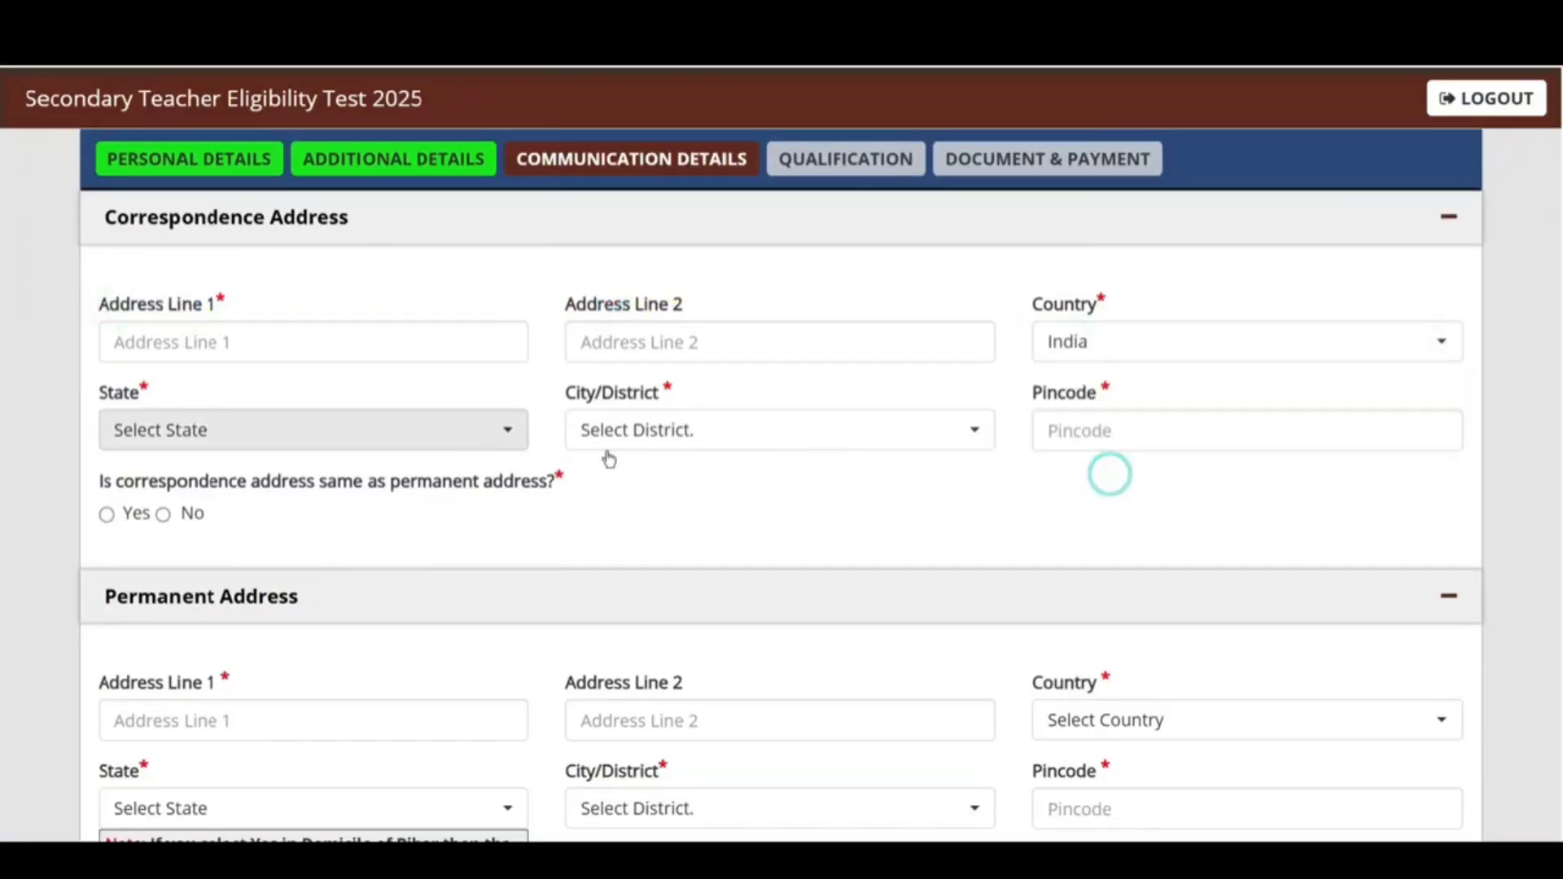
{"action": "left_click", "coordinate": [415, 446]}
{"action": "scroll", "coordinate": [269, 565], "scroll_direction": "down", "scroll_amount": 10}
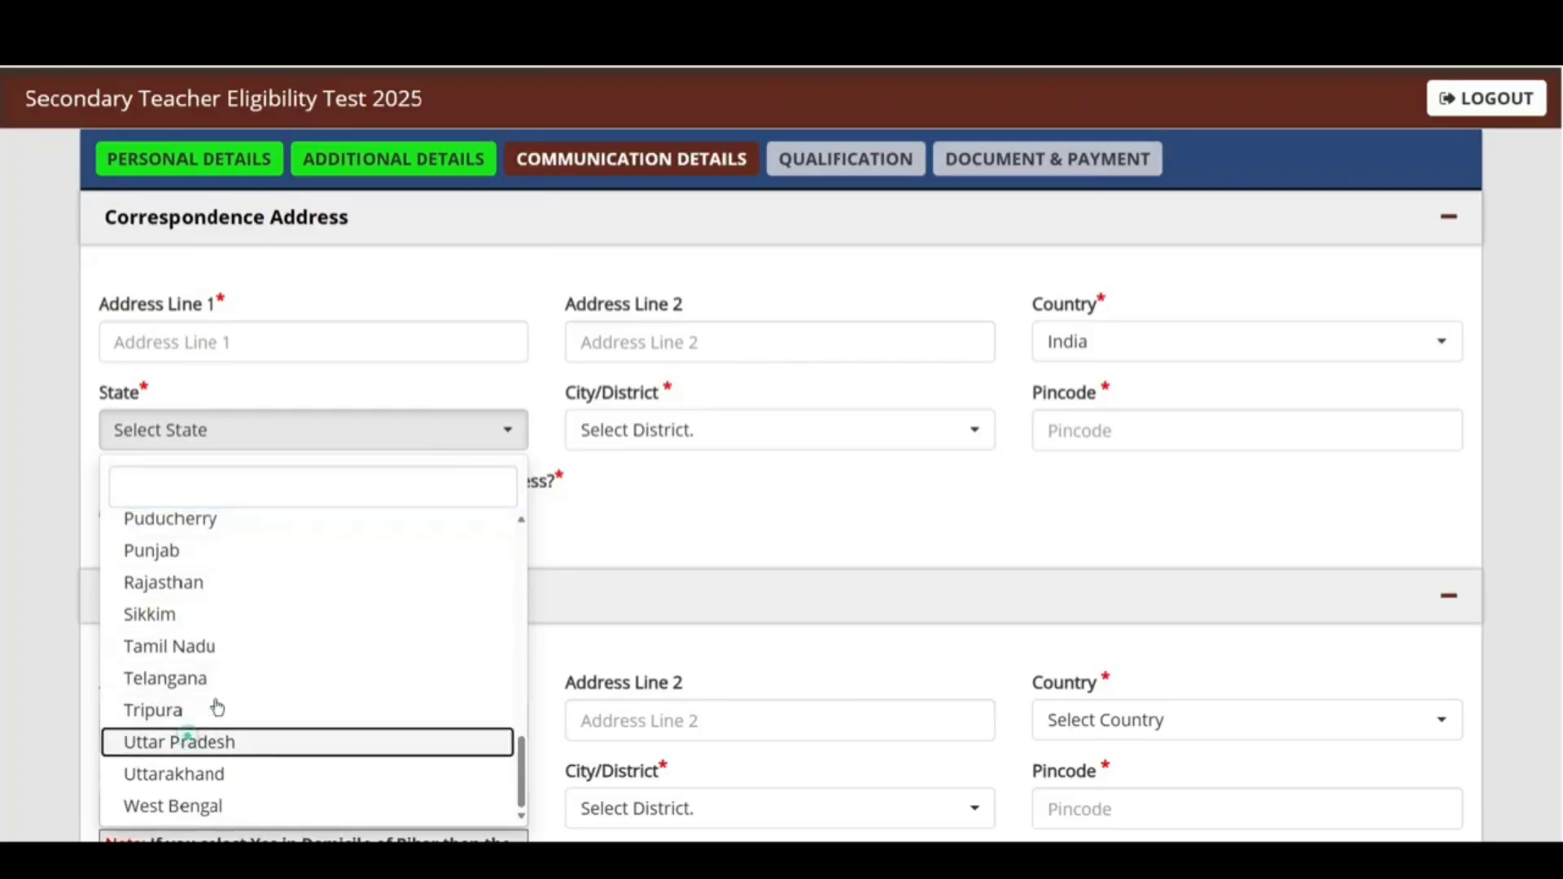
{"action": "left_click", "coordinate": [196, 741]}
{"action": "left_click", "coordinate": [688, 431]}
{"action": "type", "text": "sa"}
{"action": "left_click", "coordinate": [651, 529]}
{"action": "left_click", "coordinate": [1116, 424]}
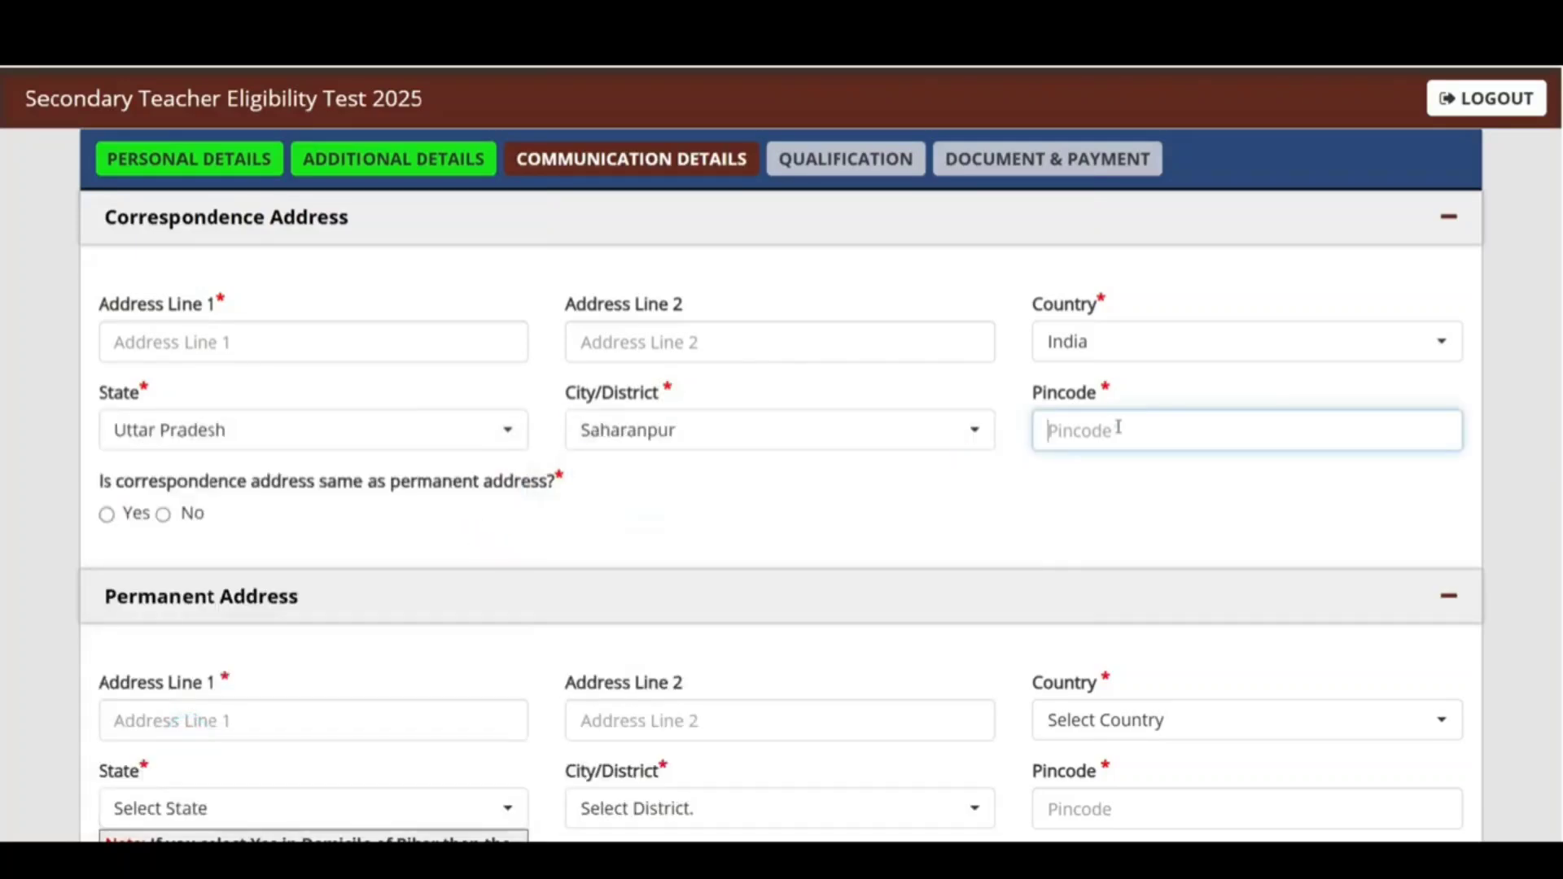
{"action": "type", "text": "247001"}
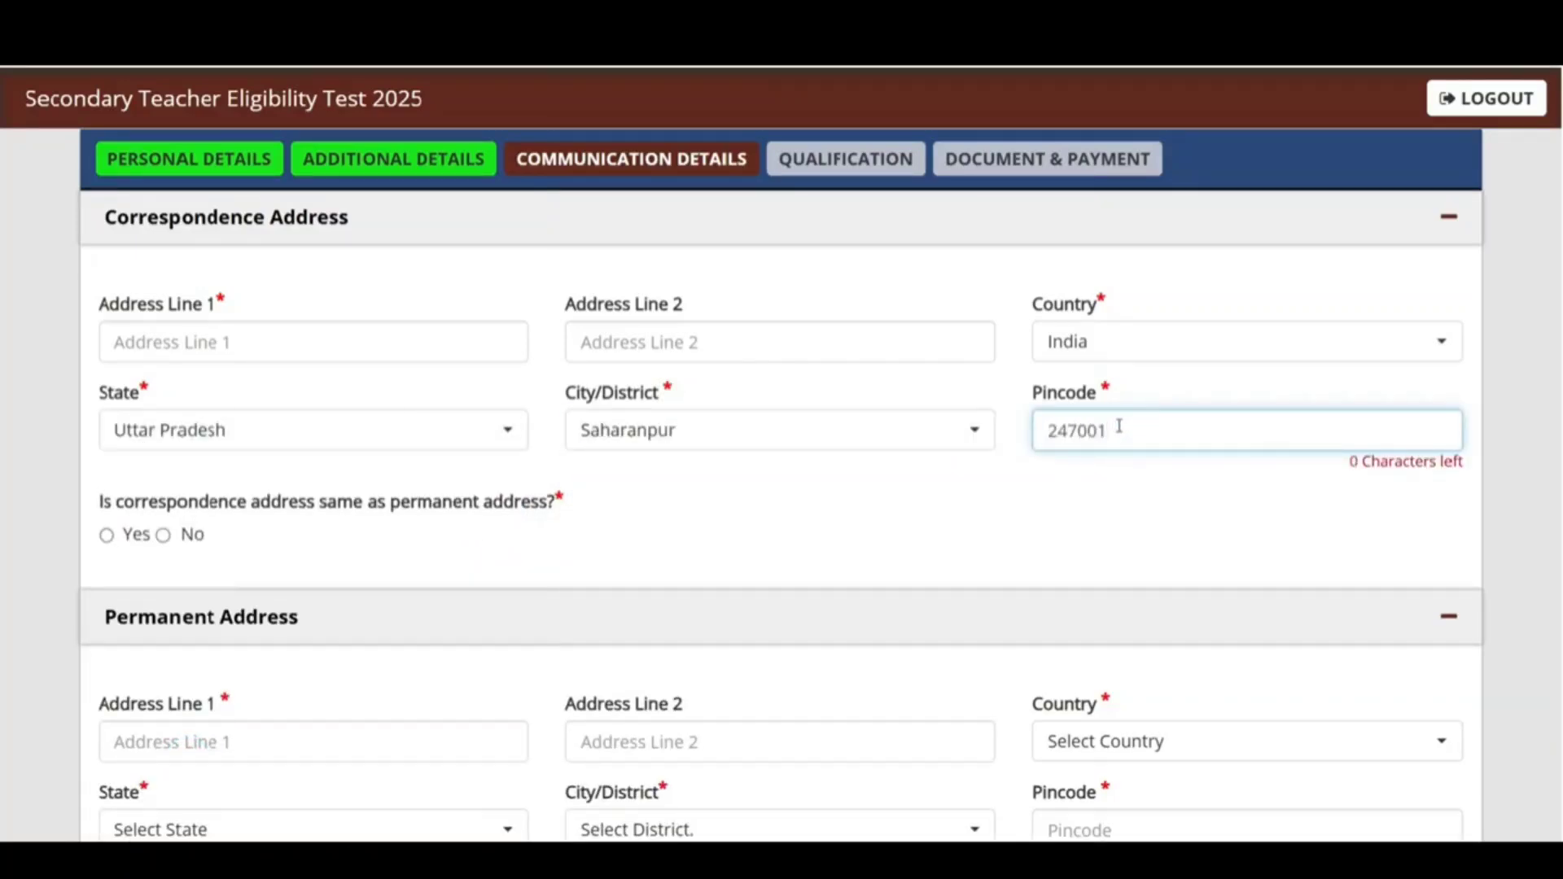
{"action": "scroll", "coordinate": [1119, 426], "scroll_direction": "down", "scroll_amount": 2}
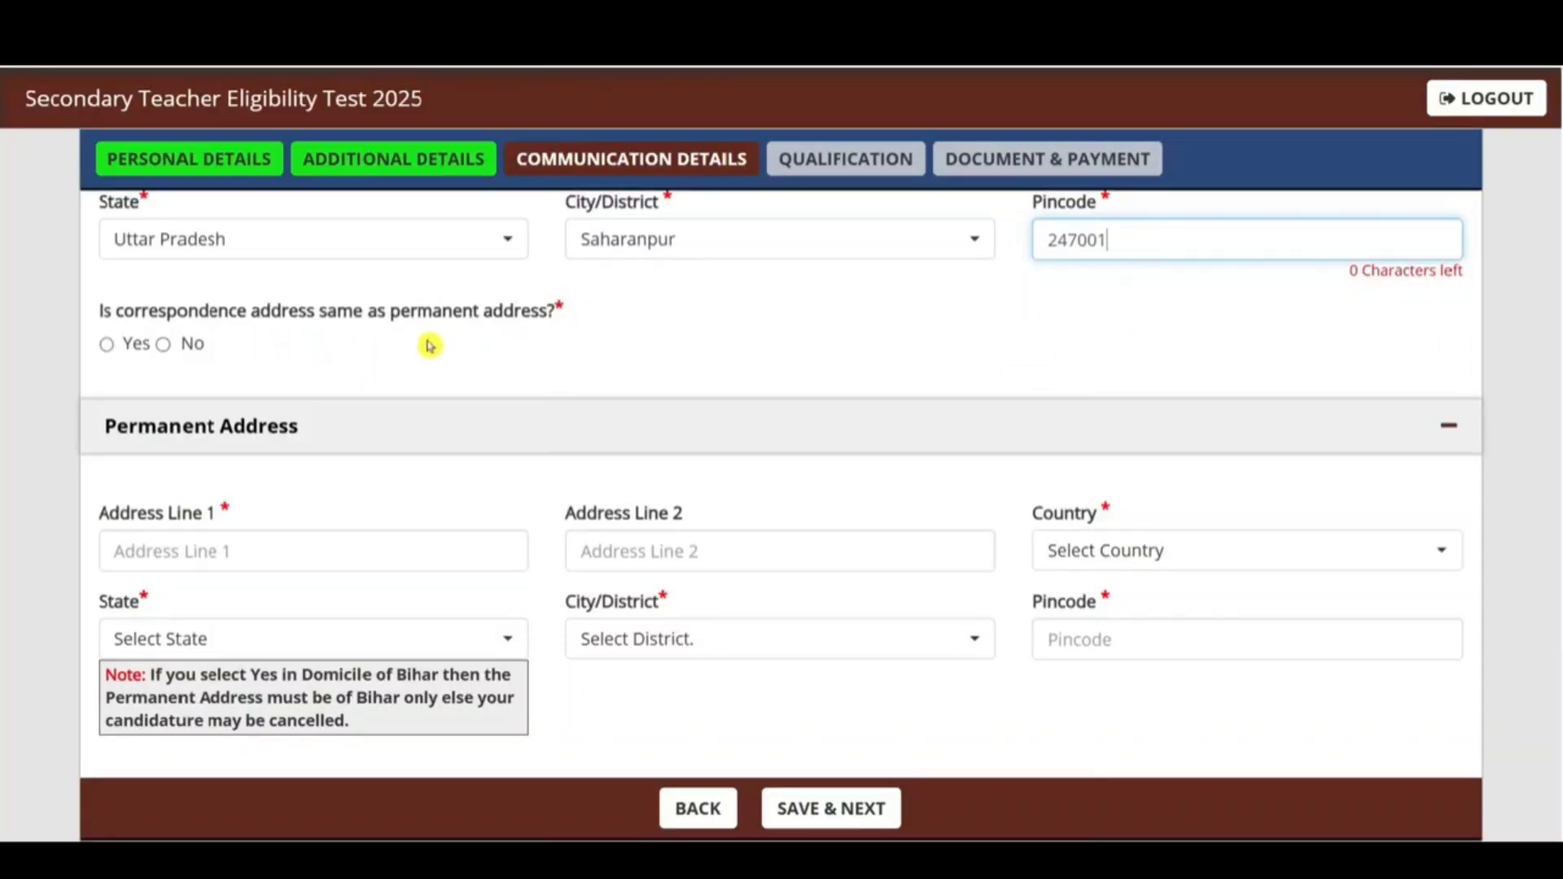
Step: Mark the permanent address as different and save communication details
{"action": "left_click", "coordinate": [106, 344]}
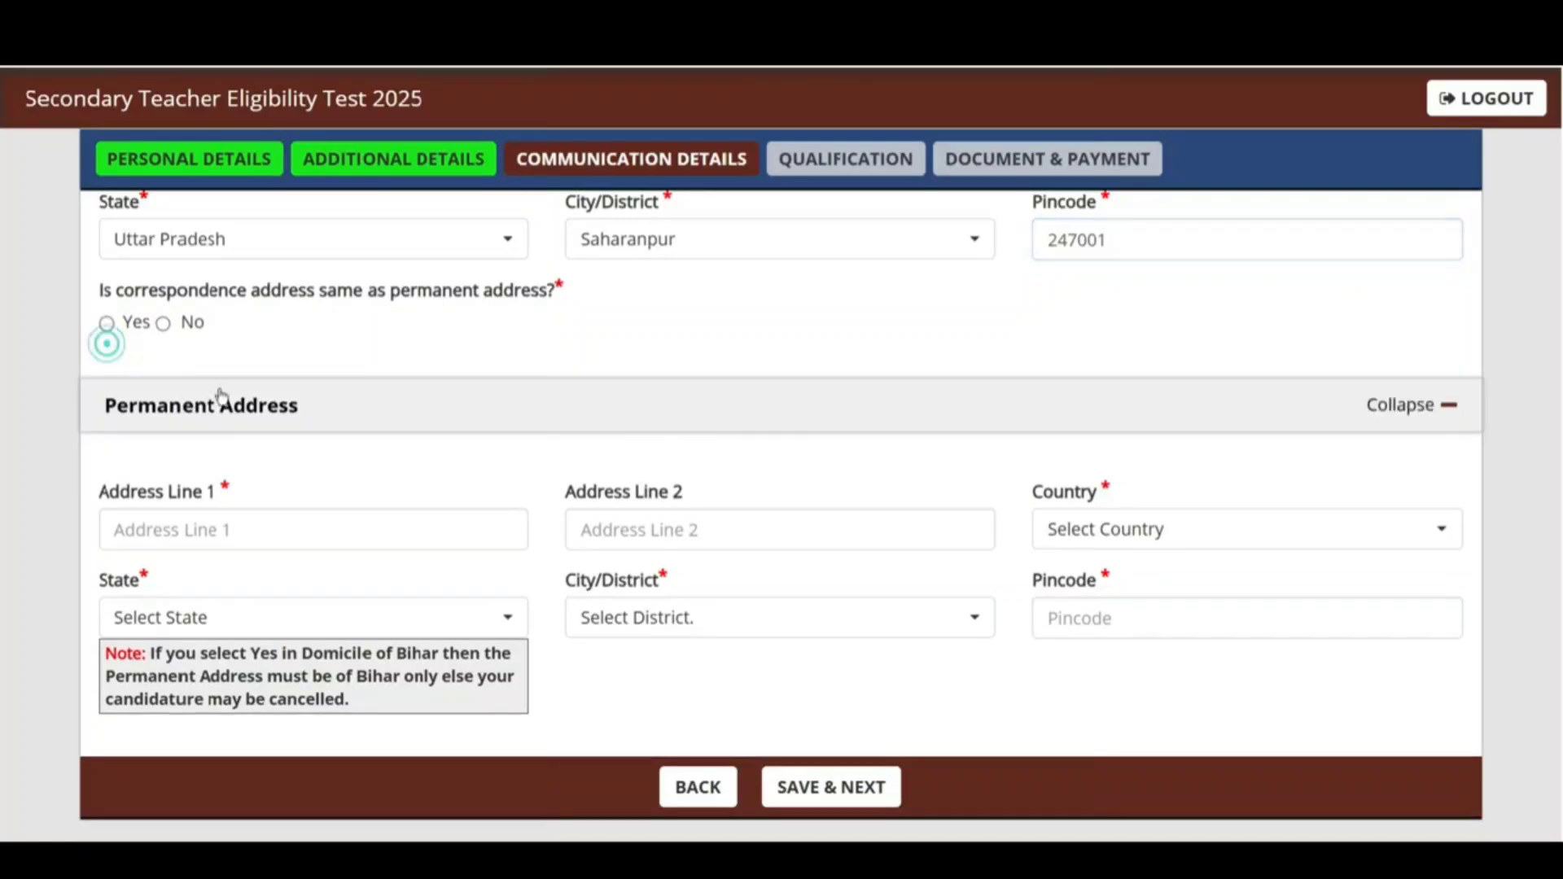
{"action": "left_click", "coordinate": [106, 325]}
{"action": "left_click", "coordinate": [161, 324]}
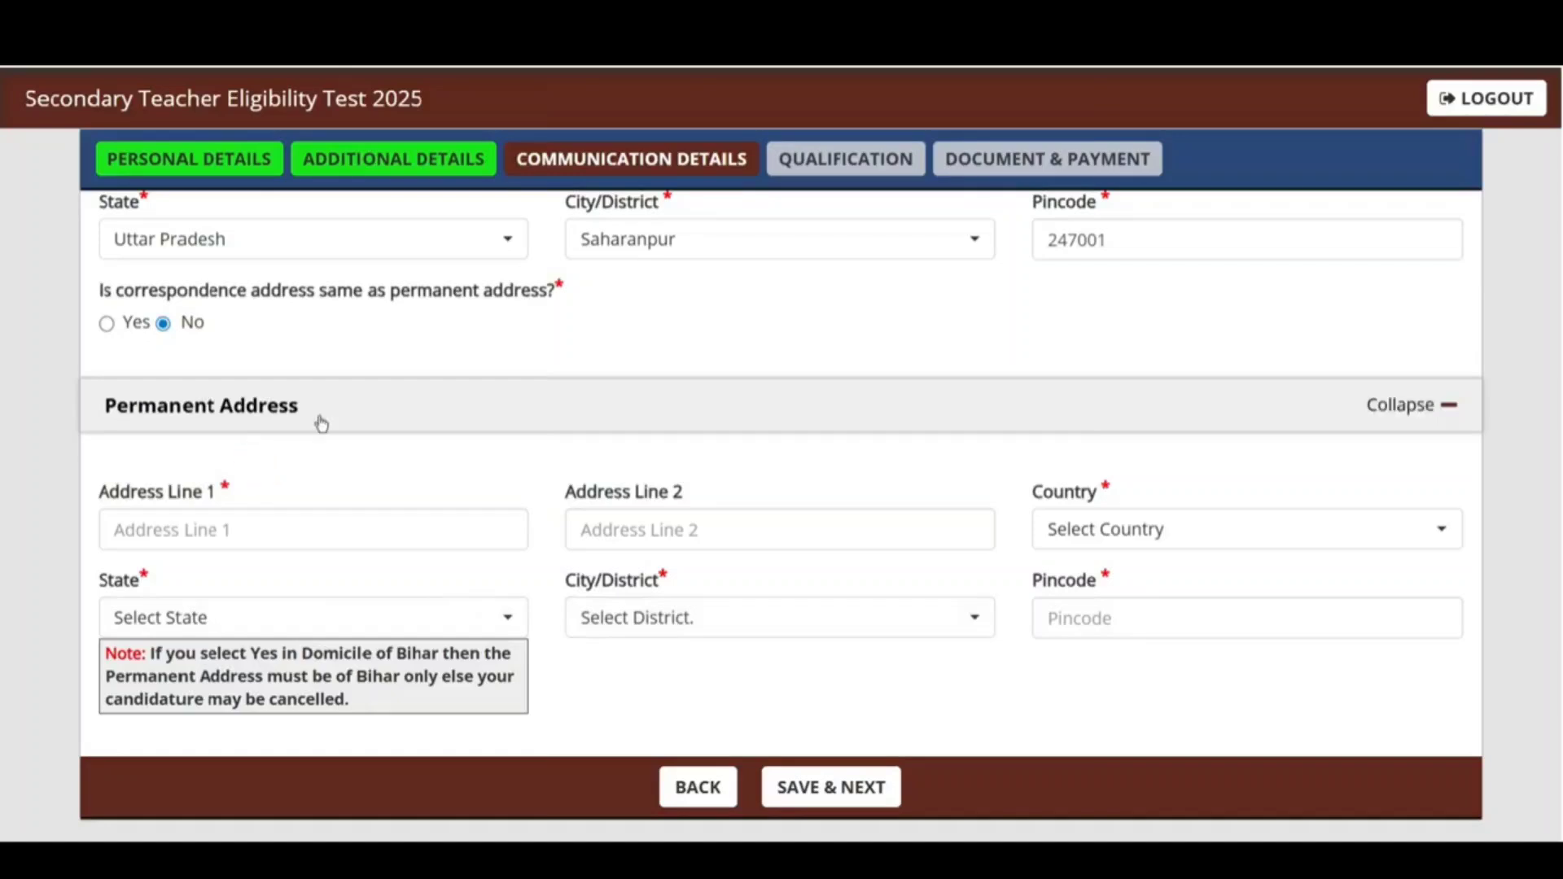
{"action": "left_click", "coordinate": [840, 790]}
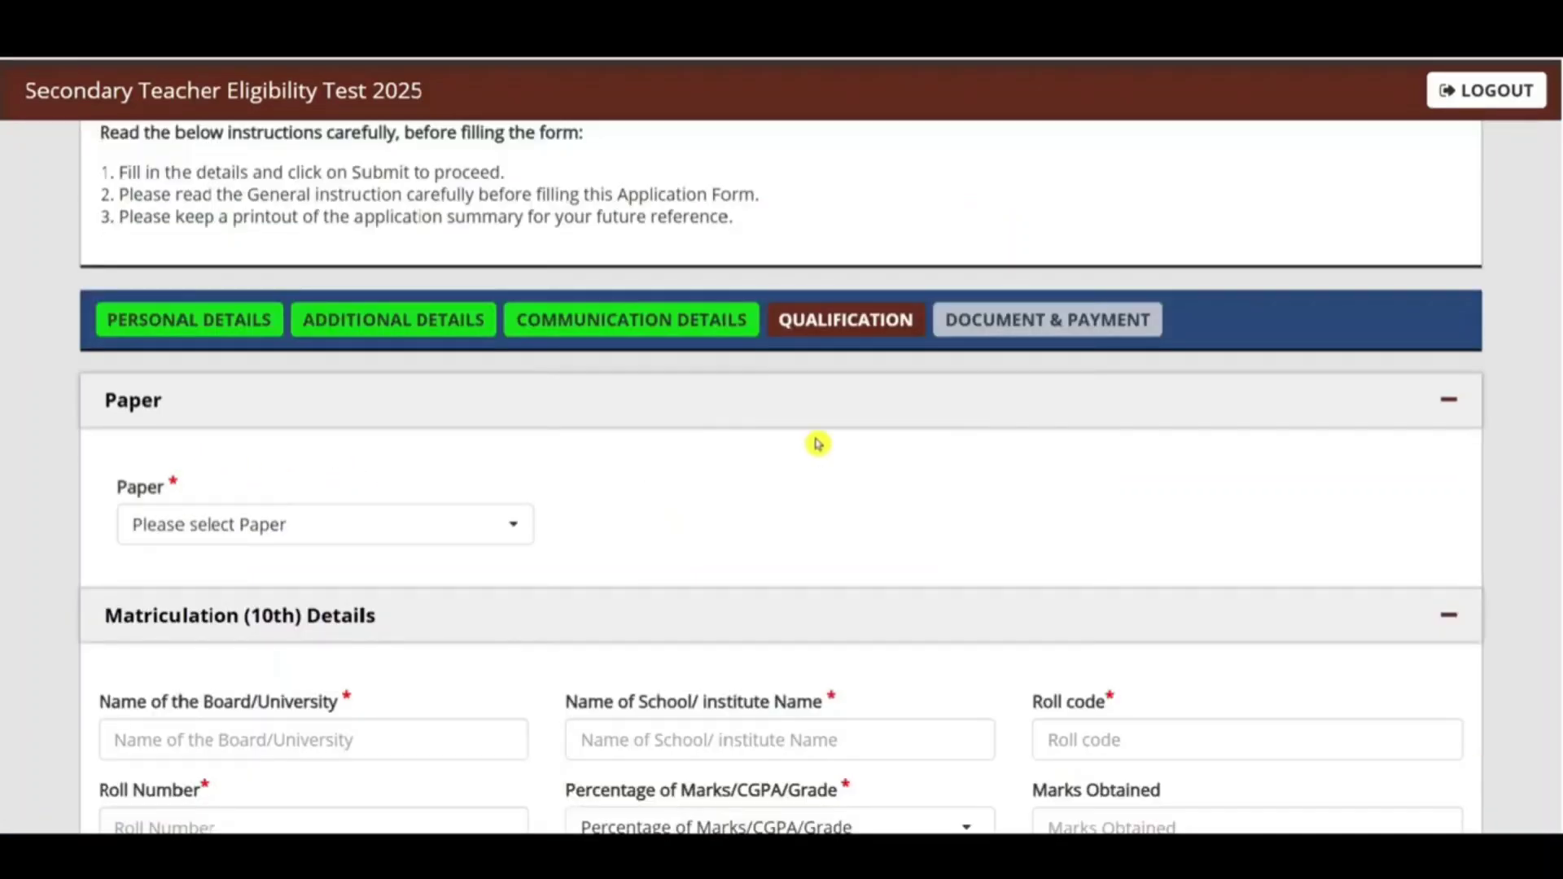
Step: Try Paper I with Hindi(101), then Paper II with Hindi(201)
{"action": "scroll", "coordinate": [817, 443], "scroll_direction": "down", "scroll_amount": 2}
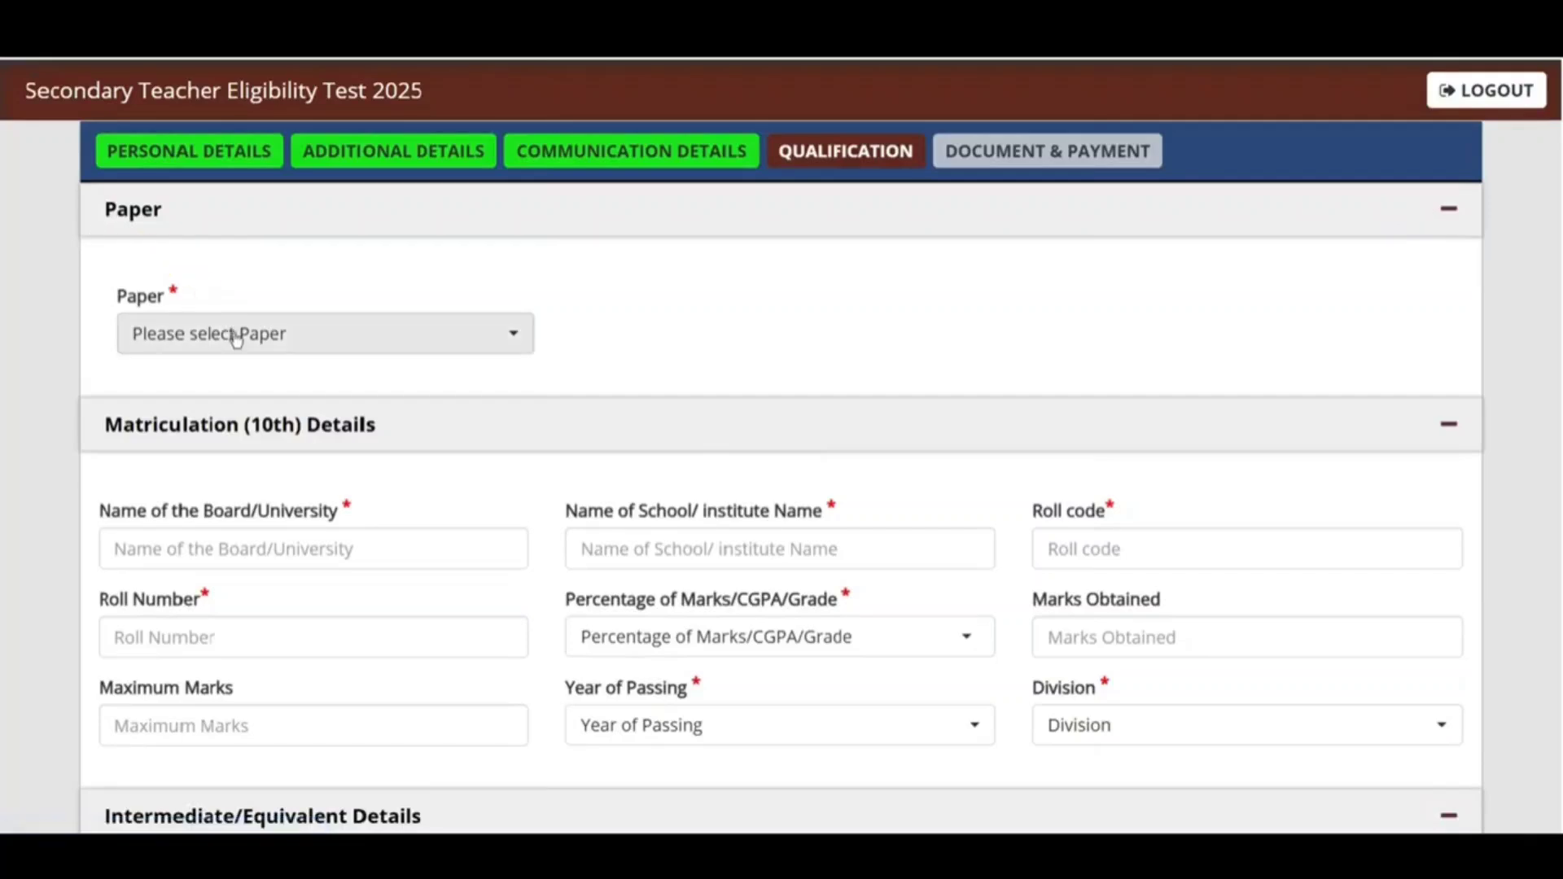
{"action": "left_click", "coordinate": [213, 333]}
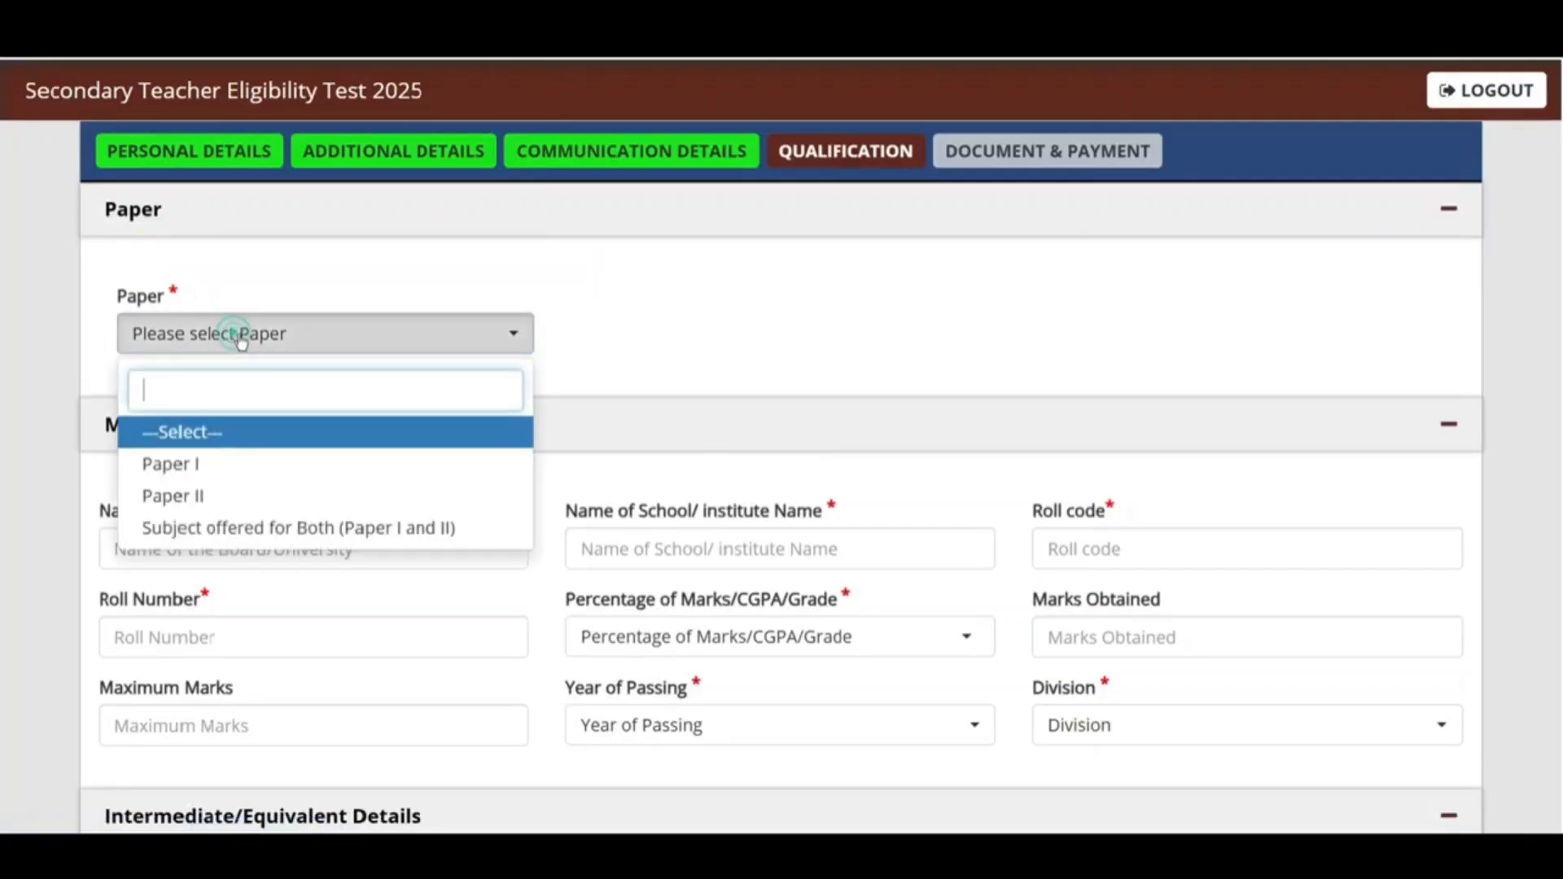
{"action": "left_click", "coordinate": [191, 466]}
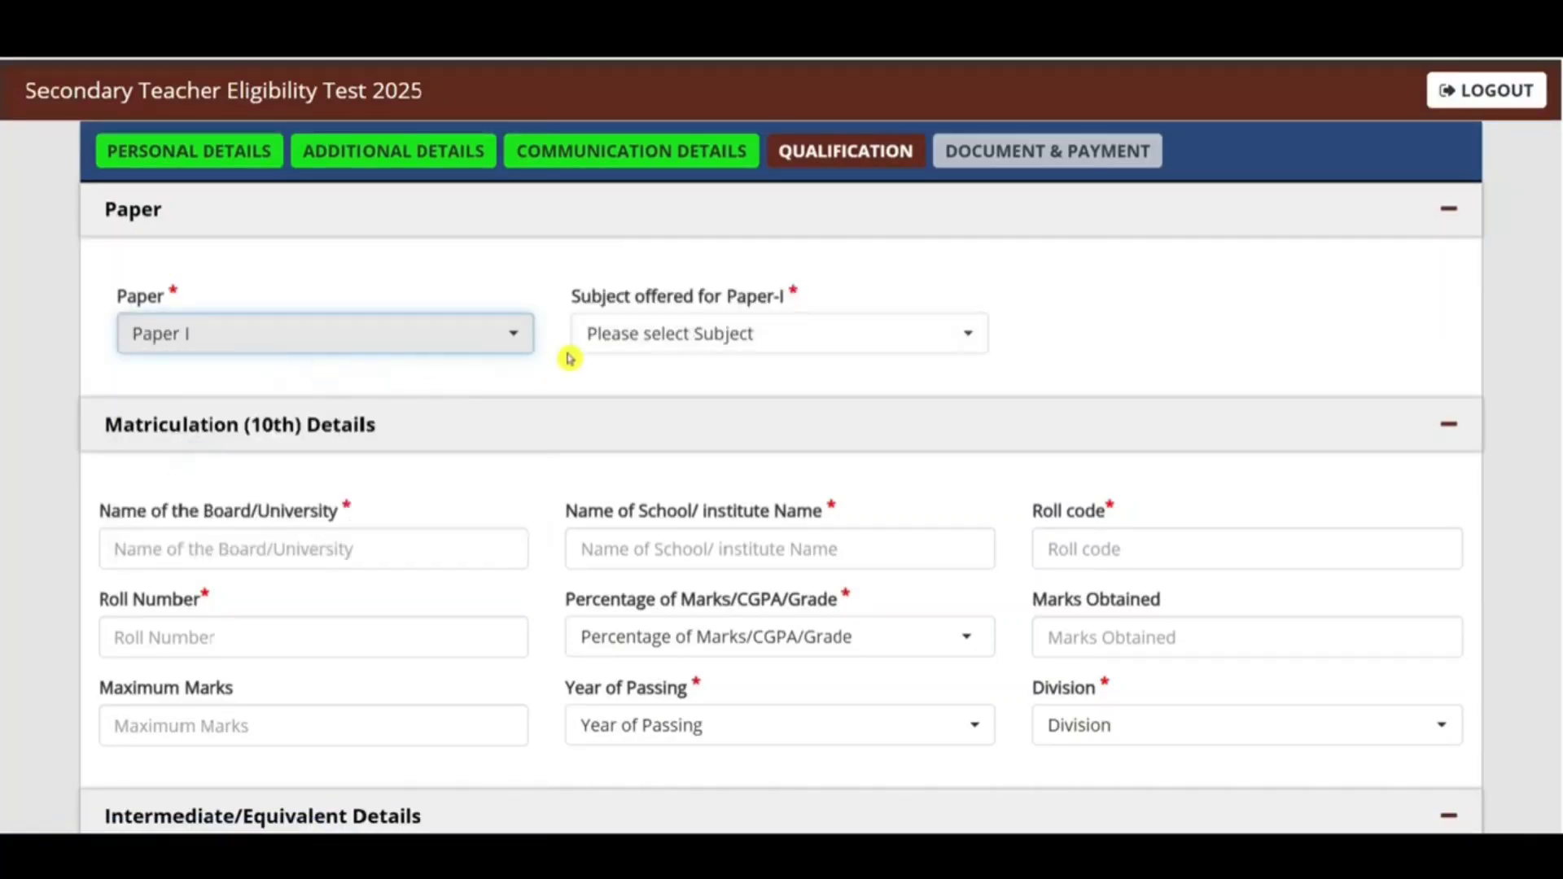
{"action": "left_click", "coordinate": [702, 335]}
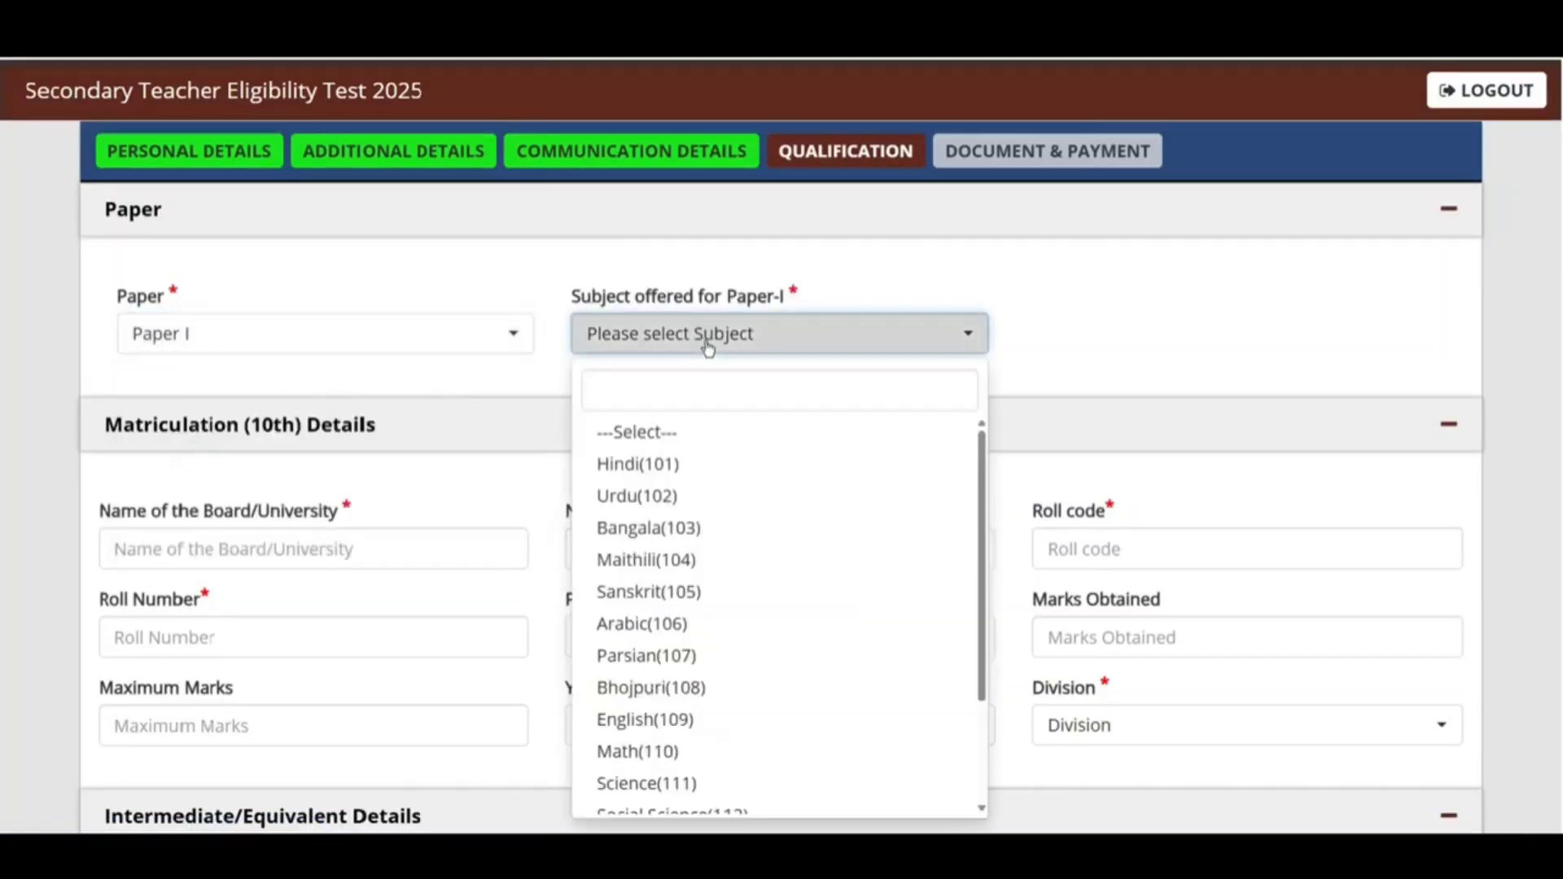
{"action": "left_click", "coordinate": [662, 463]}
{"action": "left_click", "coordinate": [285, 346]}
{"action": "left_click", "coordinate": [213, 497]}
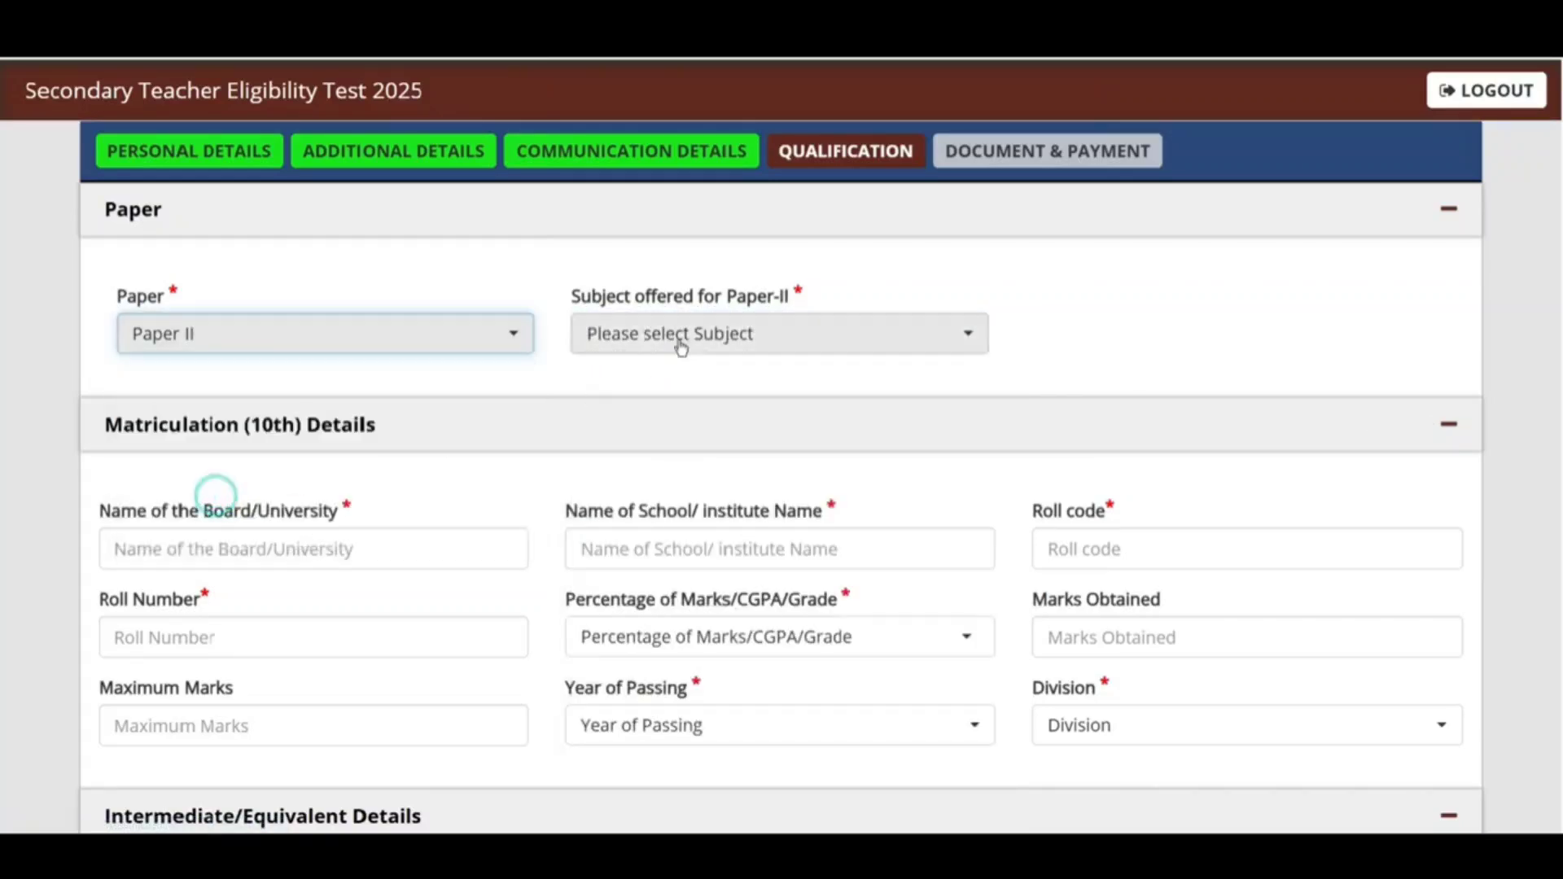
{"action": "left_click", "coordinate": [680, 349]}
{"action": "left_click", "coordinate": [649, 464]}
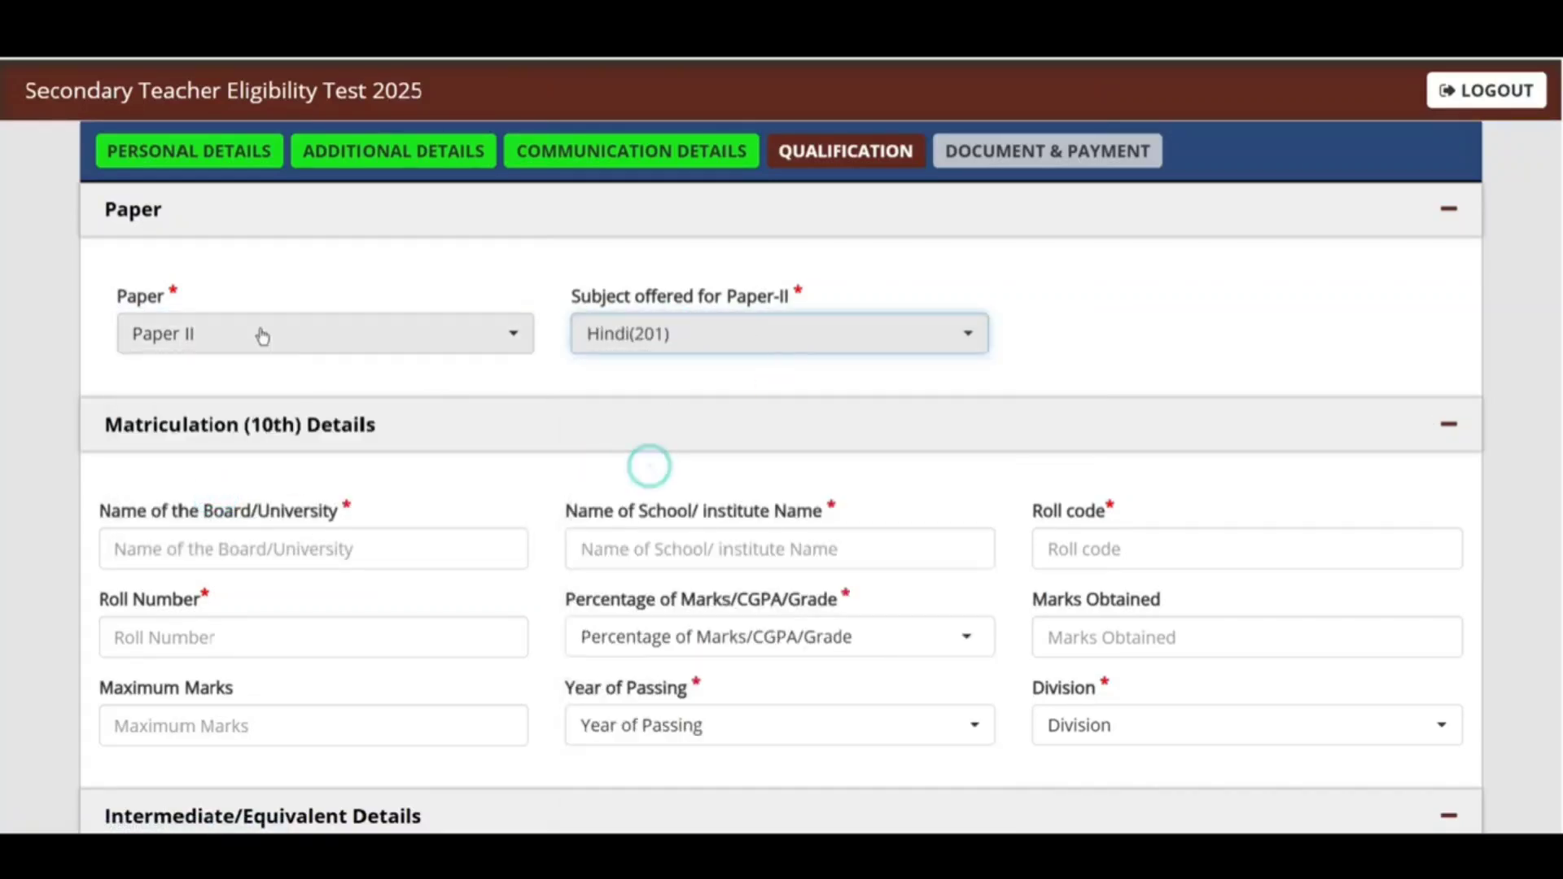
Step: Pick both papers with Hindi(101) and Hindi(201), then settle on Paper I only
{"action": "left_click", "coordinate": [262, 335]}
{"action": "left_click", "coordinate": [208, 527]}
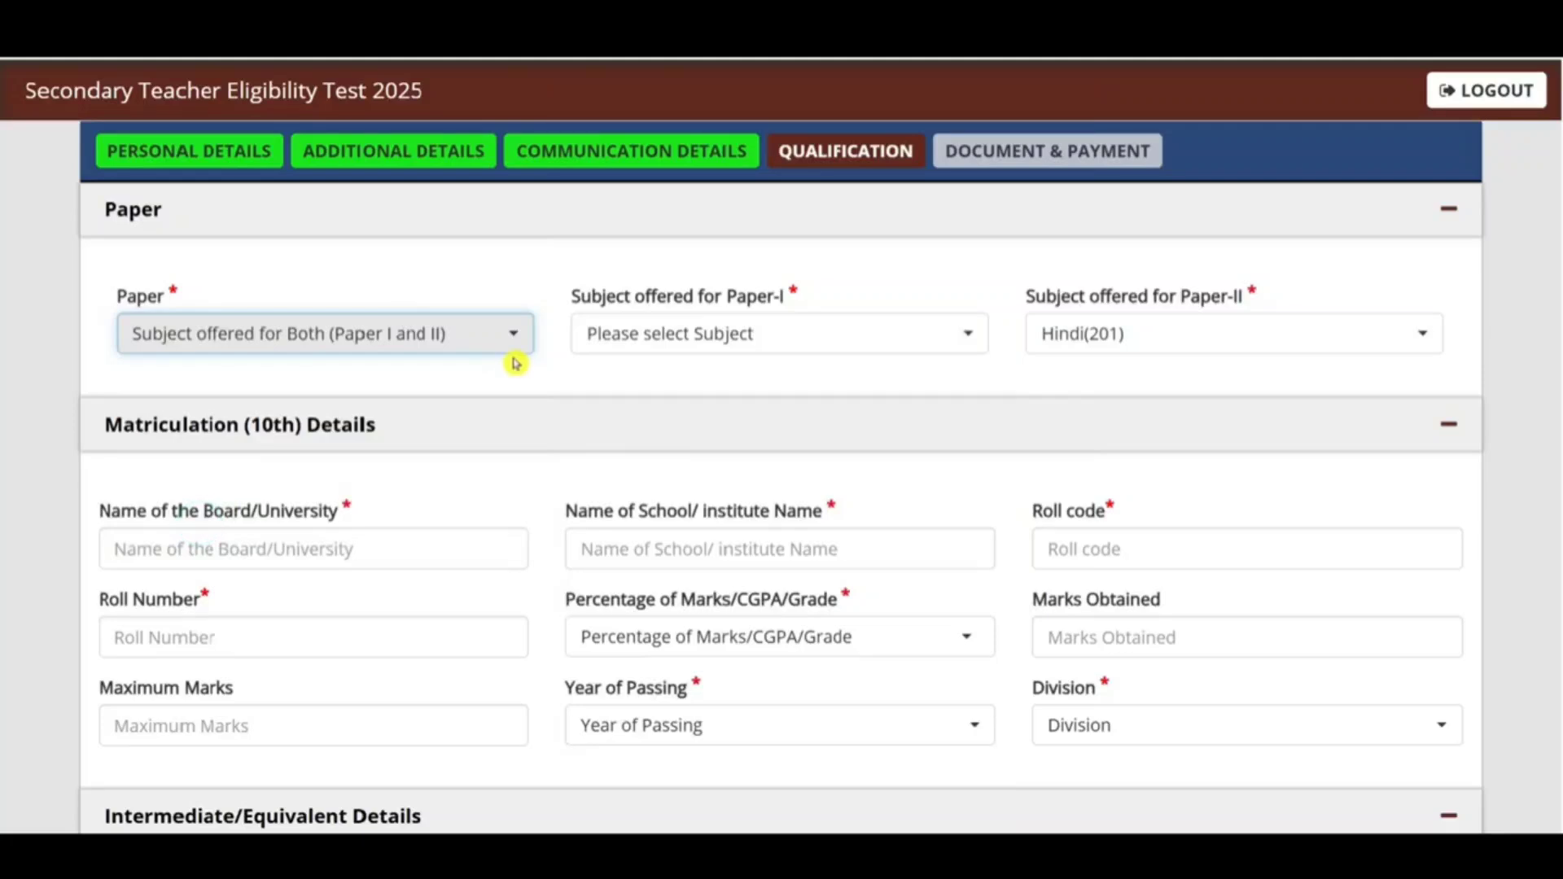
{"action": "left_click", "coordinate": [706, 334]}
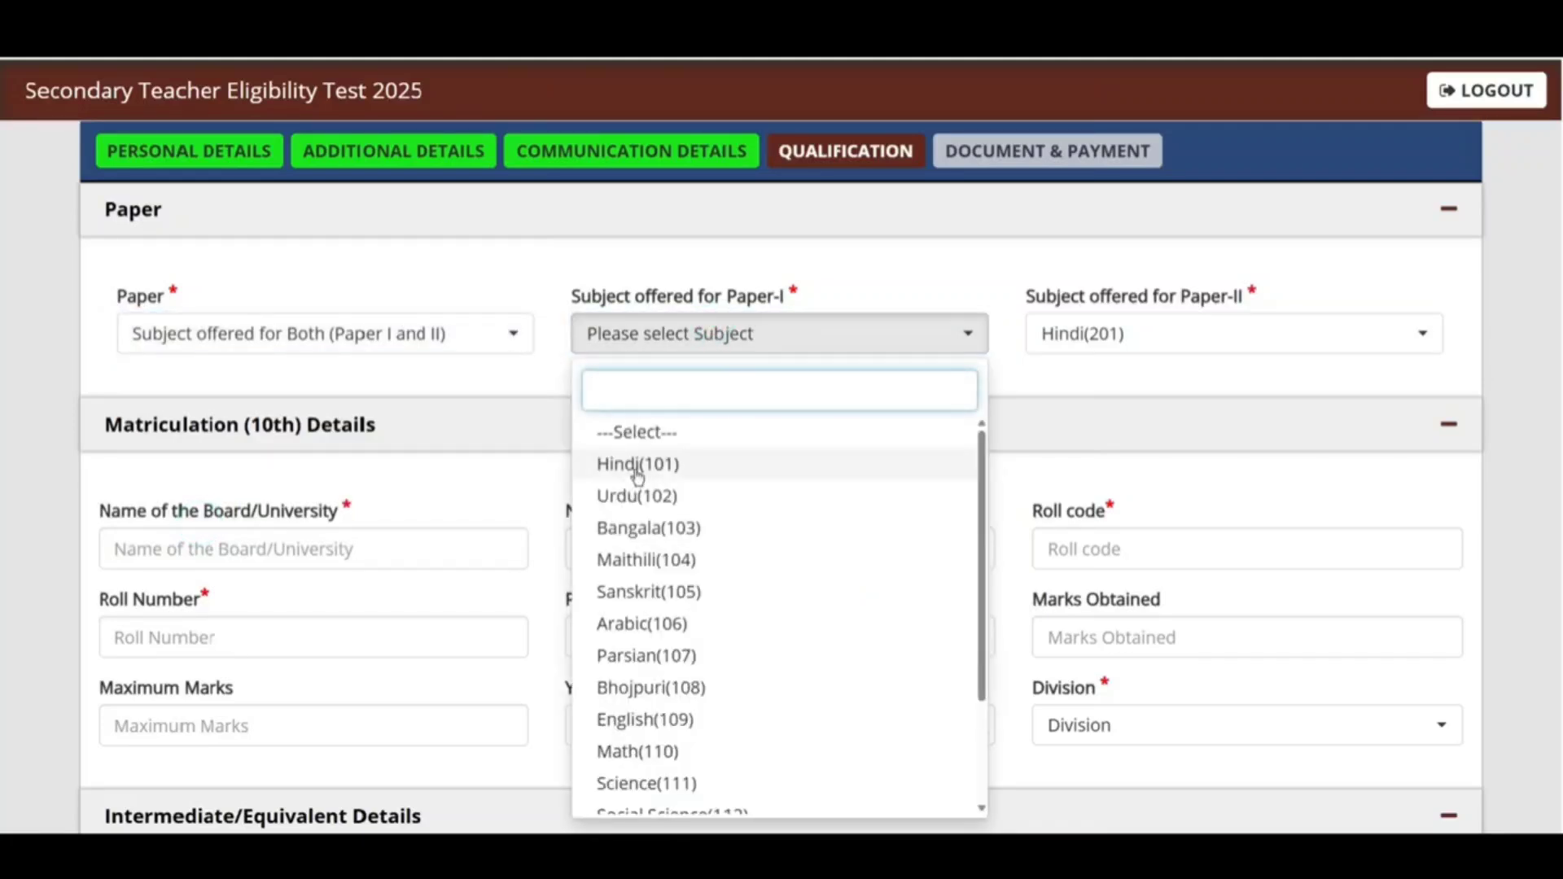
{"action": "left_click", "coordinate": [637, 471]}
{"action": "left_click", "coordinate": [1083, 336]}
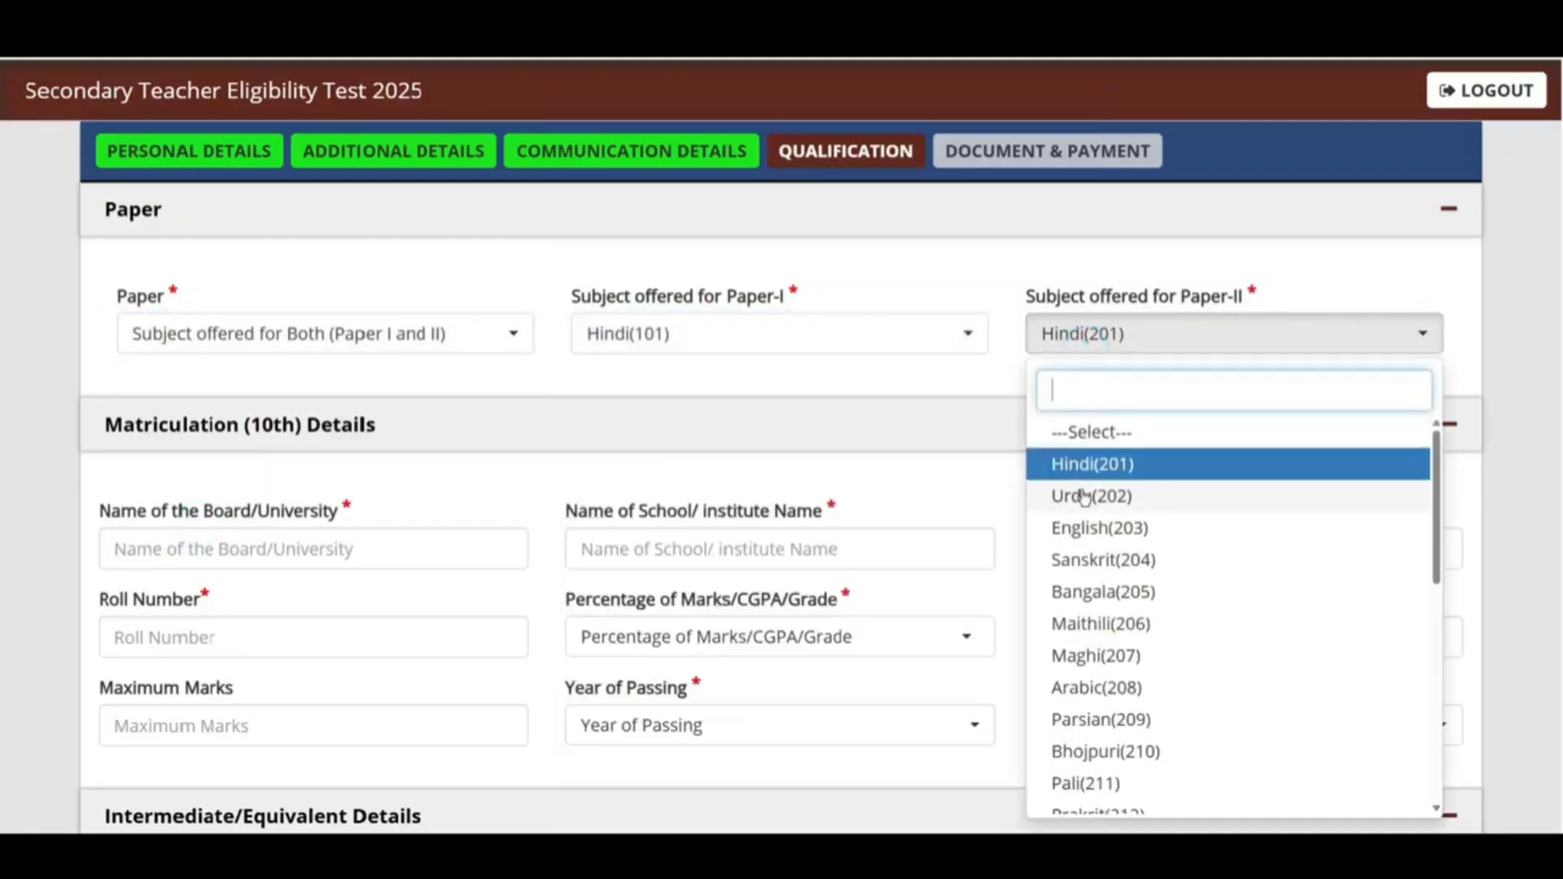
{"action": "left_click", "coordinate": [1132, 466]}
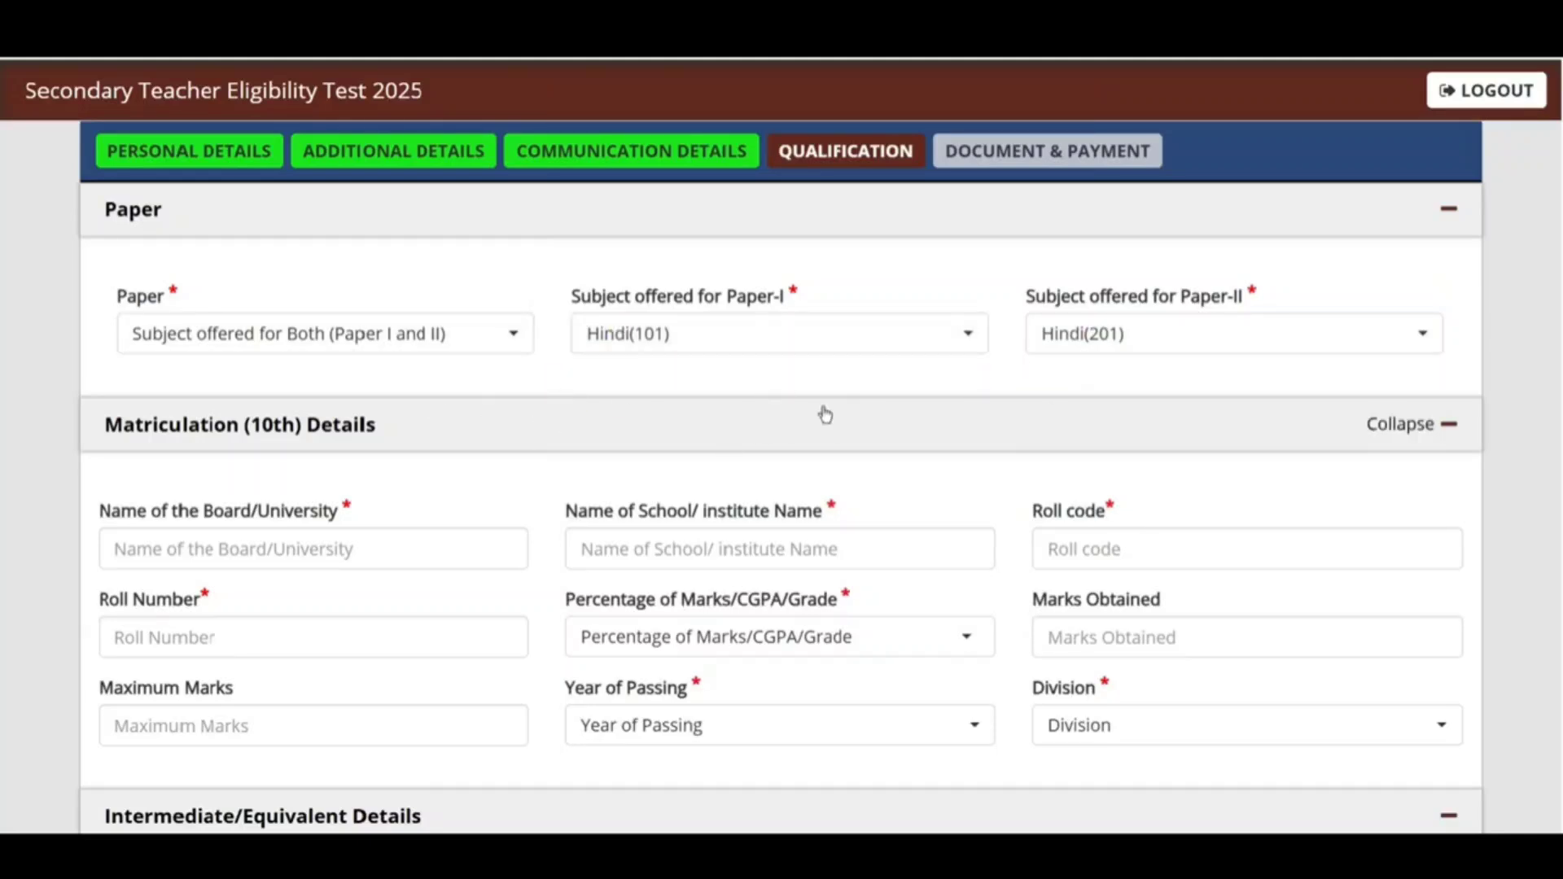
{"action": "left_click", "coordinate": [1149, 330]}
{"action": "left_click", "coordinate": [321, 337]}
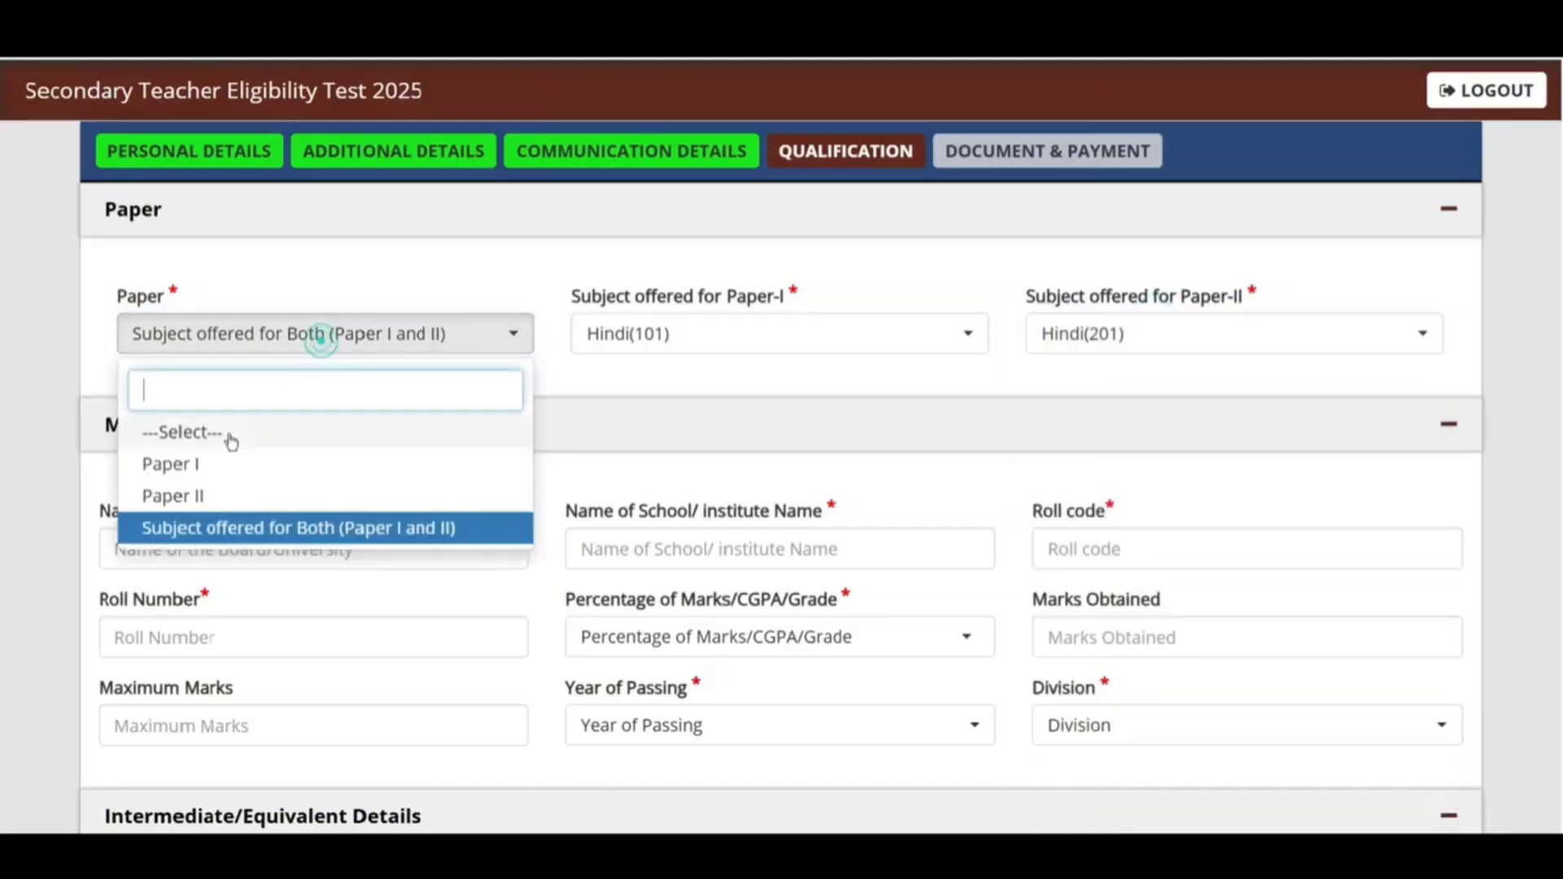
{"action": "left_click", "coordinate": [195, 466]}
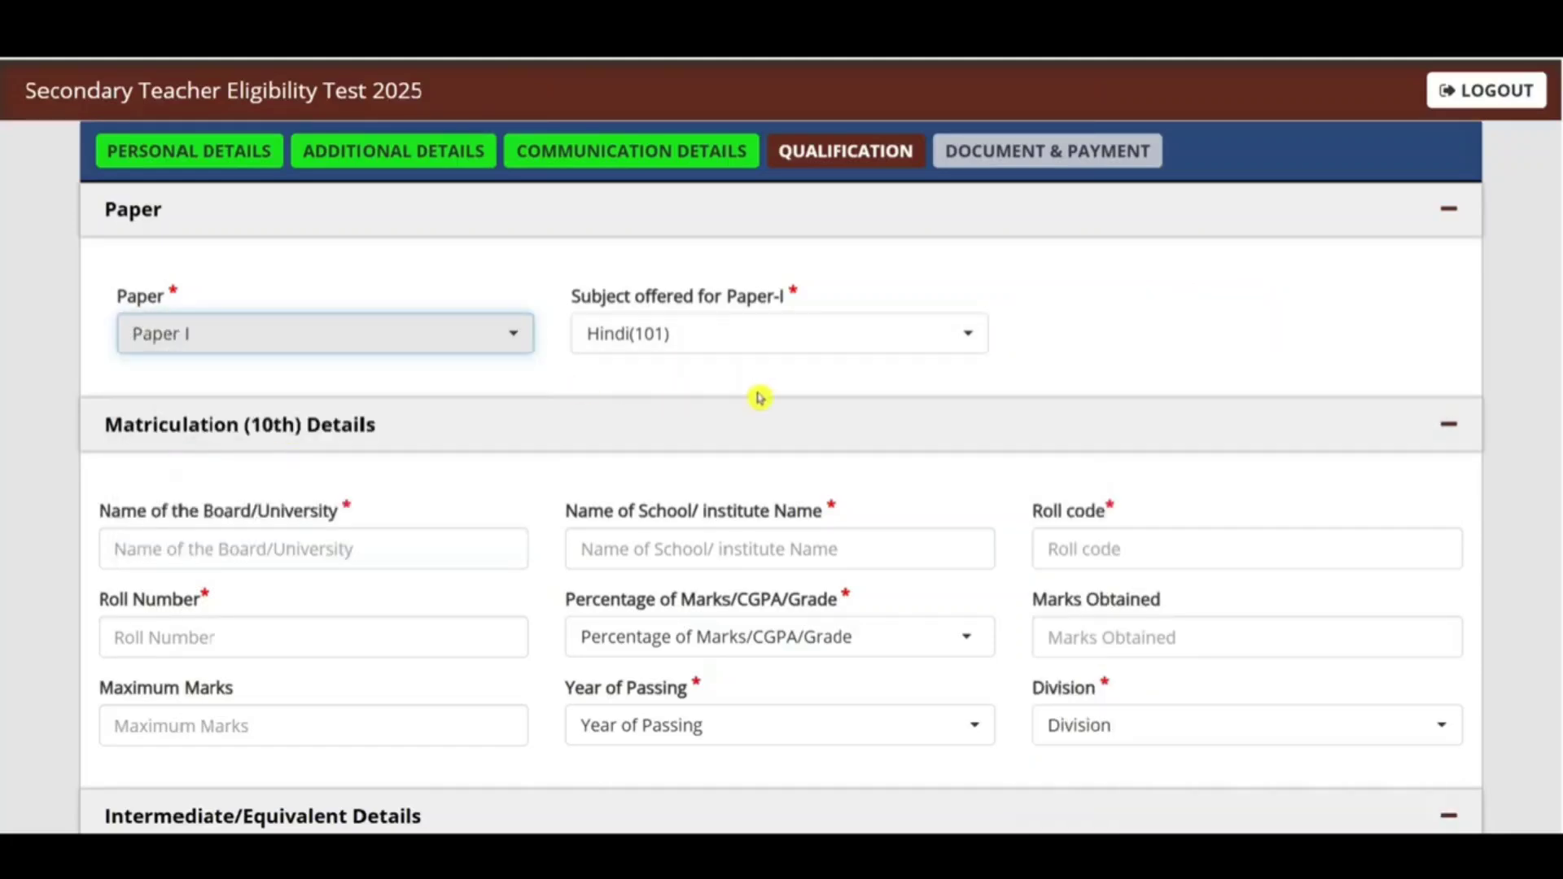
Step: Enter 10th board UP BOARD, school RCP INTER COLLEGE and roll code NA
{"action": "scroll", "coordinate": [757, 397], "scroll_direction": "down", "scroll_amount": 2}
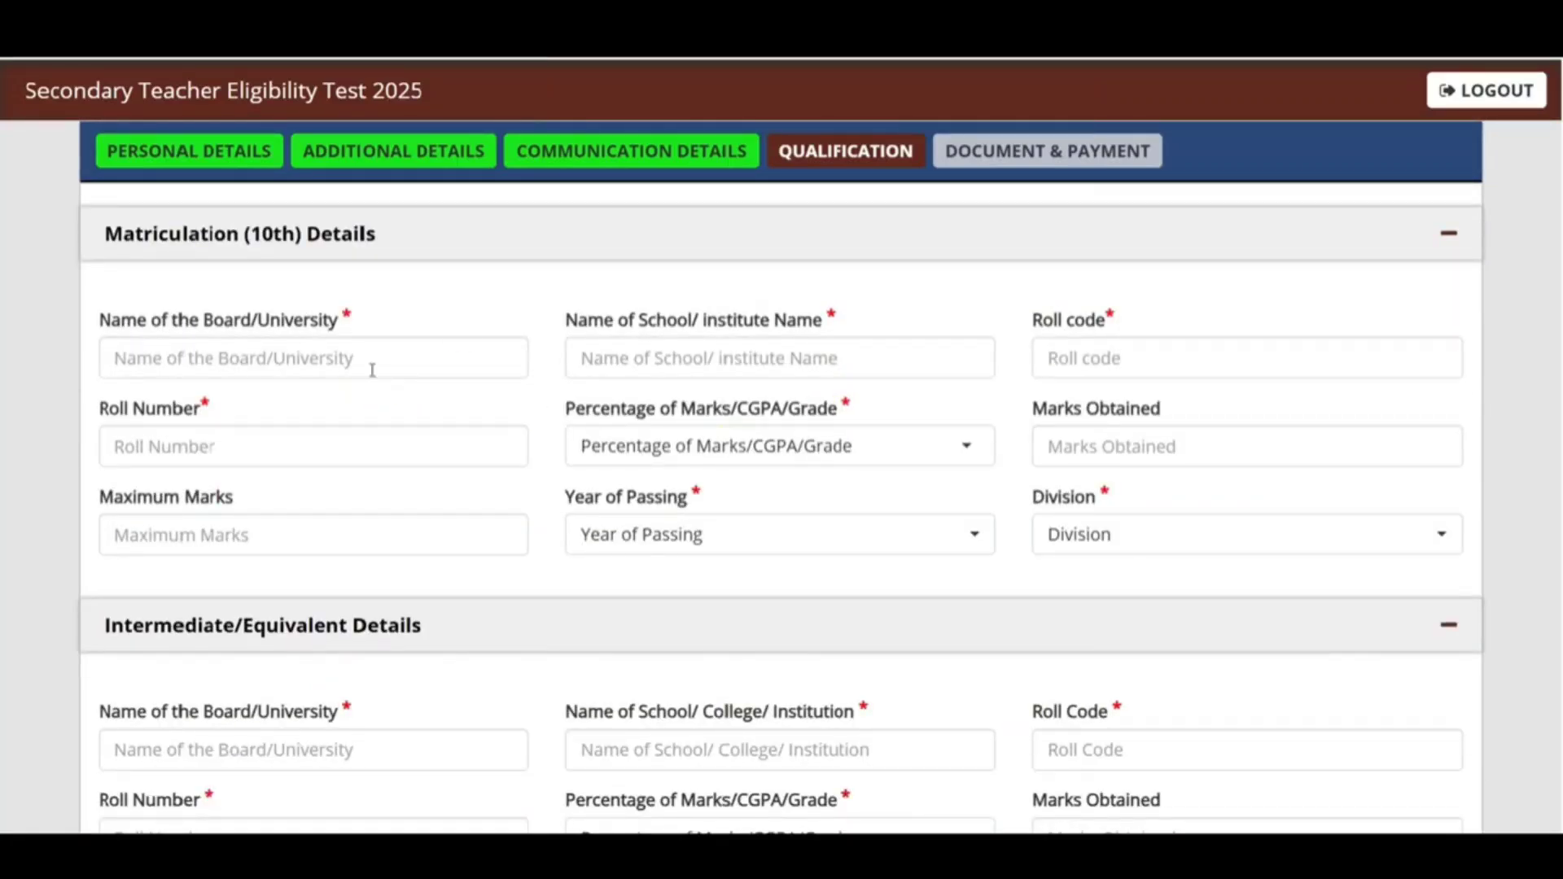
{"action": "left_click", "coordinate": [209, 361]}
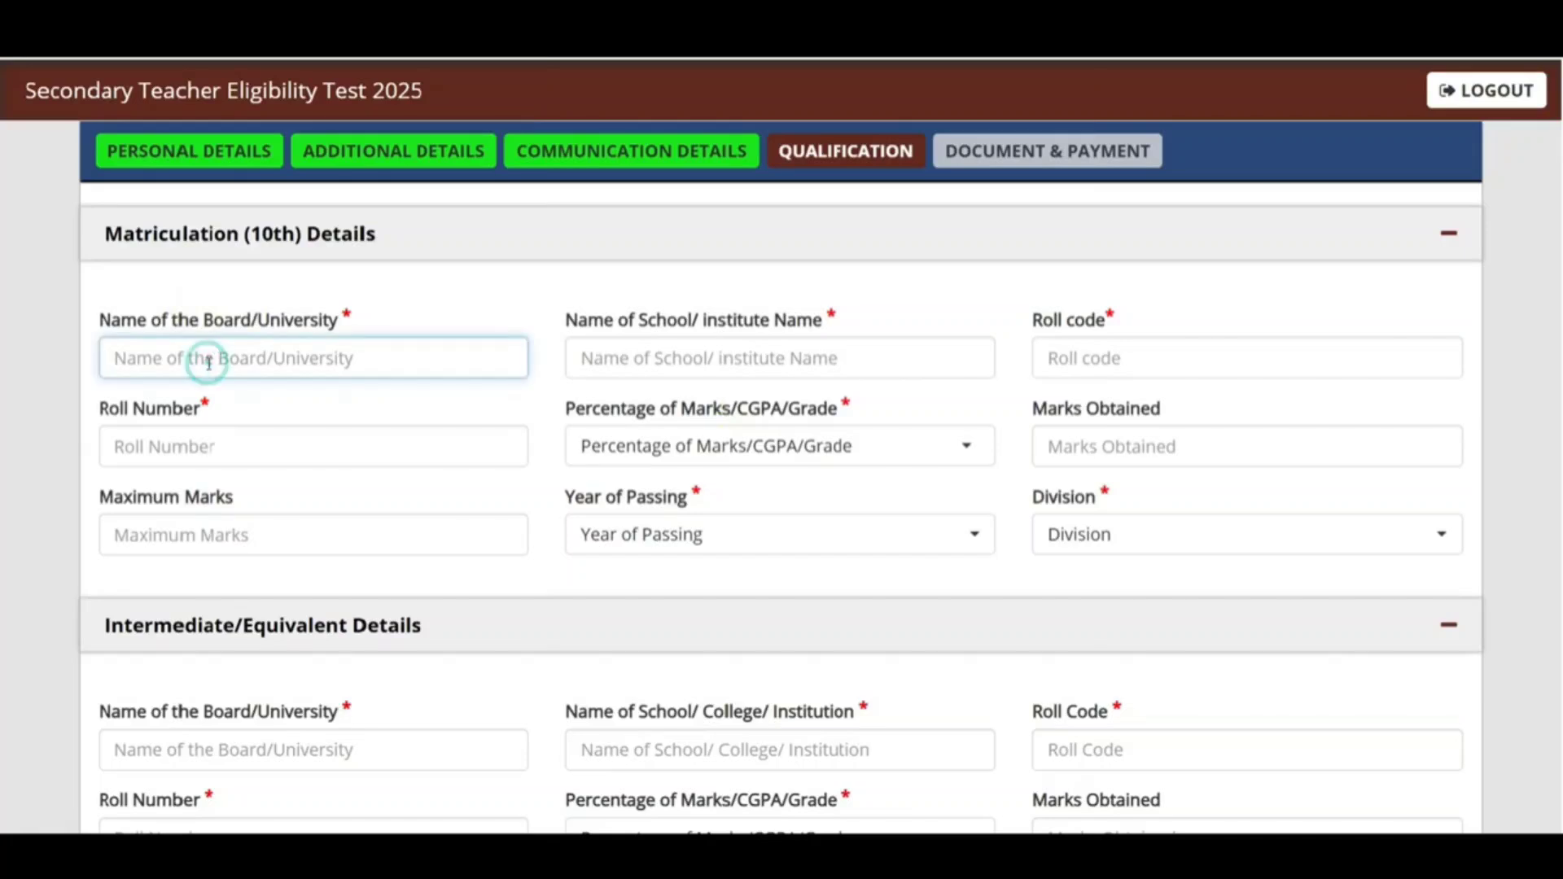
{"action": "type", "text": "UP BOARD"}
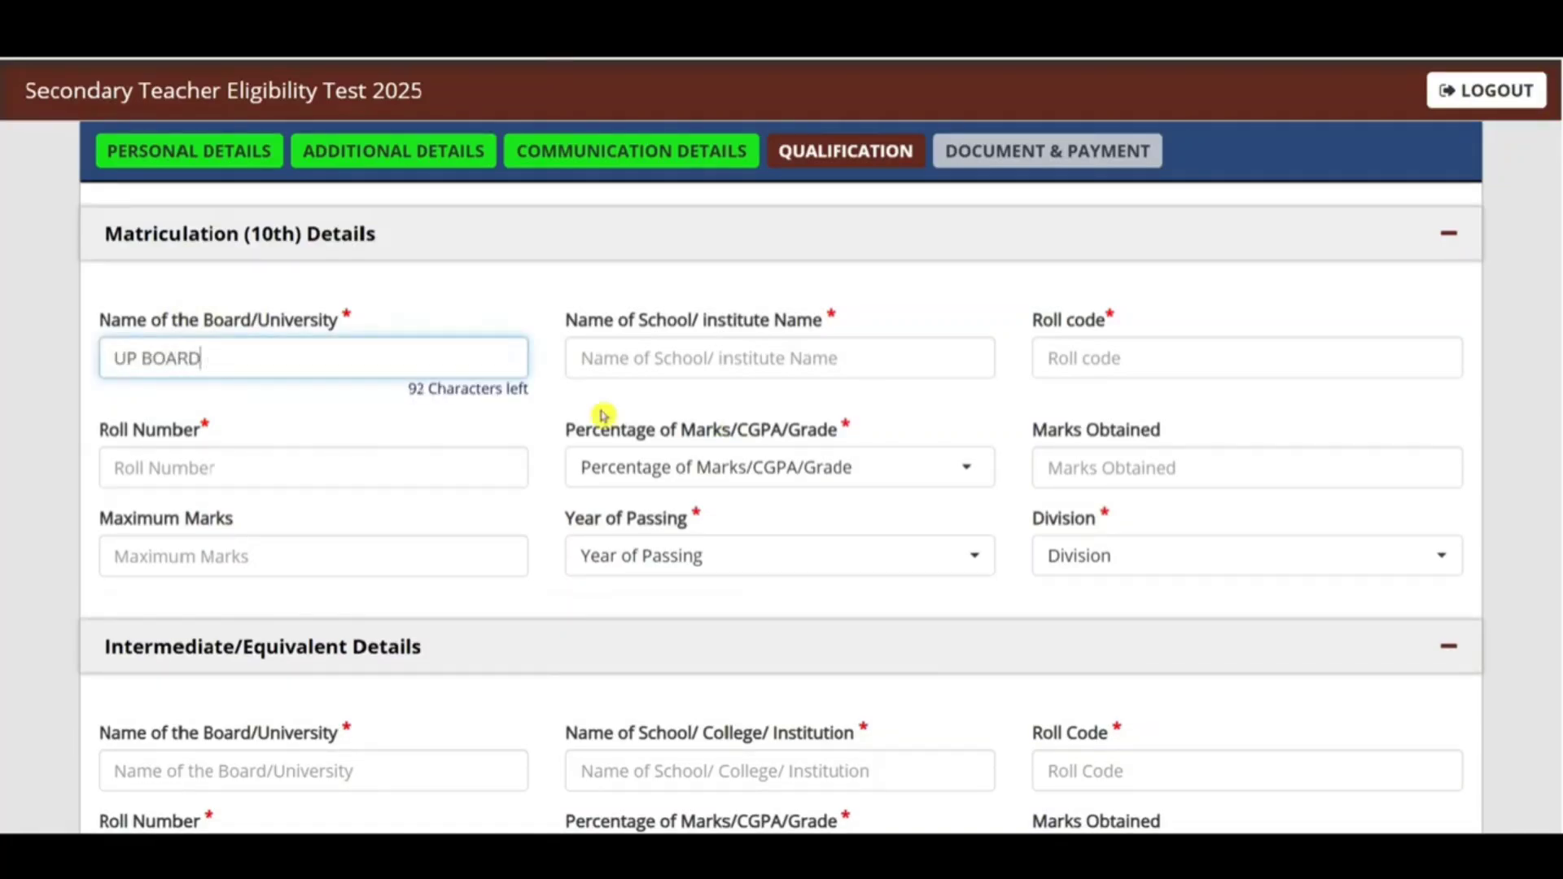
{"action": "left_click", "coordinate": [788, 359]}
{"action": "type", "text": "RCP"}
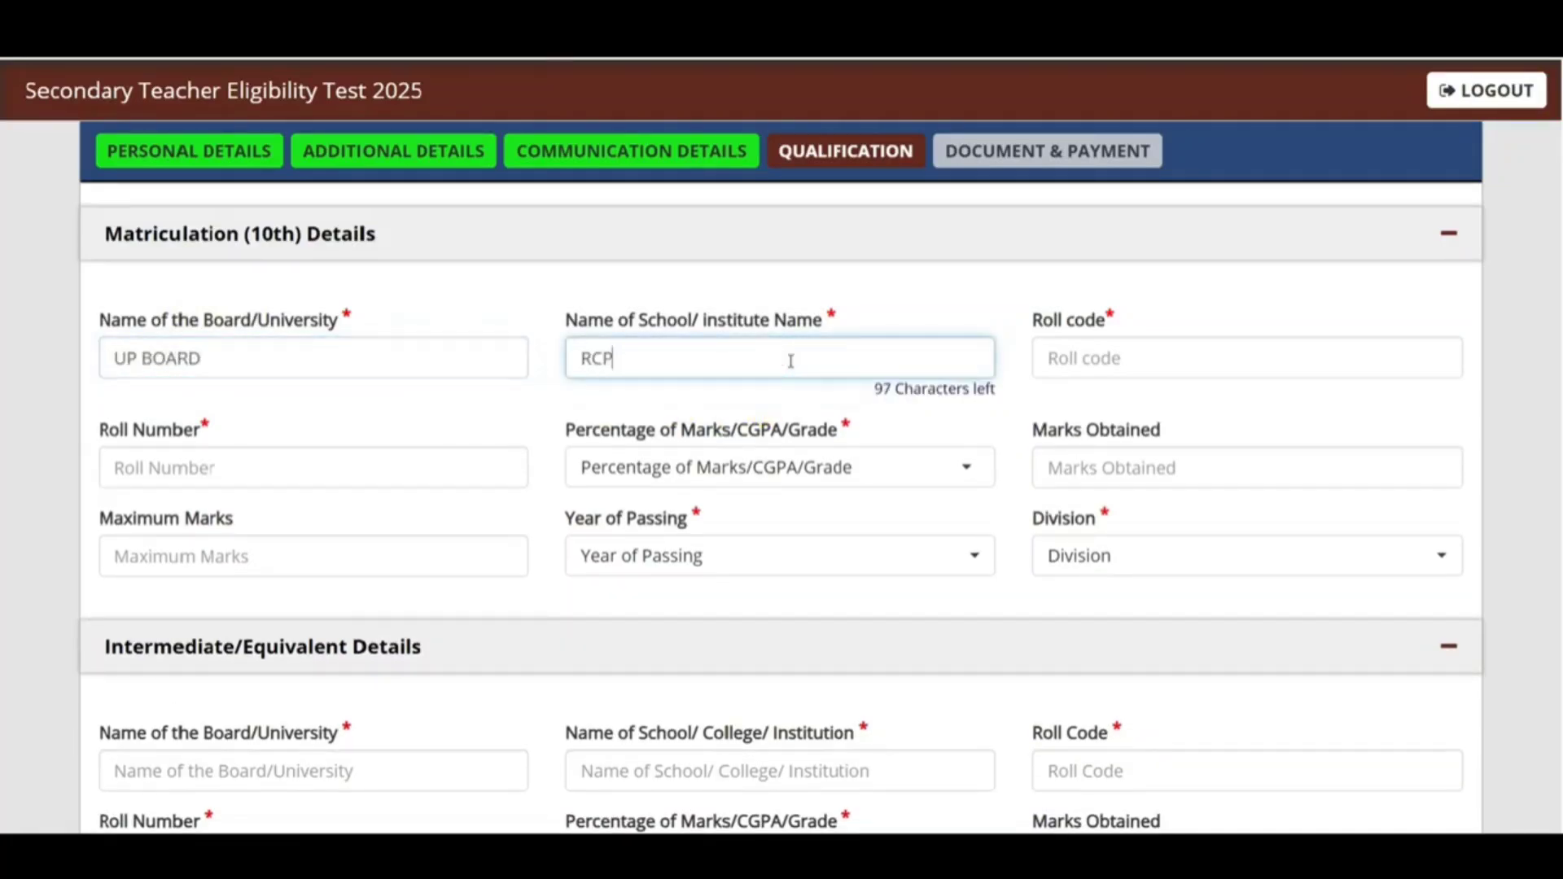
{"action": "type", "text": " INTER COLLEG"}
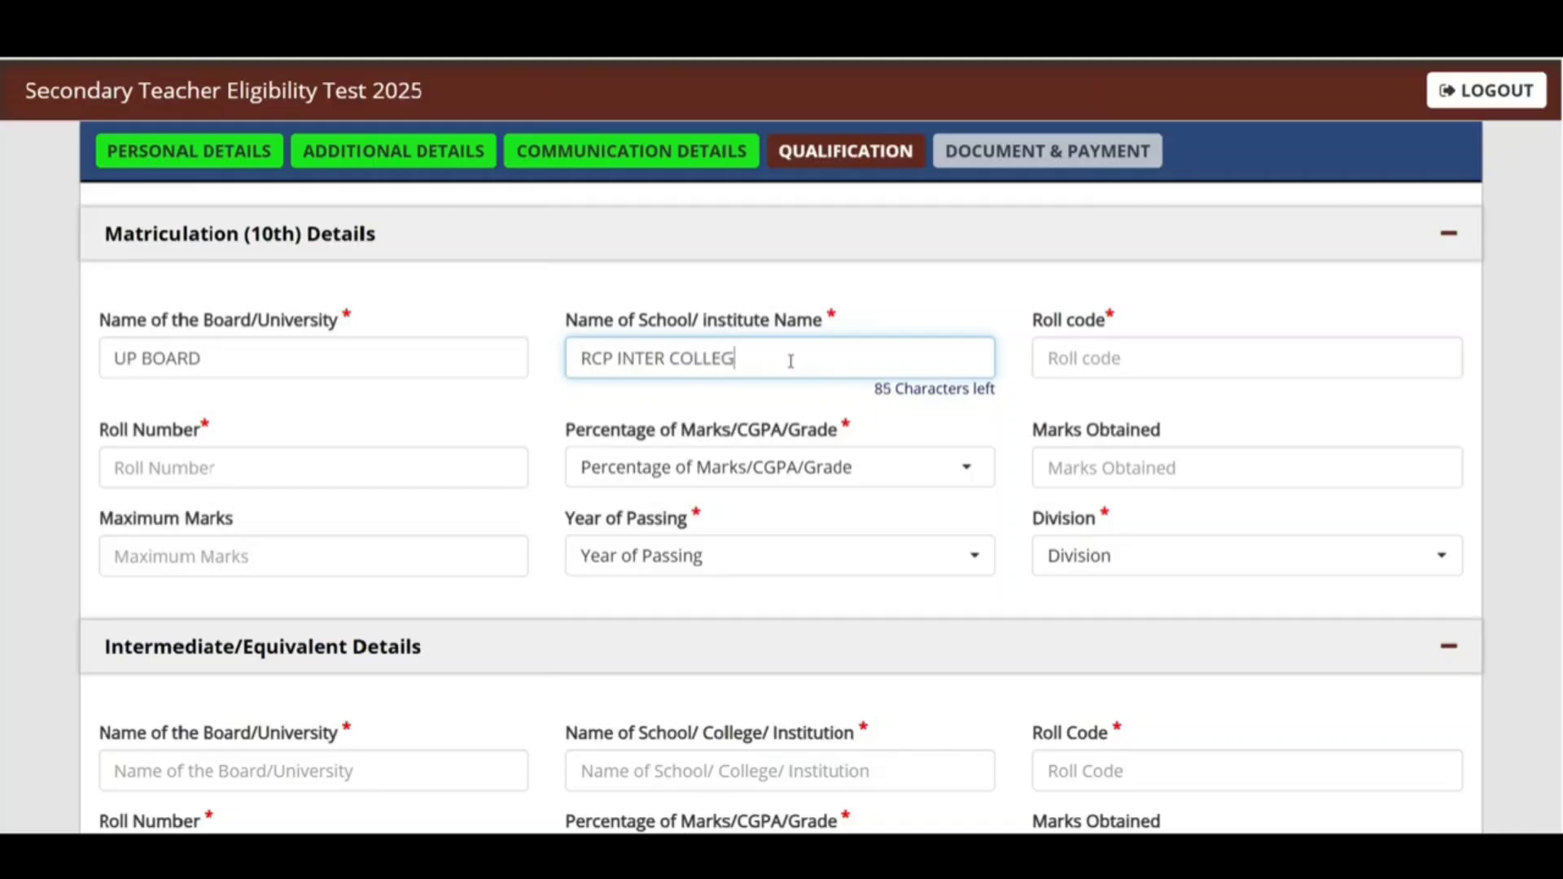
{"action": "type", "text": "E"}
{"action": "left_click", "coordinate": [1166, 368]}
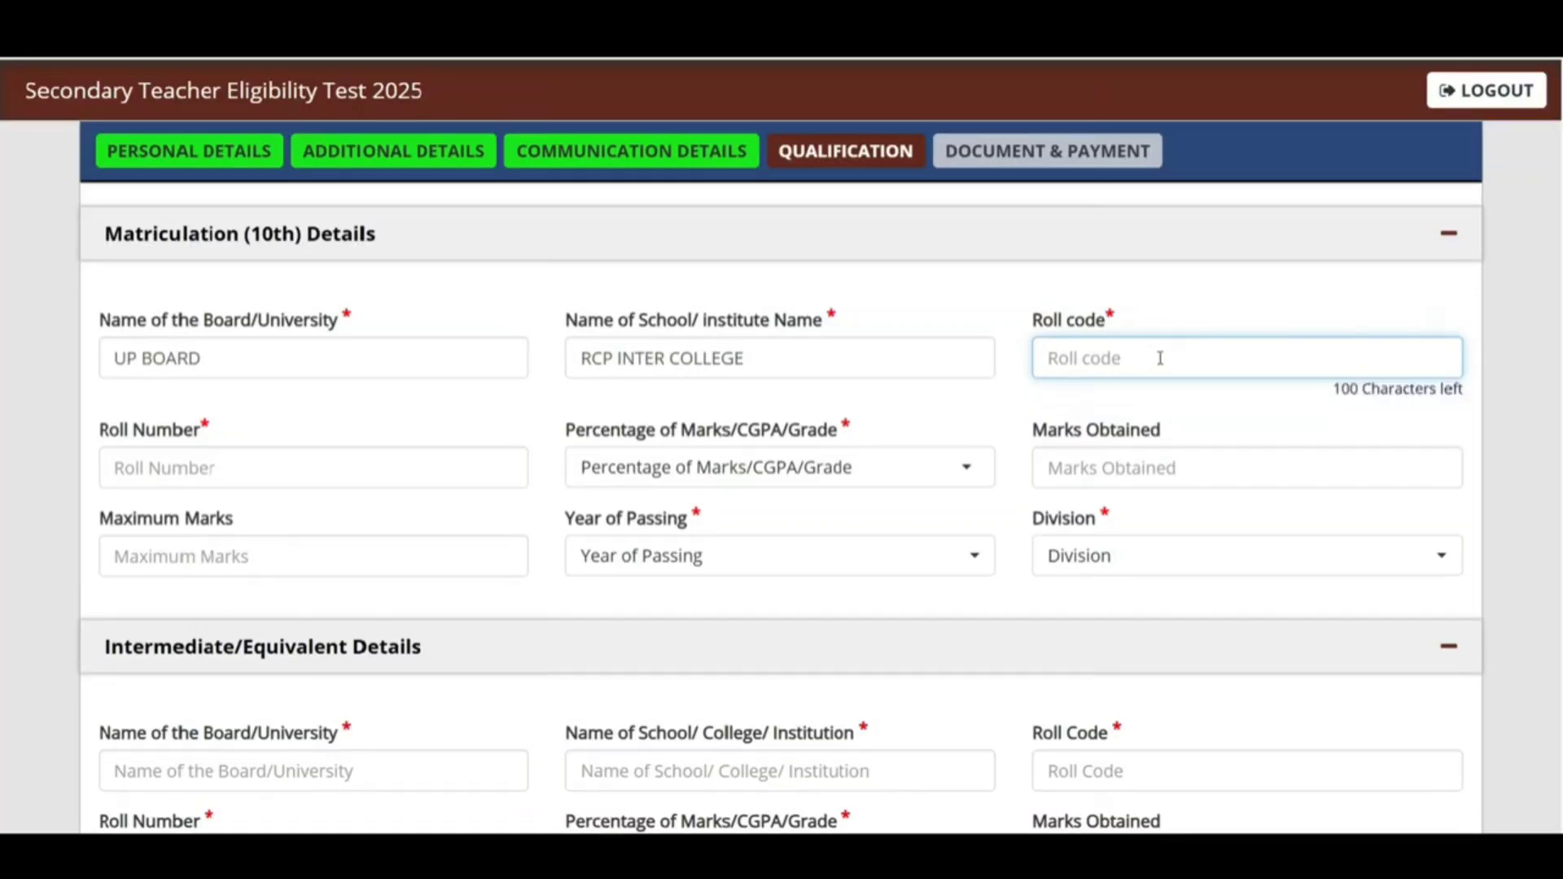
{"action": "type", "text": "NA"}
{"action": "left_click", "coordinate": [1496, 505]}
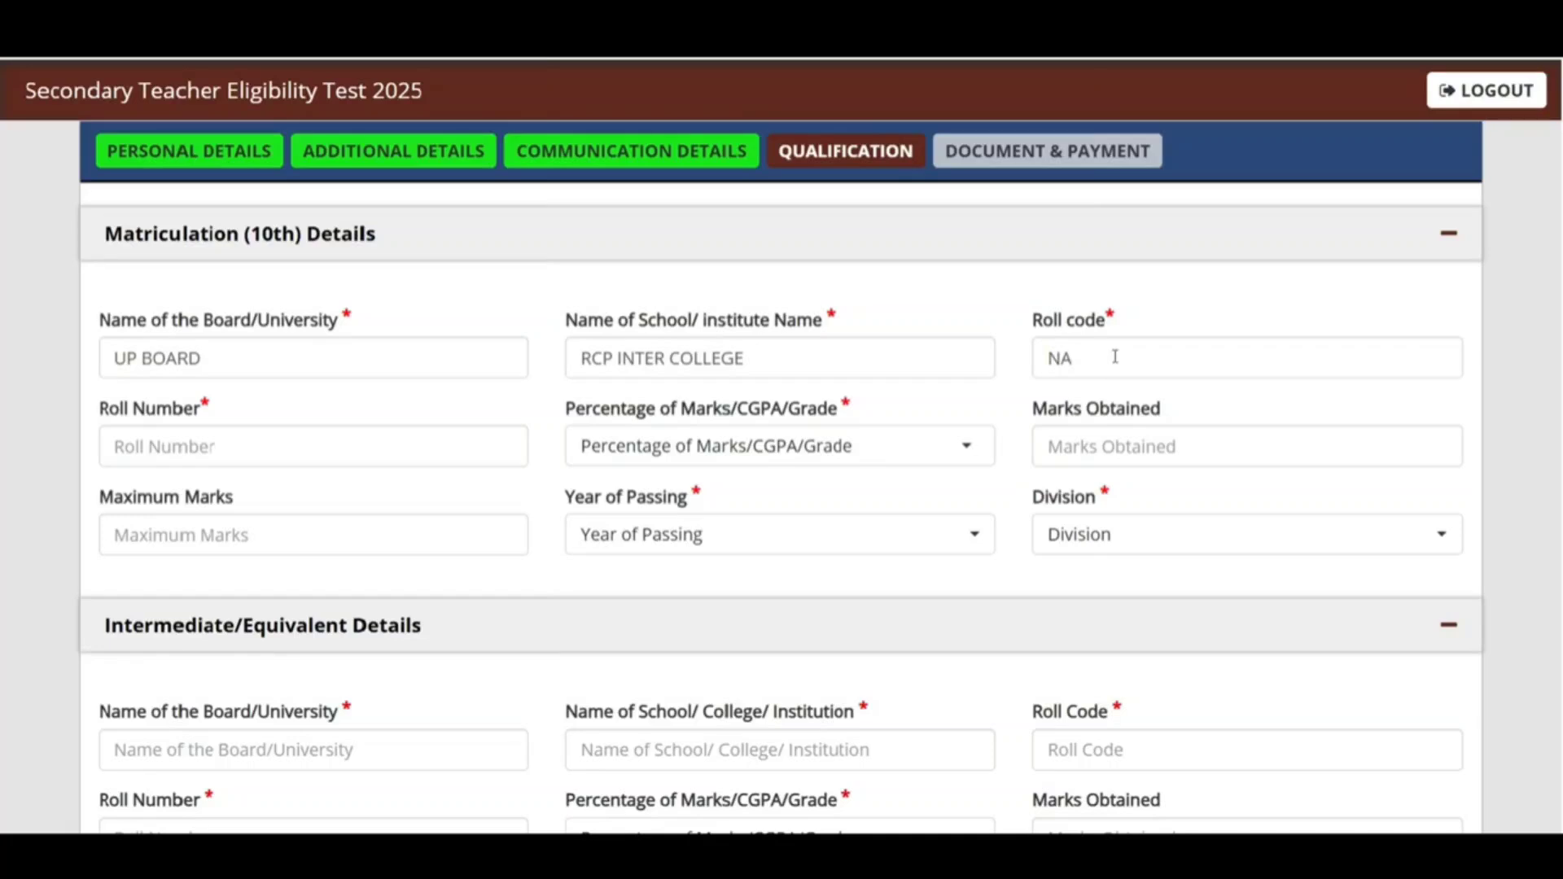
{"action": "left_click", "coordinate": [243, 446]}
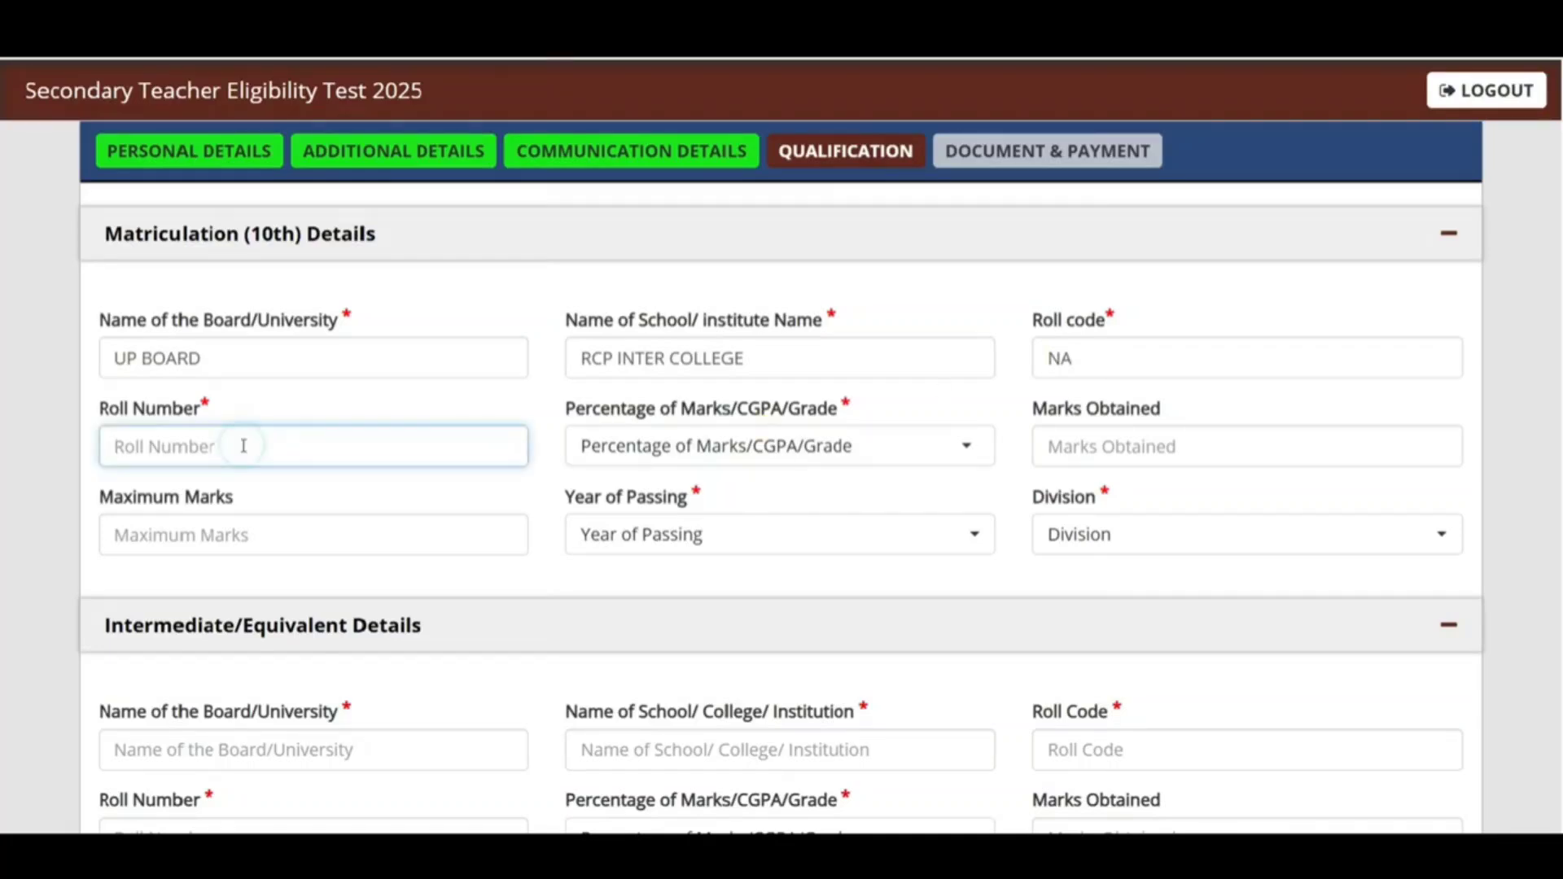
{"action": "type", "text": "07"}
{"action": "key", "text": "BackSpace"}
{"action": "key", "text": "BackSpace"}
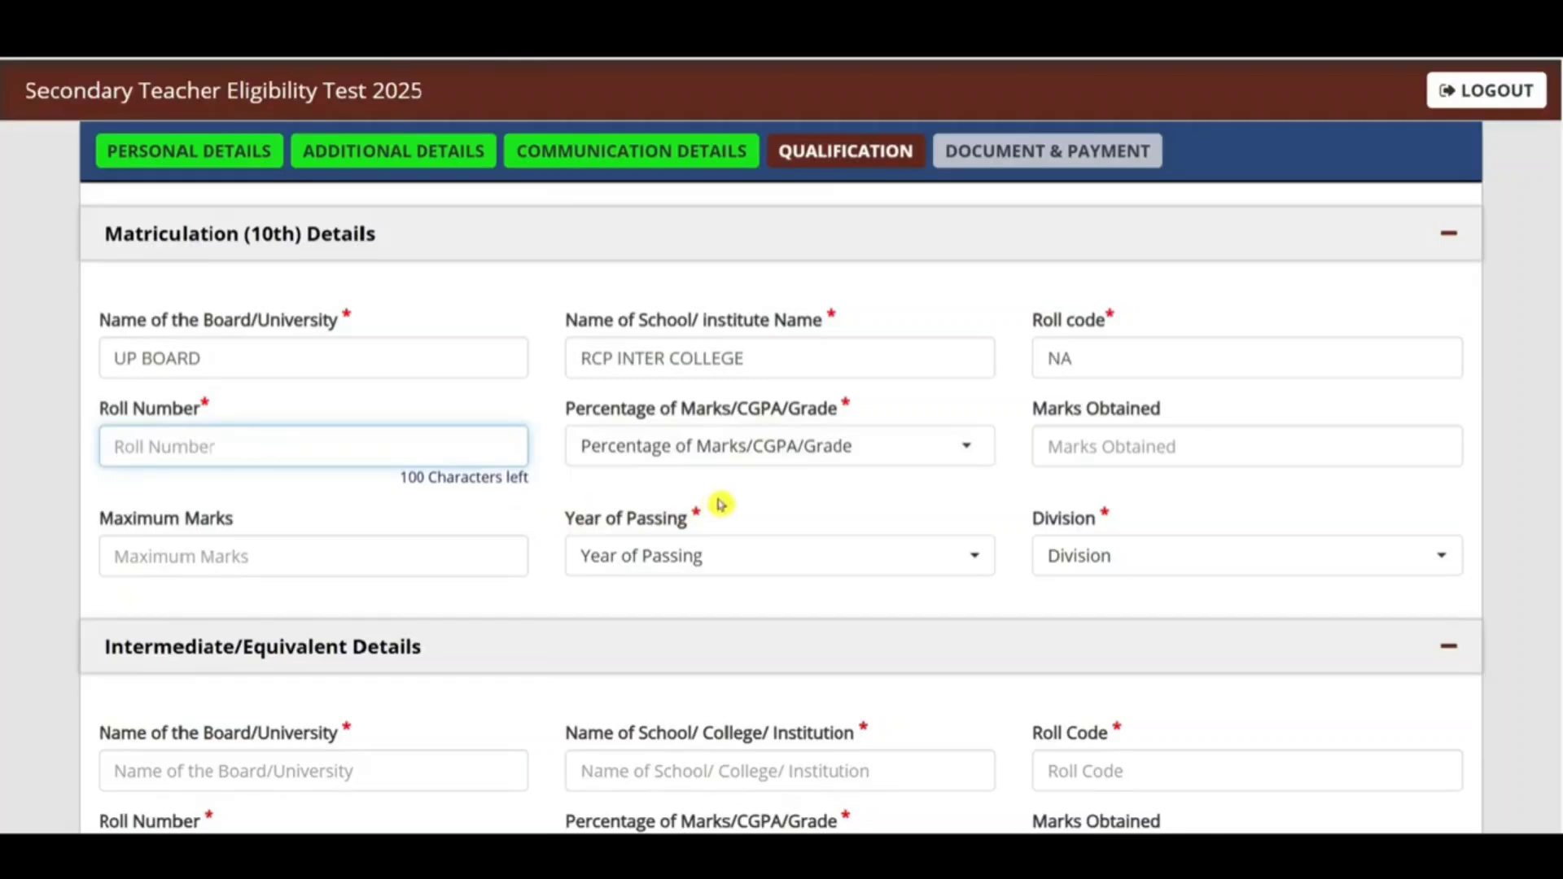
Step: Record 10th marks as Percentage, 597 of 600, passed 2013, First division
{"action": "left_click", "coordinate": [713, 446]}
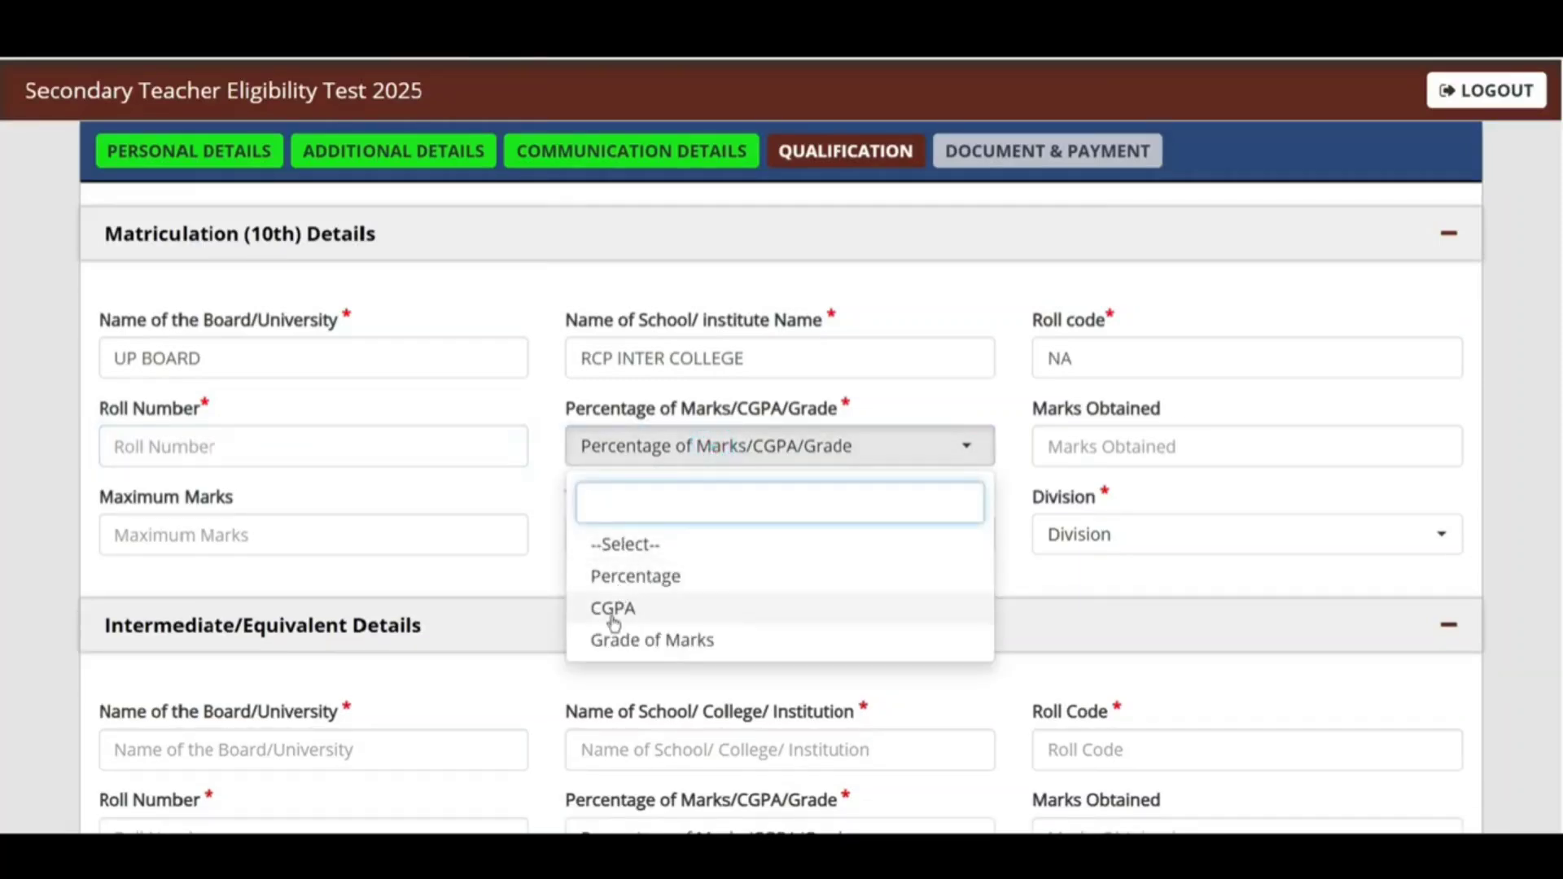
{"action": "left_click", "coordinate": [649, 579]}
{"action": "left_click", "coordinate": [1120, 449]}
{"action": "type", "text": "597"}
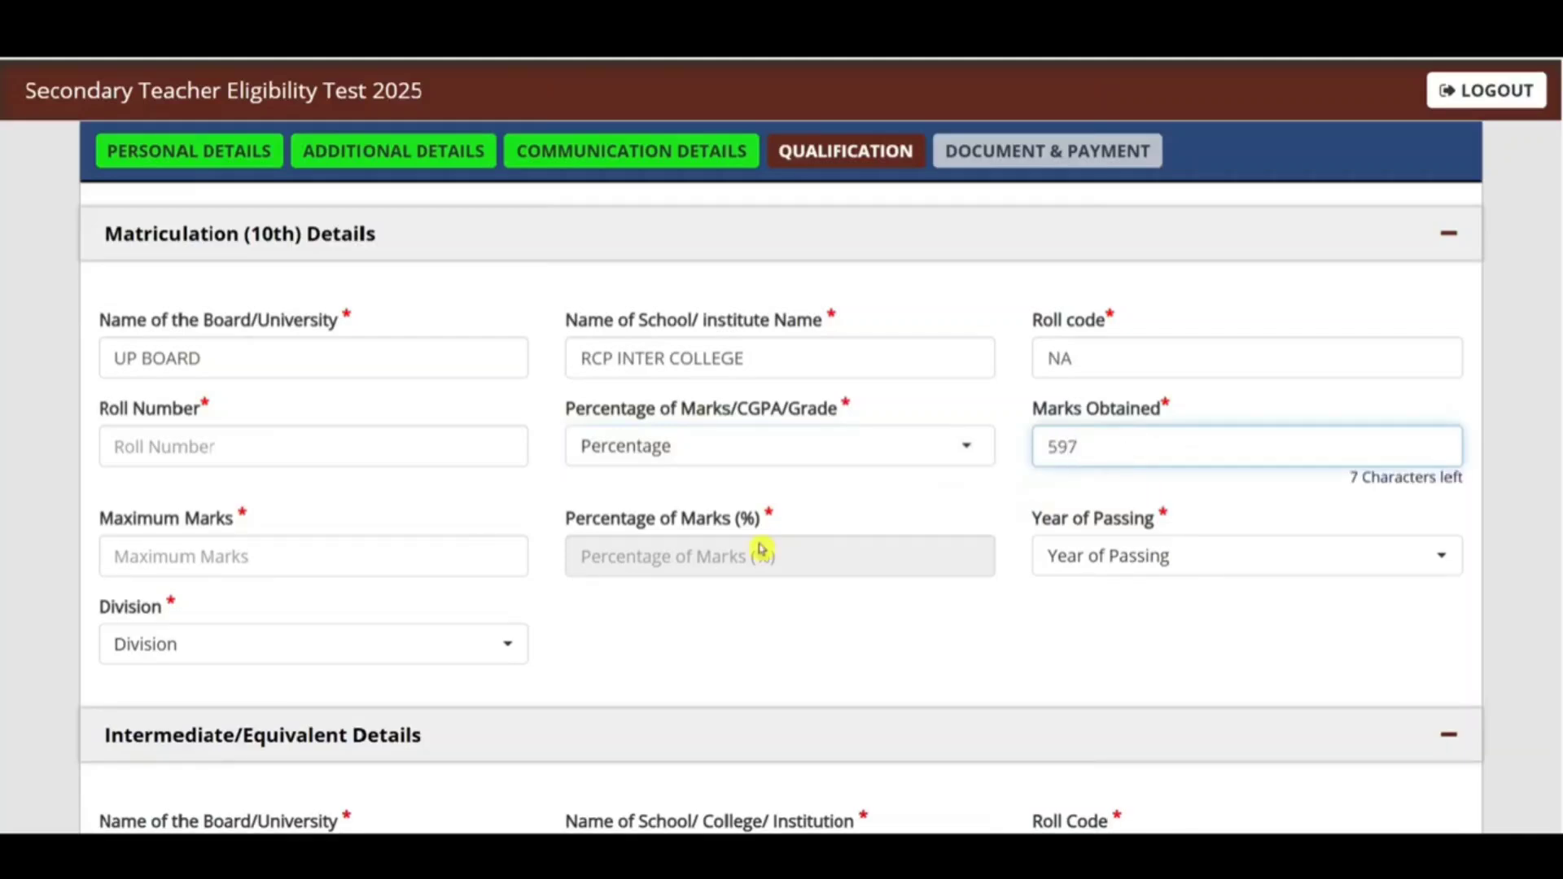
{"action": "left_click", "coordinate": [318, 562]}
{"action": "type", "text": "600"}
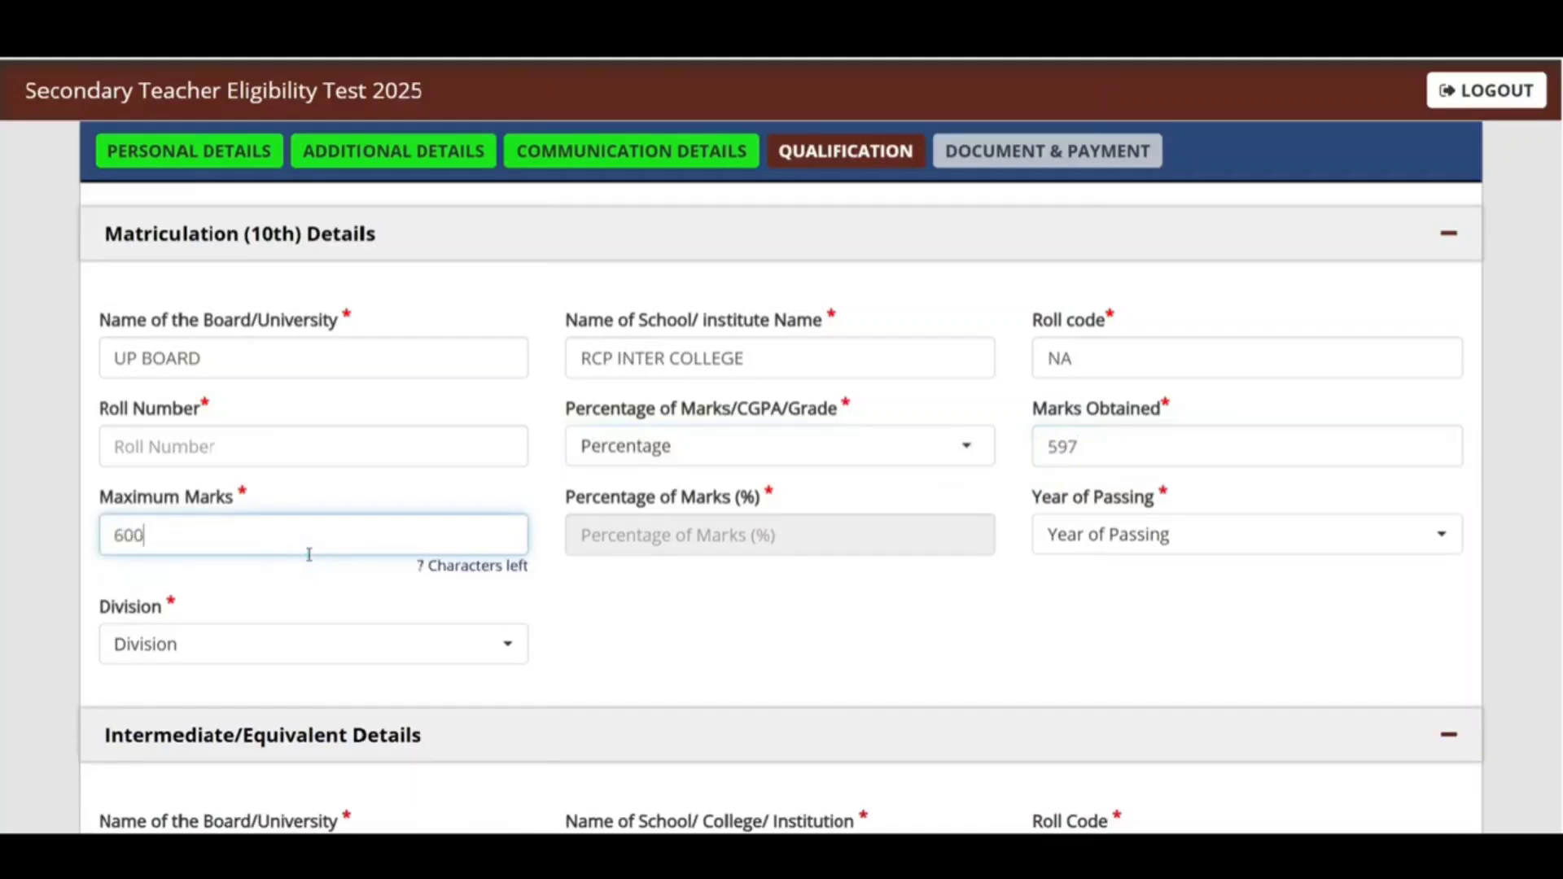
{"action": "left_click", "coordinate": [691, 627]}
{"action": "left_click", "coordinate": [1095, 541]}
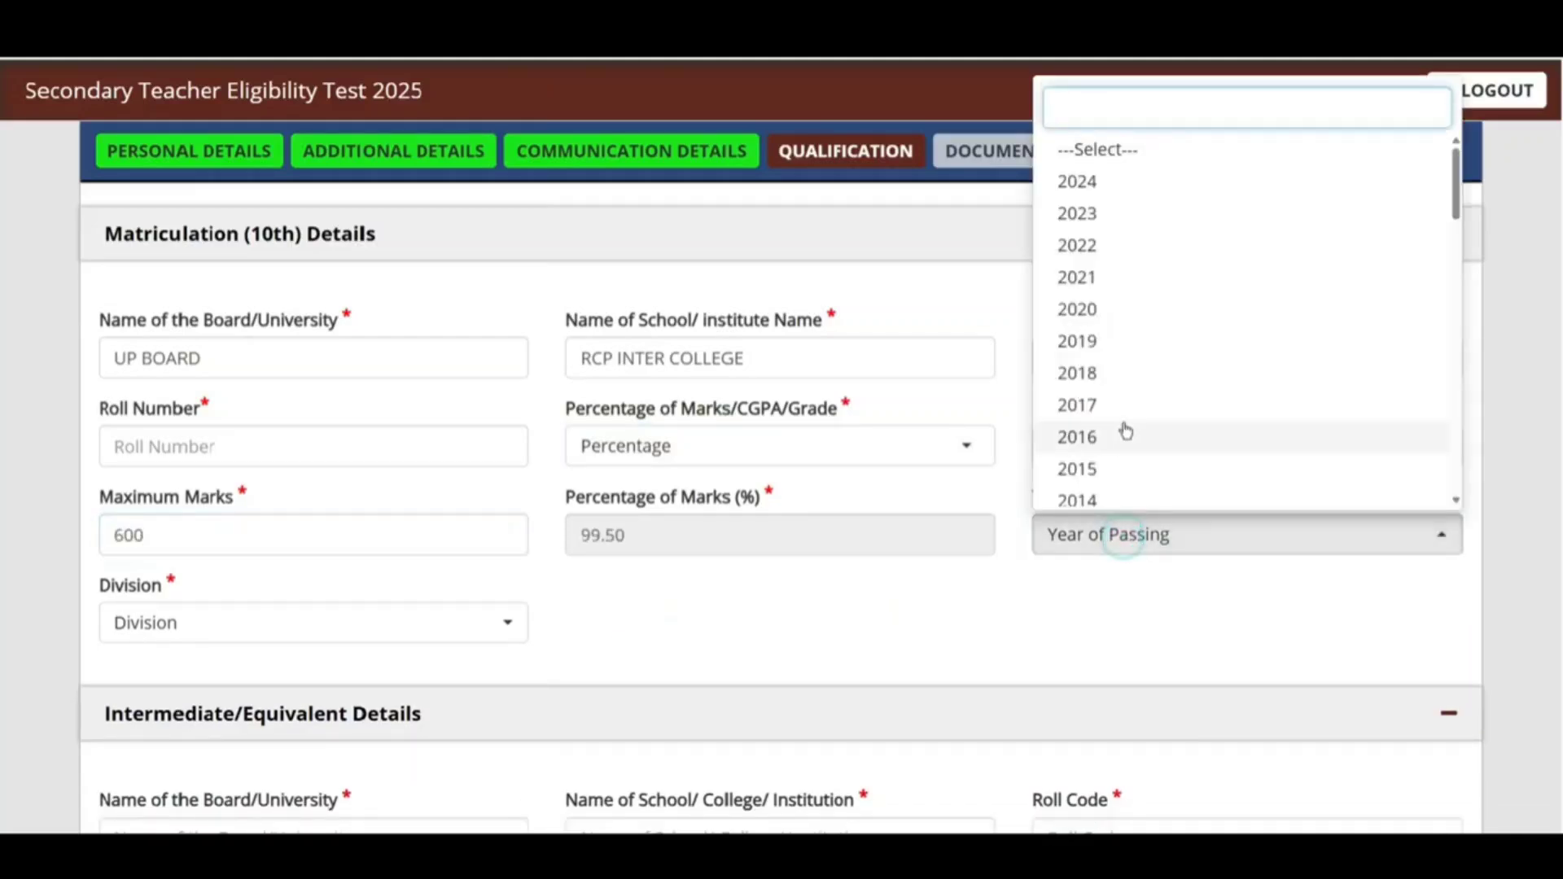
{"action": "scroll", "coordinate": [1457, 192], "scroll_direction": "down", "scroll_amount": 1}
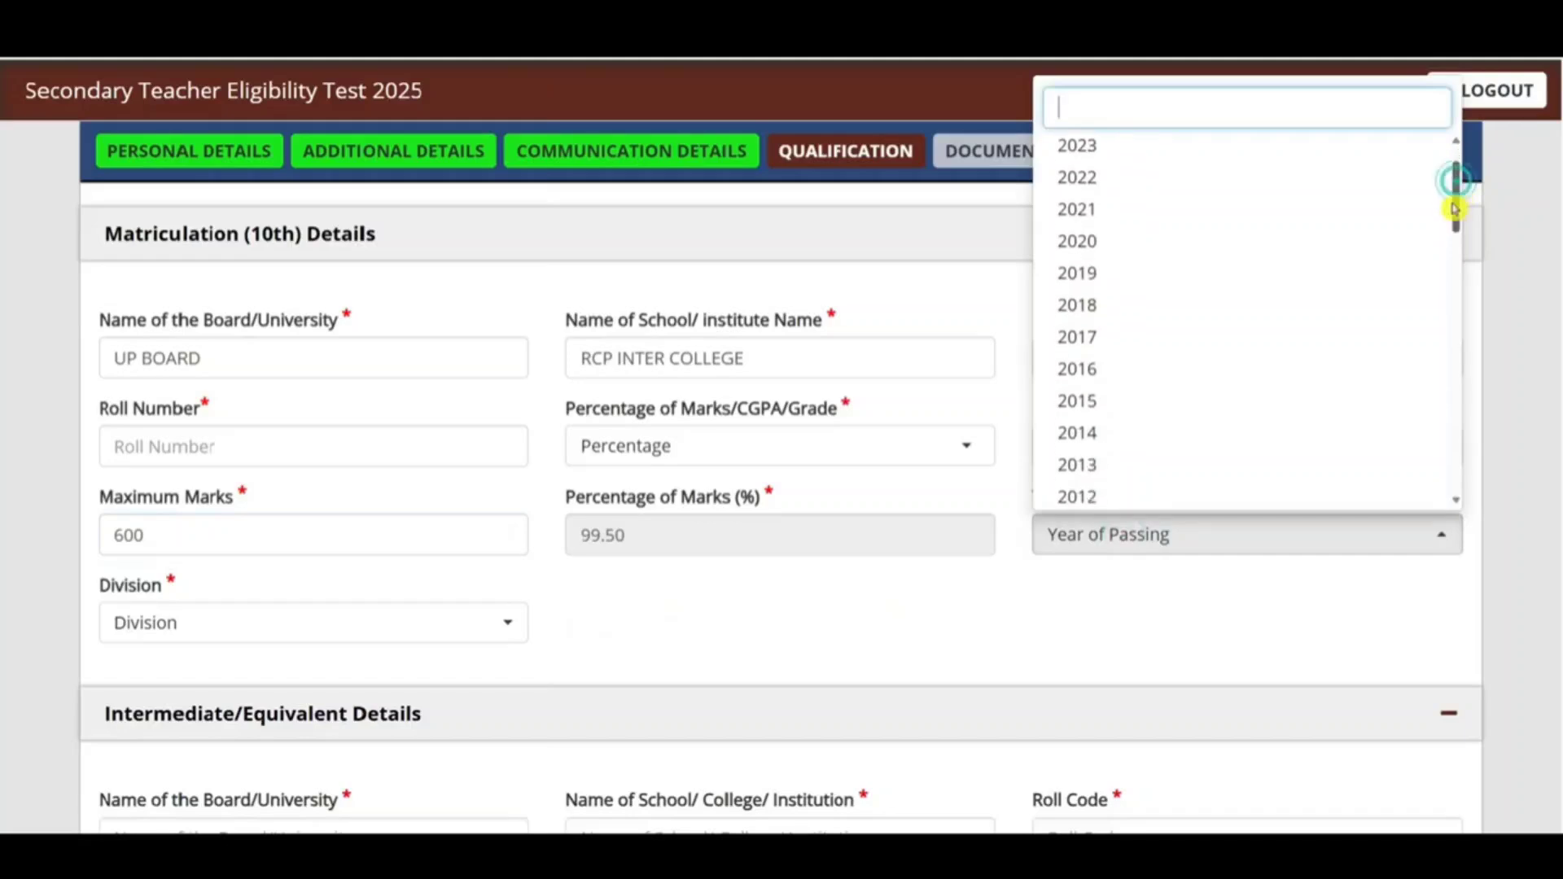
{"action": "left_click", "coordinate": [1123, 458]}
{"action": "left_click", "coordinate": [319, 631]}
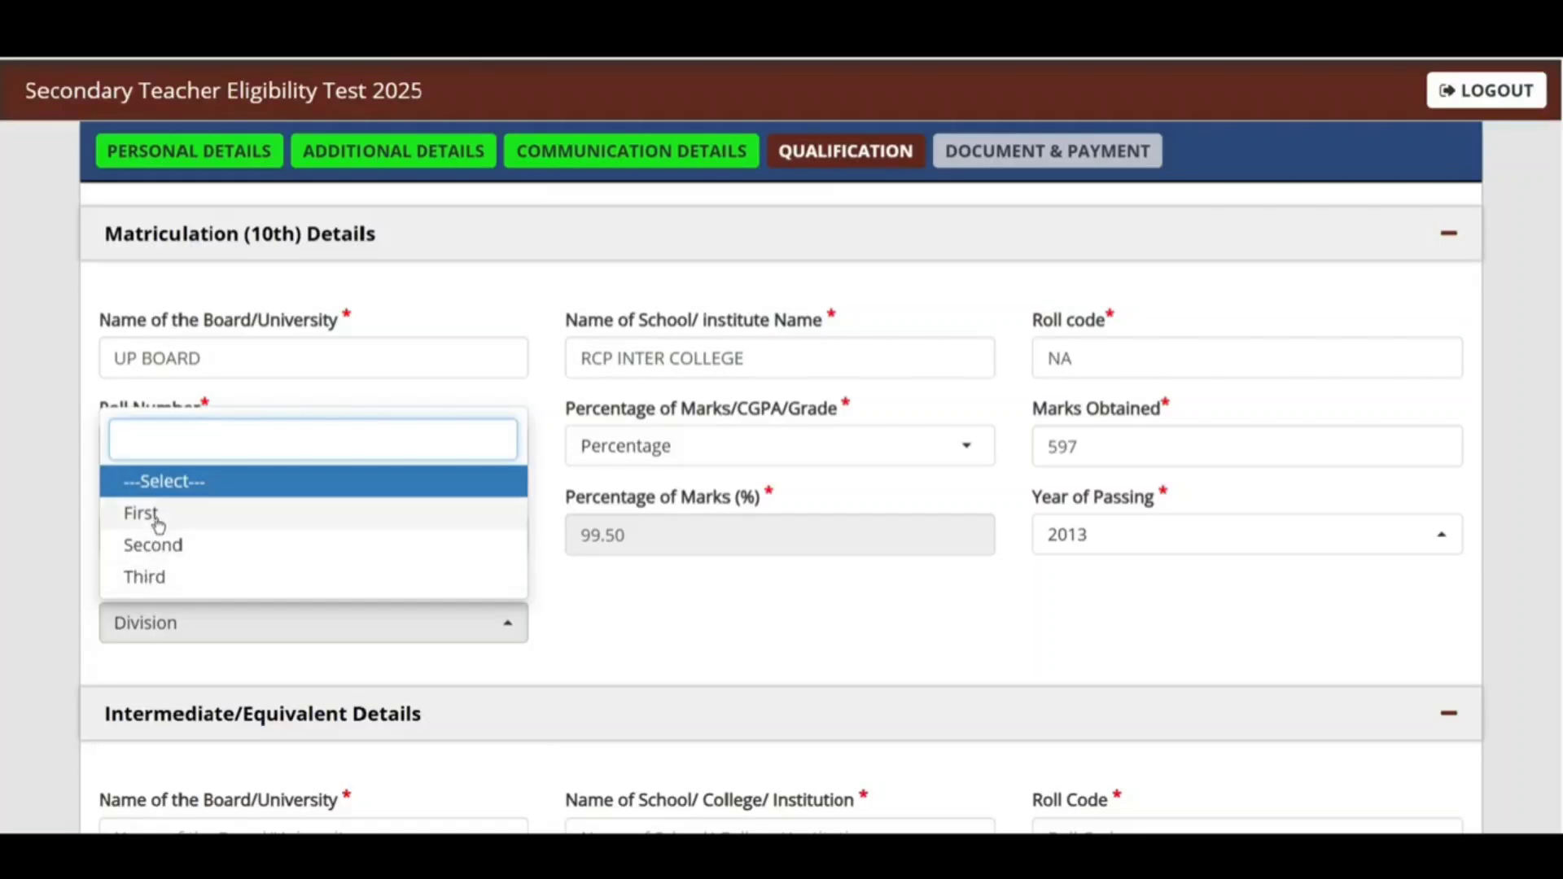
{"action": "left_click", "coordinate": [154, 514]}
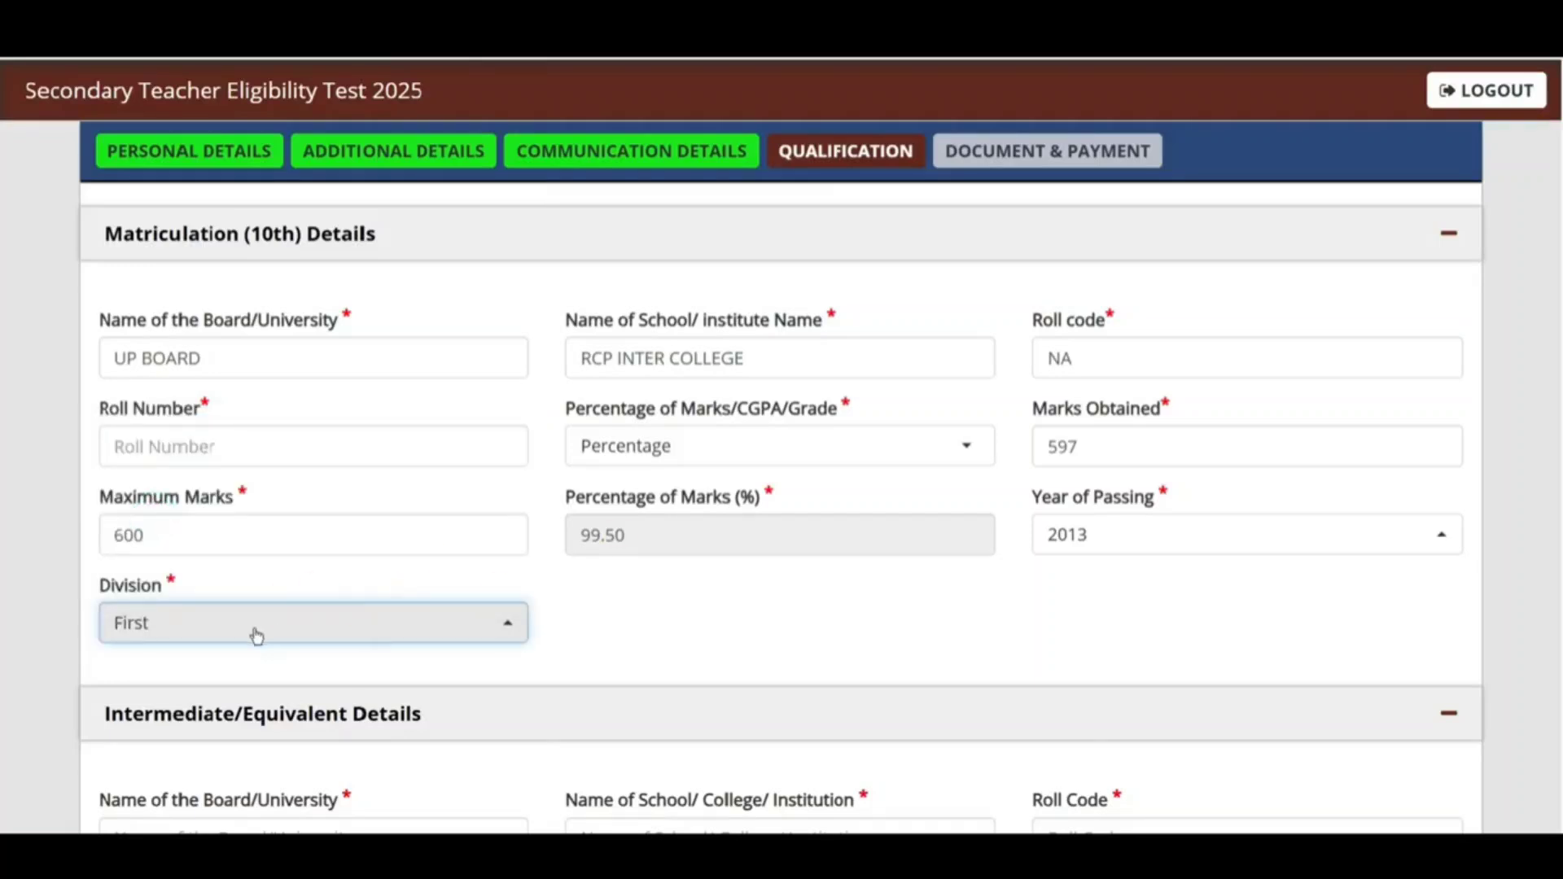
{"action": "scroll", "coordinate": [414, 593], "scroll_direction": "down", "scroll_amount": 5}
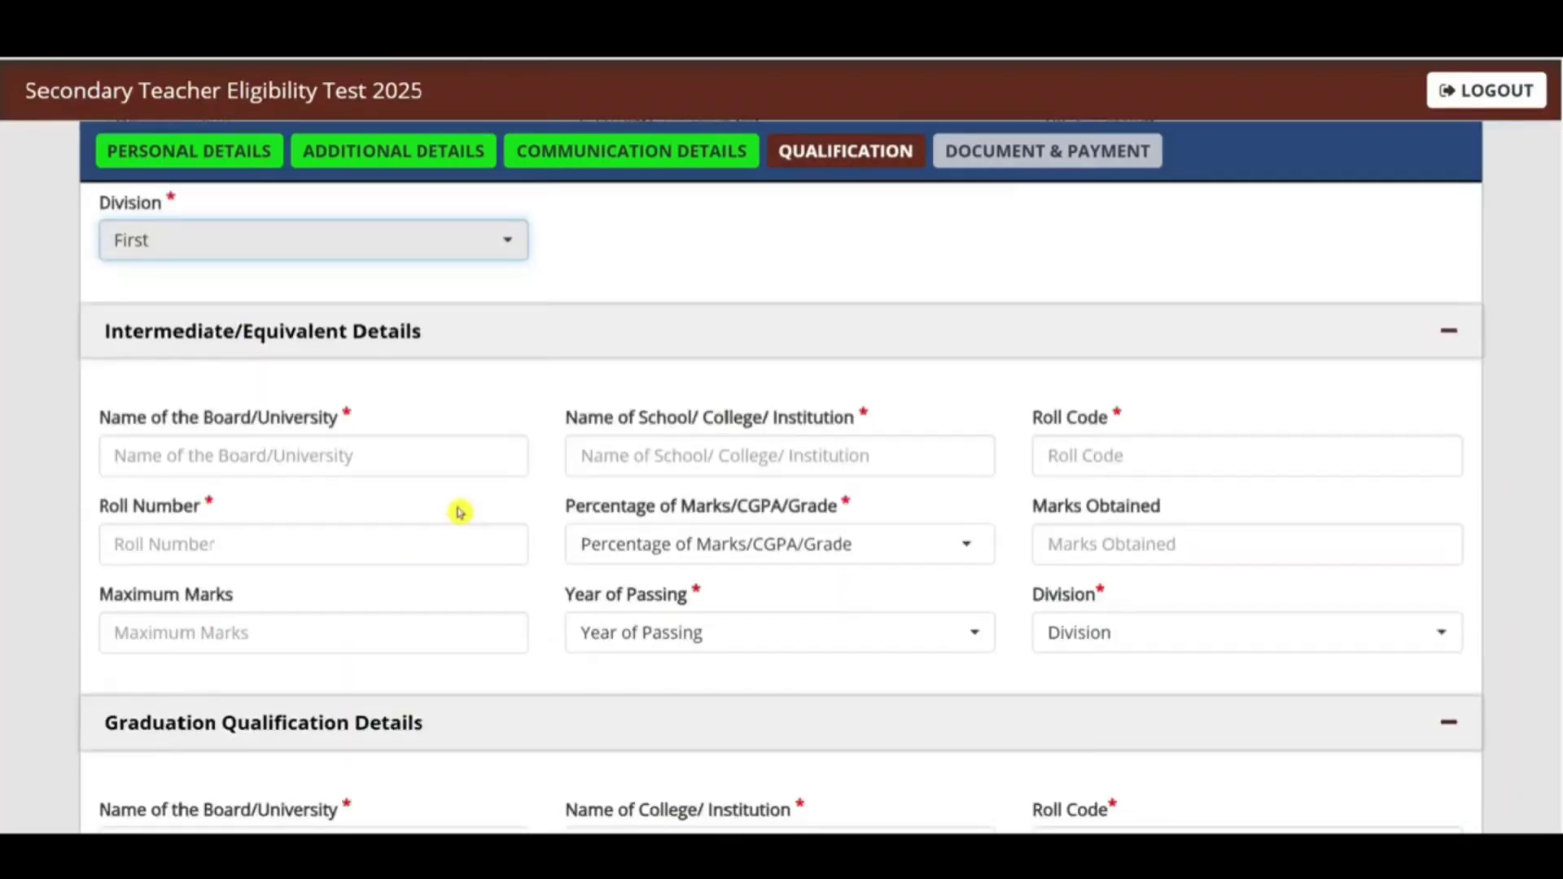
Step: Enter intermediate board UP BOARD, school RCP INTER COLLEGE and roll code NA
{"action": "left_click", "coordinate": [361, 459]}
{"action": "type", "text": "UP BOARD"}
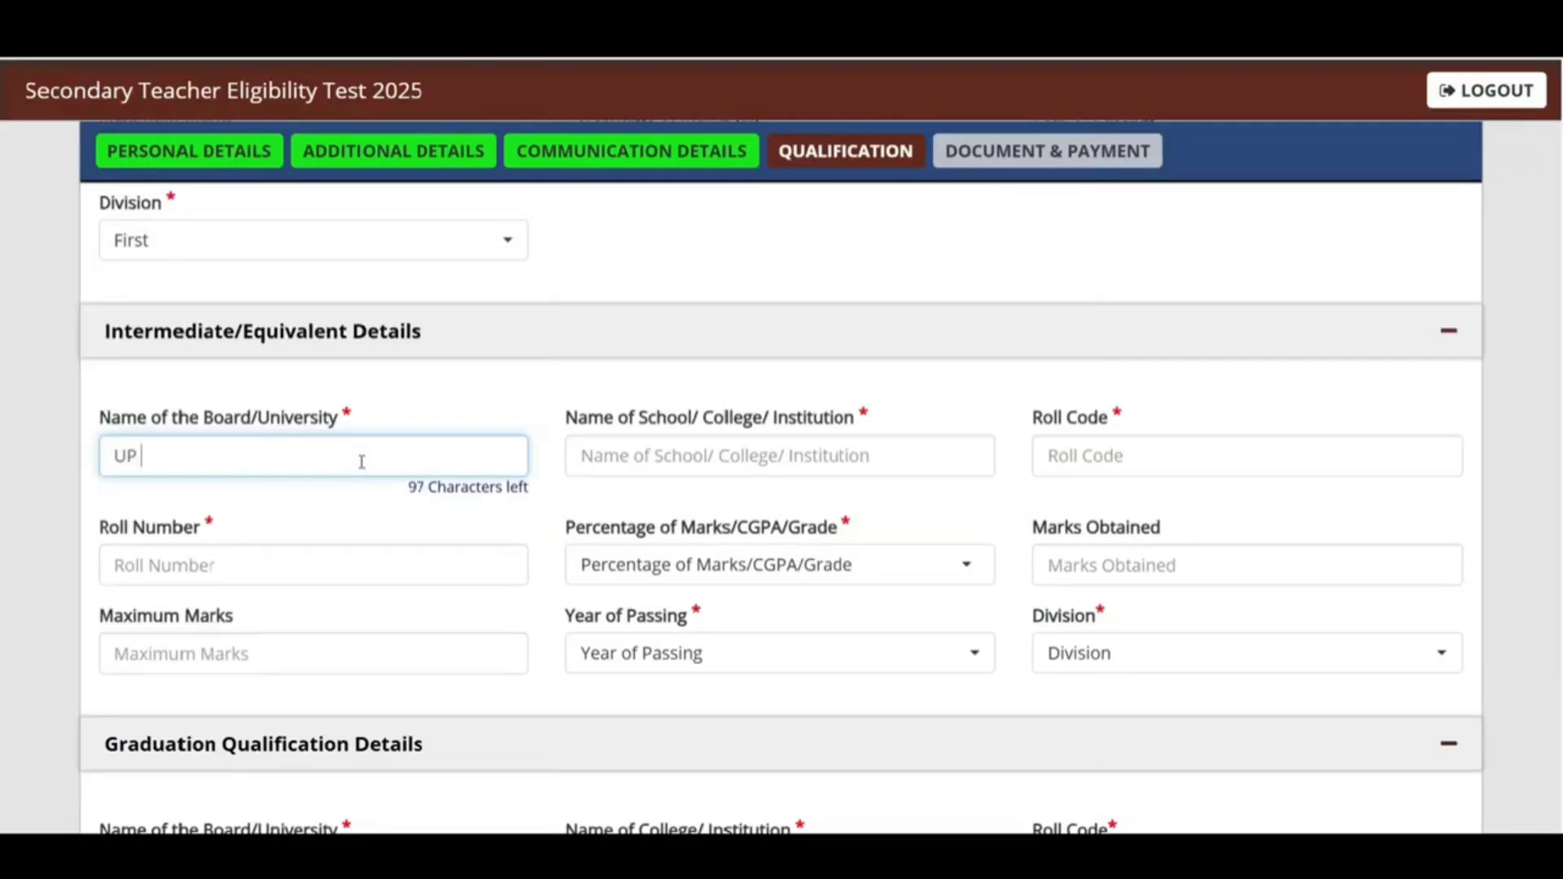
{"action": "left_click", "coordinate": [740, 464]}
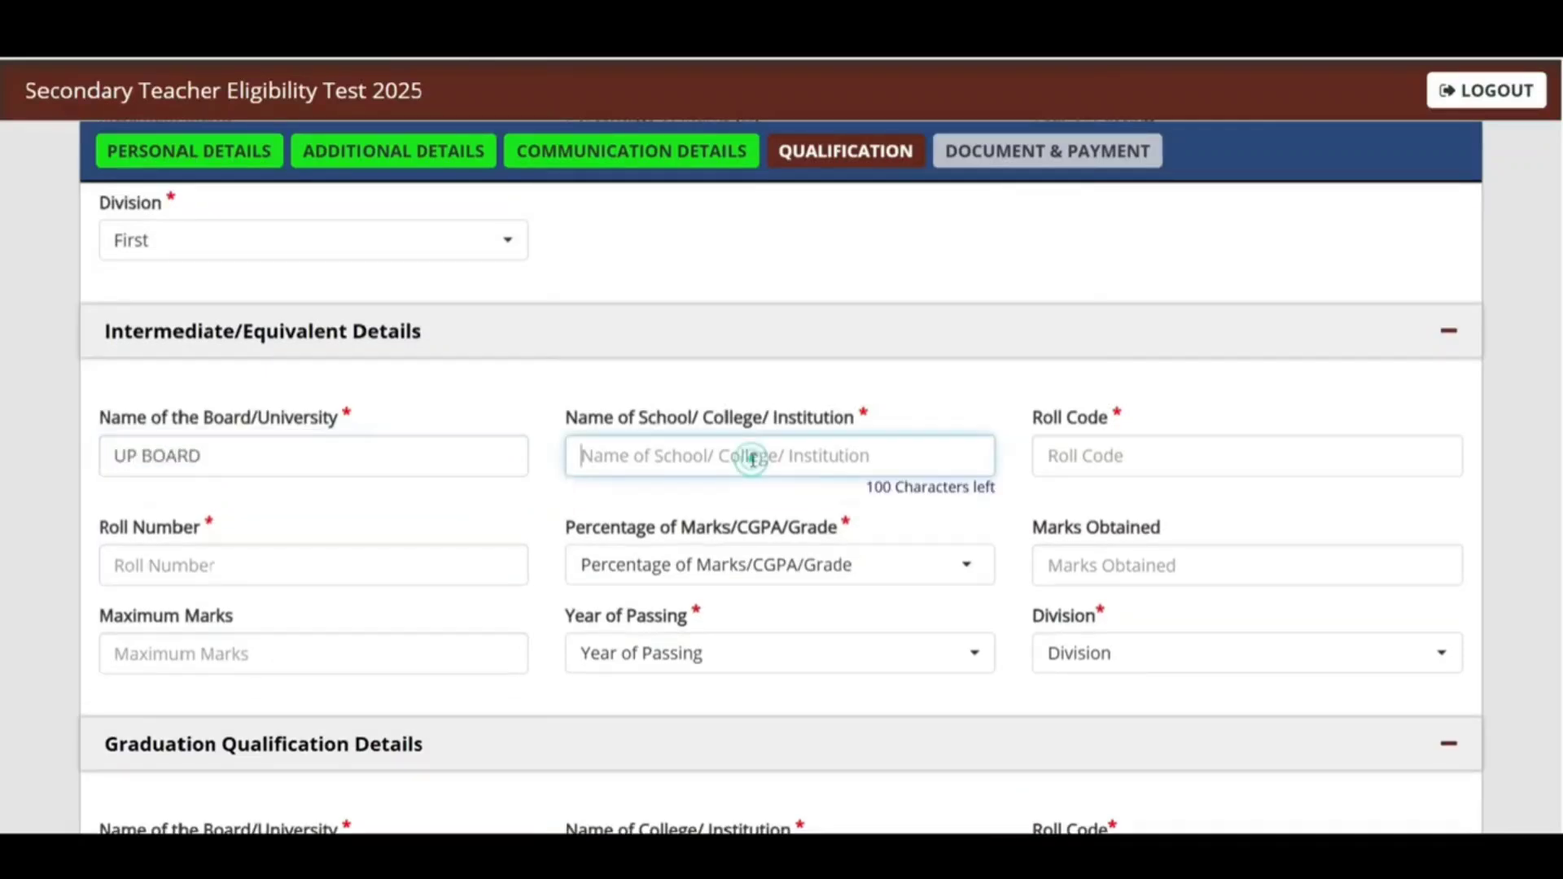
{"action": "type", "text": "RCP INTER "}
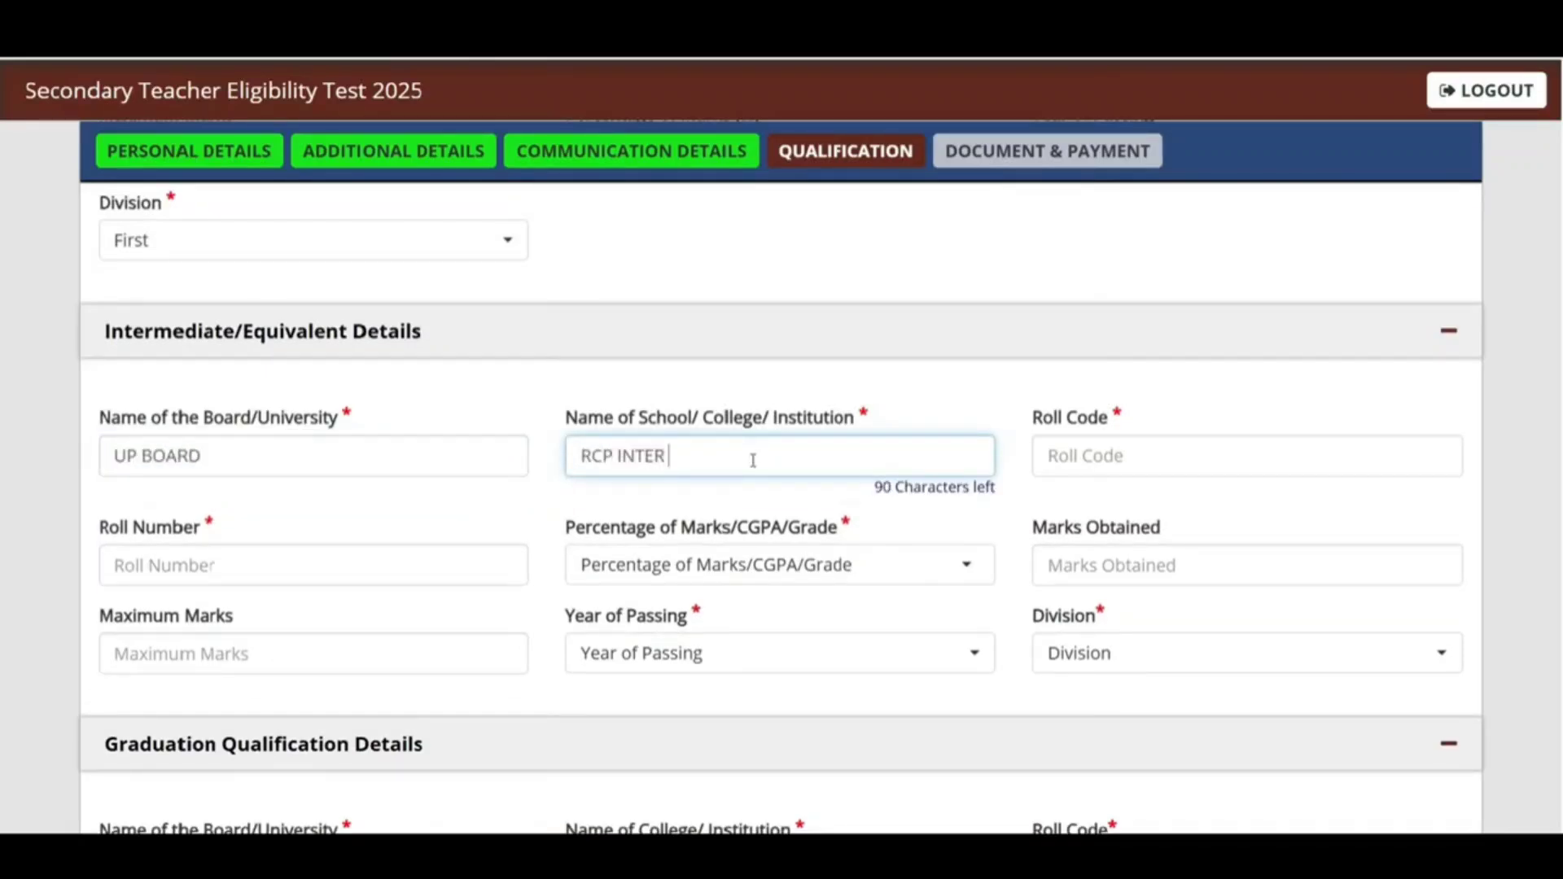
{"action": "type", "text": "COLLEGE"}
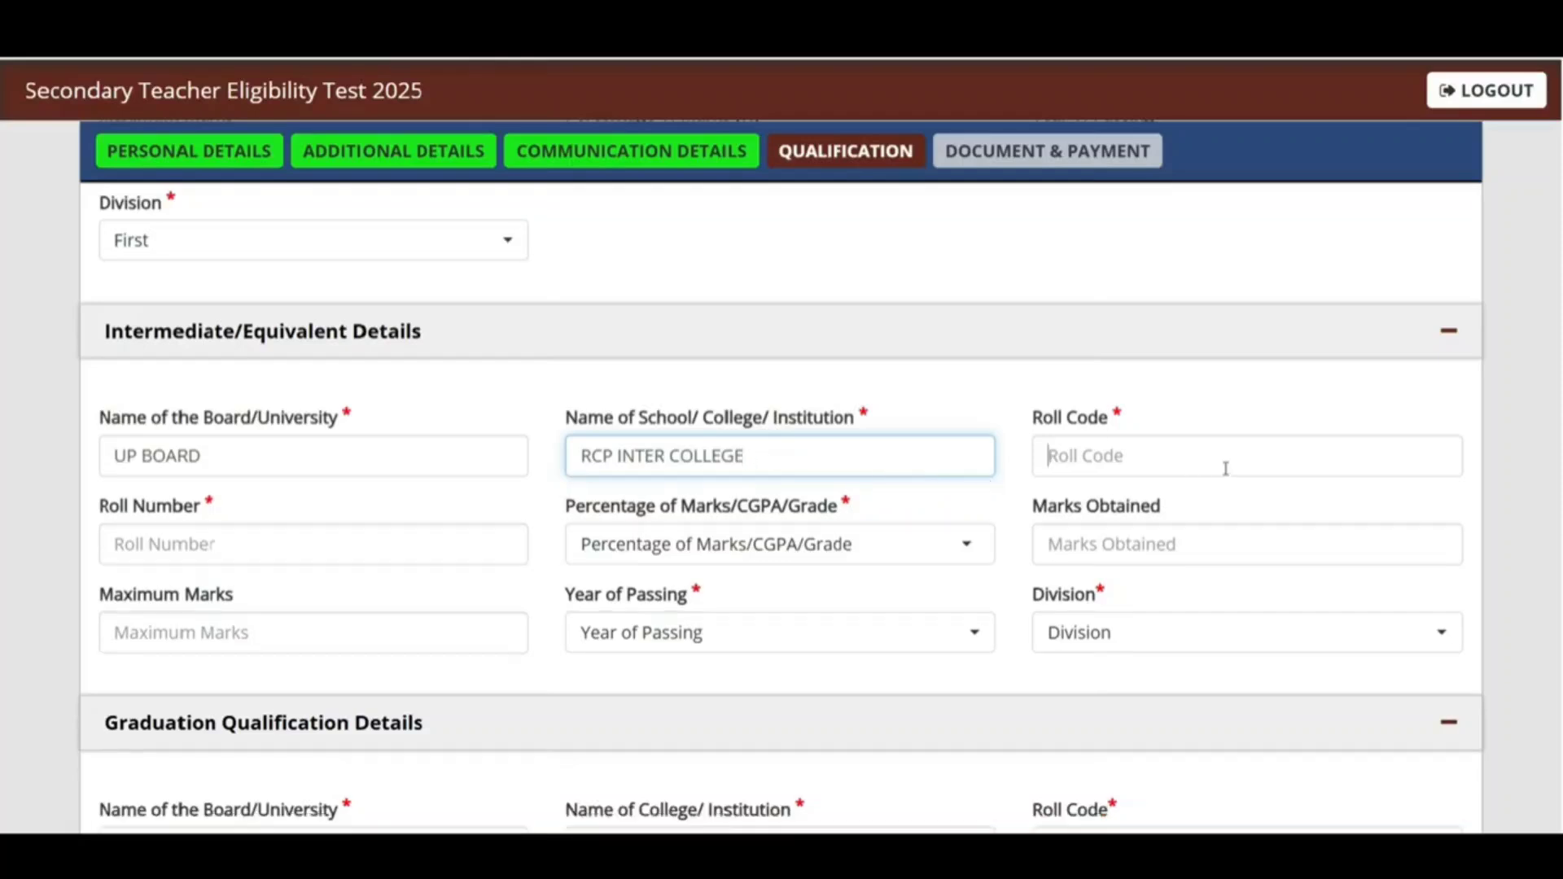
{"action": "left_click", "coordinate": [1224, 464]}
{"action": "type", "text": "NA"}
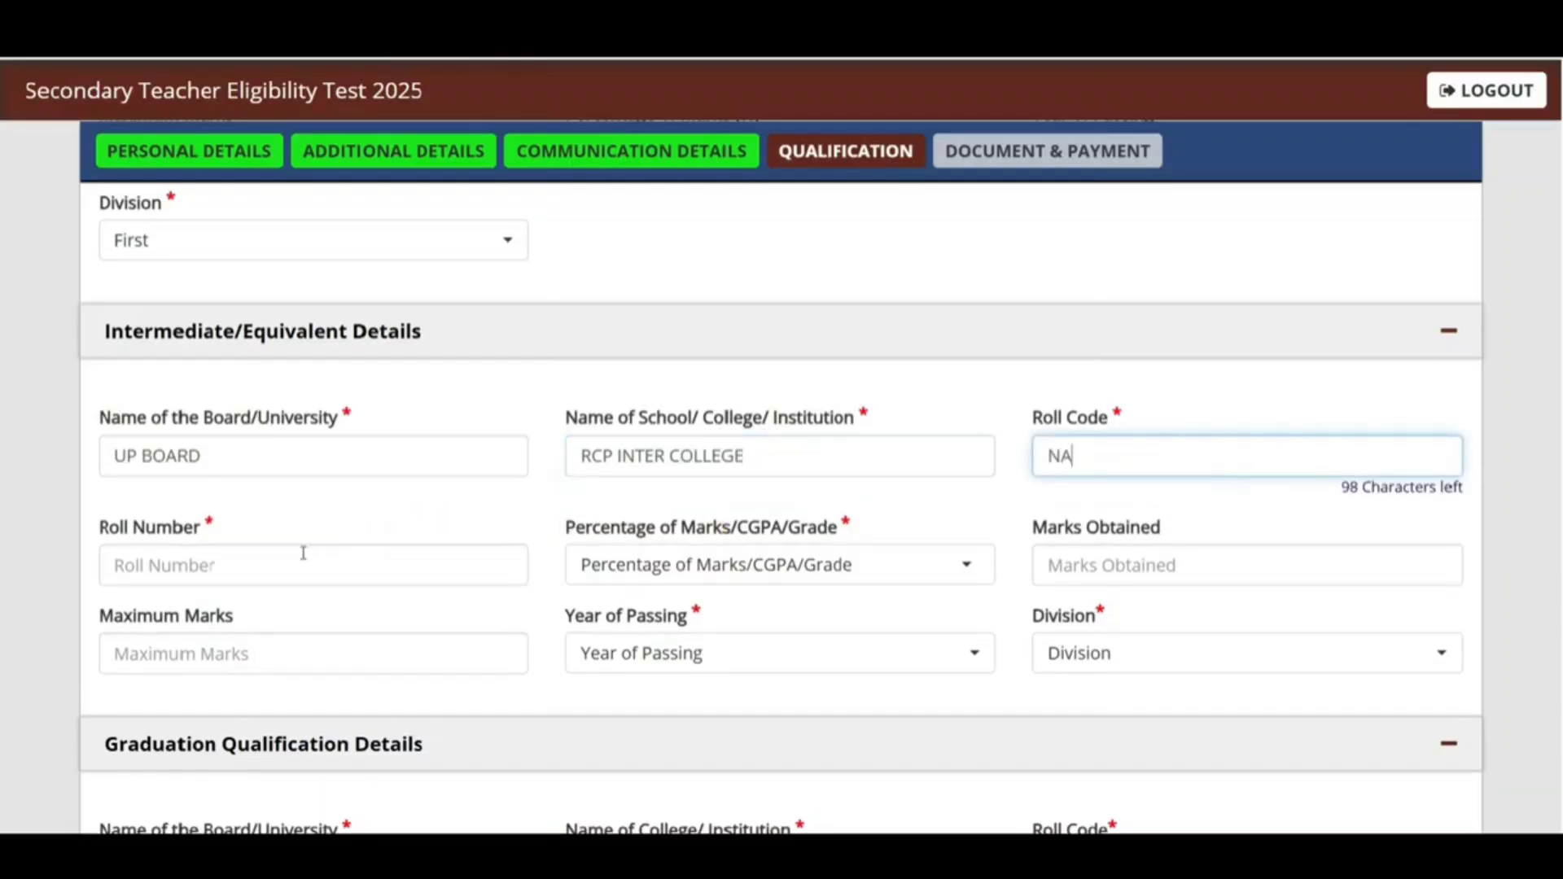
{"action": "left_click", "coordinate": [301, 551]}
Step: Record intermediate marks as Percentage, 478 of 500, passed 2015, First division
{"action": "left_click", "coordinate": [716, 554]}
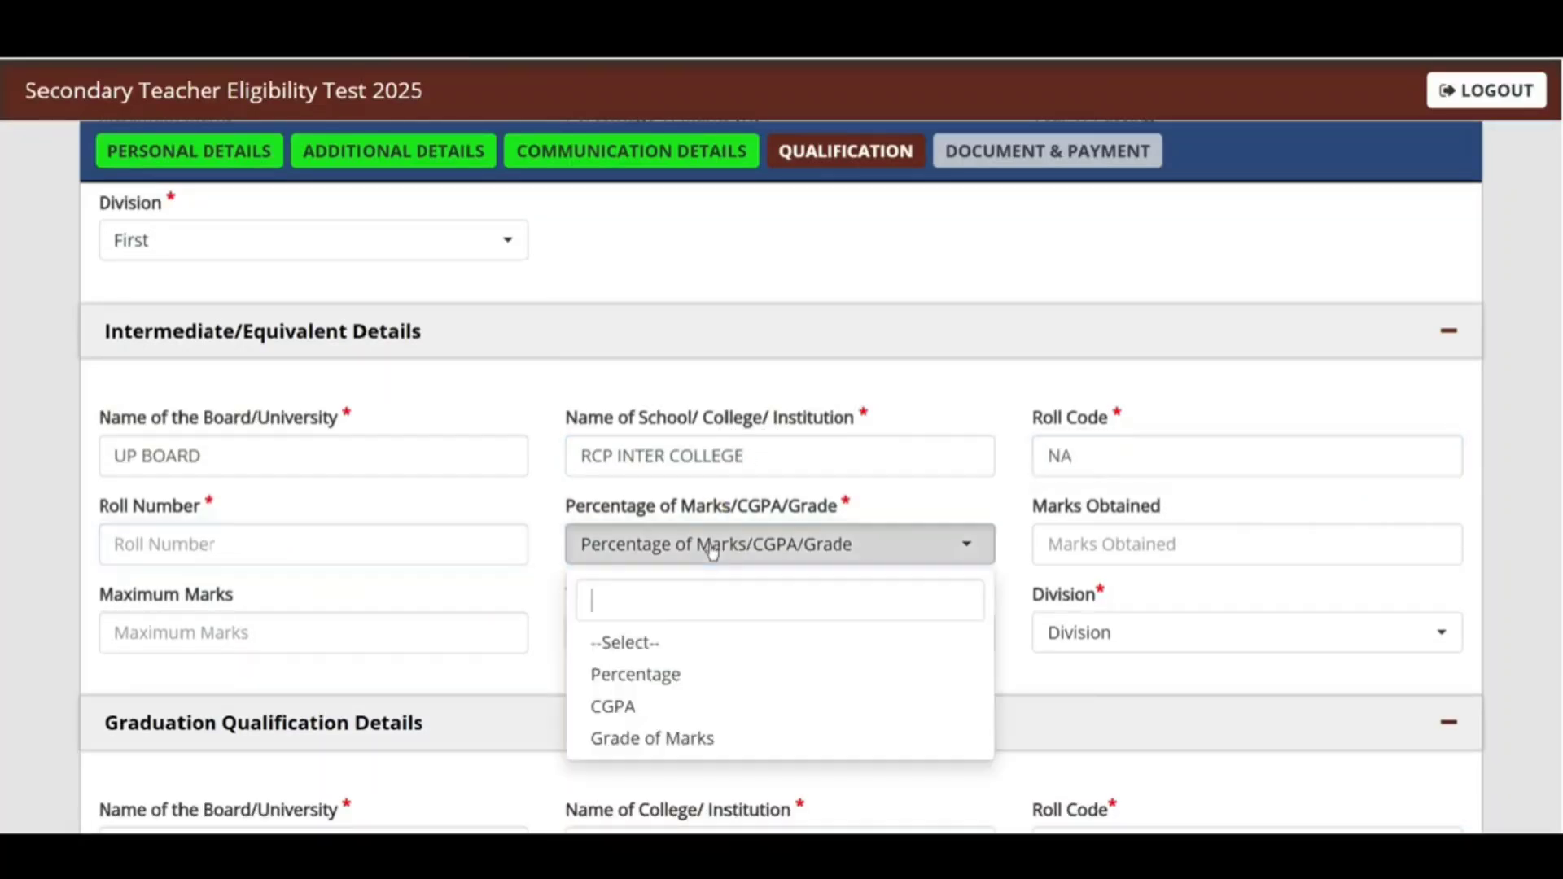
{"action": "left_click", "coordinate": [639, 677]}
{"action": "left_click", "coordinate": [1115, 545]}
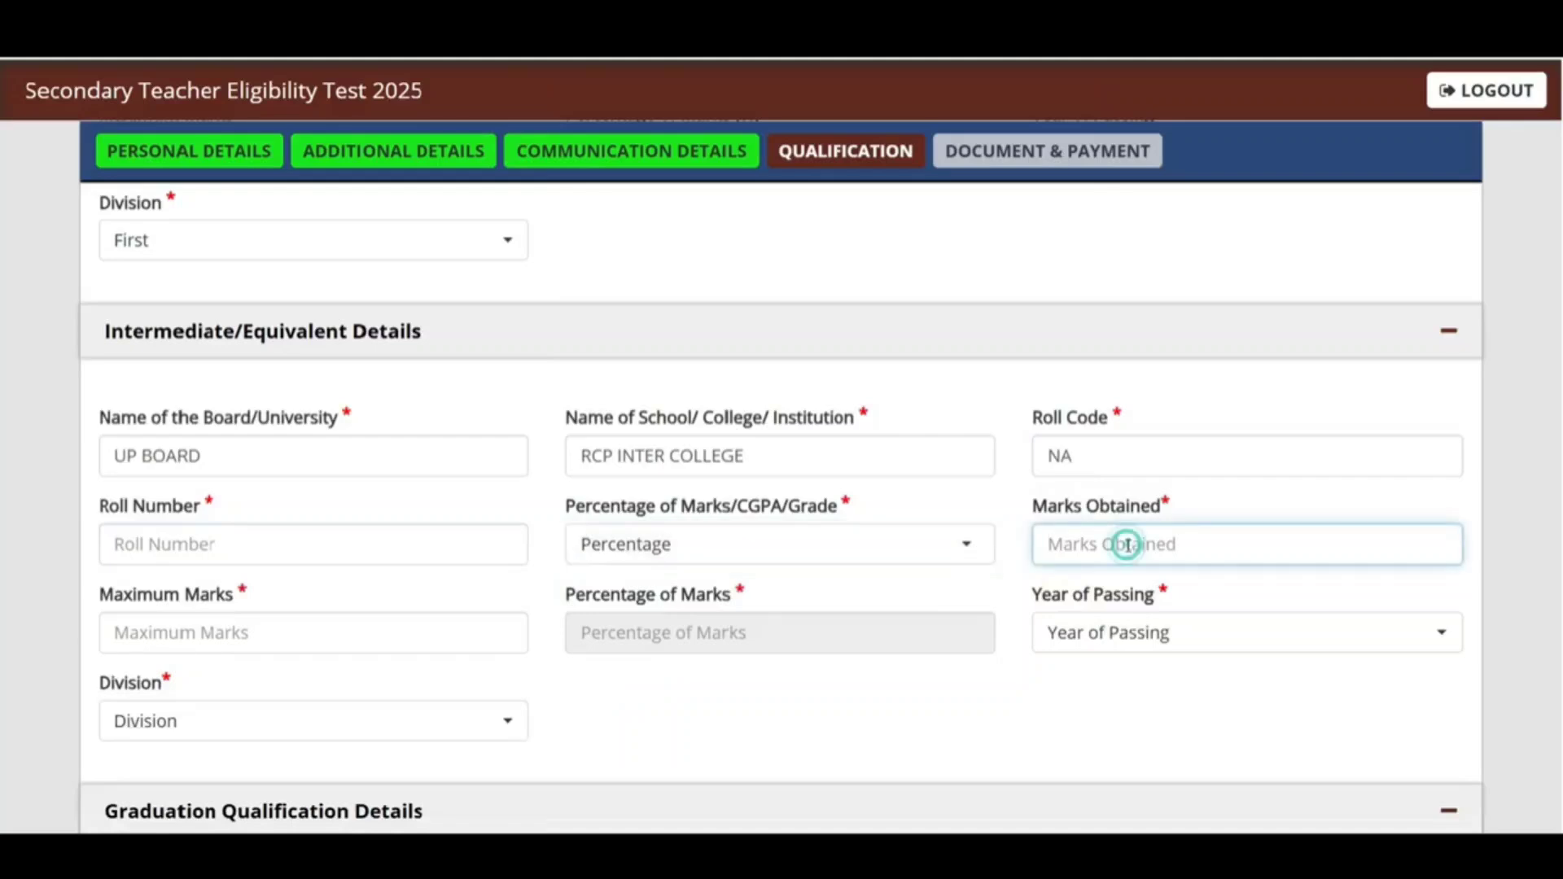
{"action": "type", "text": "478"}
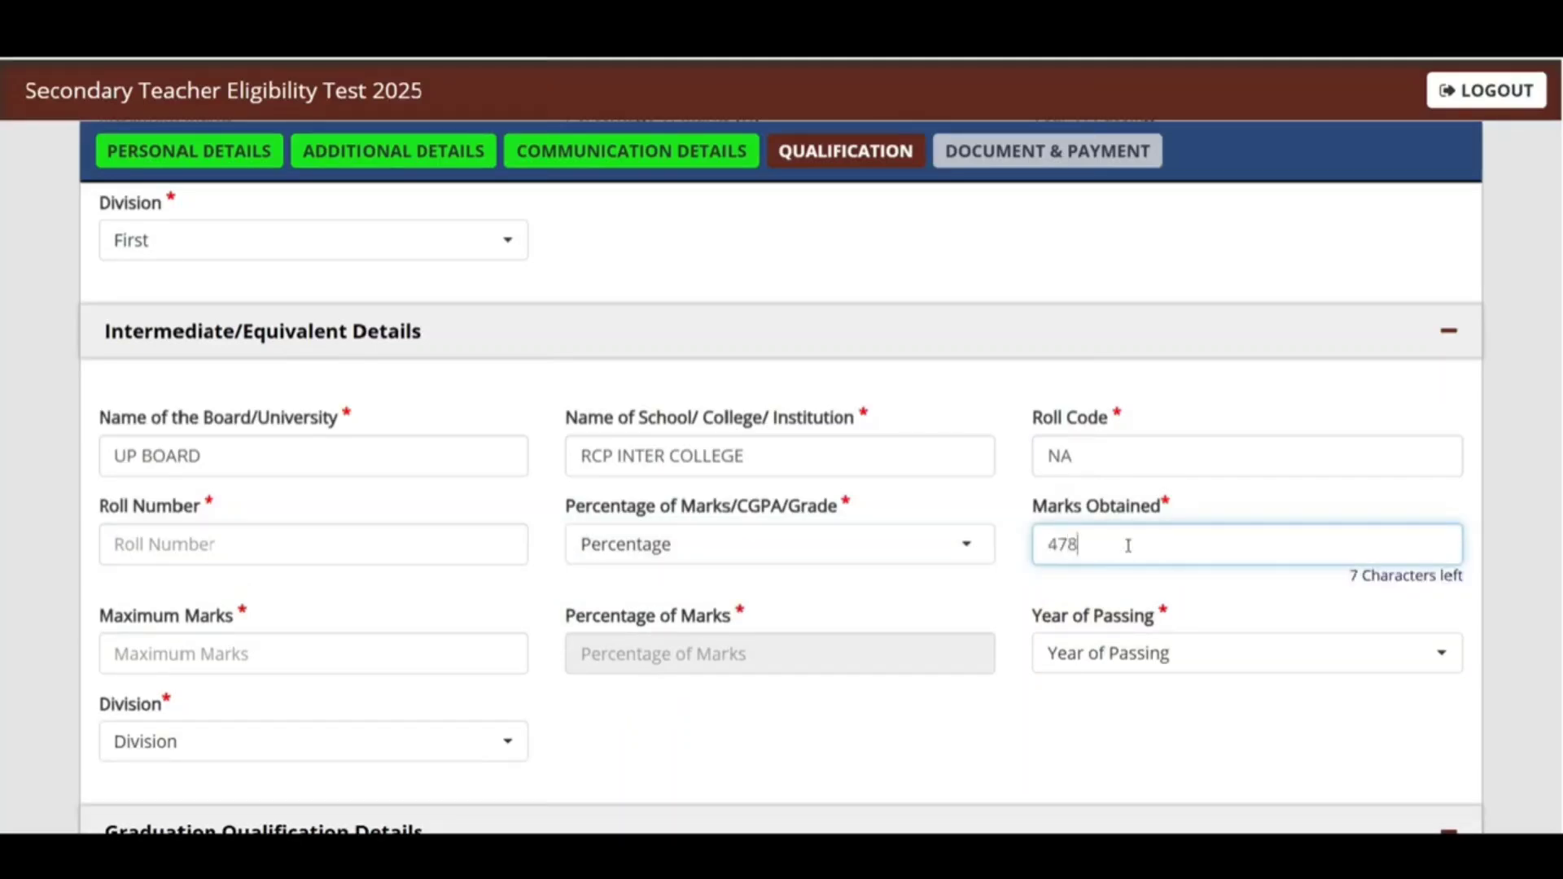
{"action": "left_click", "coordinate": [265, 661]}
{"action": "type", "text": "500"}
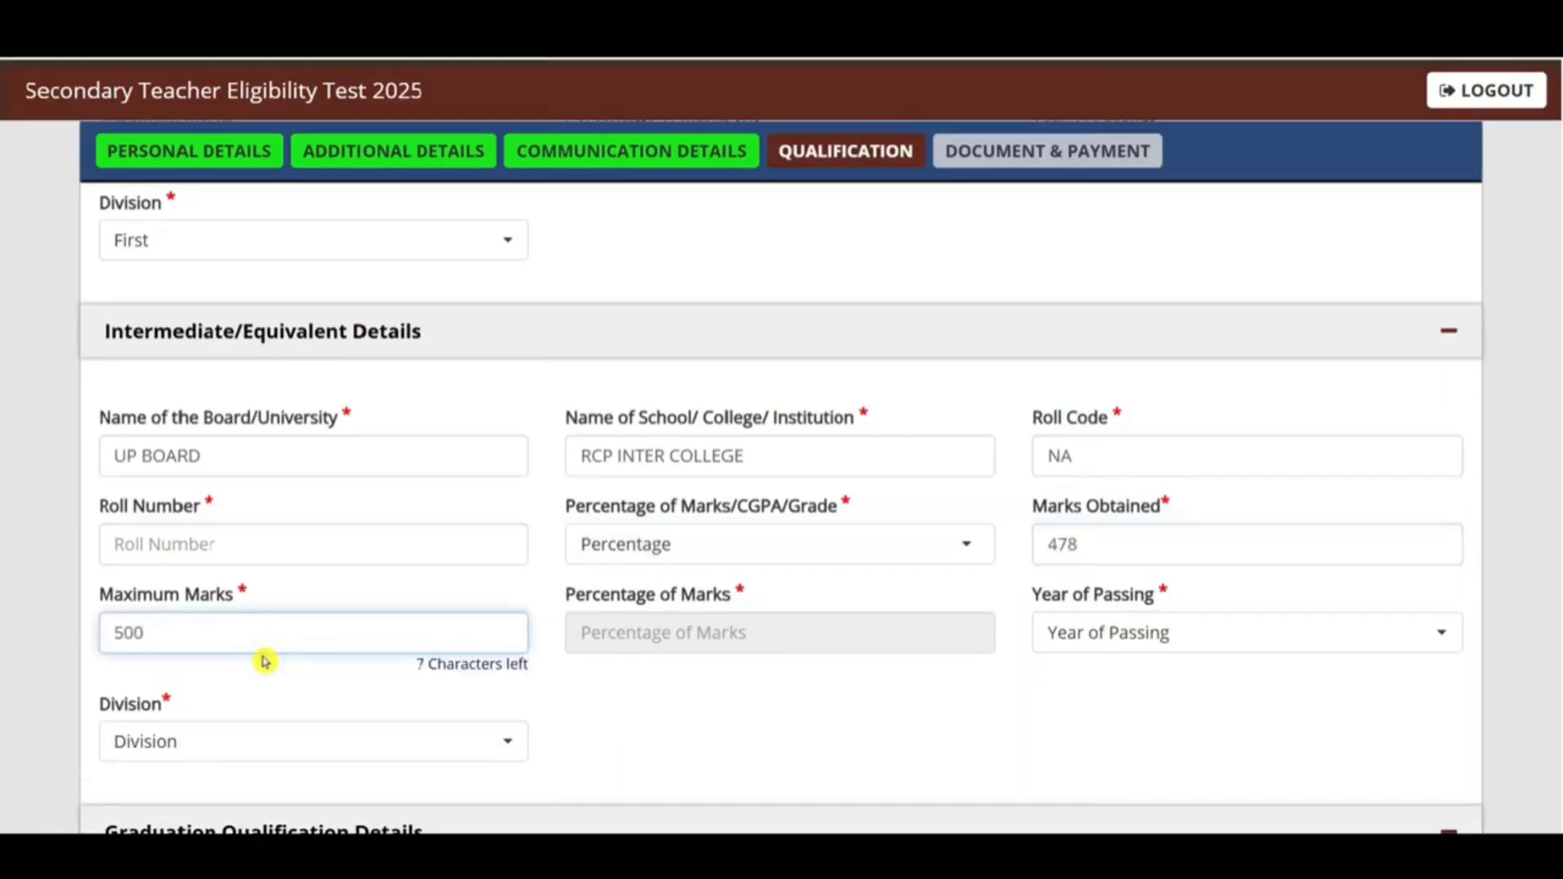
{"action": "key", "text": "Tab"}
{"action": "left_click", "coordinate": [1168, 637]}
{"action": "left_click", "coordinate": [1130, 471]}
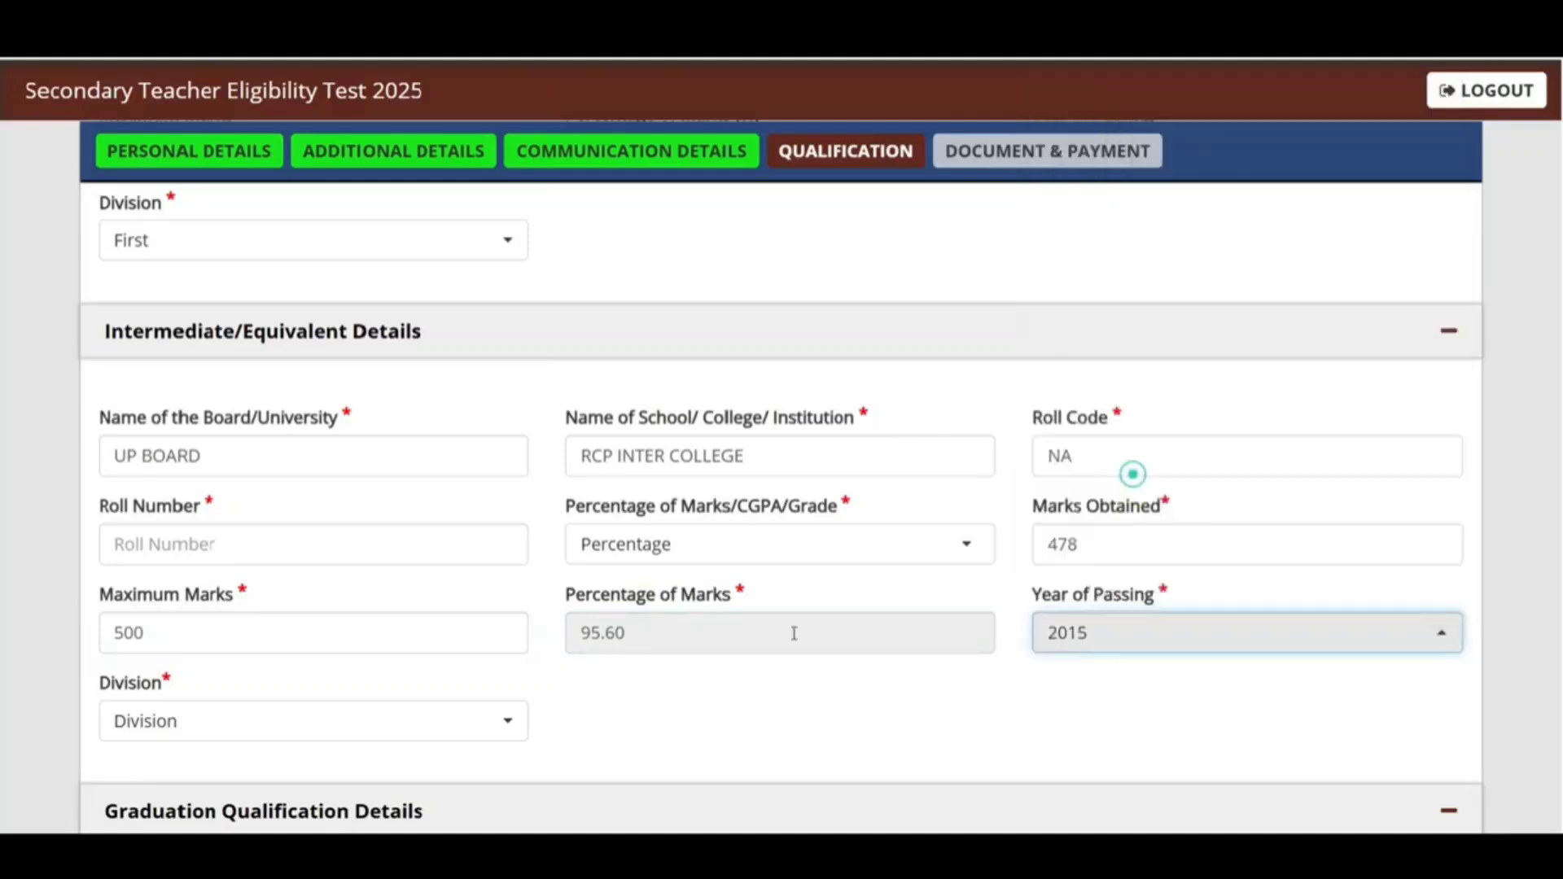
{"action": "left_click", "coordinate": [216, 719]}
{"action": "left_click", "coordinate": [154, 614]}
{"action": "scroll", "coordinate": [147, 607], "scroll_direction": "down", "scroll_amount": 5}
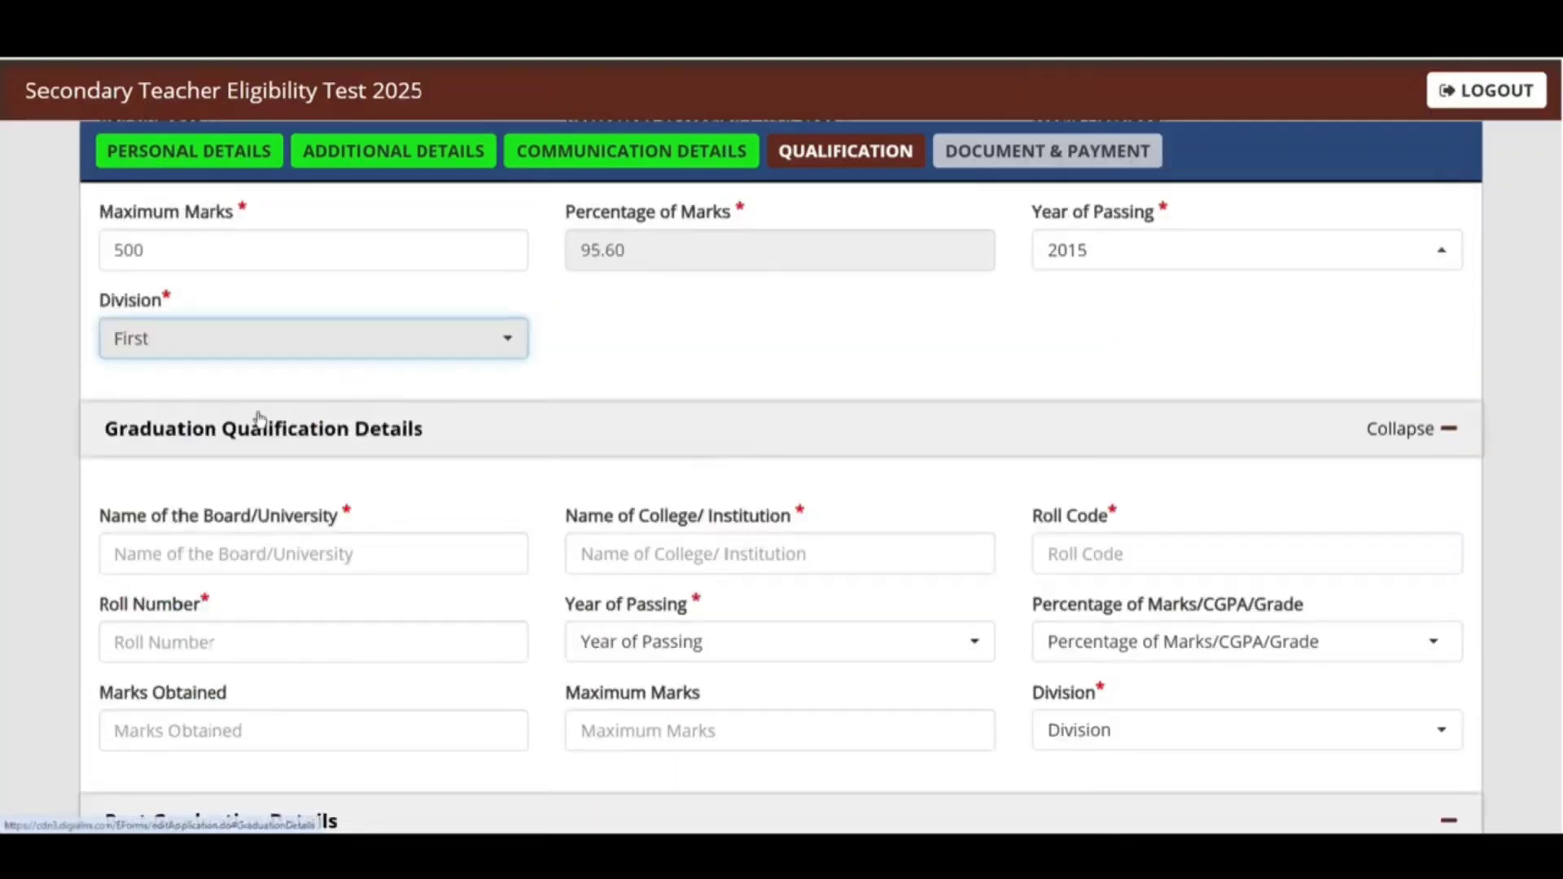
Step: Enter graduation university CCSU MEERUT, college JV JAIN DEGREE COLLEGE and roll code NA
{"action": "scroll", "coordinate": [493, 466], "scroll_direction": "down", "scroll_amount": 2}
{"action": "left_click", "coordinate": [218, 362]}
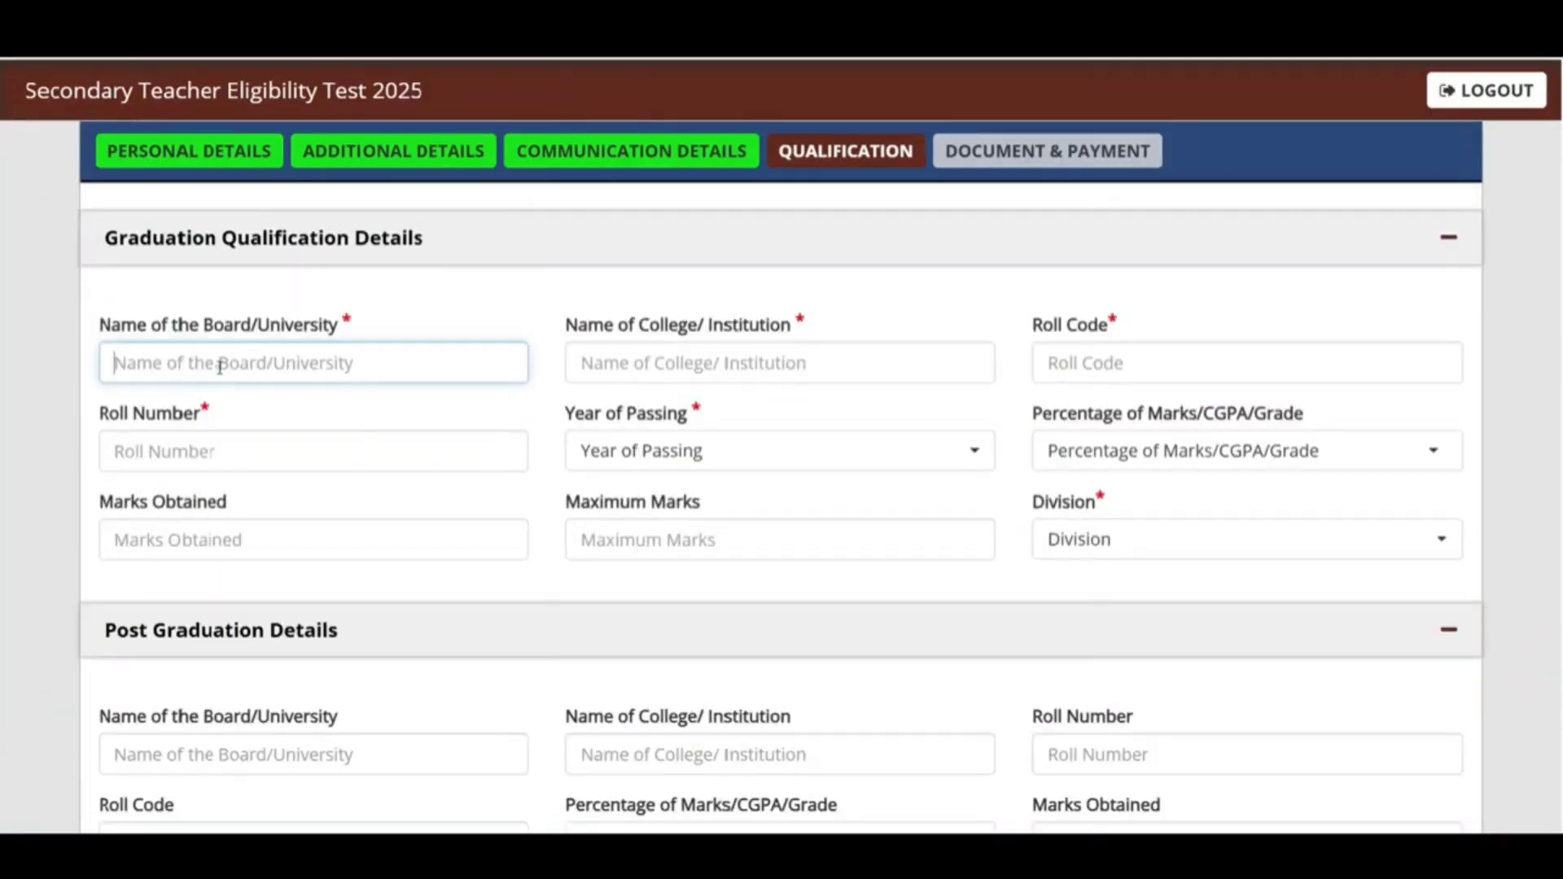
{"action": "type", "text": "CCSU "}
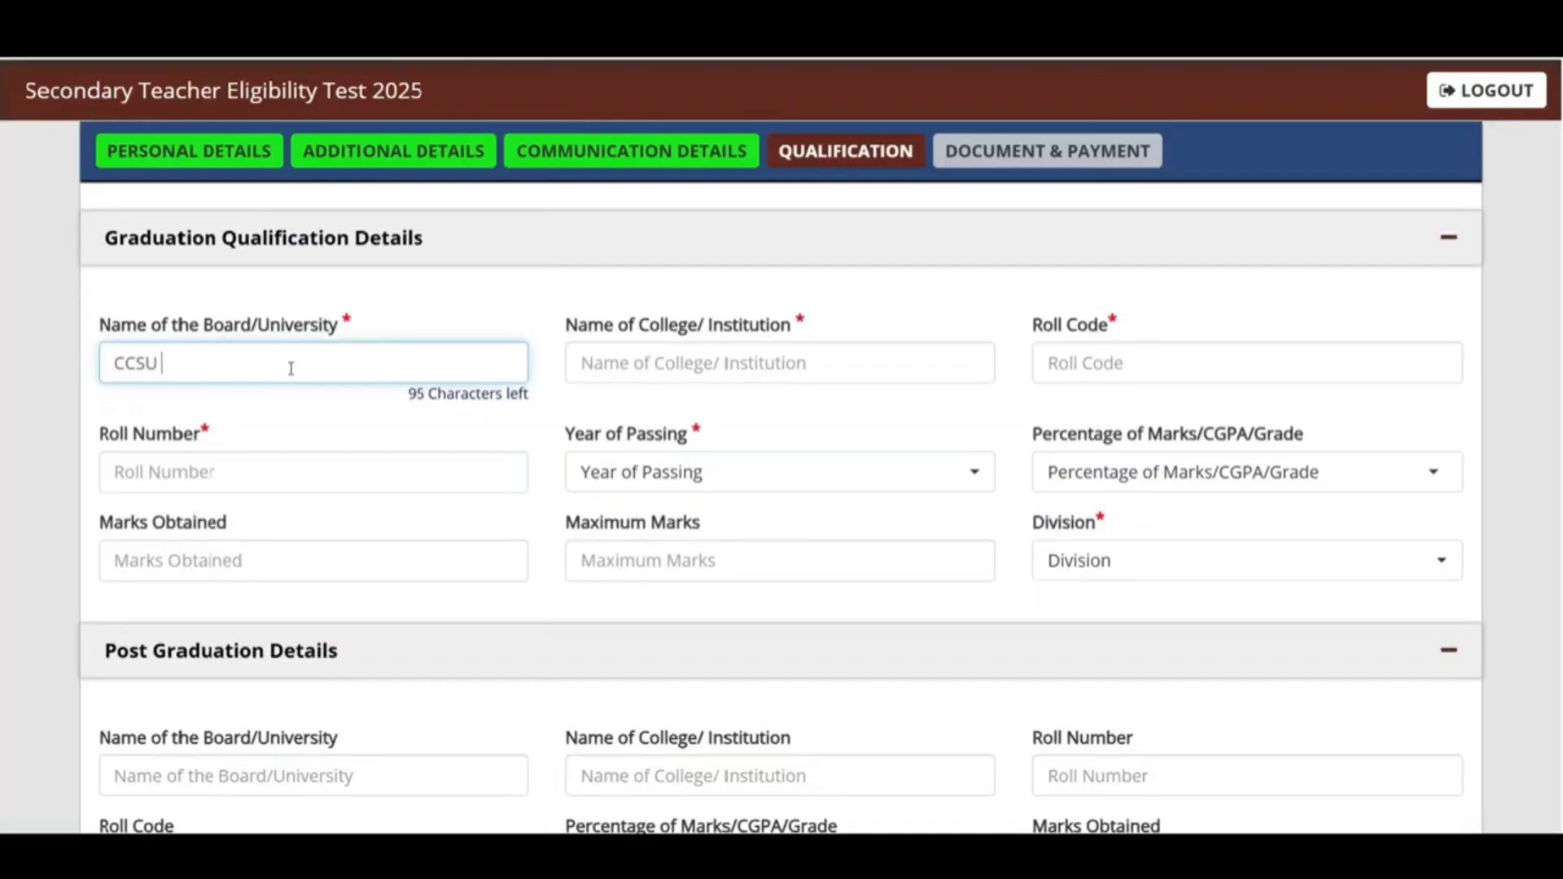
{"action": "type", "text": "MEERUT"}
{"action": "left_click", "coordinate": [732, 360]}
{"action": "type", "text": "JV"}
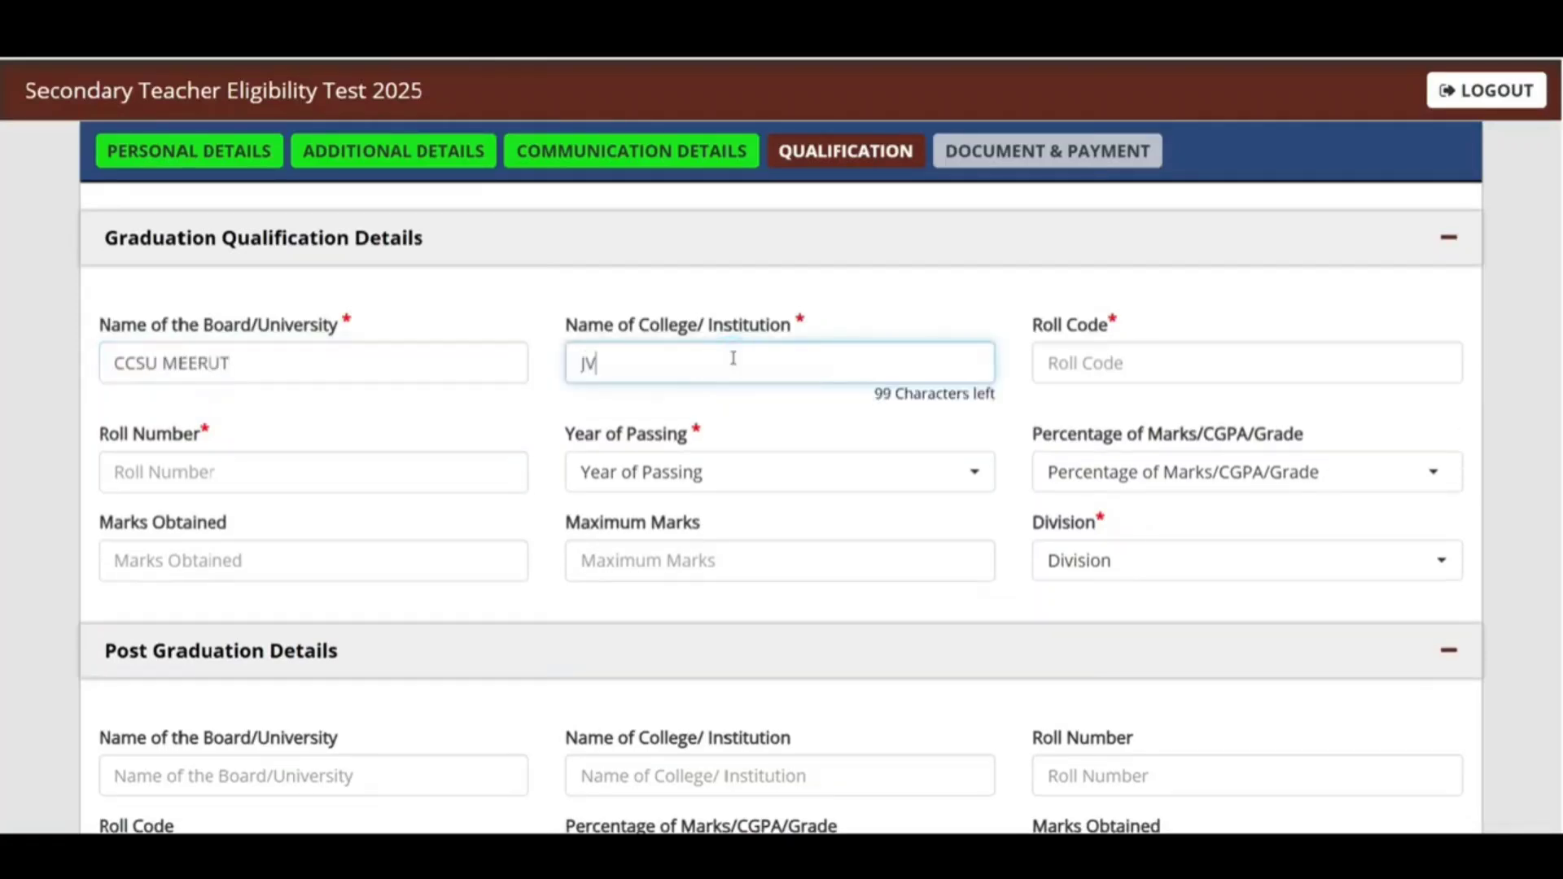
{"action": "type", "text": " JAIN DEGREE"}
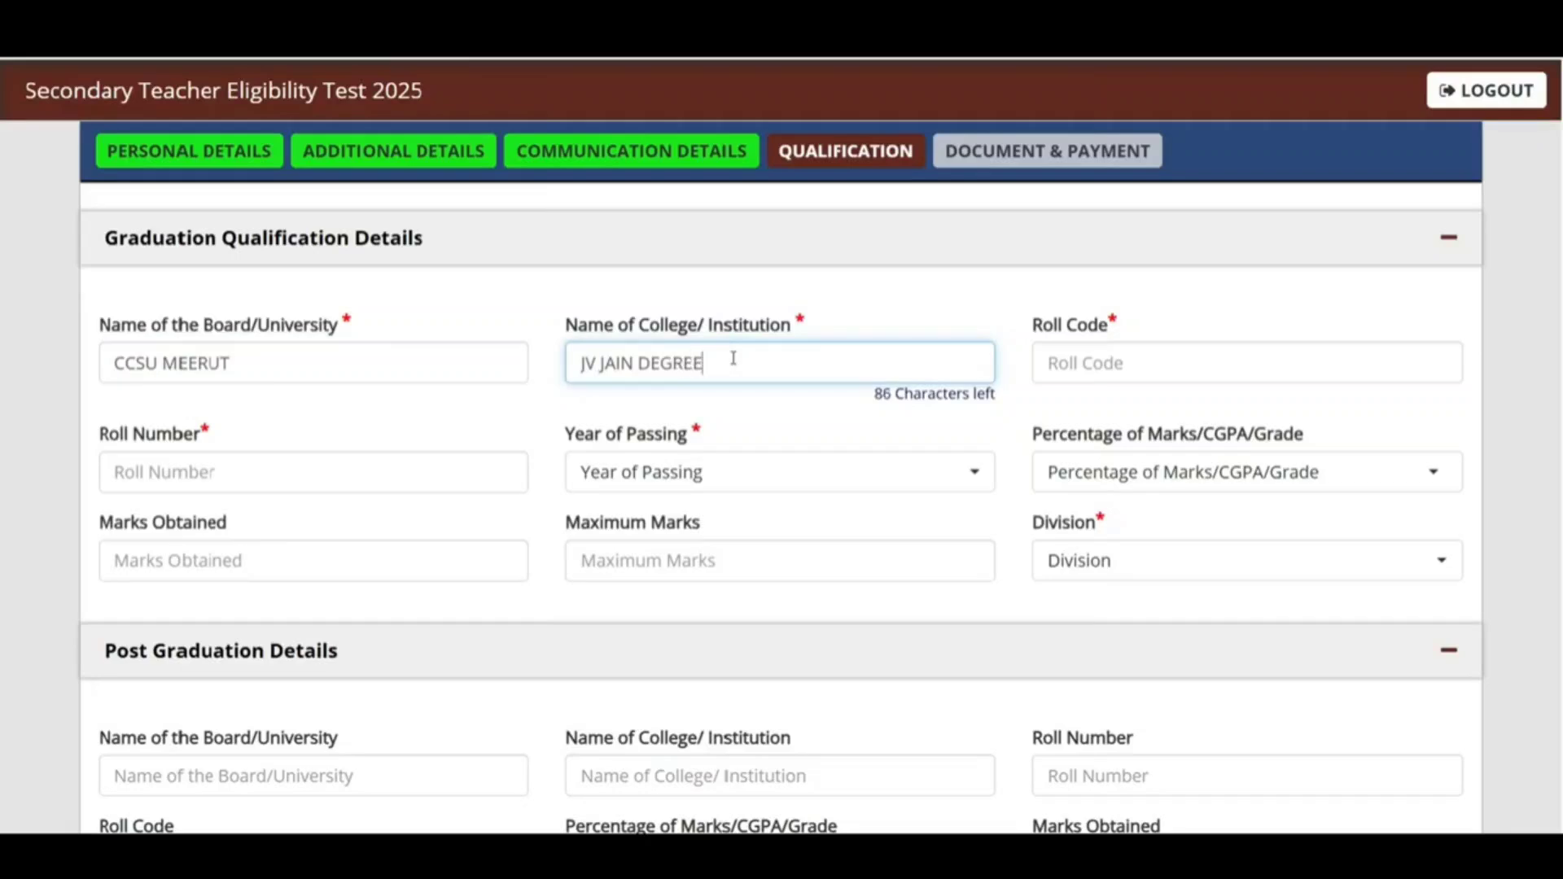
{"action": "type", "text": " COLLEGE"}
{"action": "left_click", "coordinate": [1167, 365]}
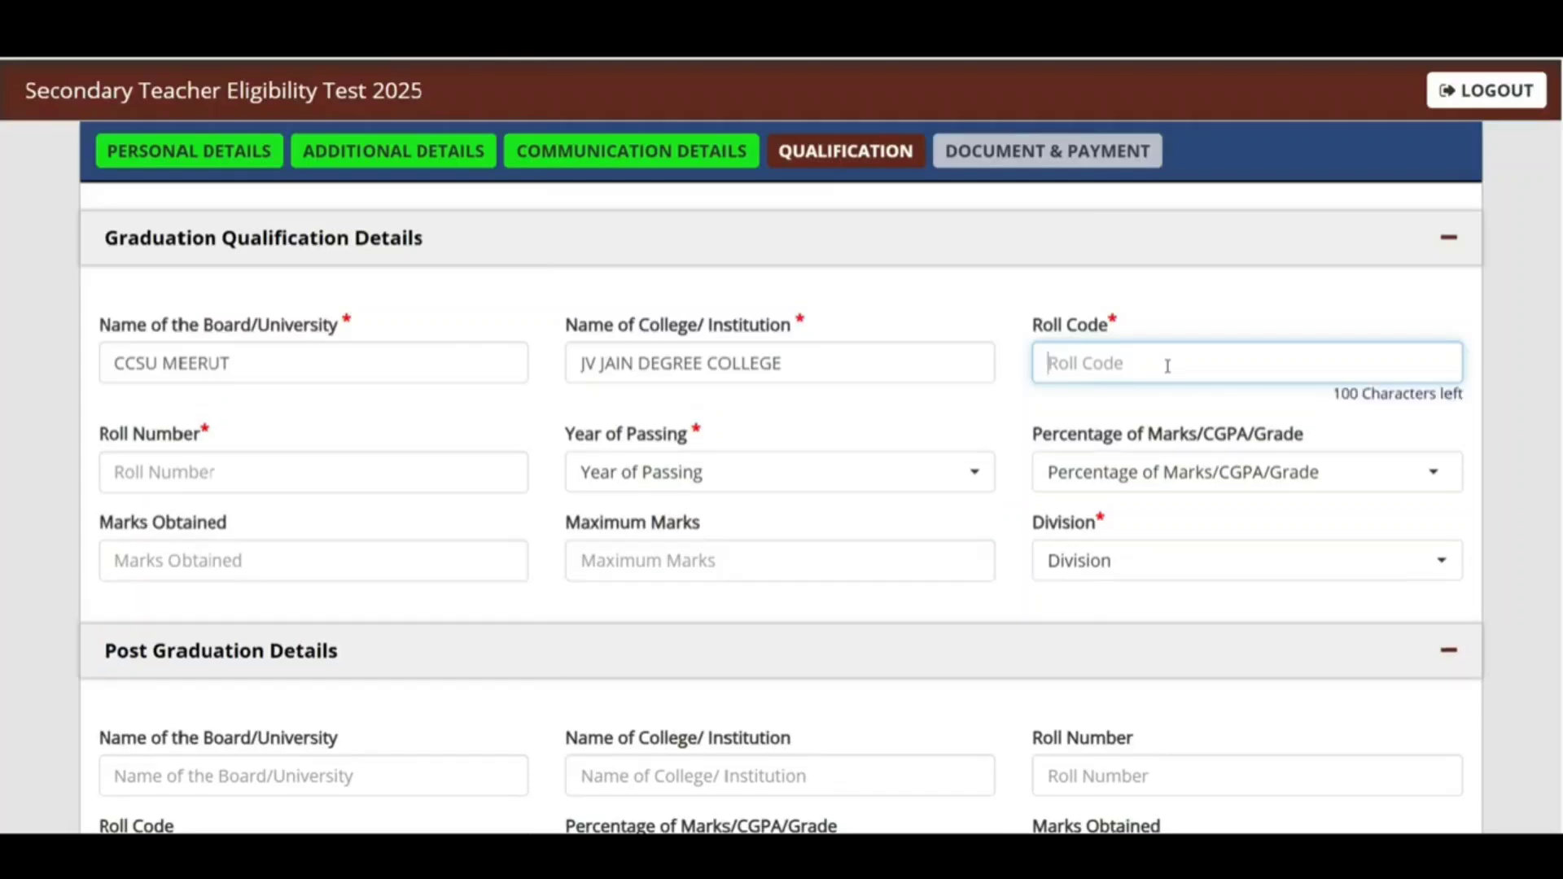
{"action": "type", "text": "NA"}
{"action": "left_click", "coordinate": [345, 449]}
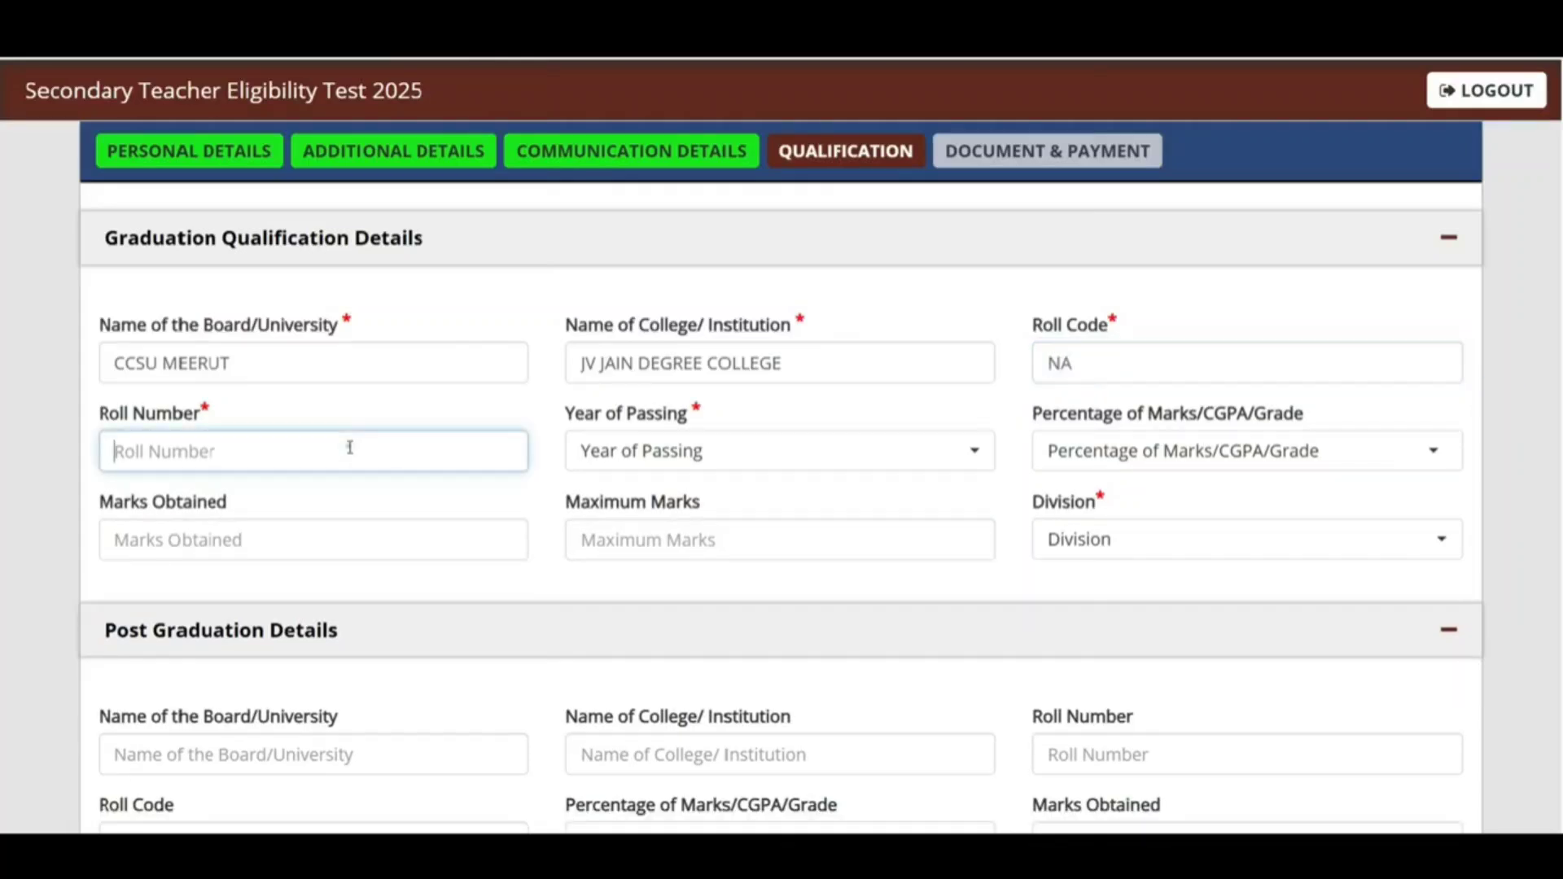
Step: Set the graduation passing year to 2019 and the result type to Percentage
{"action": "left_click", "coordinate": [725, 455]}
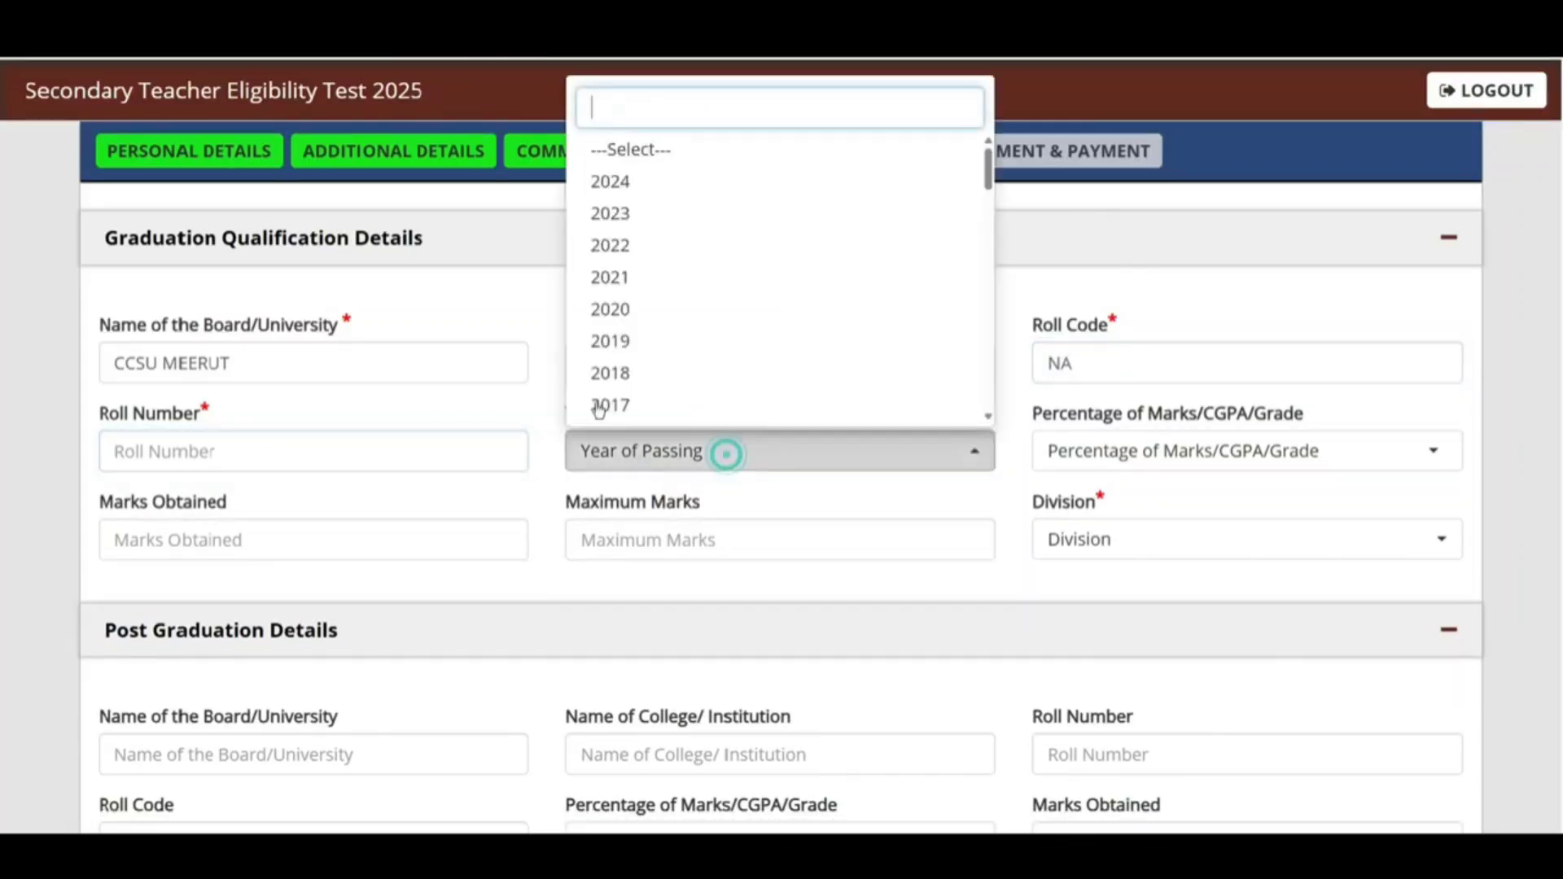
{"action": "left_click", "coordinate": [631, 341]}
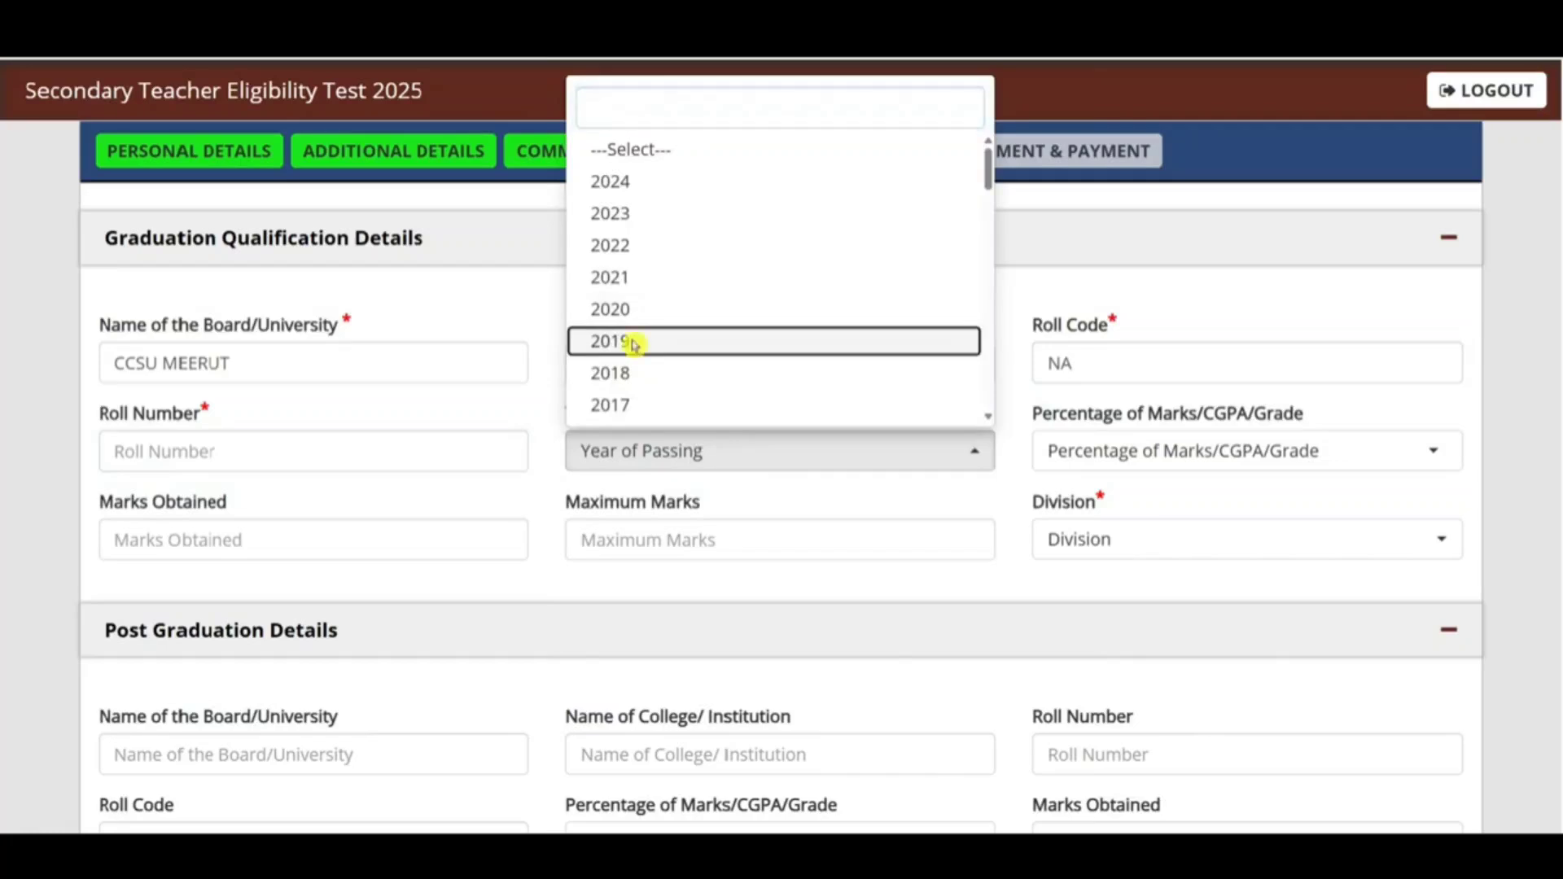
{"action": "left_click", "coordinate": [1164, 460]}
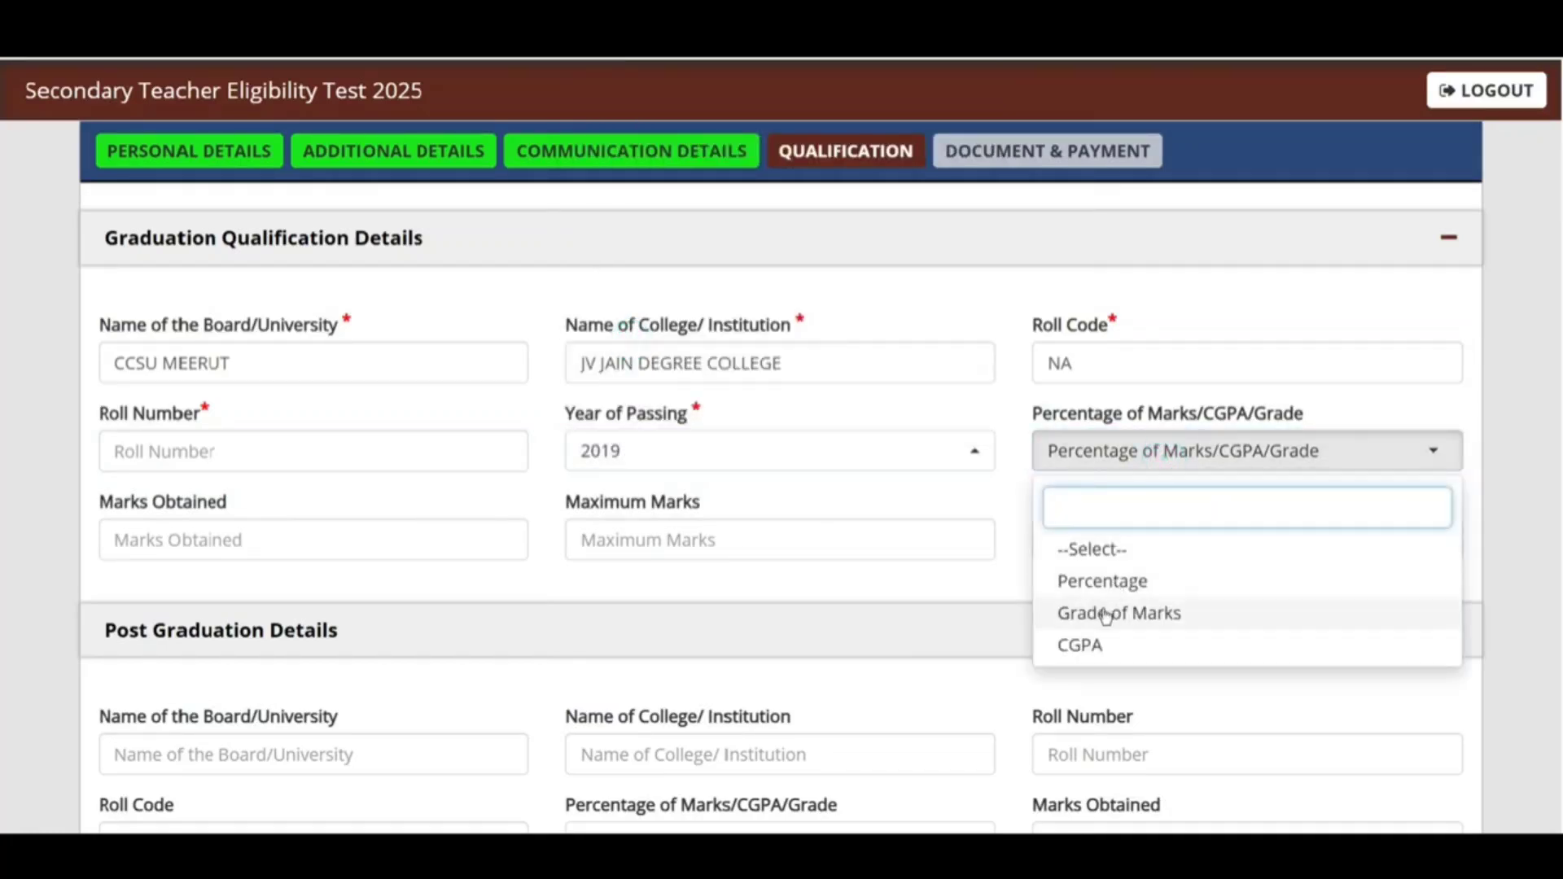
{"action": "left_click", "coordinate": [1087, 643]}
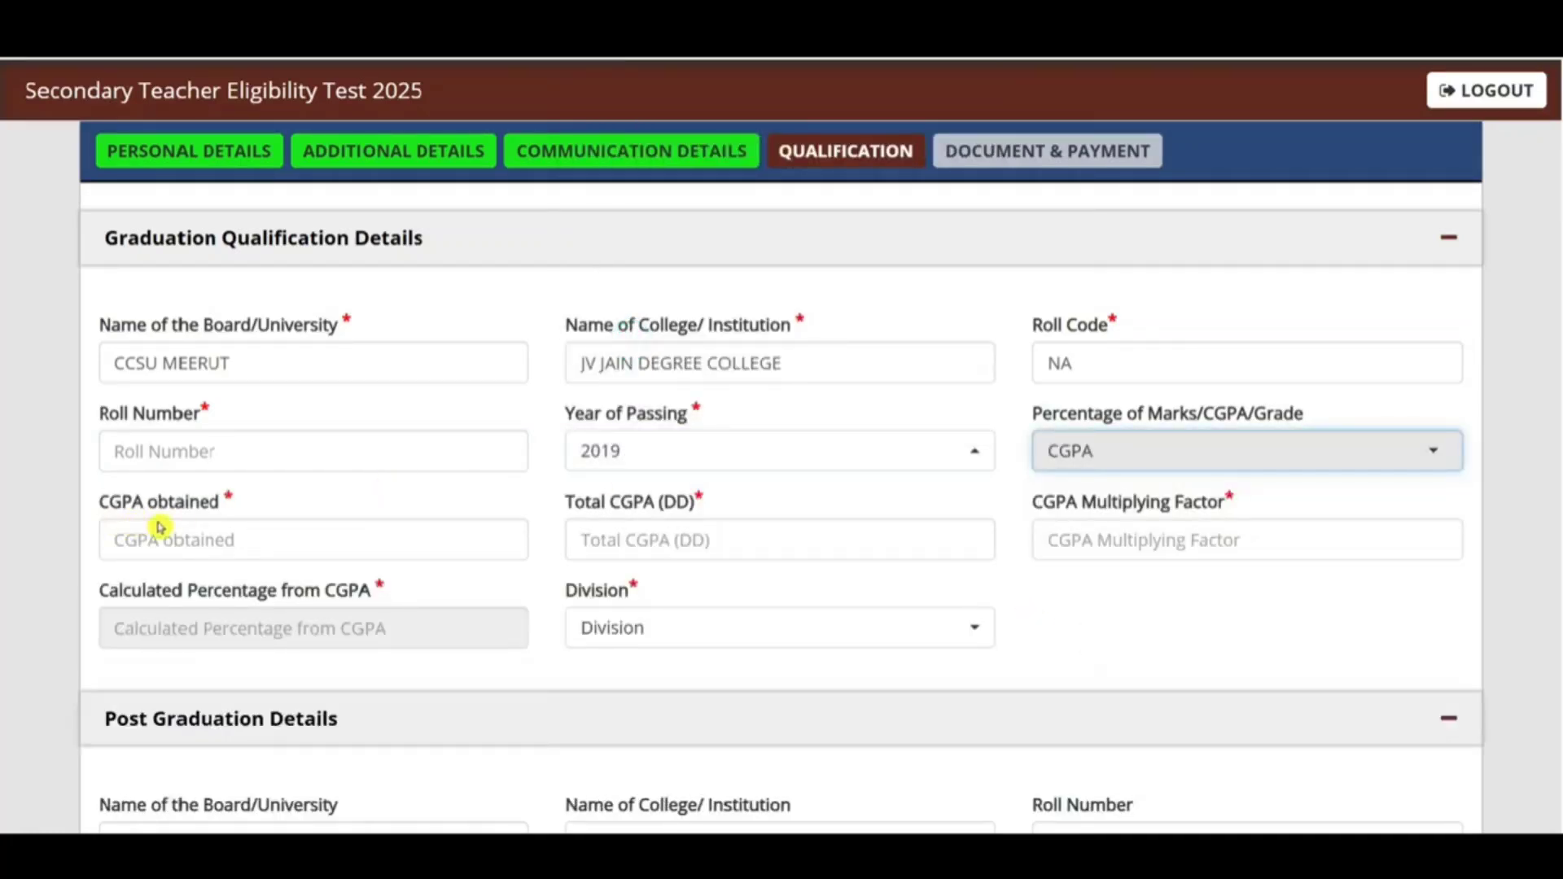
{"action": "left_click", "coordinate": [1100, 465]}
{"action": "left_click", "coordinate": [1102, 580]}
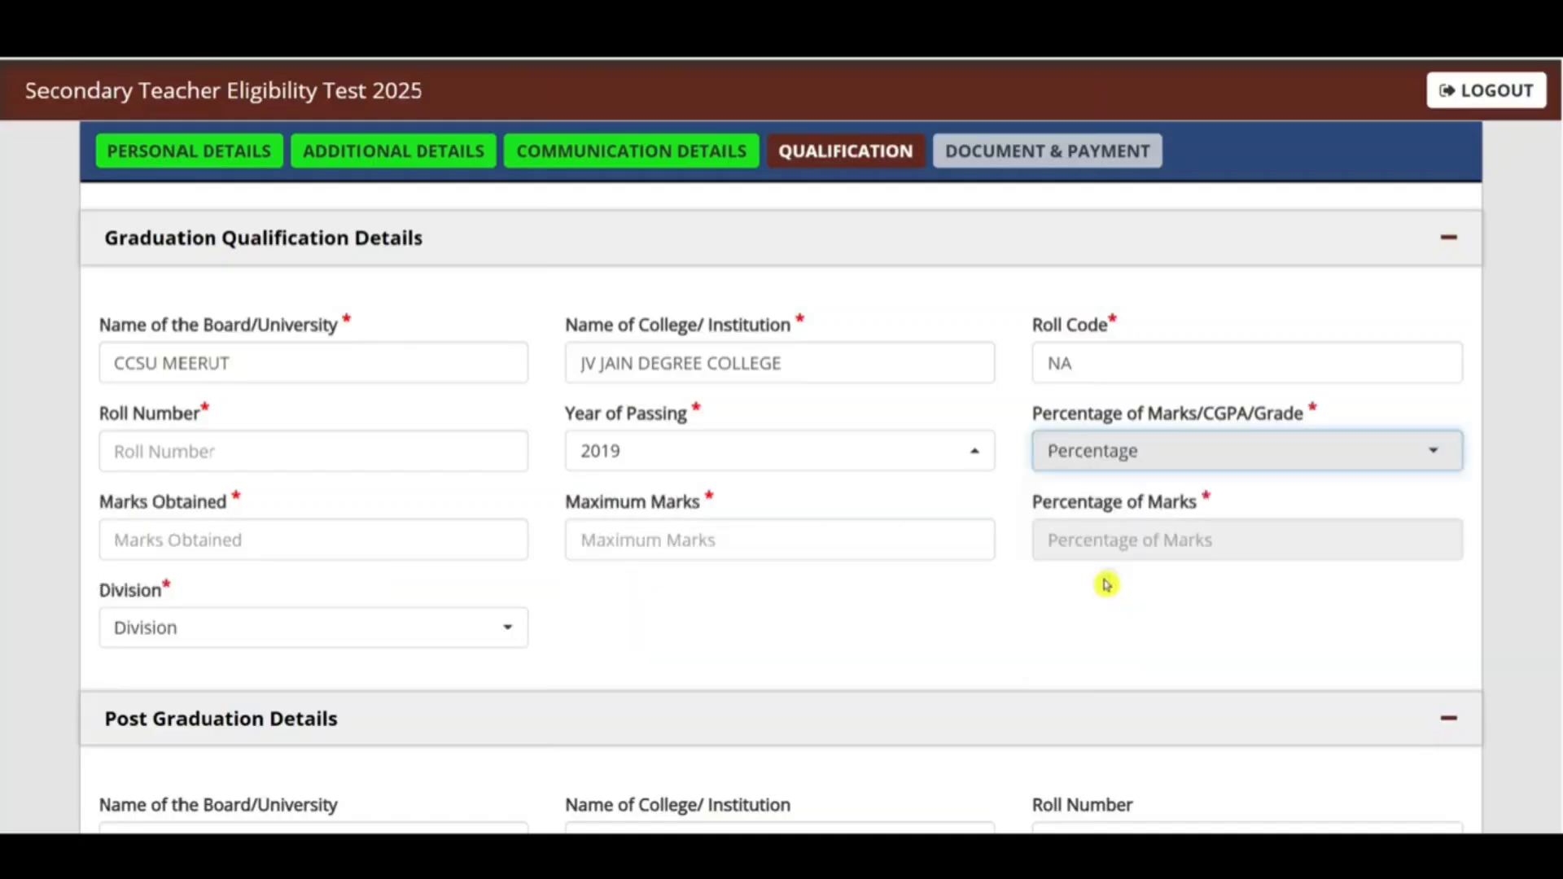
Step: Enter graduation marks 1471 out of 1550 and set the division to First
{"action": "left_click", "coordinate": [322, 543]}
{"action": "type", "text": "1471"}
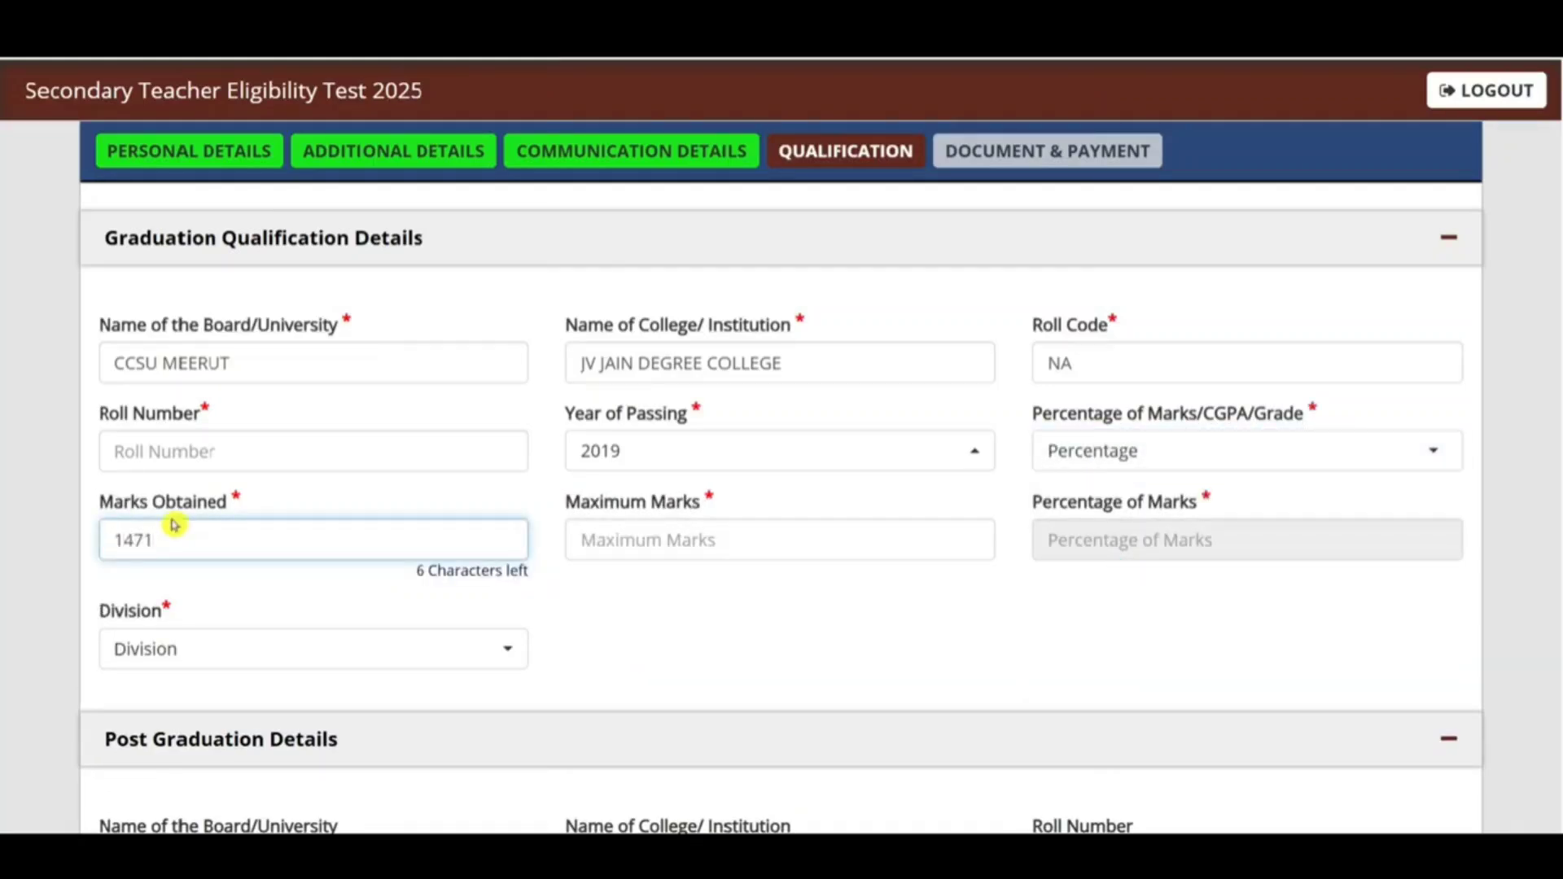
{"action": "left_click", "coordinate": [648, 541]}
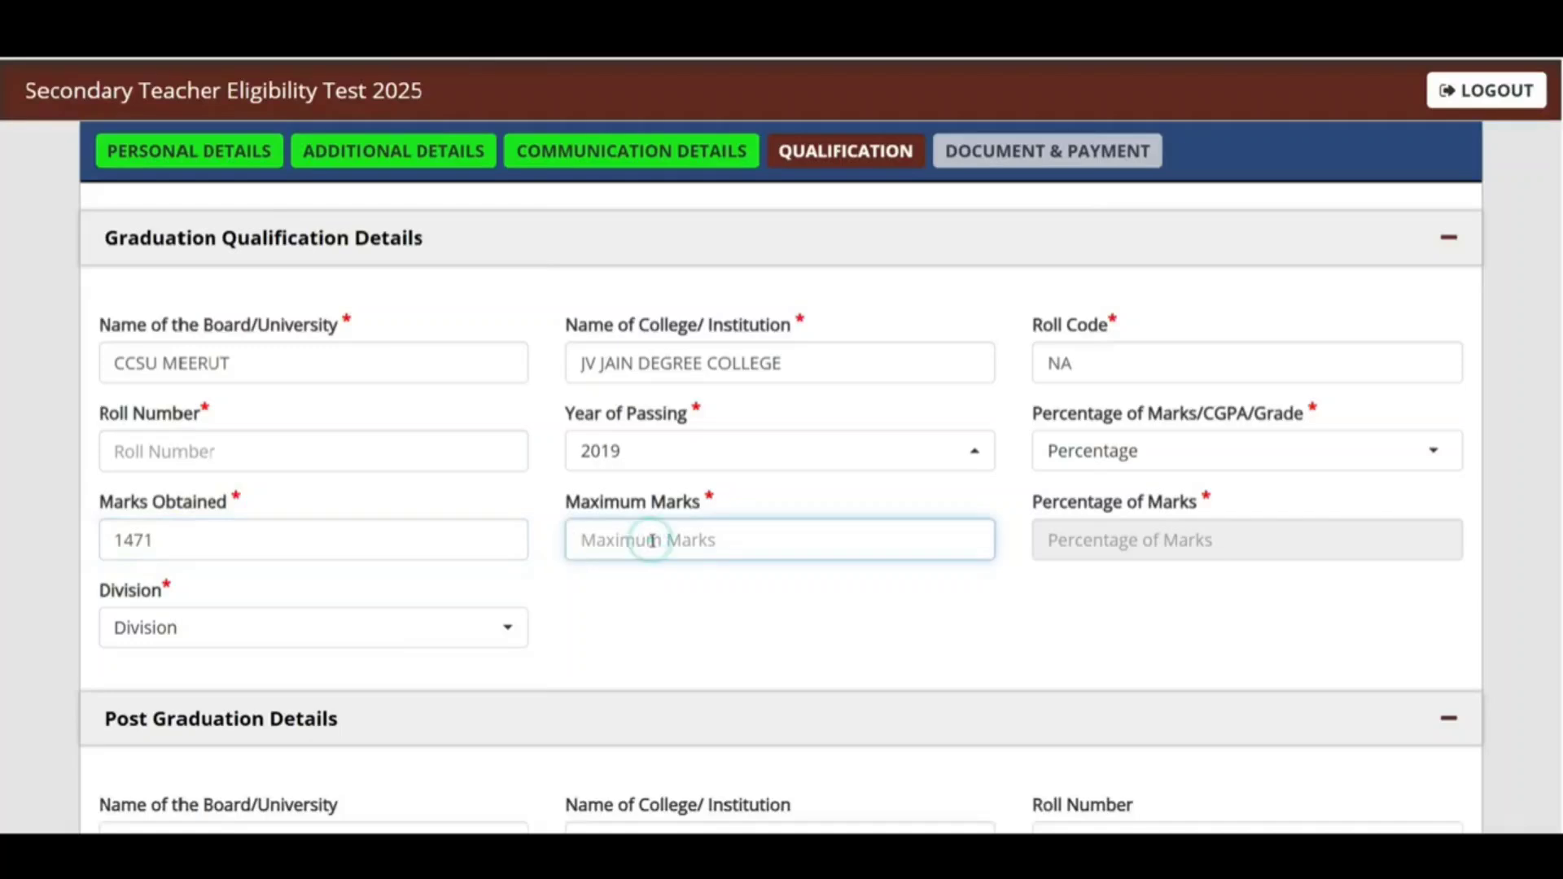
{"action": "type", "text": "1650"}
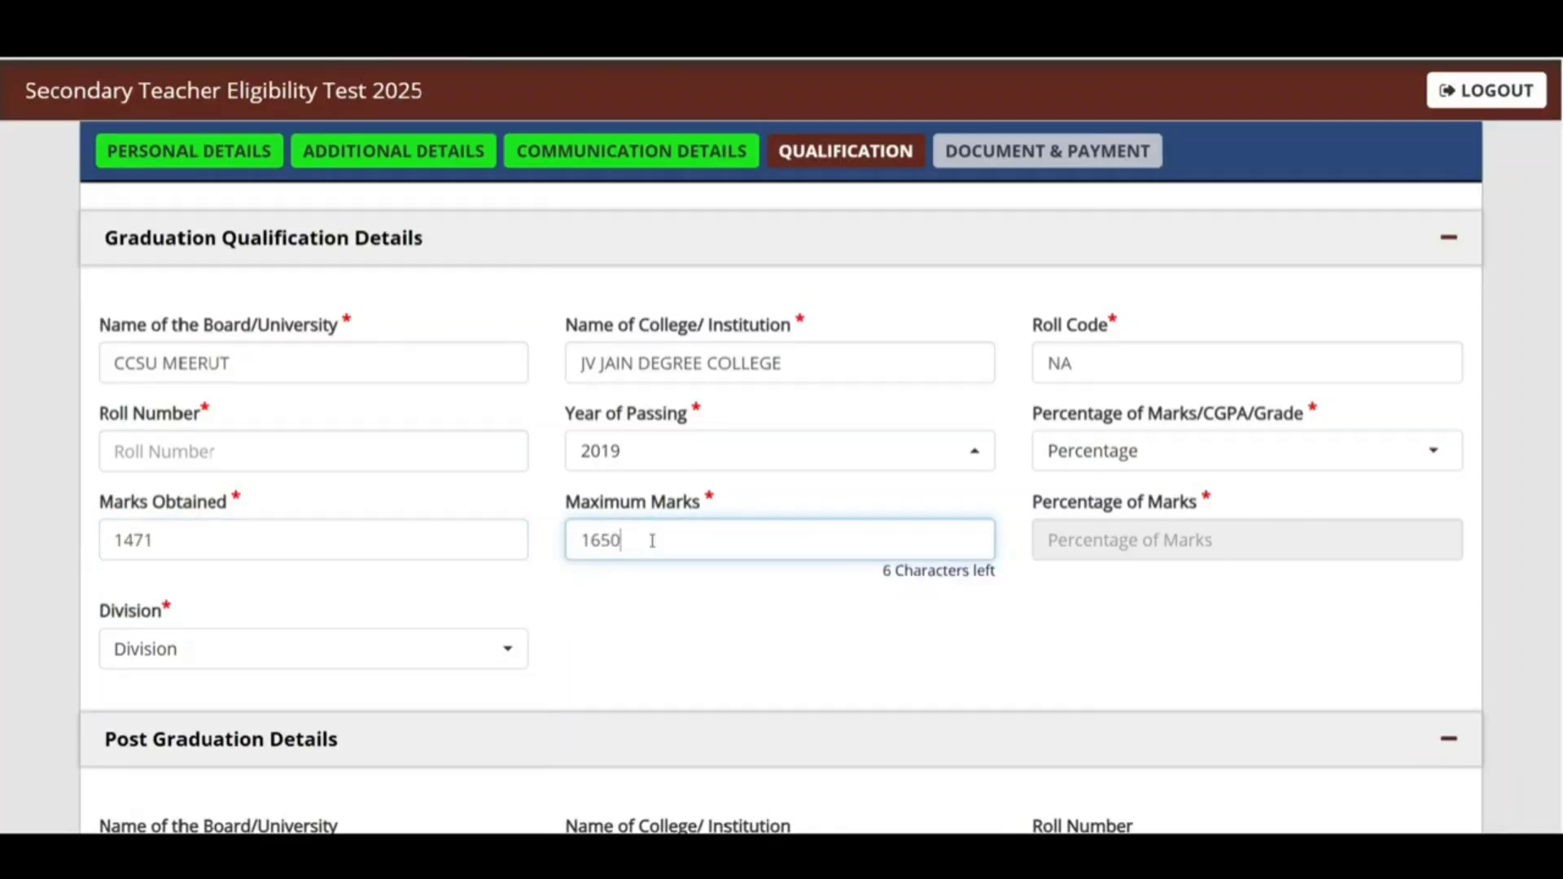
{"action": "key", "text": "BackSpace"}
{"action": "key", "text": "BackSpace"}
{"action": "type", "text": "1550"}
{"action": "left_click", "coordinate": [663, 688]}
{"action": "left_click", "coordinate": [232, 630]}
{"action": "left_click", "coordinate": [342, 513]}
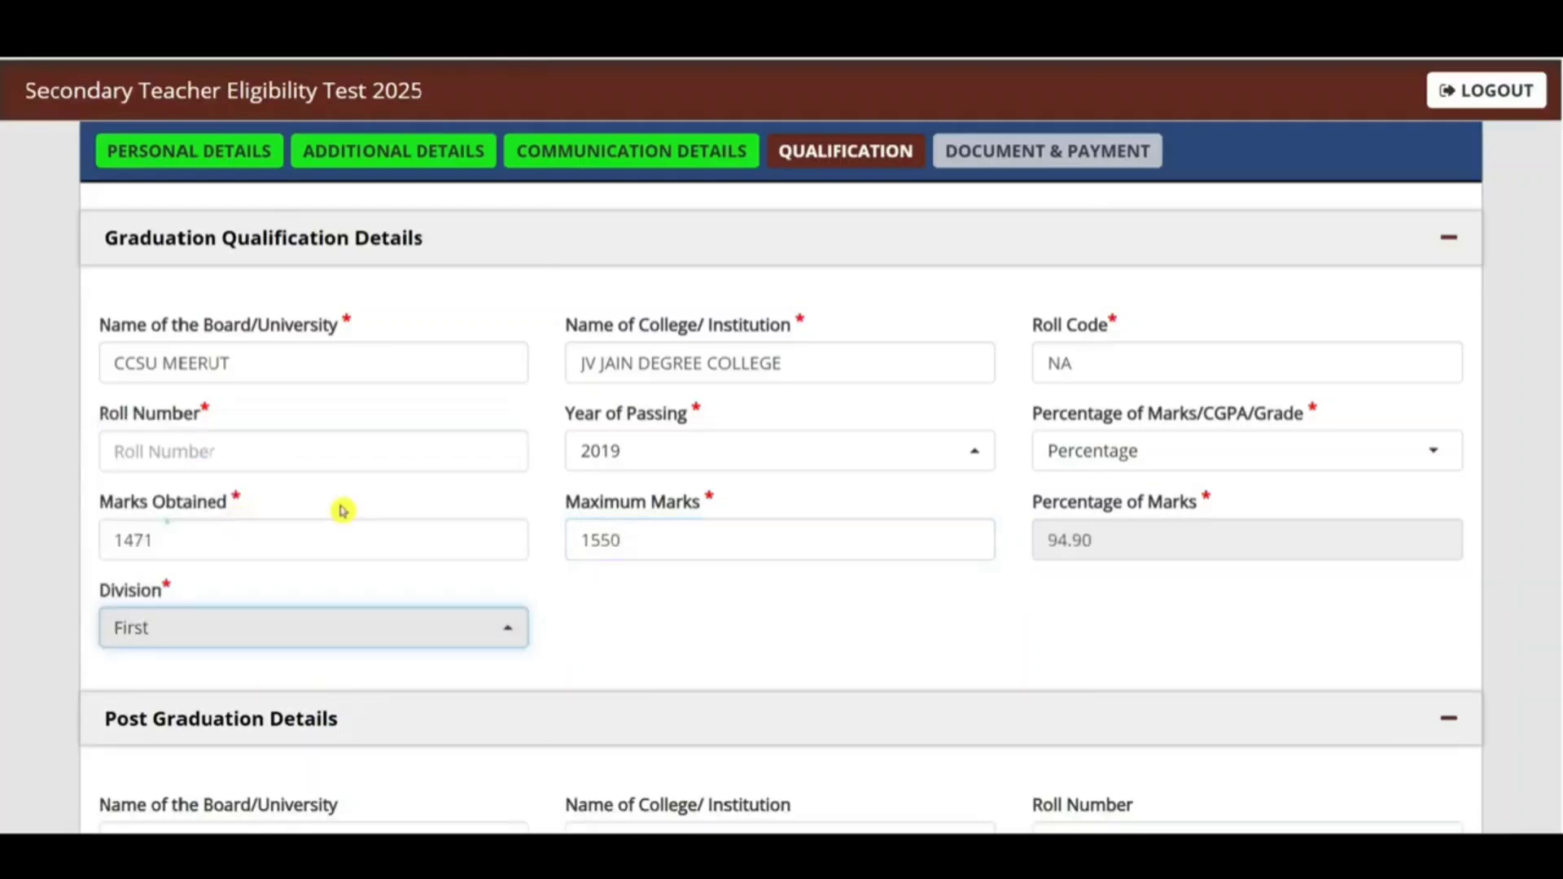
{"action": "scroll", "coordinate": [562, 453], "scroll_direction": "down", "scroll_amount": 5}
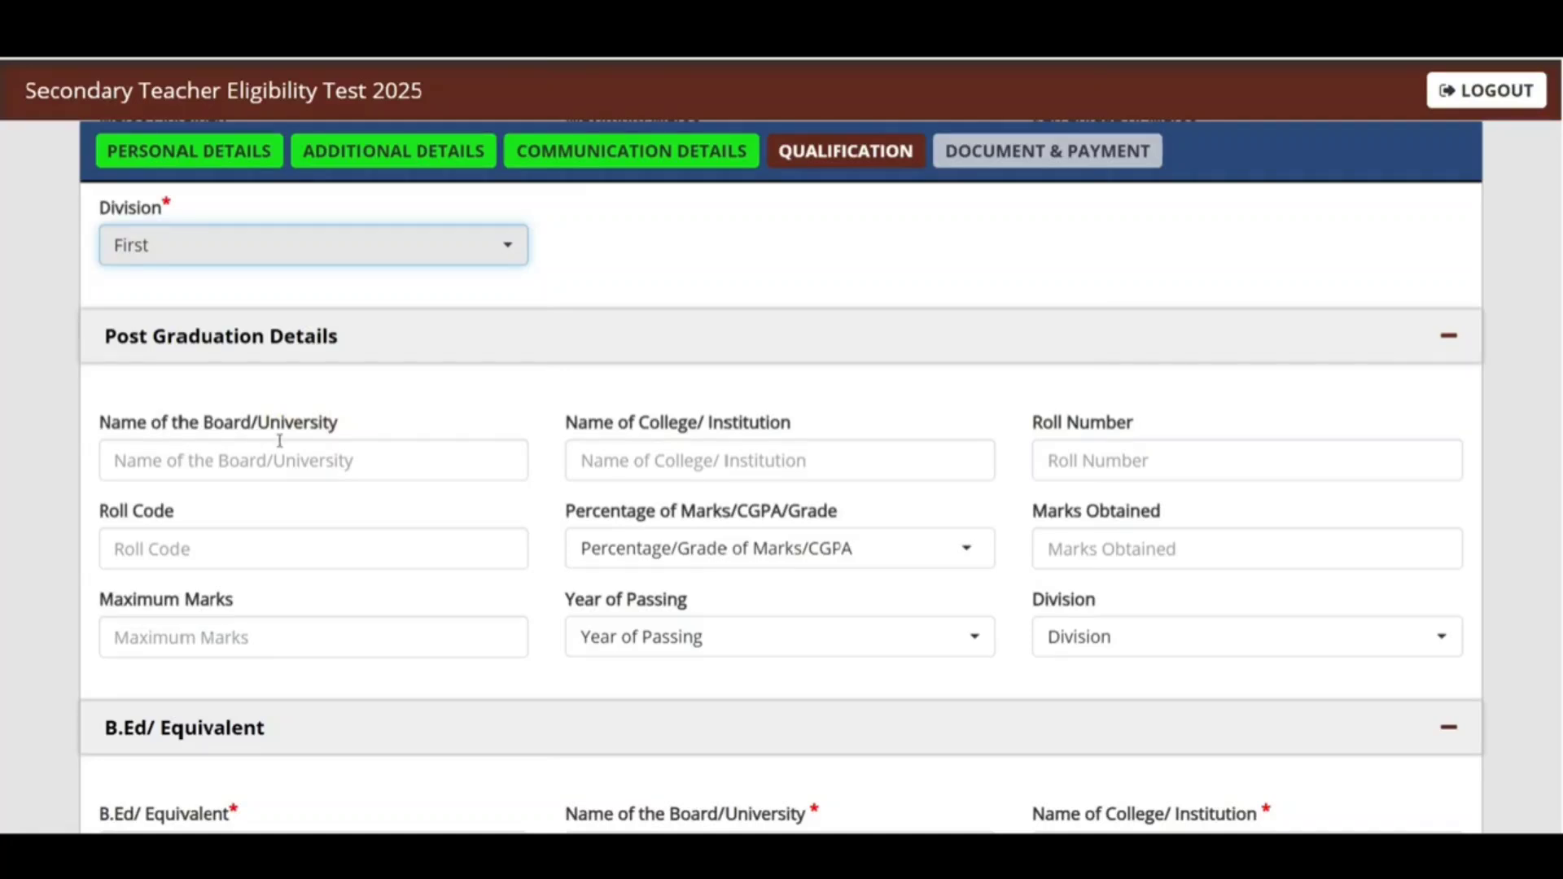
Step: Enter B.Ed as the qualification with board CCSU MEERUT, correcting the mistyped board name
{"action": "scroll", "coordinate": [388, 444], "scroll_direction": "down", "scroll_amount": 5}
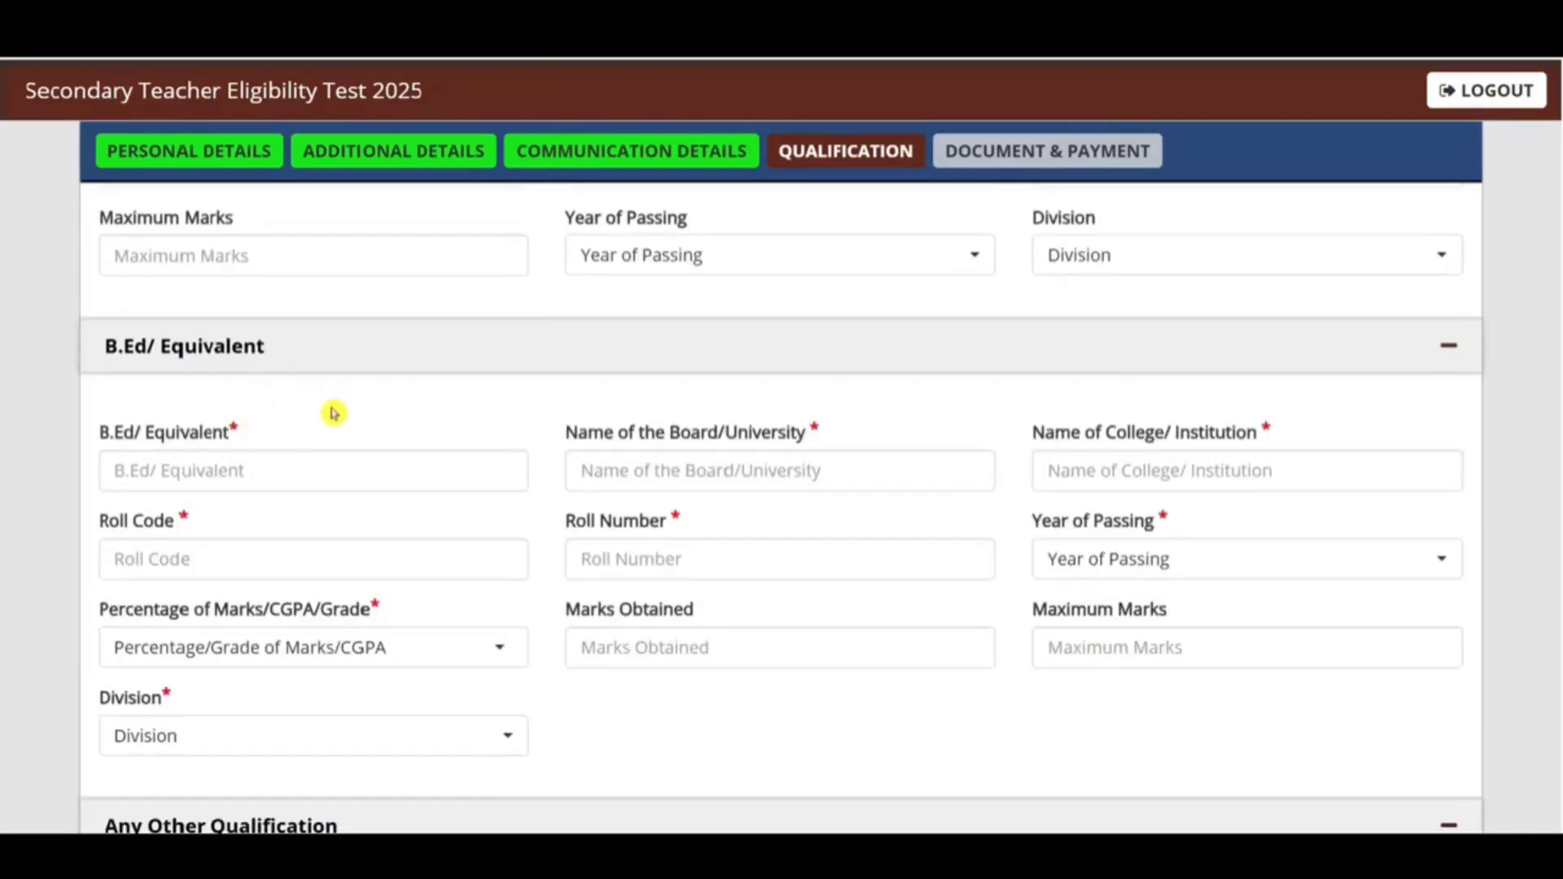
{"action": "left_click", "coordinate": [187, 468]}
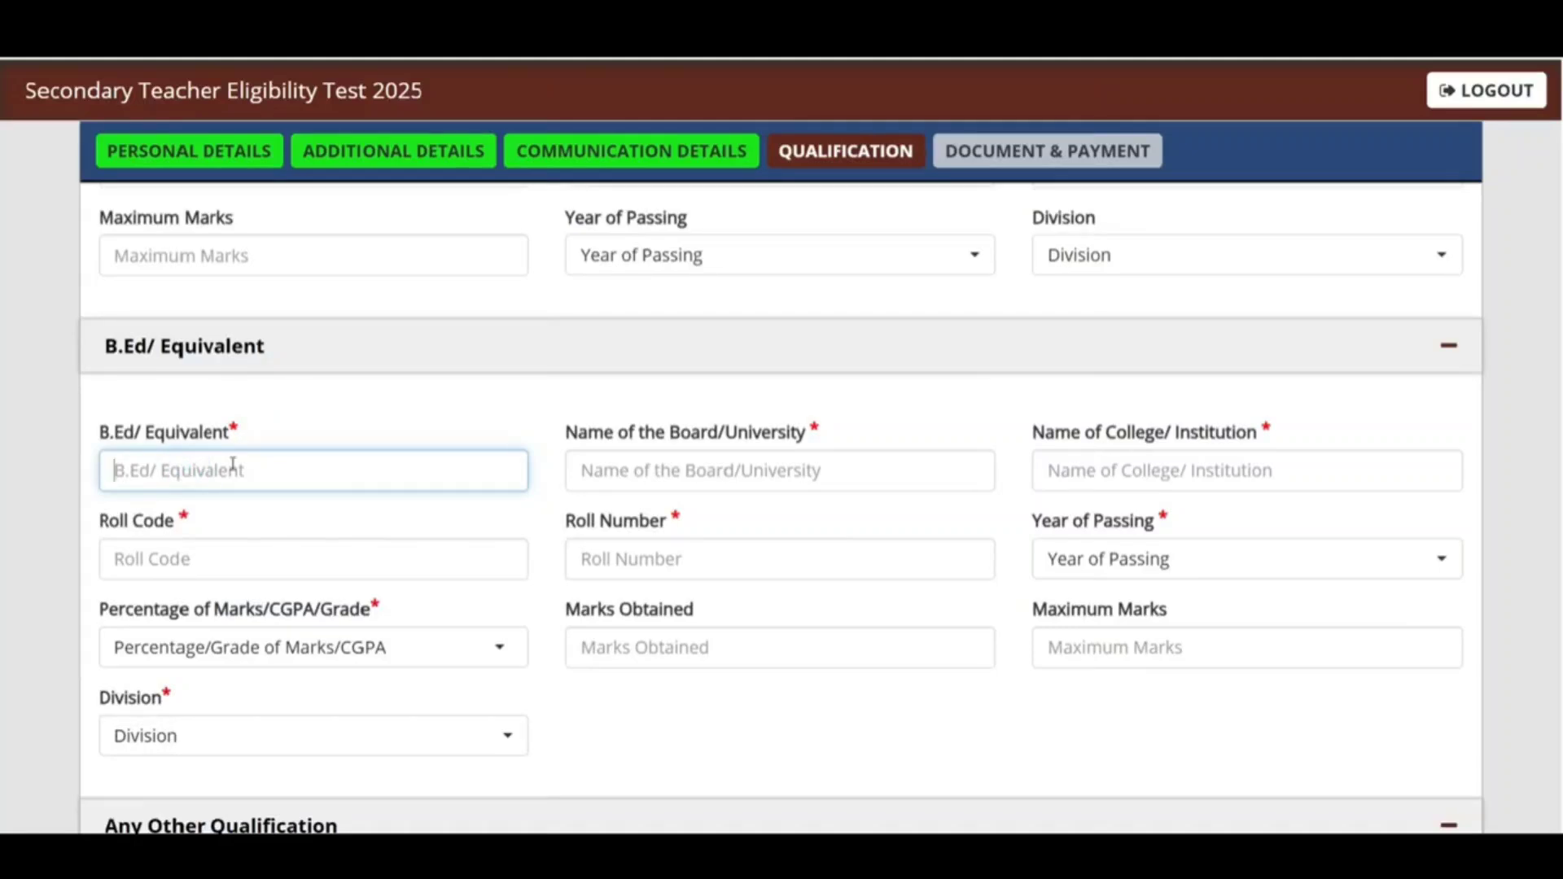
{"action": "type", "text": "B"}
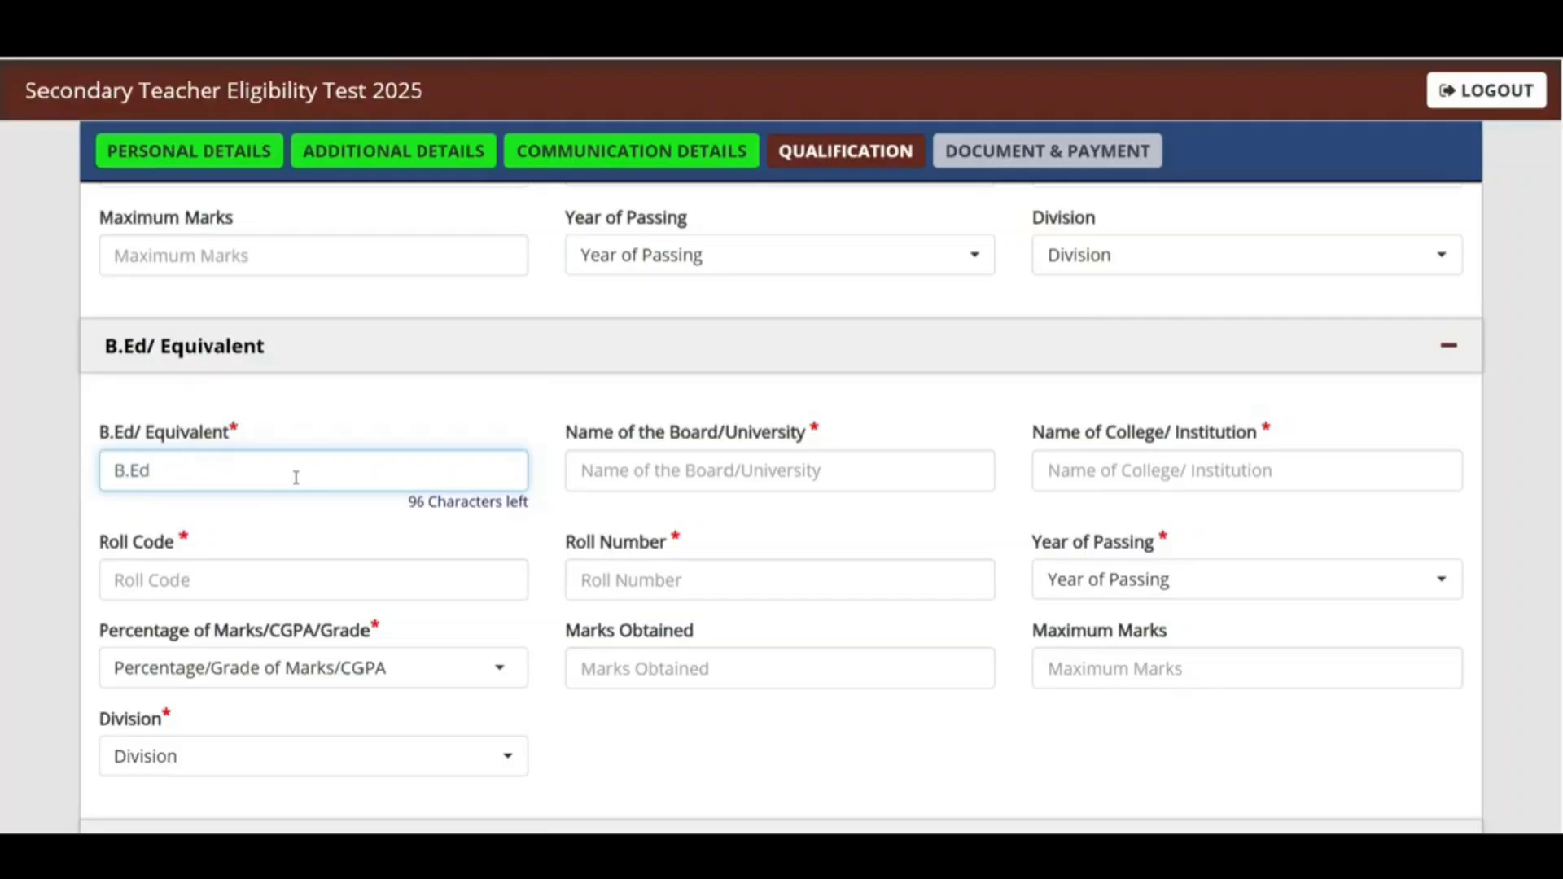
{"action": "type", "text": ".Ed"}
{"action": "left_click", "coordinate": [740, 472]}
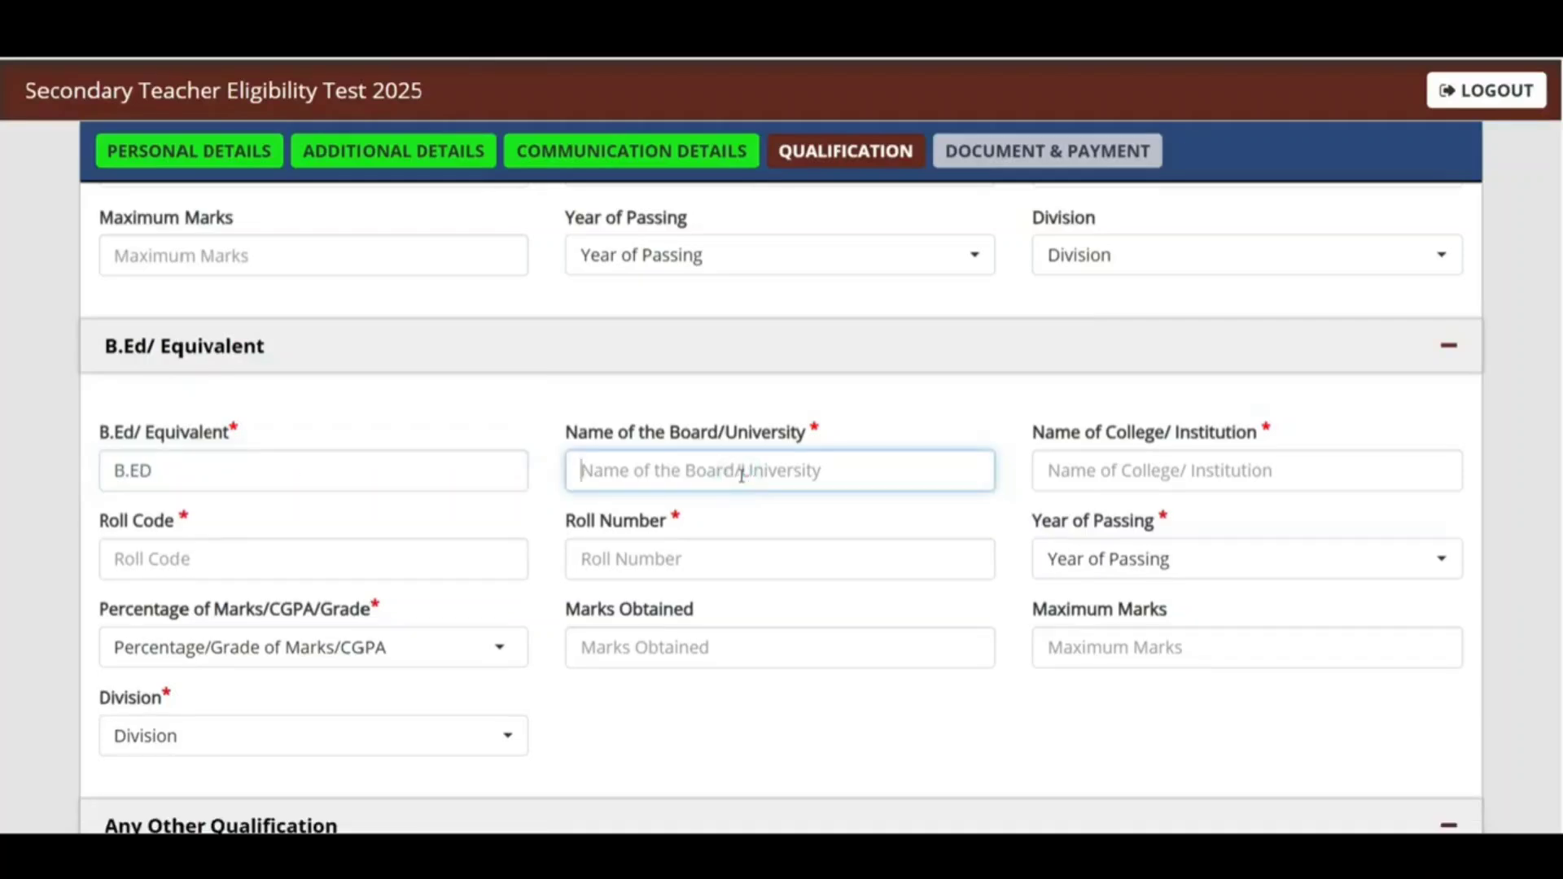
{"action": "type", "text": "IV JAIN"}
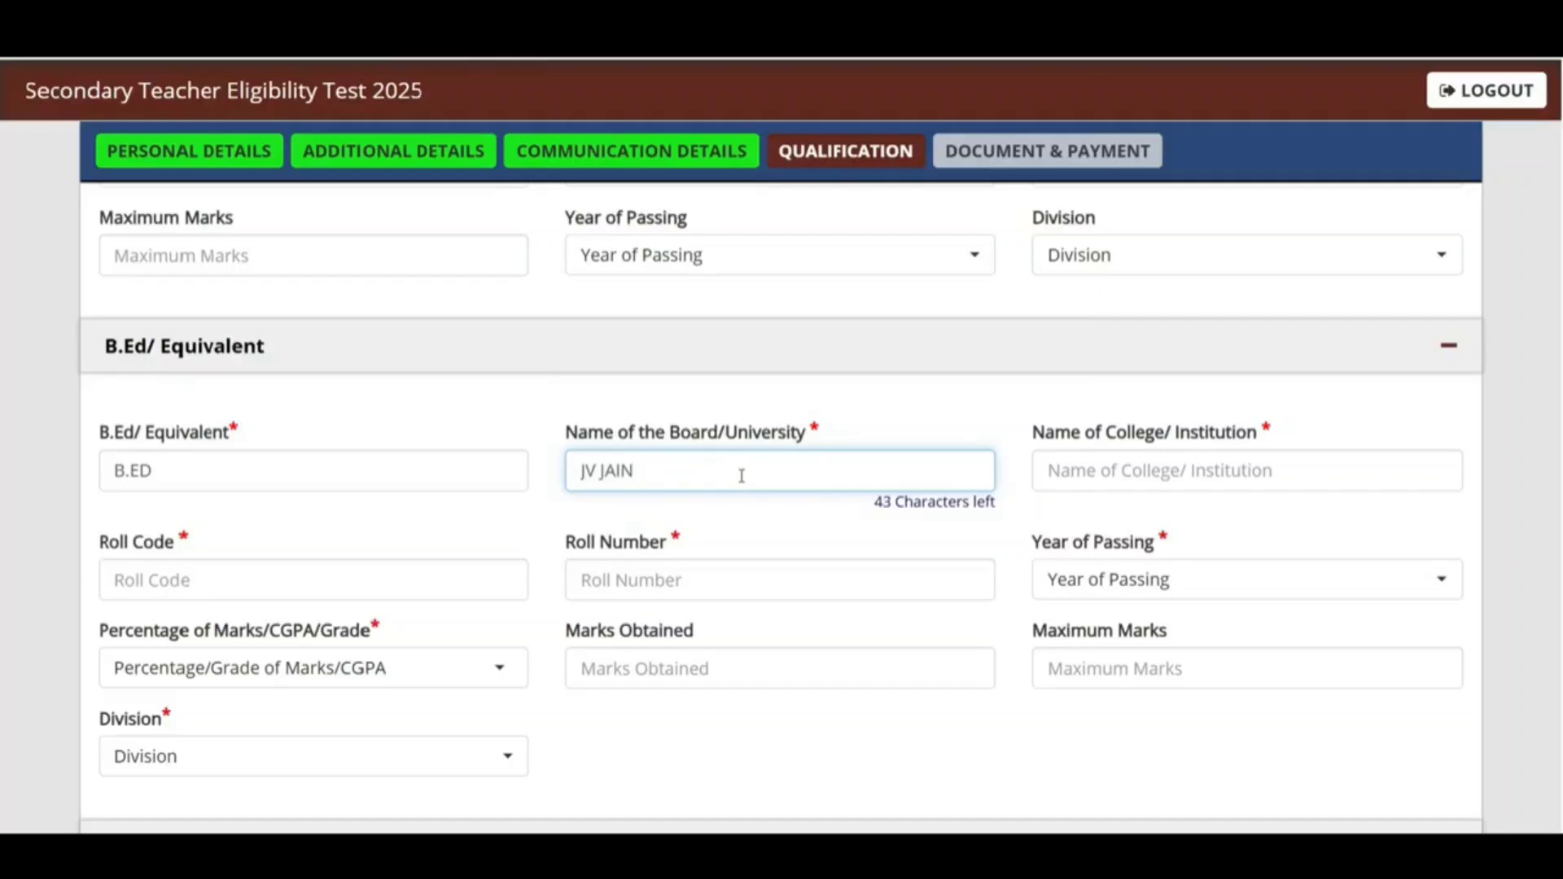
{"action": "key", "text": "ctrl+a"}
{"action": "type", "text": "CCSU MEERUT"}
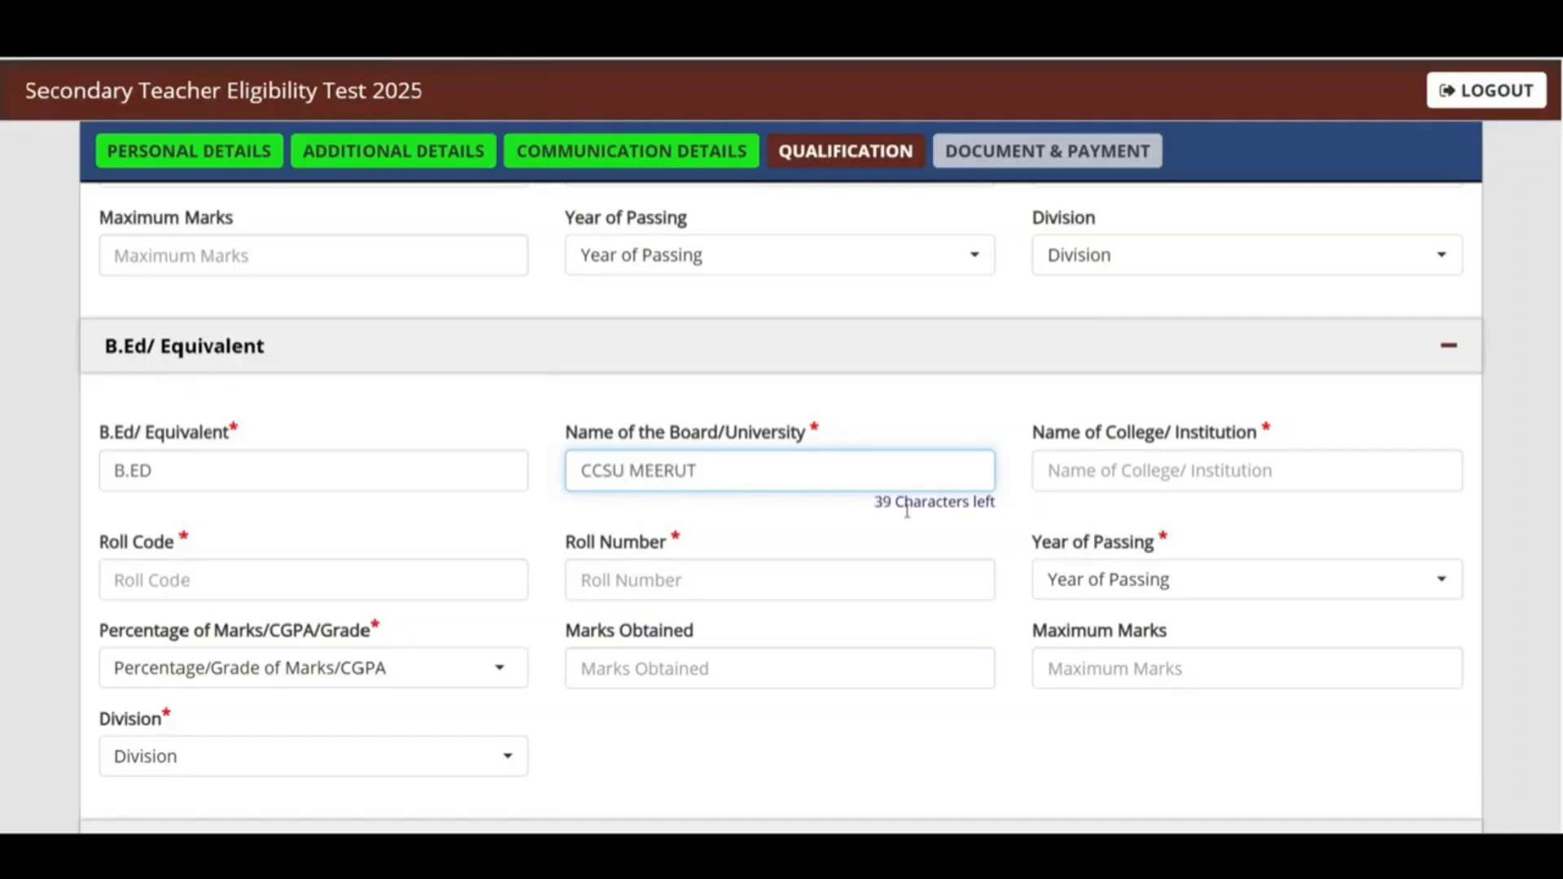
{"action": "left_click", "coordinate": [1211, 462]}
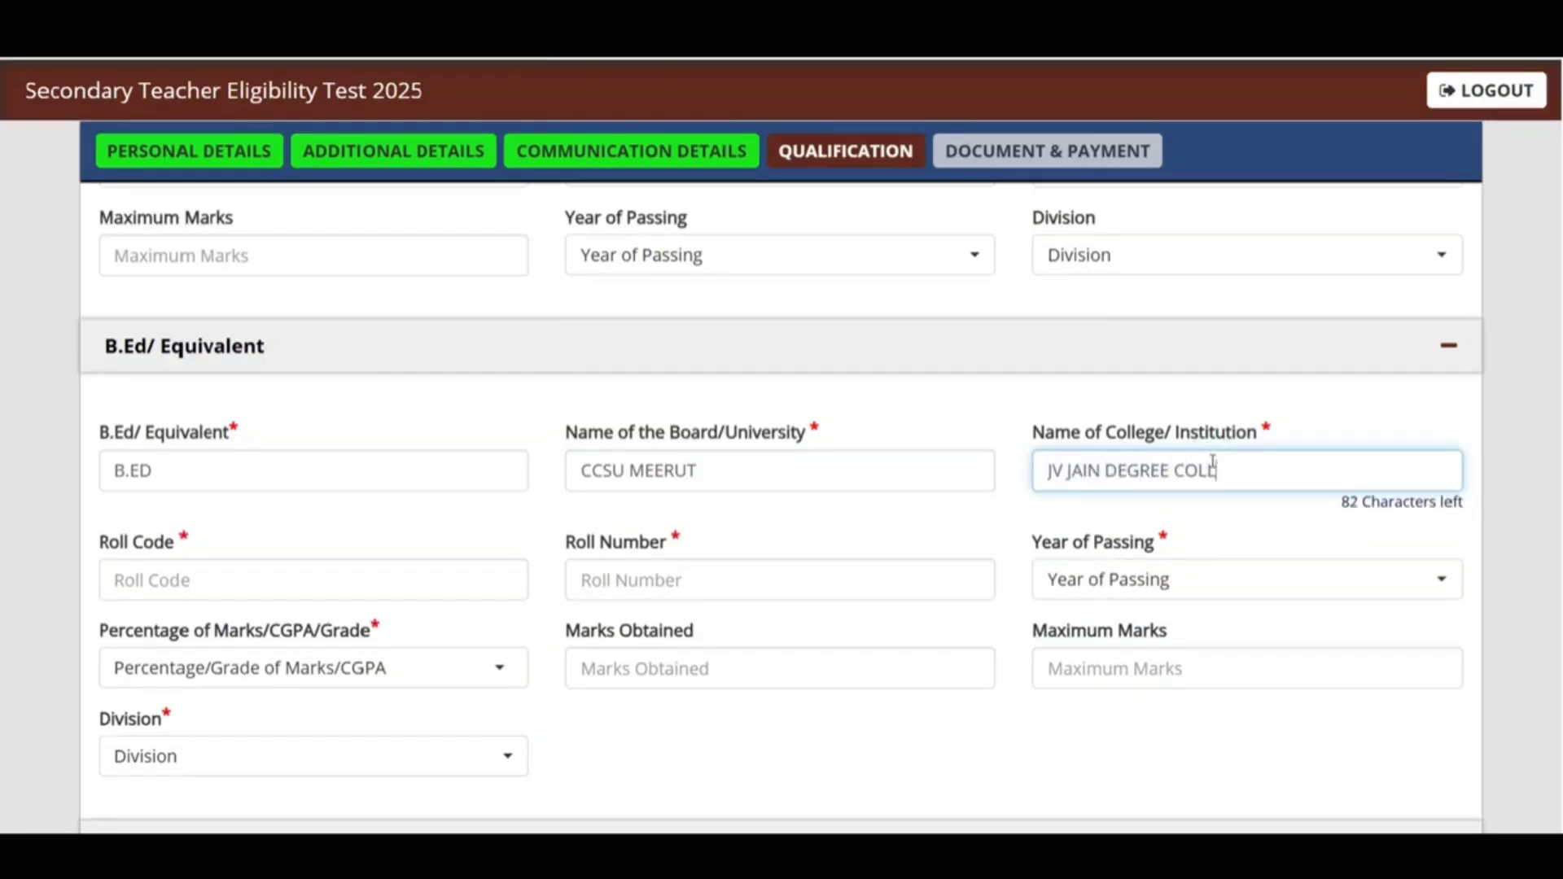
Step: Enter B.Ed roll code NA, passing year 2021 and result type Percentage
{"action": "left_click", "coordinate": [407, 569]}
{"action": "type", "text": "N"}
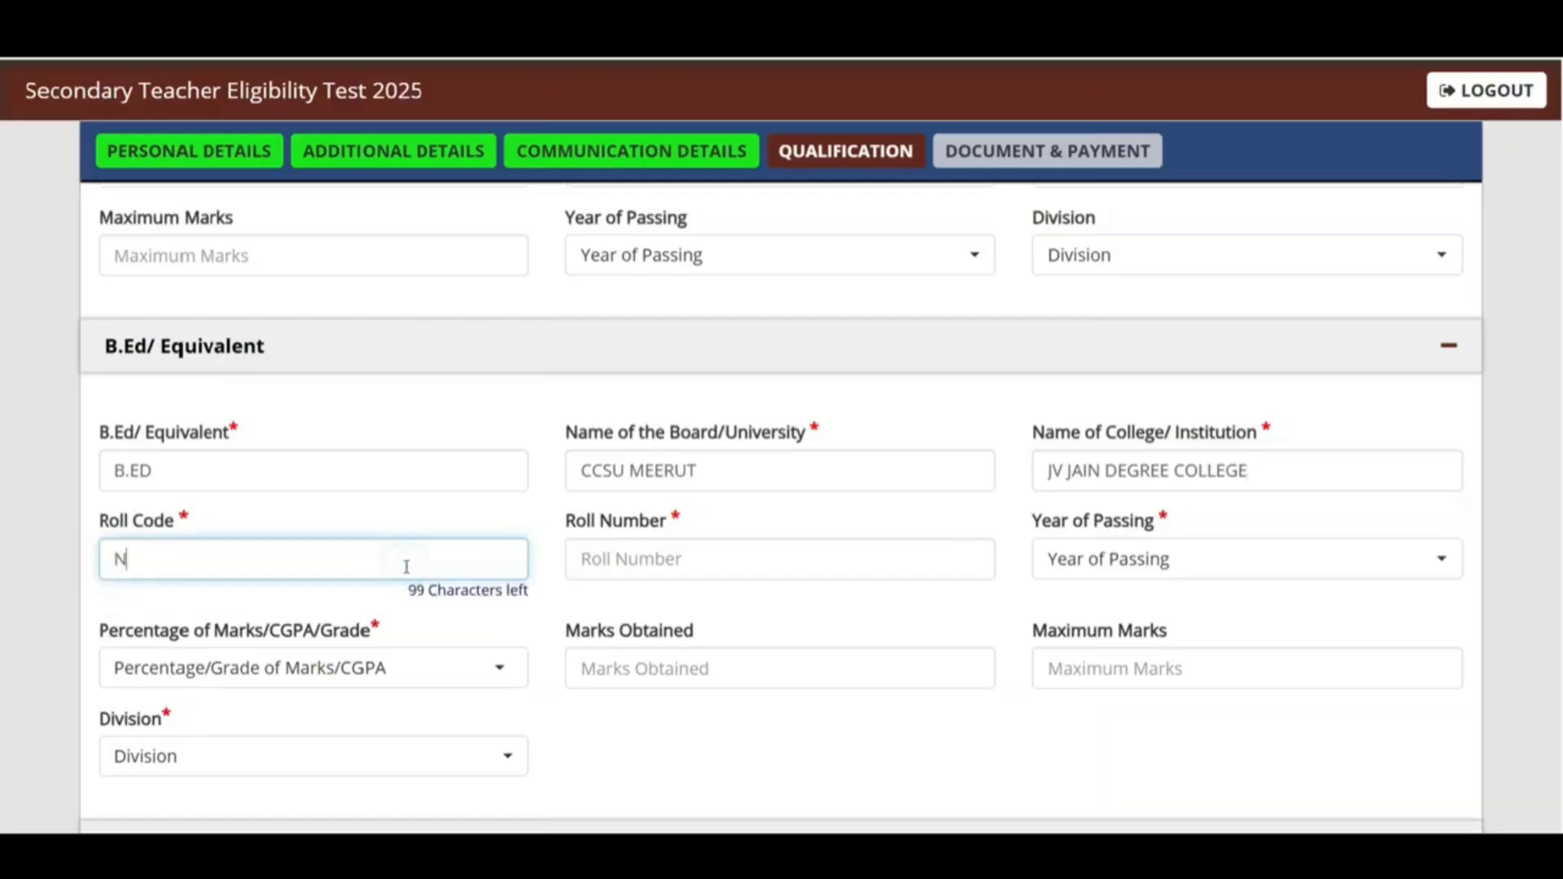
{"action": "type", "text": "A"}
{"action": "left_click", "coordinate": [700, 559]}
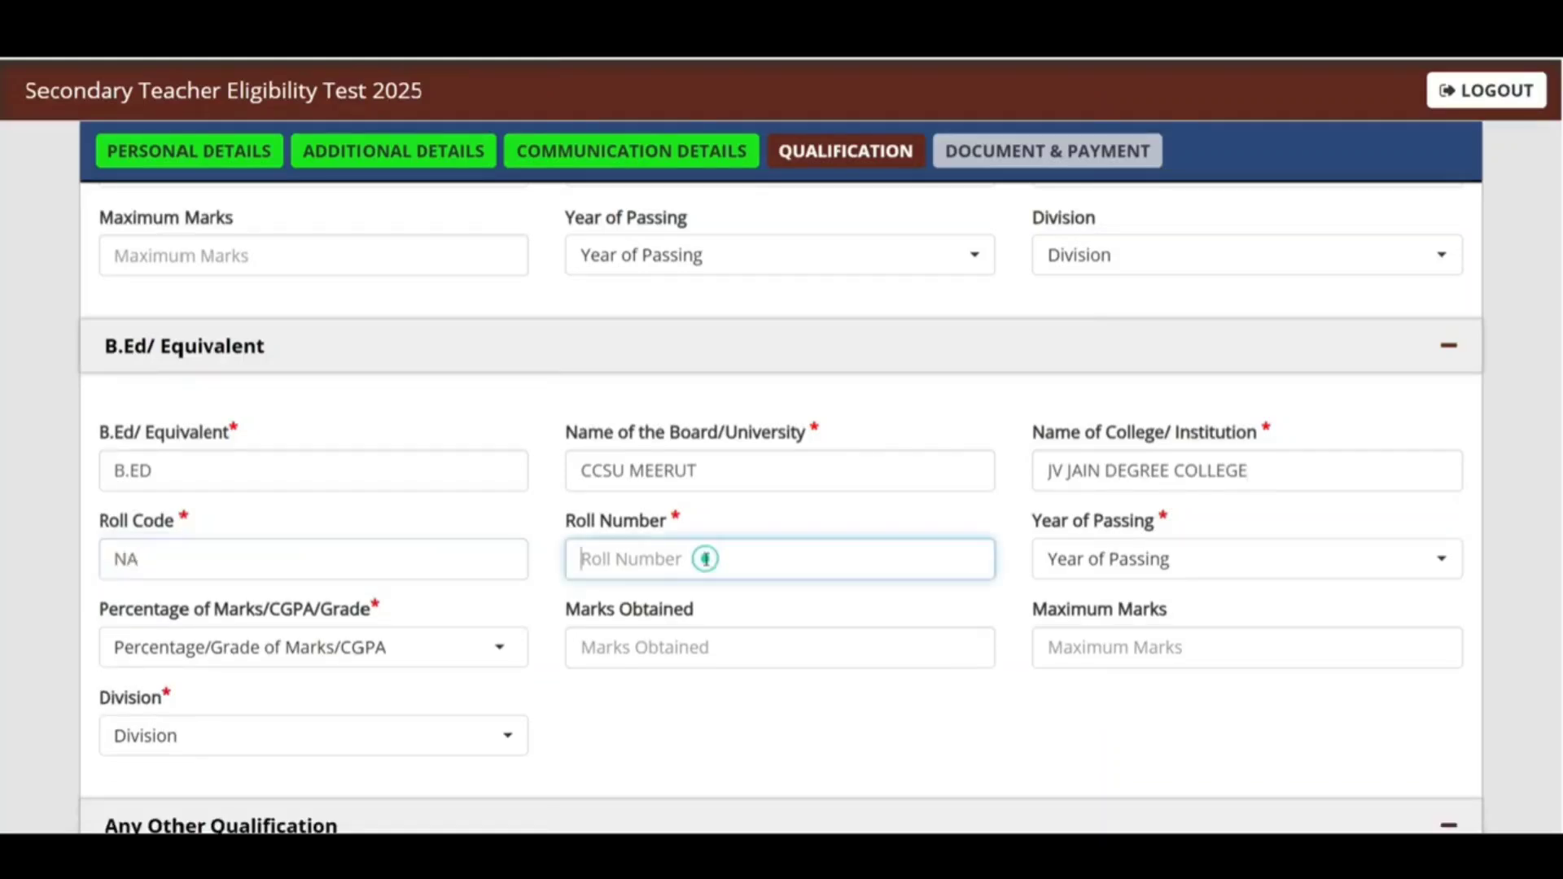
{"action": "left_click", "coordinate": [1161, 558]}
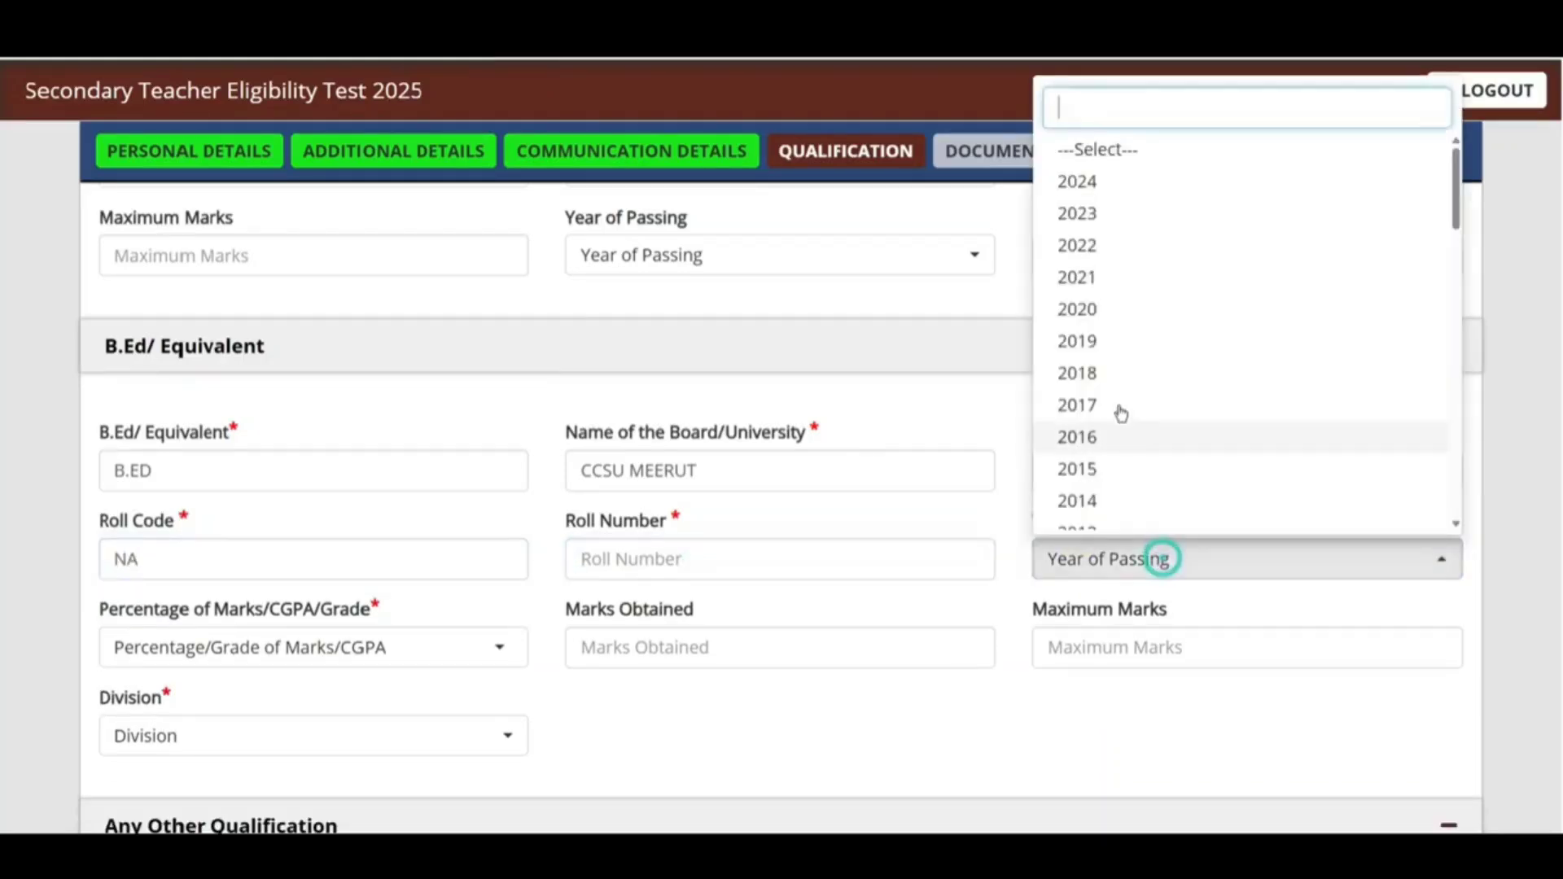
{"action": "left_click", "coordinate": [1088, 280]}
{"action": "left_click", "coordinate": [340, 655]}
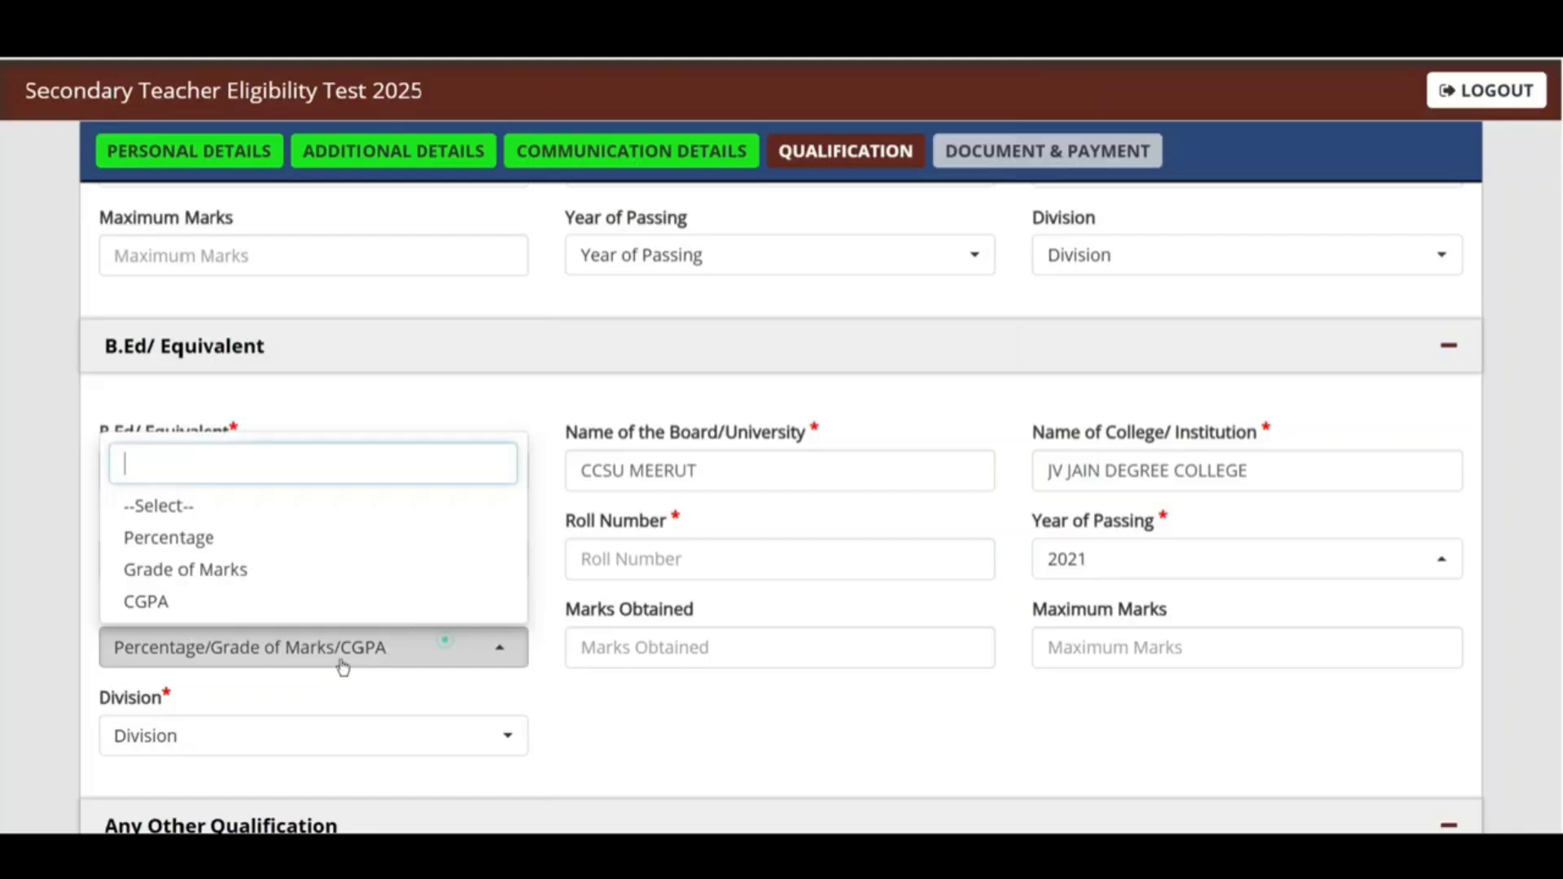
{"action": "left_click", "coordinate": [183, 539]}
Step: Enter B.Ed marks 478 out of 500 so the percentage shows 95.60%
{"action": "left_click", "coordinate": [748, 649]}
{"action": "type", "text": "1"}
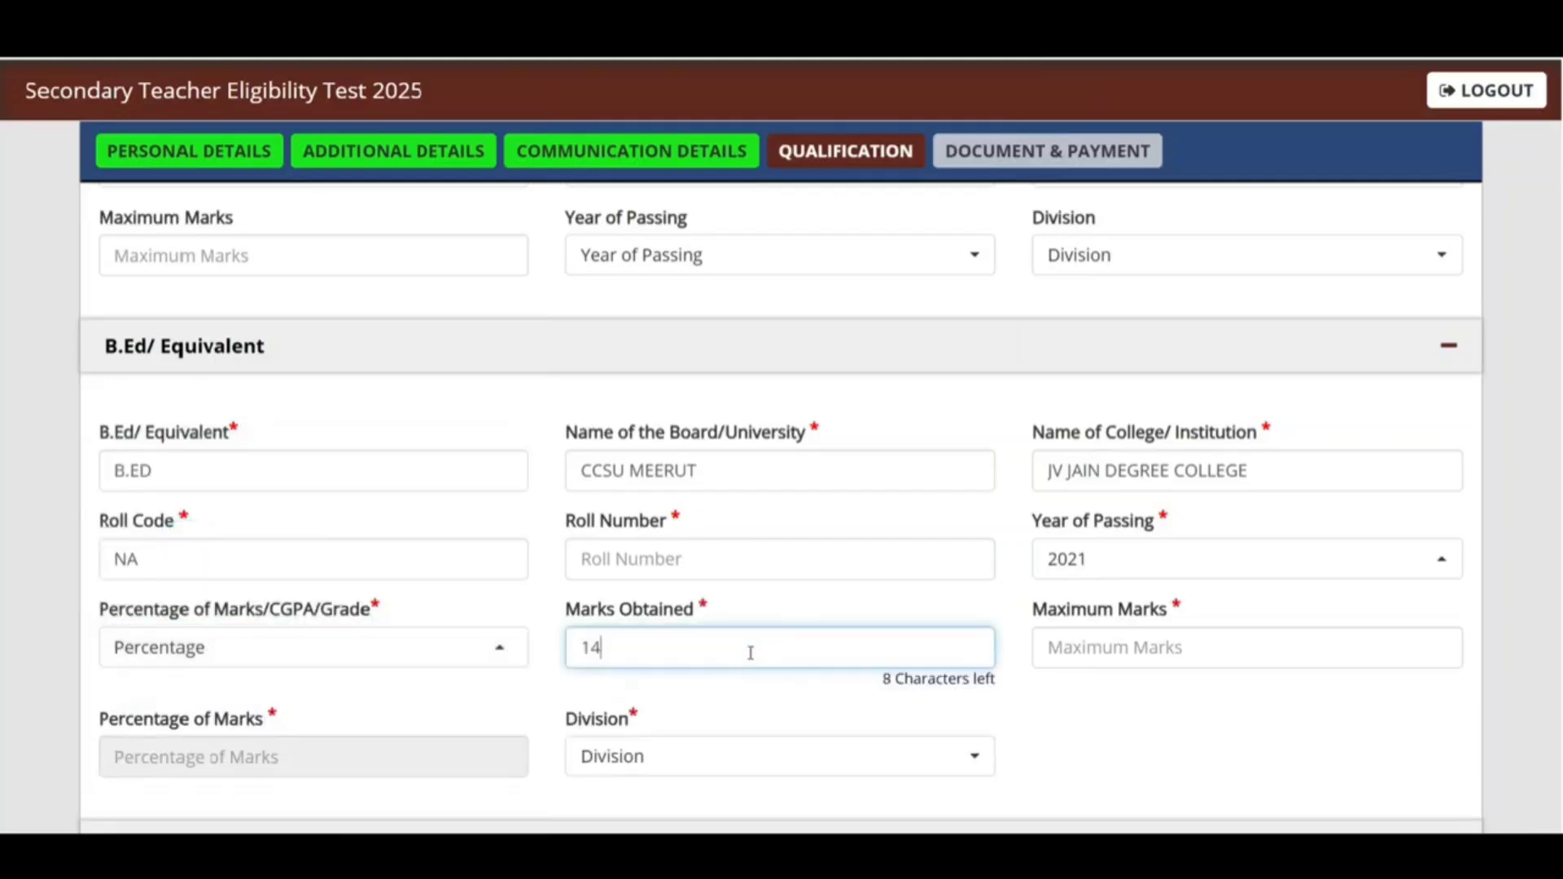
{"action": "key", "text": "BackSpace"}
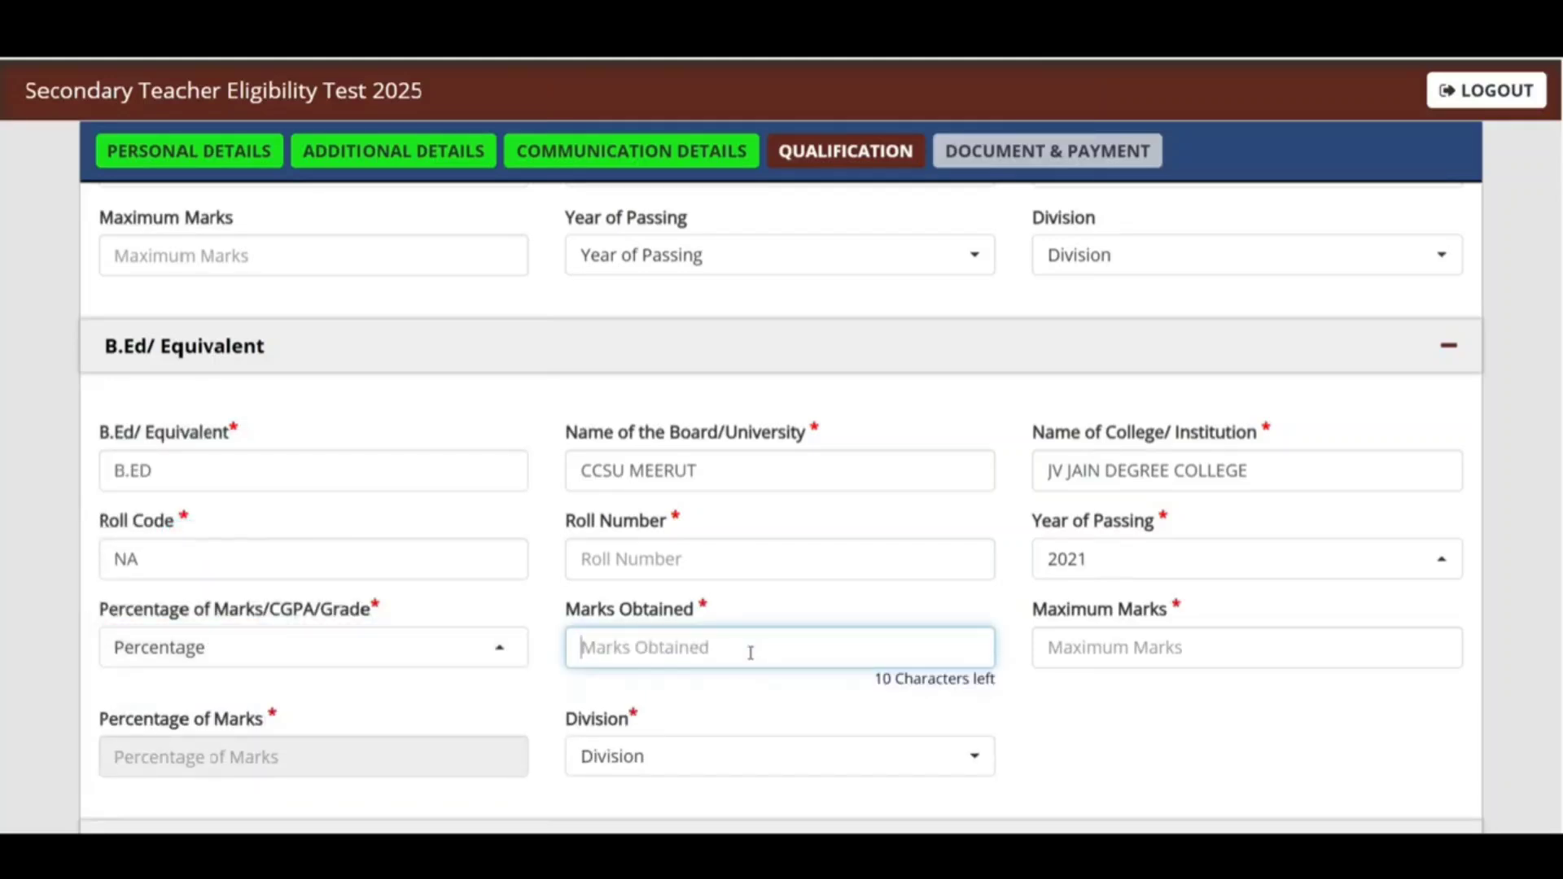
{"action": "type", "text": "5"}
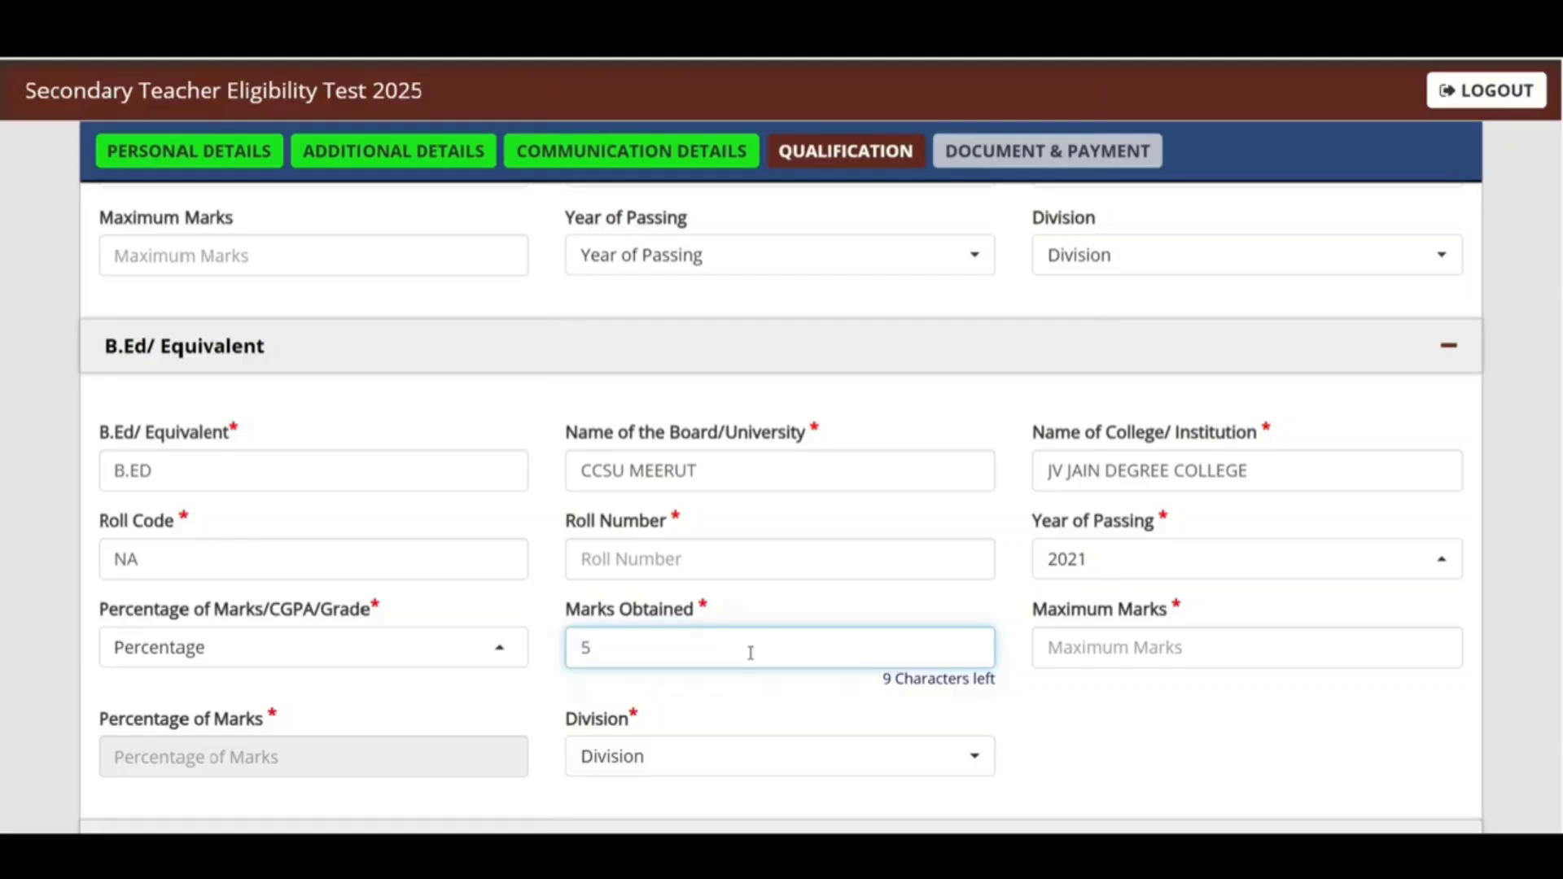
{"action": "key", "text": "BackSpace"}
{"action": "type", "text": "478"}
{"action": "left_click", "coordinate": [1090, 638]}
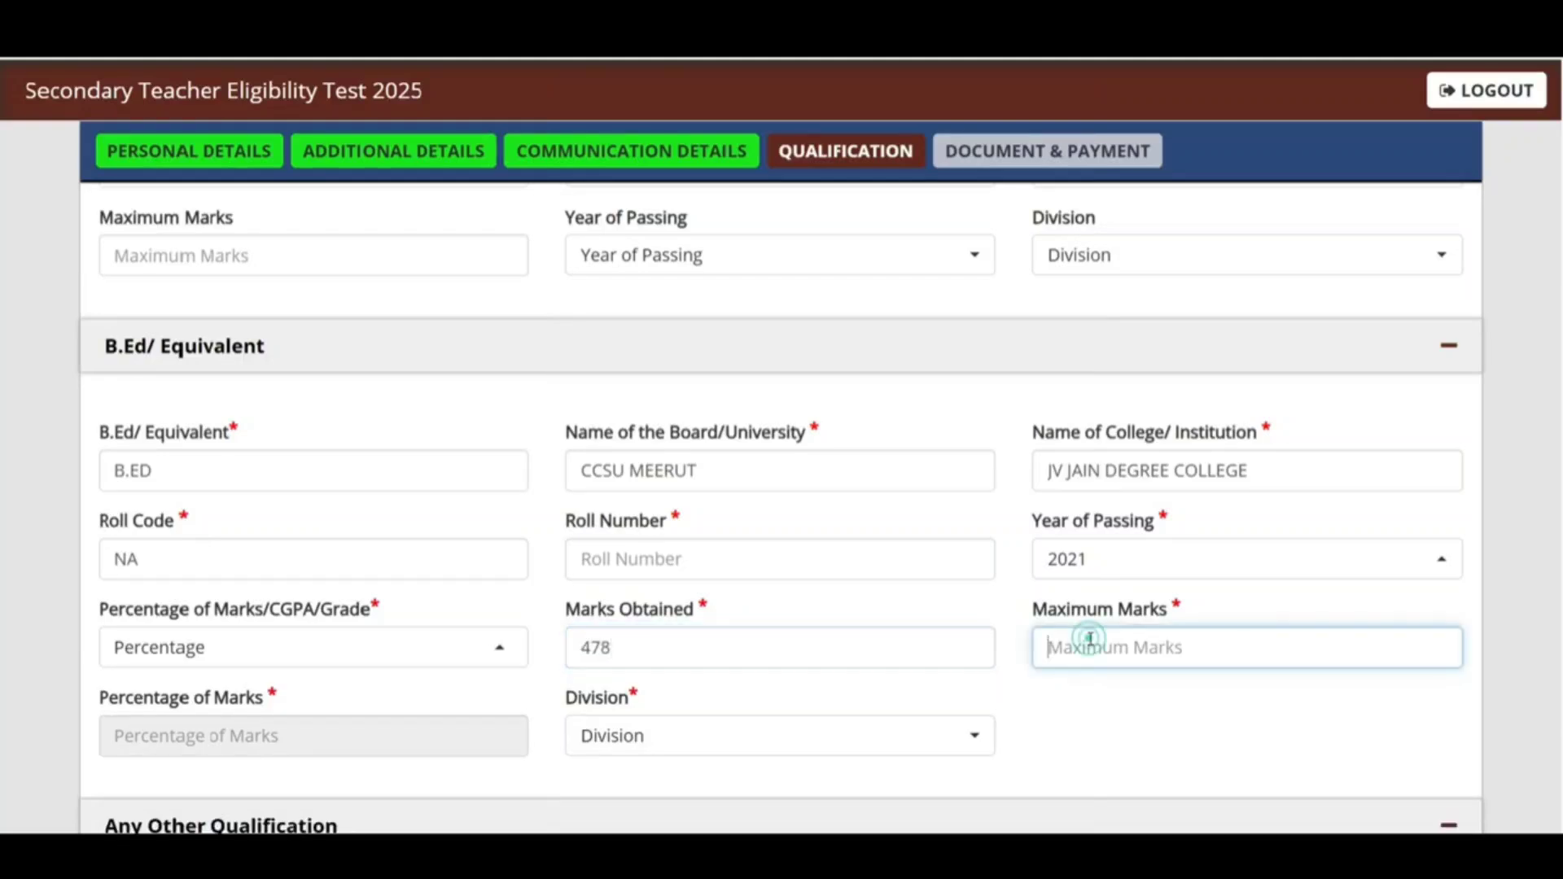
{"action": "type", "text": "500"}
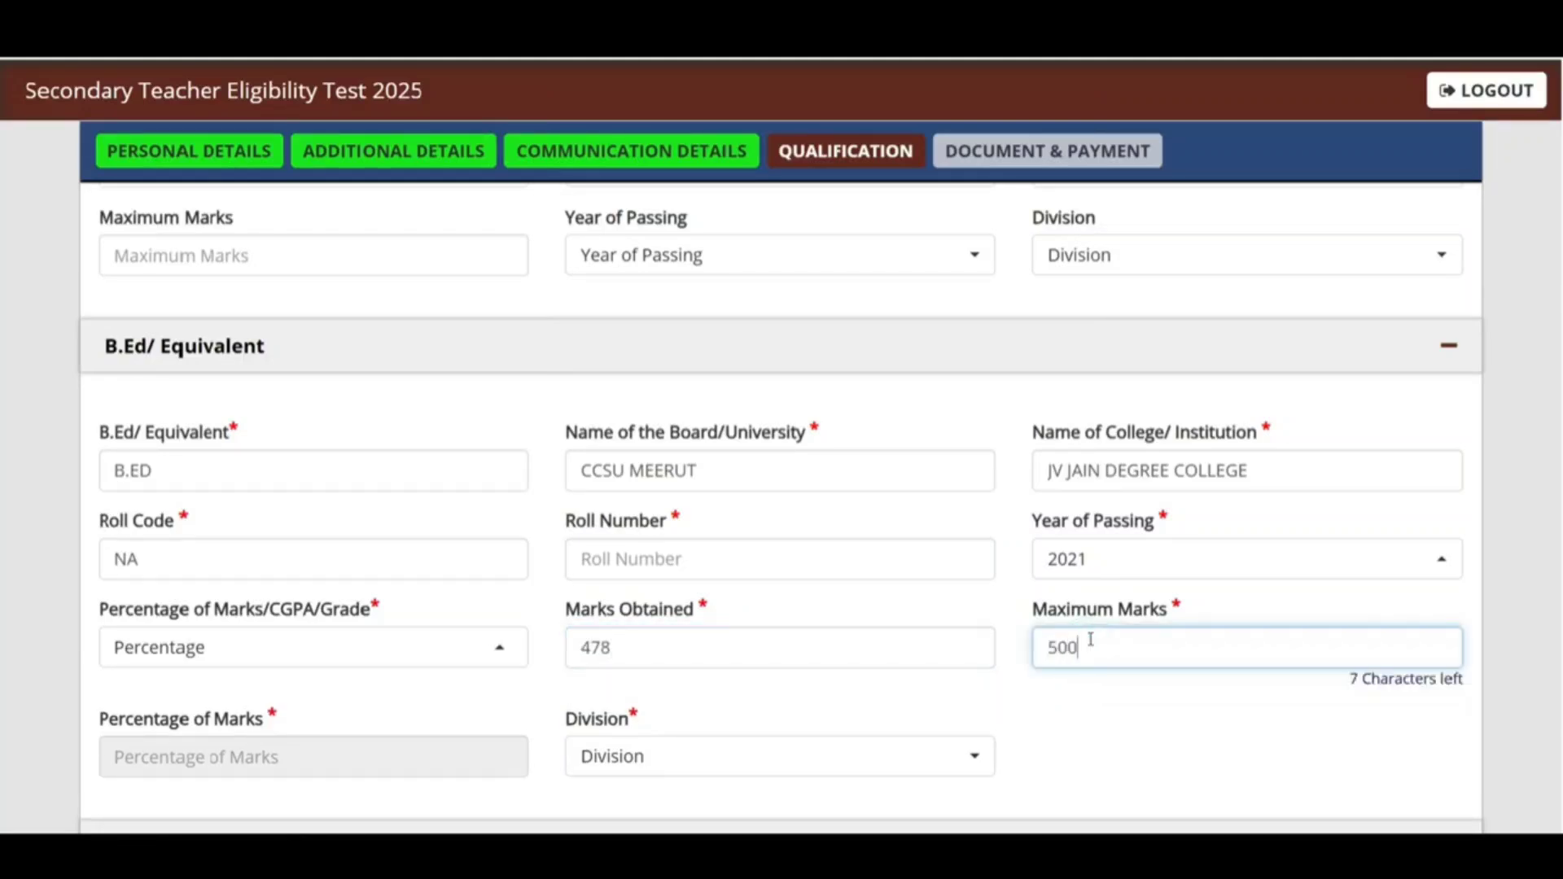
{"action": "left_click", "coordinate": [1110, 690]}
Step: Set the B.Ed division to First and leave Any Other Qualification empty
{"action": "scroll", "coordinate": [667, 440], "scroll_direction": "down", "scroll_amount": 5}
{"action": "left_click", "coordinate": [663, 355]}
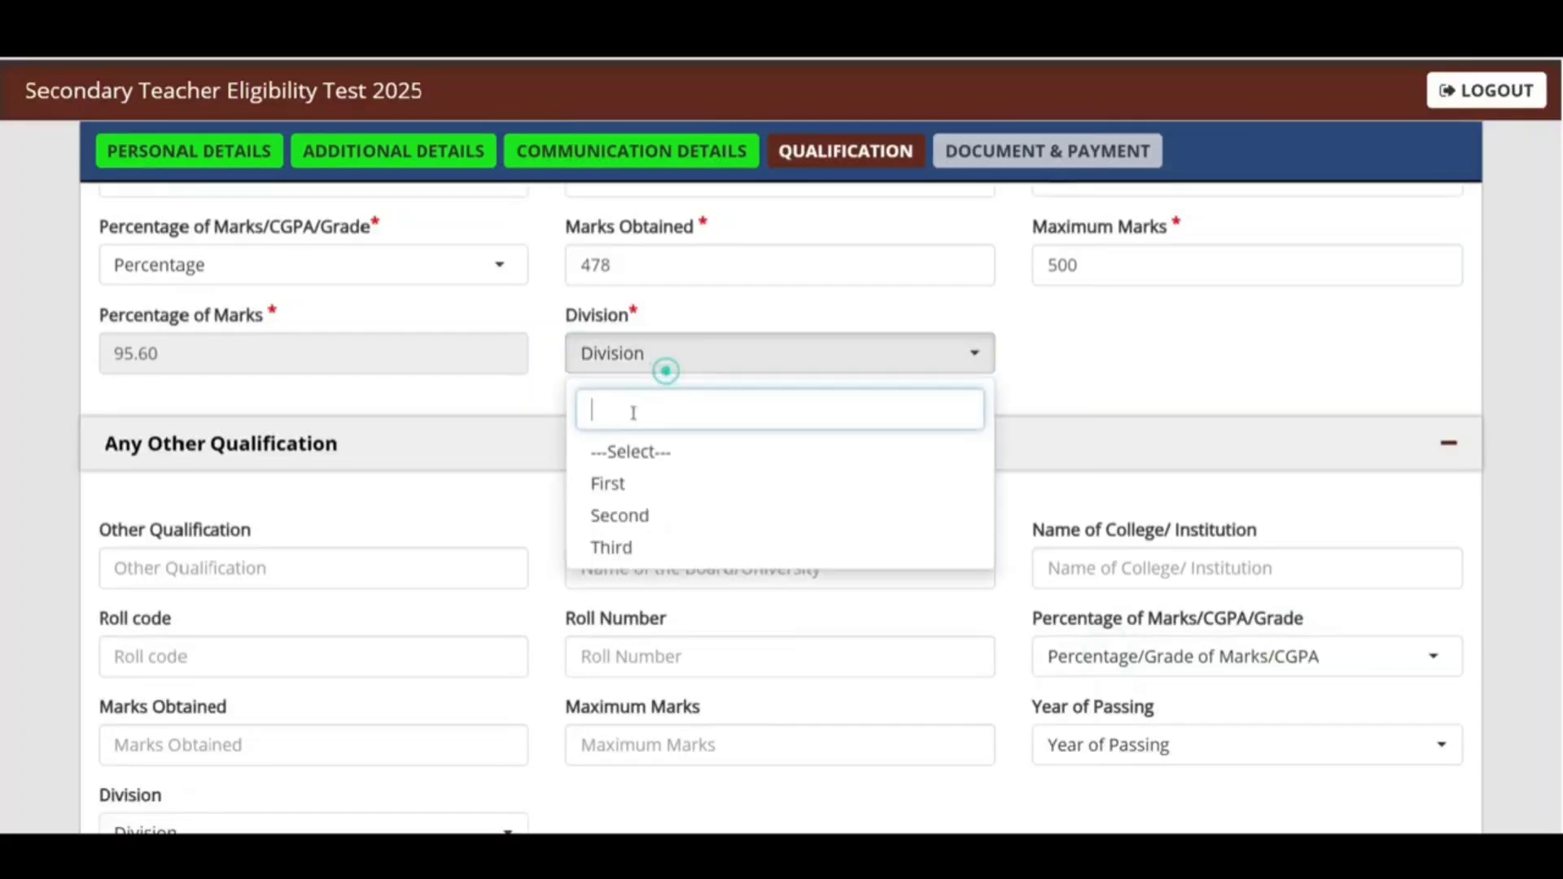
{"action": "left_click", "coordinate": [606, 484]}
{"action": "scroll", "coordinate": [736, 464], "scroll_direction": "down", "scroll_amount": 2}
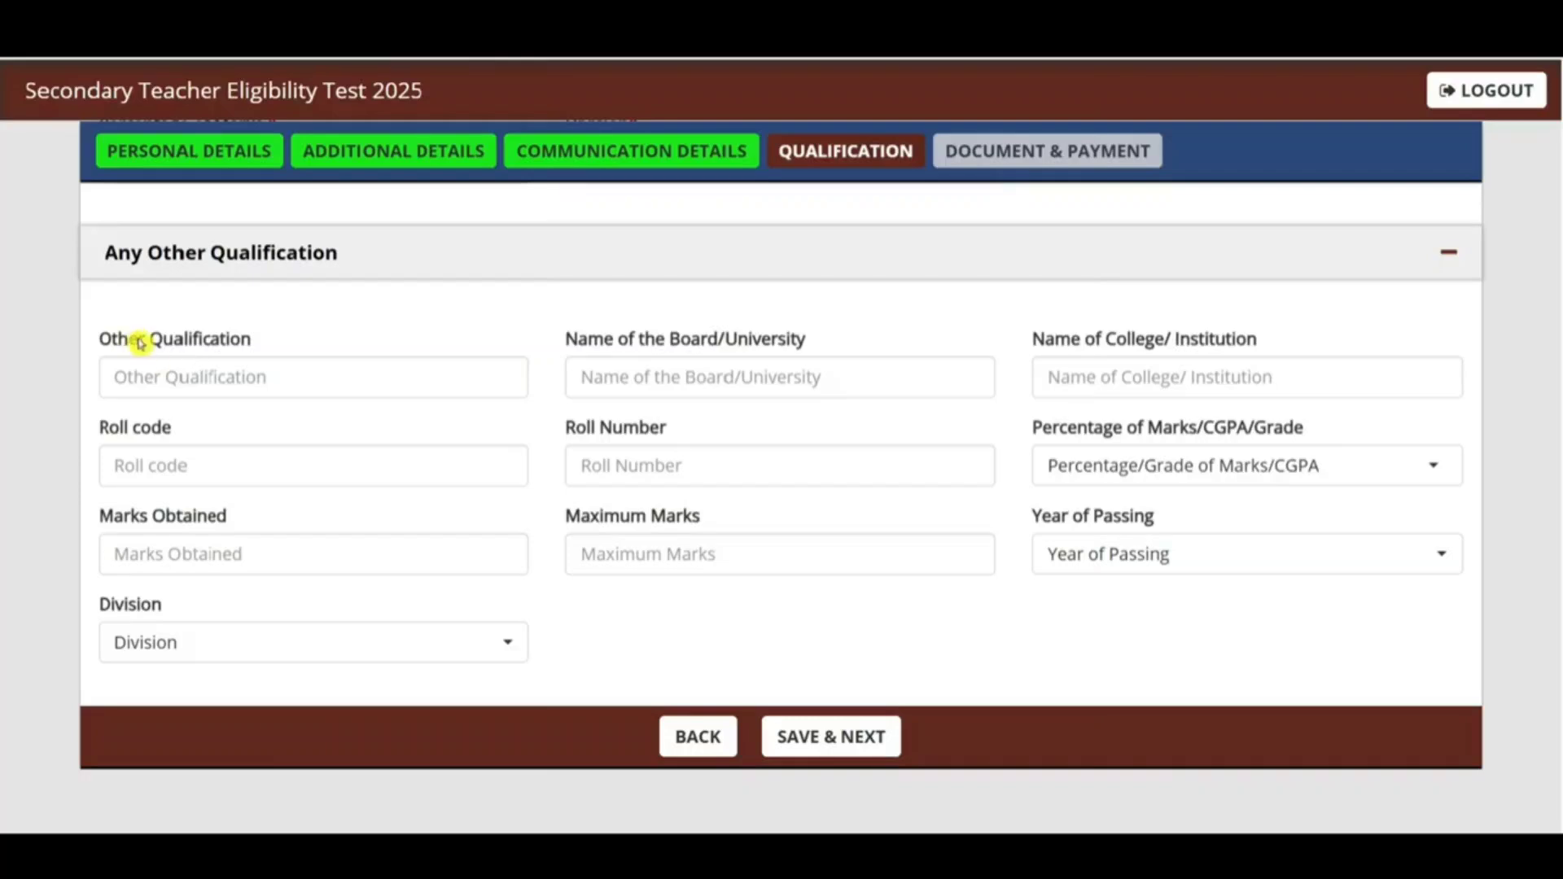
{"action": "left_click_drag", "start_coordinate": [136, 339], "coordinate": [261, 355]}
{"action": "left_click", "coordinate": [265, 364]}
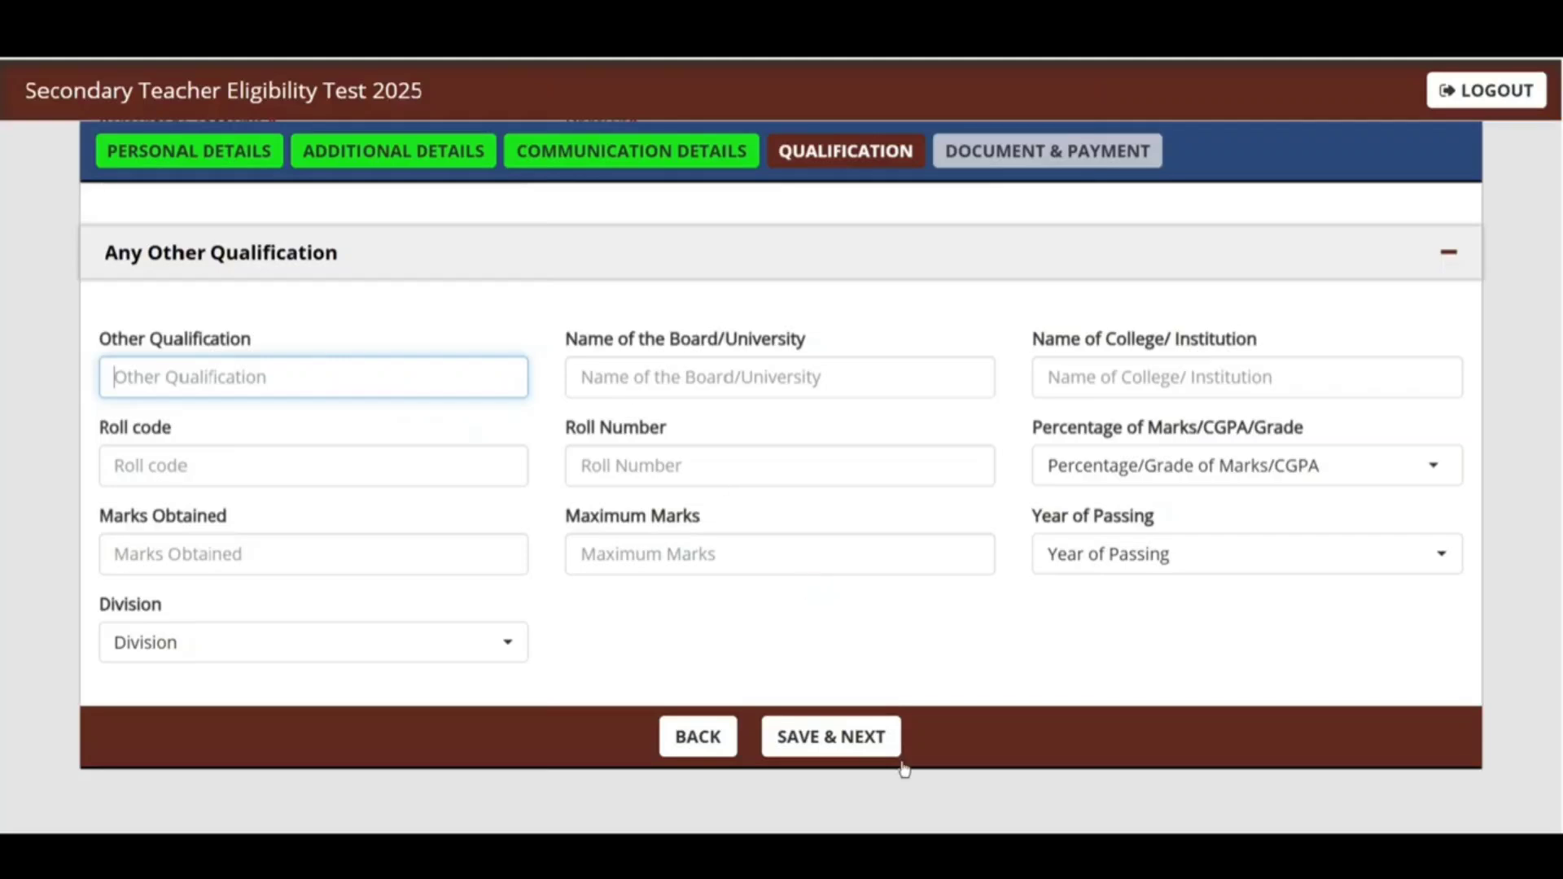
Step: Save the qualification details and review the photo rules: size, formats, six-month age, white background
{"action": "left_click", "coordinate": [854, 736]}
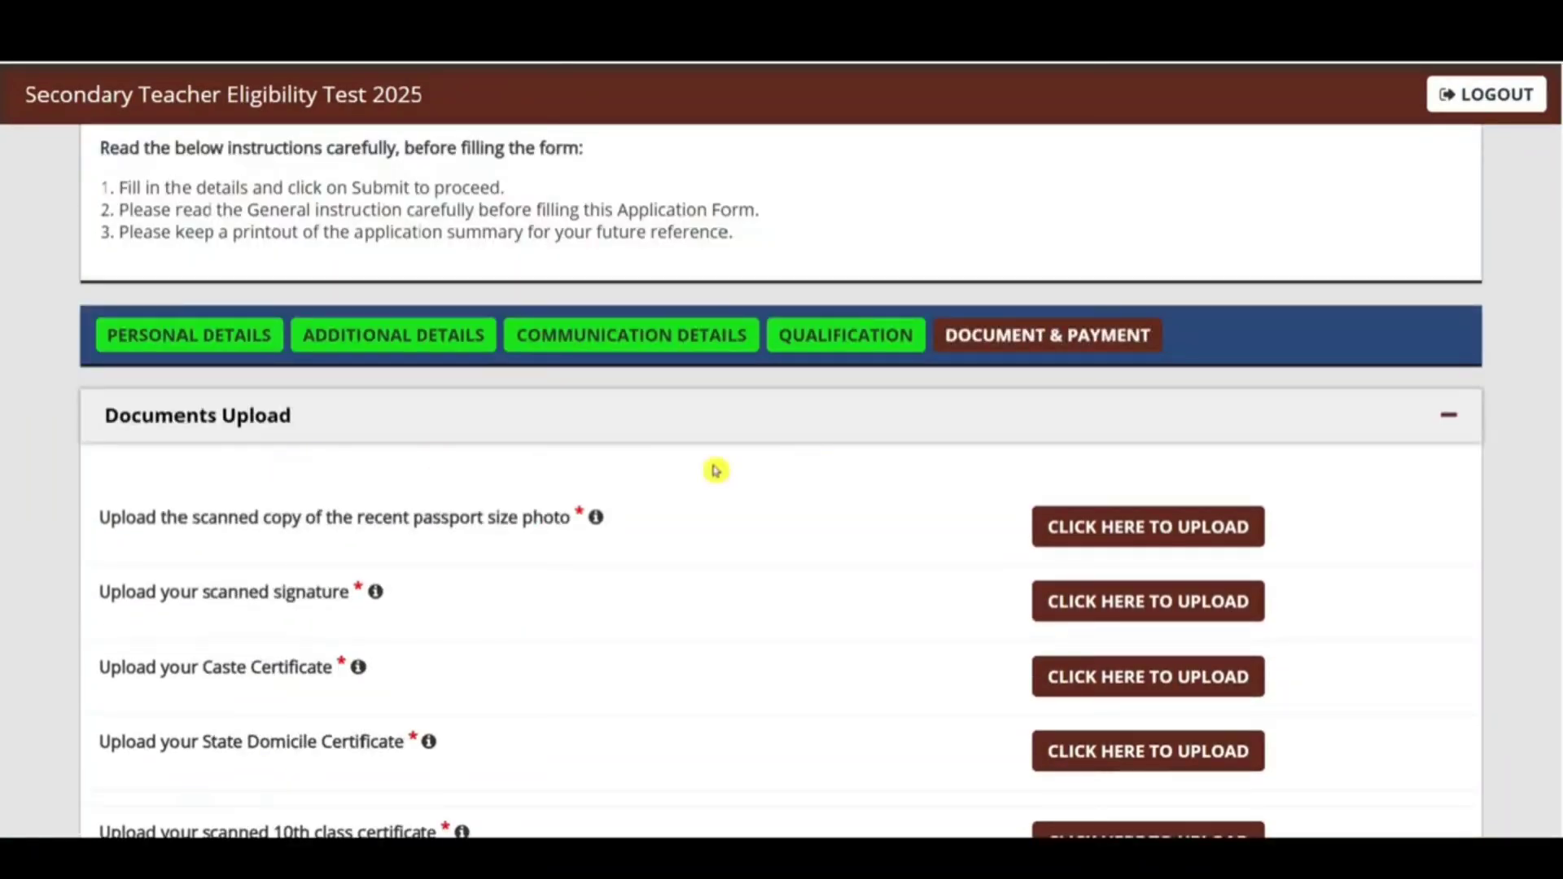
{"action": "scroll", "coordinate": [749, 476], "scroll_direction": "down", "scroll_amount": 9}
{"action": "scroll", "coordinate": [651, 488], "scroll_direction": "up", "scroll_amount": 9}
{"action": "scroll", "coordinate": [706, 541], "scroll_direction": "down", "scroll_amount": 2}
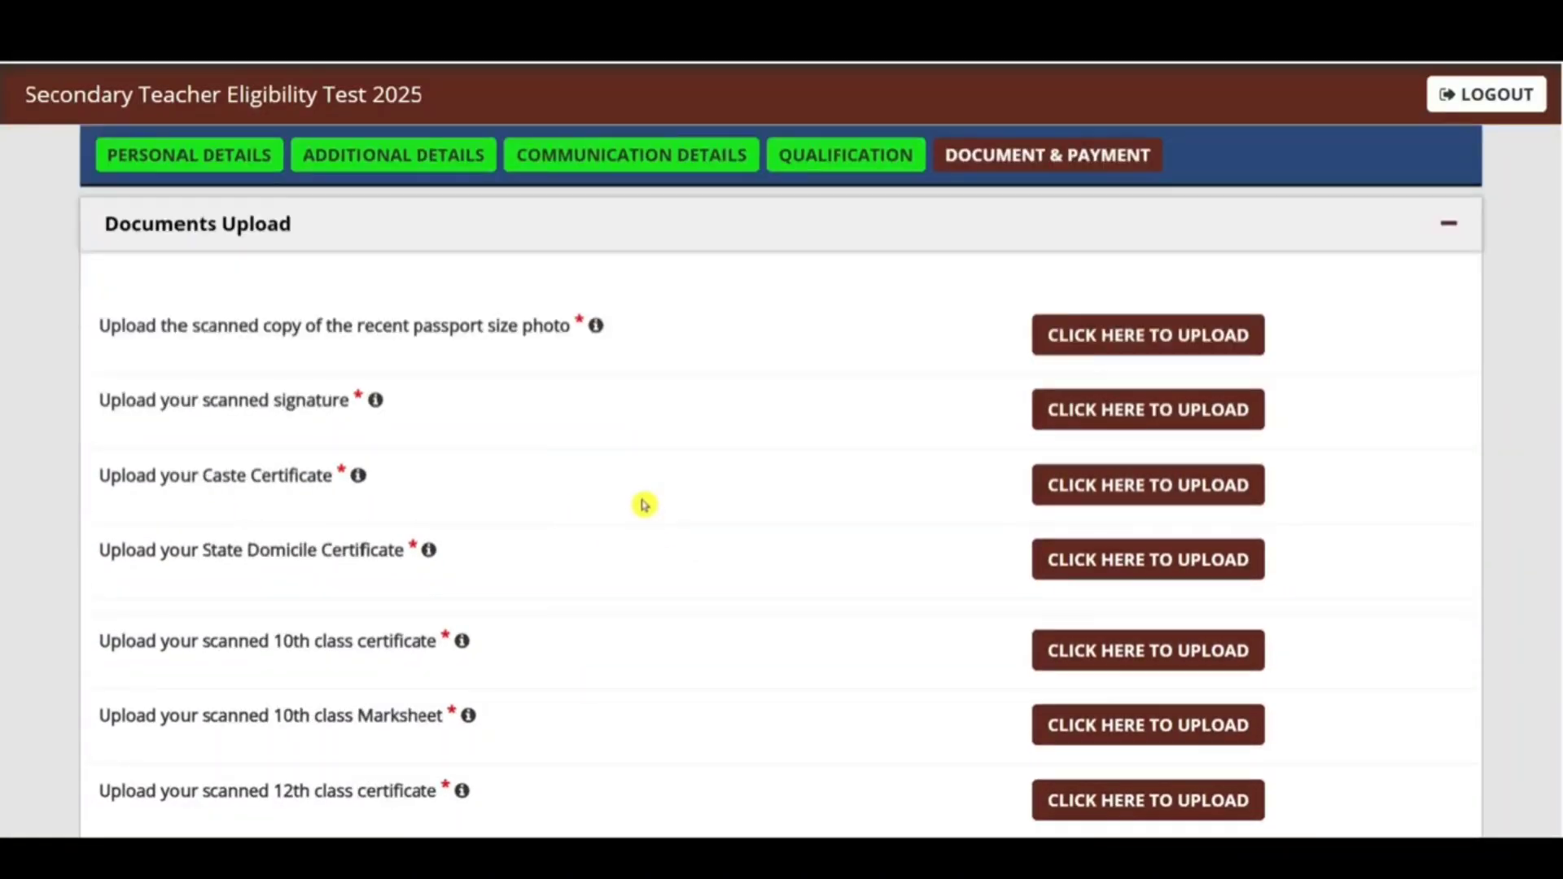
{"action": "left_click", "coordinate": [1092, 334]}
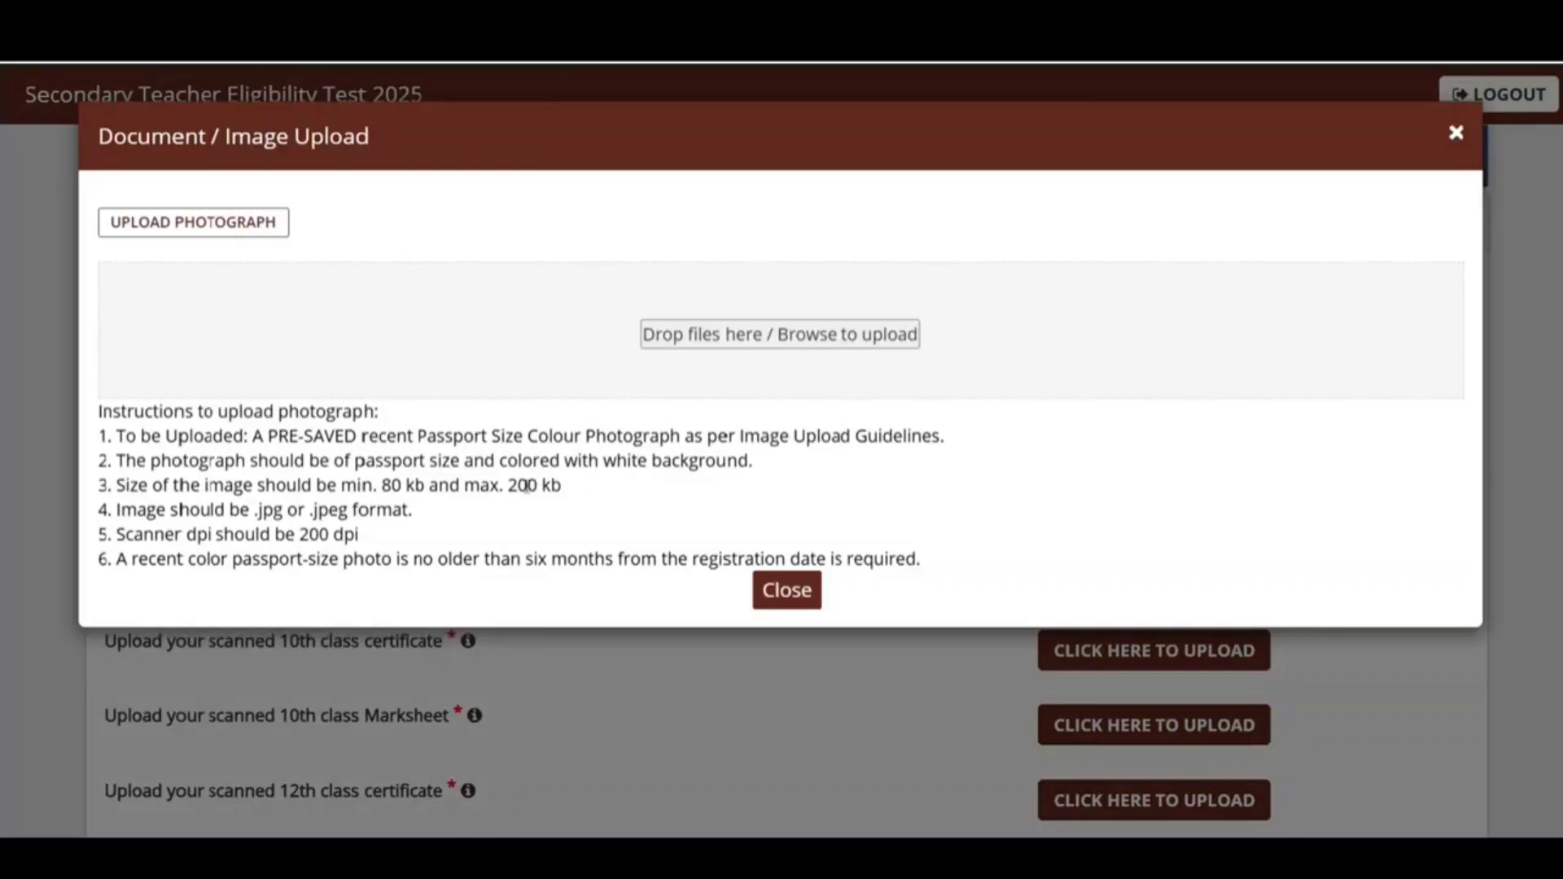
{"action": "left_click_drag", "start_coordinate": [462, 486], "coordinate": [530, 486]}
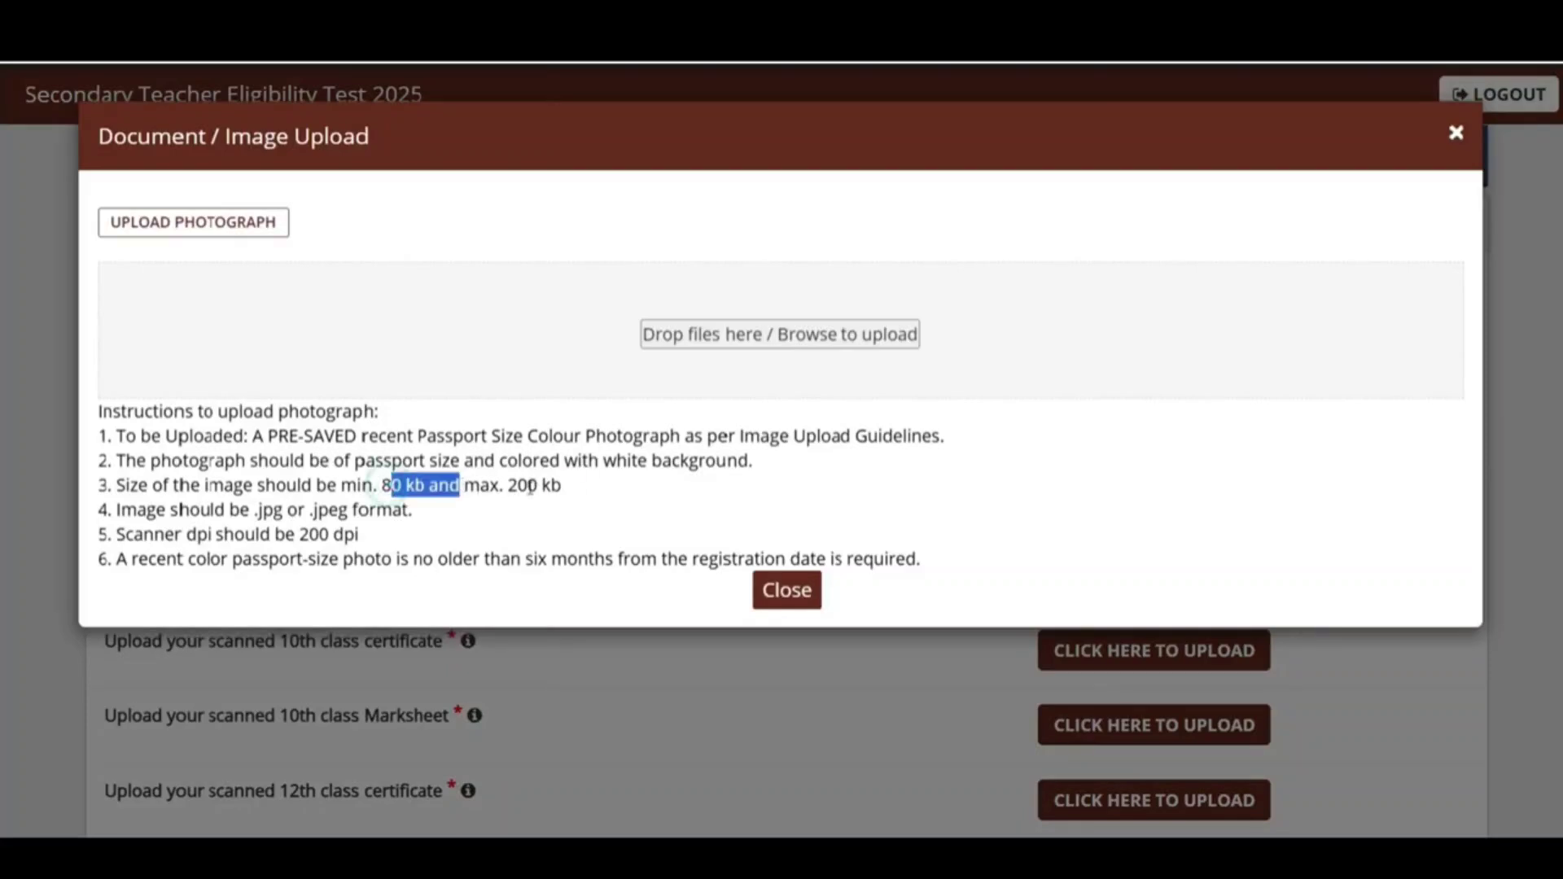
{"action": "left_click_drag", "start_coordinate": [350, 510], "coordinate": [272, 511]}
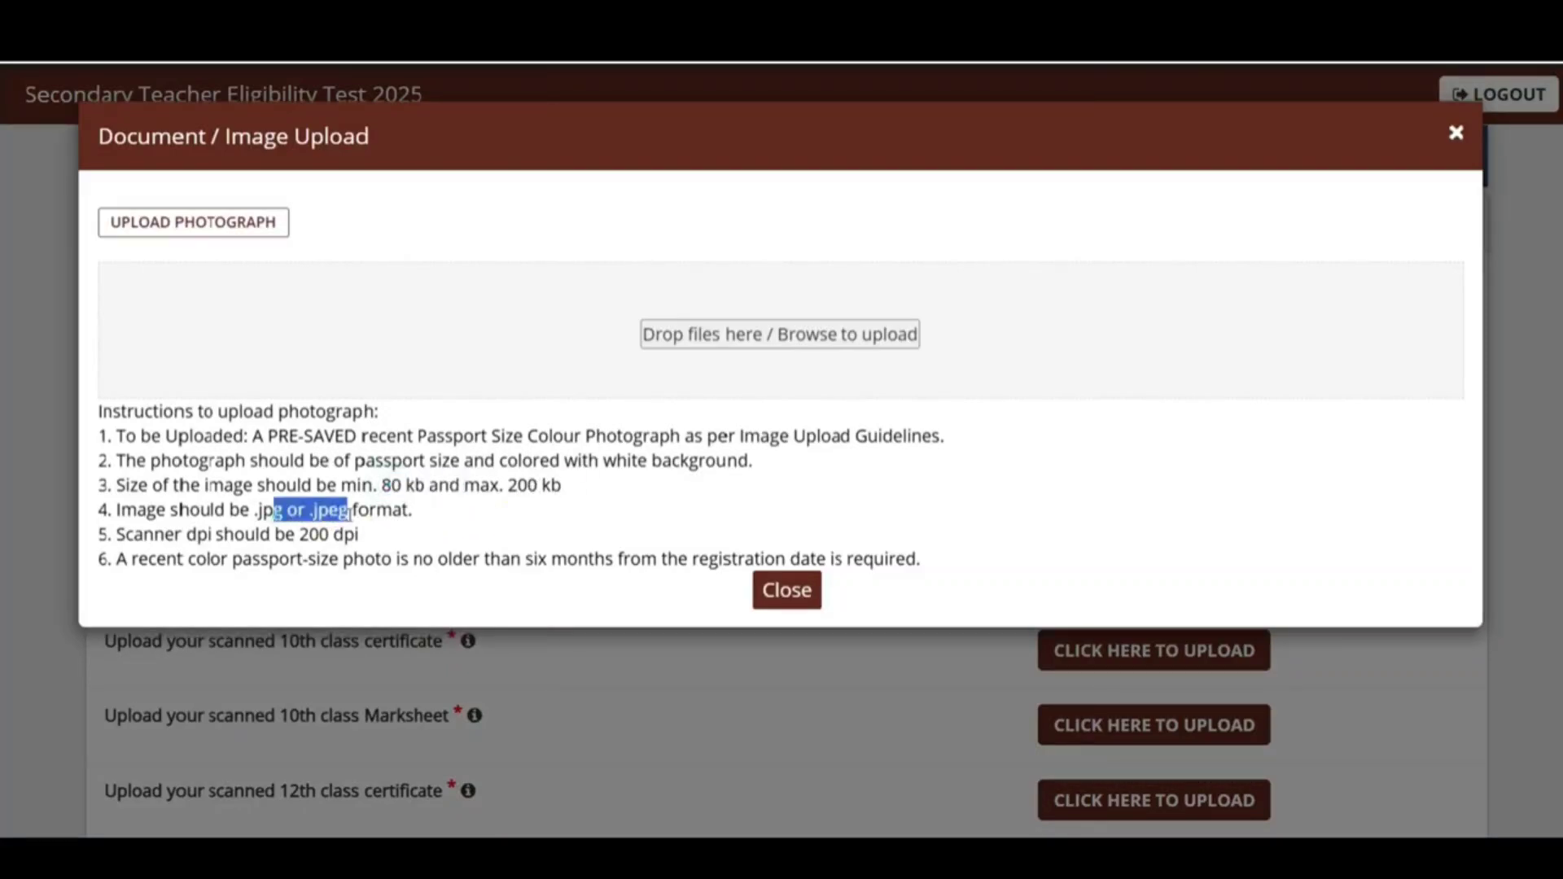
{"action": "left_click", "coordinate": [486, 499]}
{"action": "left_click_drag", "start_coordinate": [535, 558], "coordinate": [465, 558]}
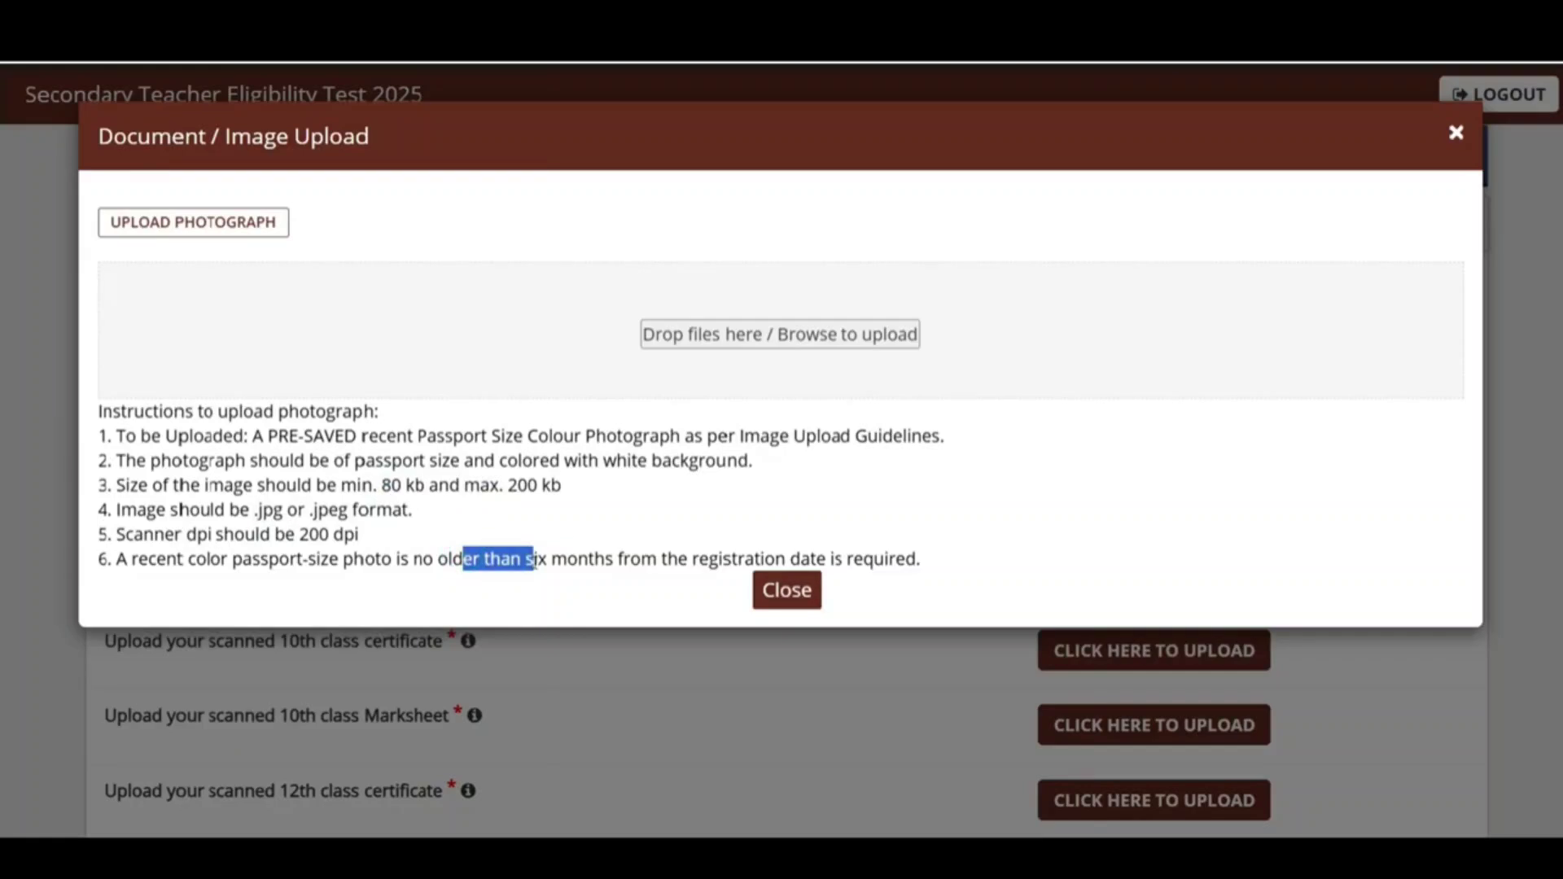
{"action": "left_click_drag", "start_coordinate": [578, 460], "coordinate": [708, 460]}
{"action": "left_click", "coordinate": [710, 458]}
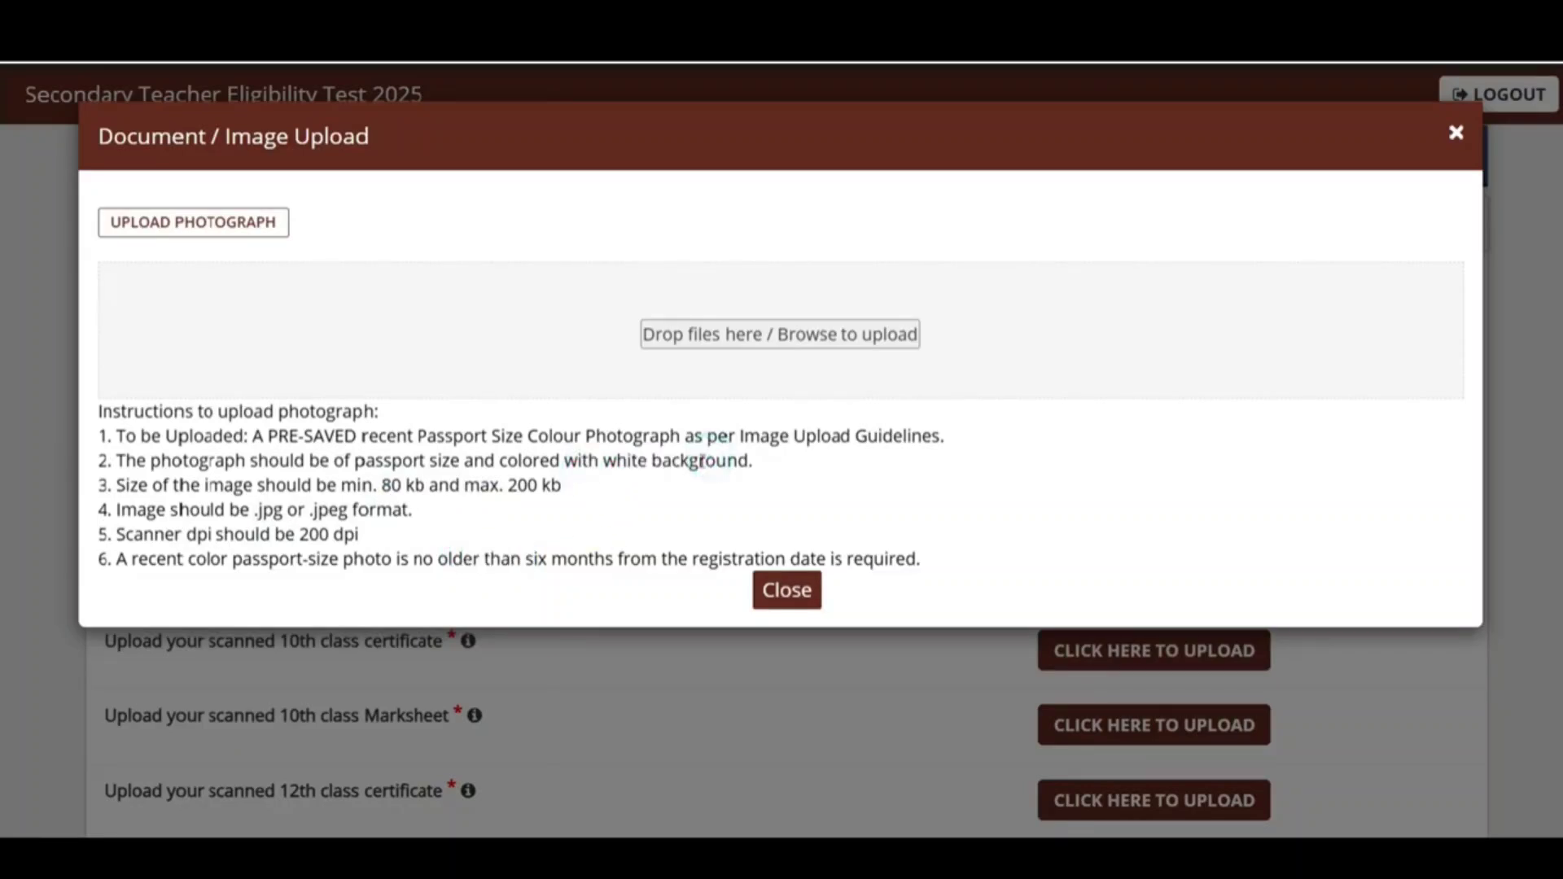
Step: Upload 100KBPassport.jpg from Dummy Photos as the passport photo and preview it
{"action": "left_click", "coordinate": [824, 334]}
{"action": "left_click", "coordinate": [108, 429]}
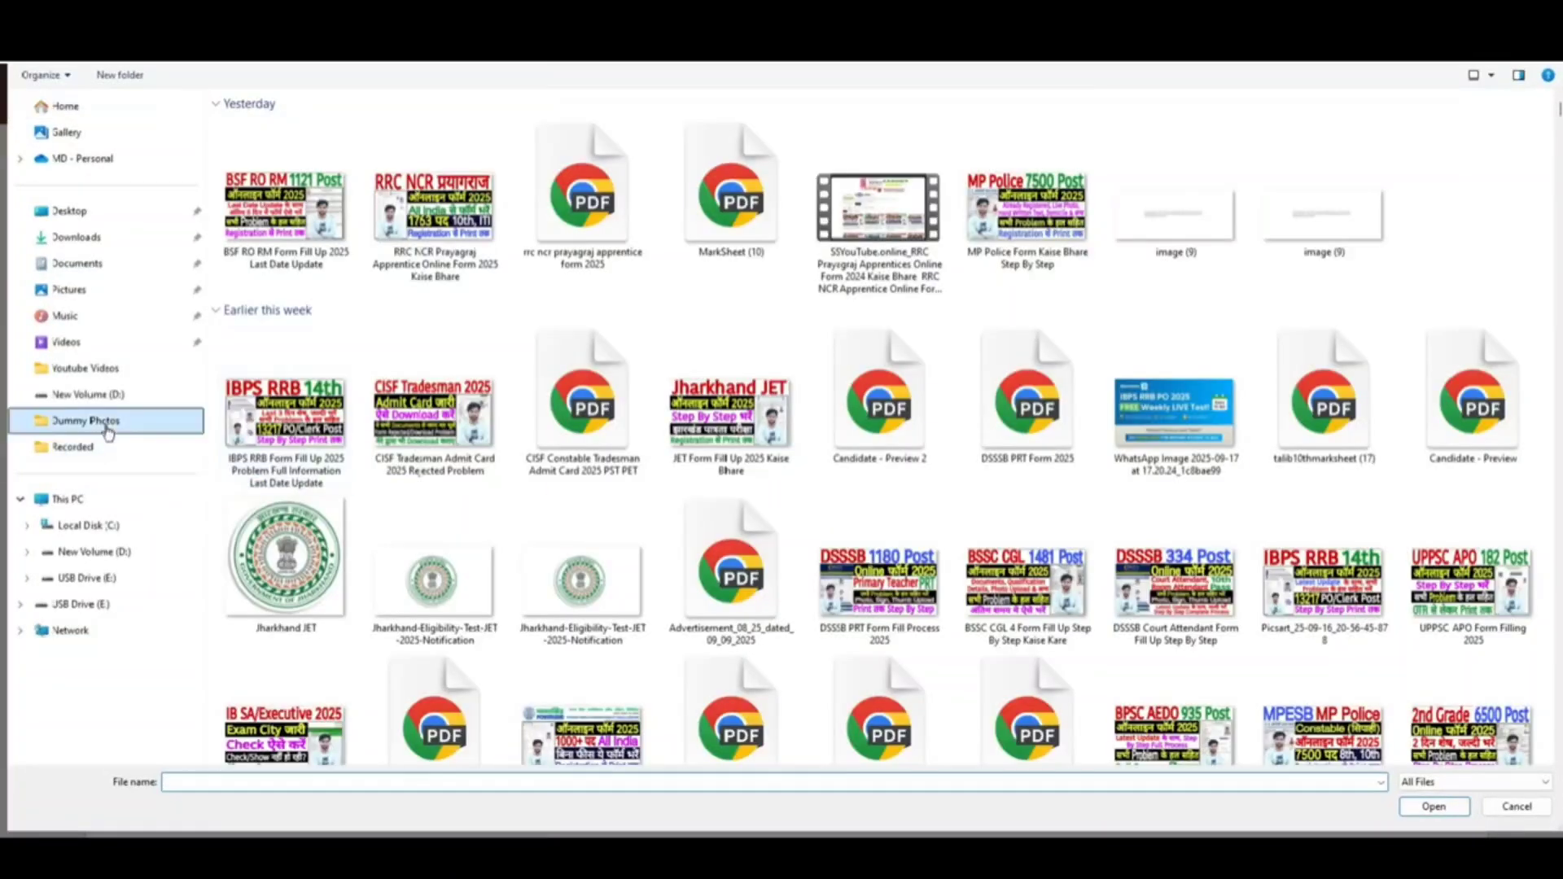
{"action": "left_click", "coordinate": [1511, 173]}
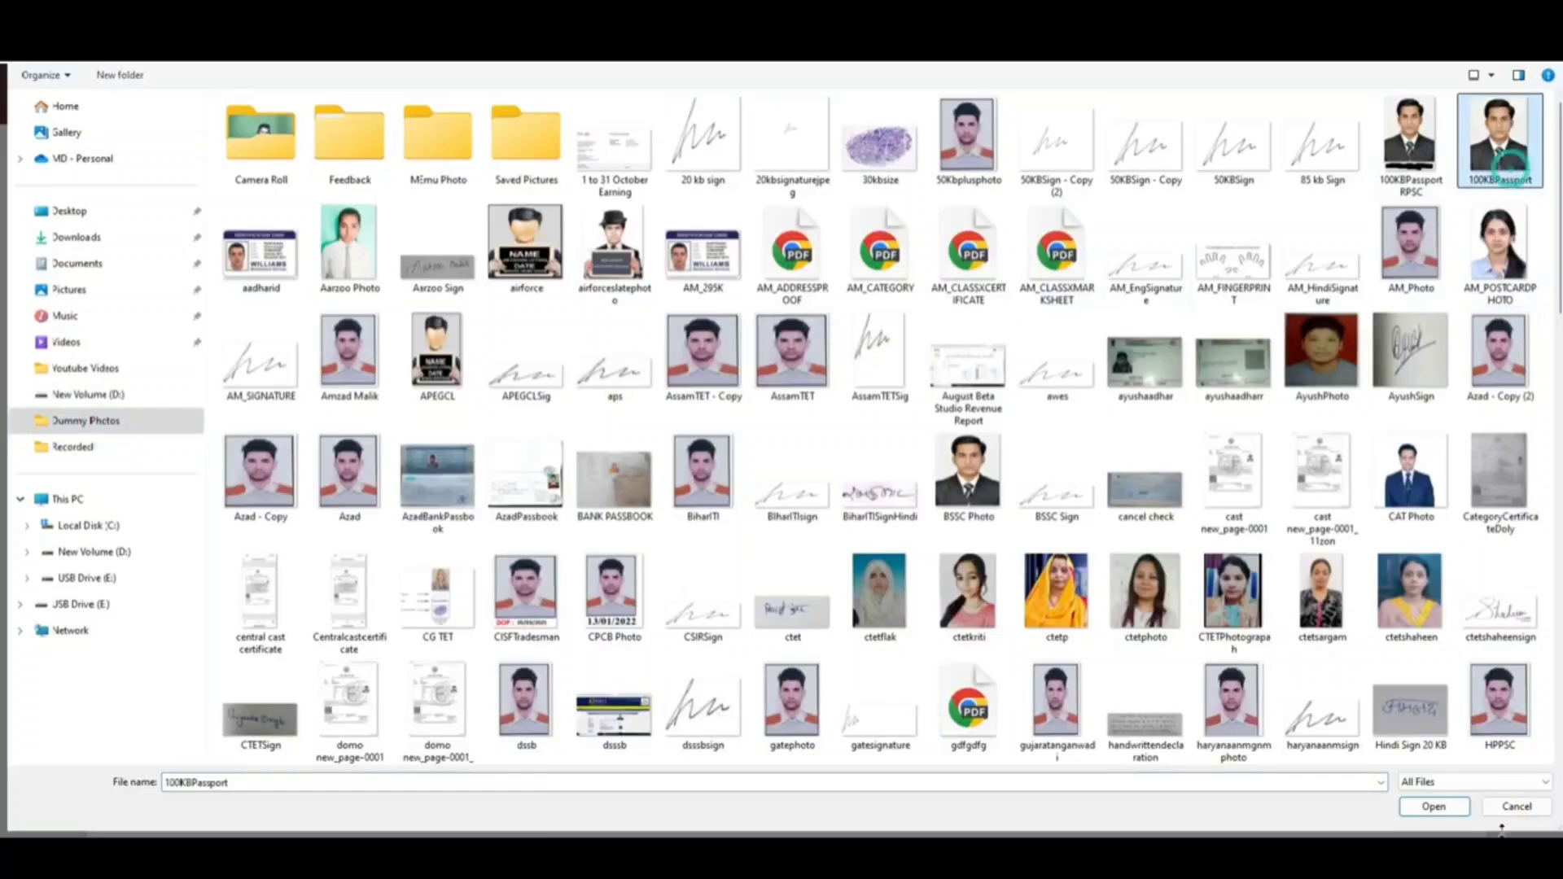
{"action": "left_click", "coordinate": [1433, 806]}
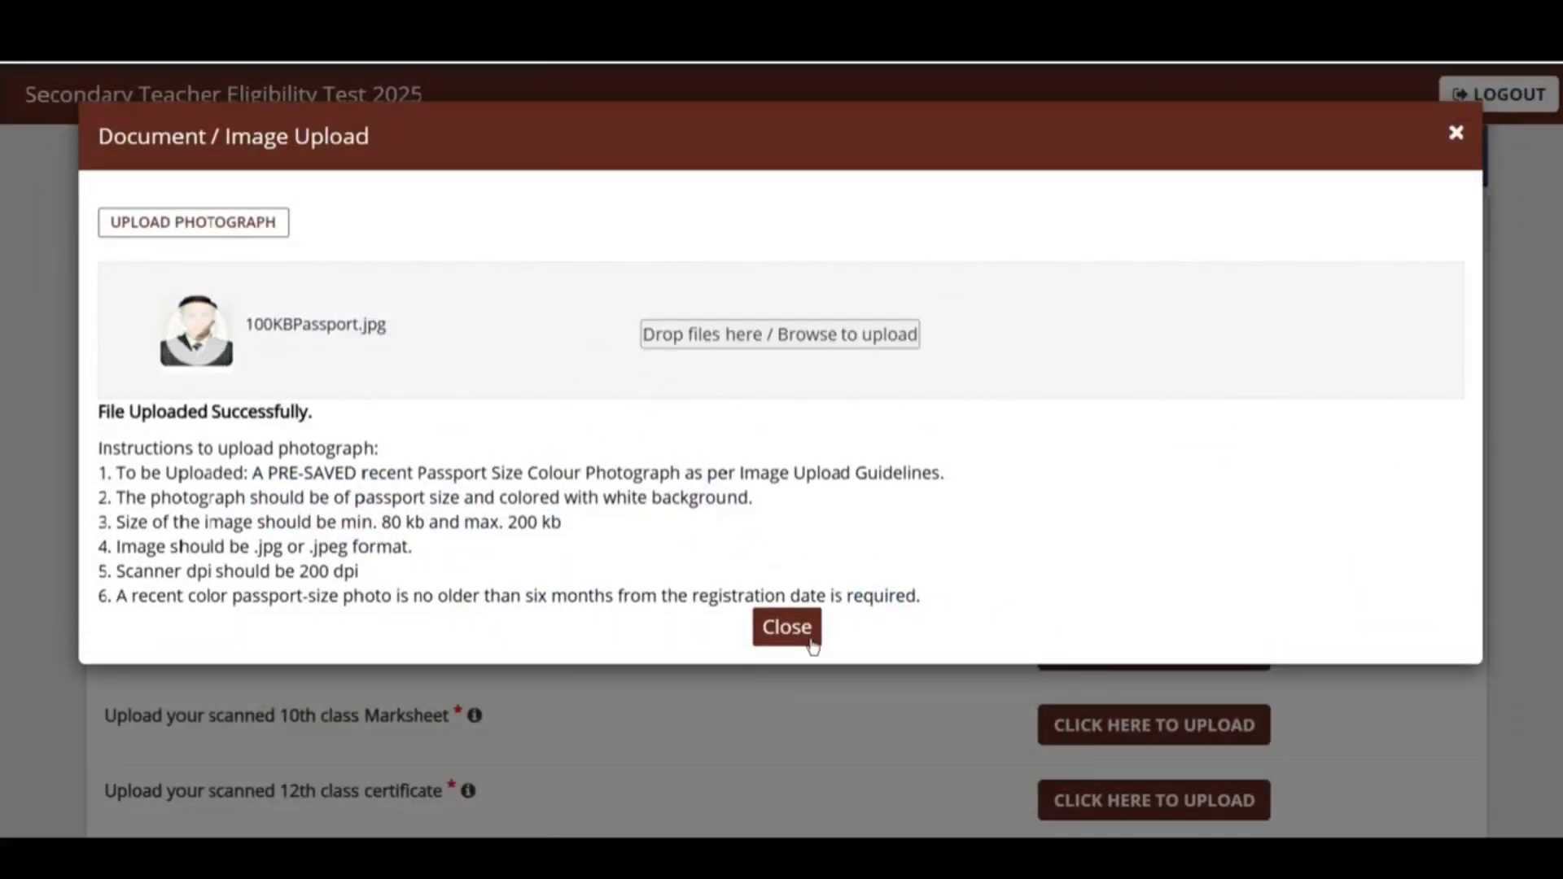
{"action": "left_click", "coordinate": [806, 636]}
{"action": "left_click", "coordinate": [1169, 365]}
Step: Upload 50KBSign.jpg as the scanned signature after checking accepted formats, then preview it
{"action": "left_click", "coordinate": [731, 91]}
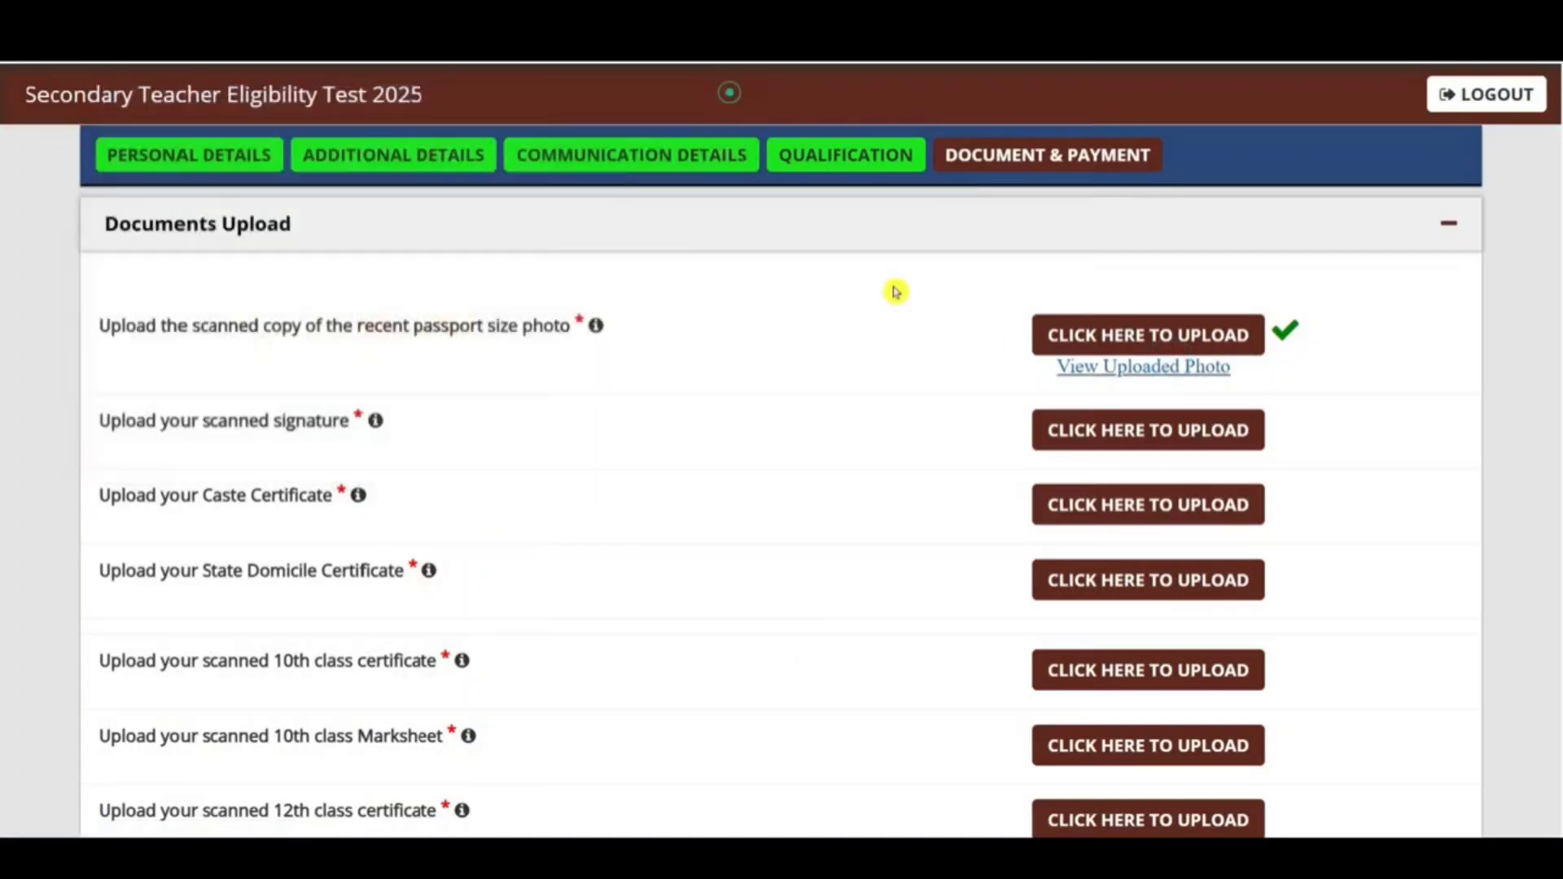
{"action": "left_click", "coordinate": [1144, 429]}
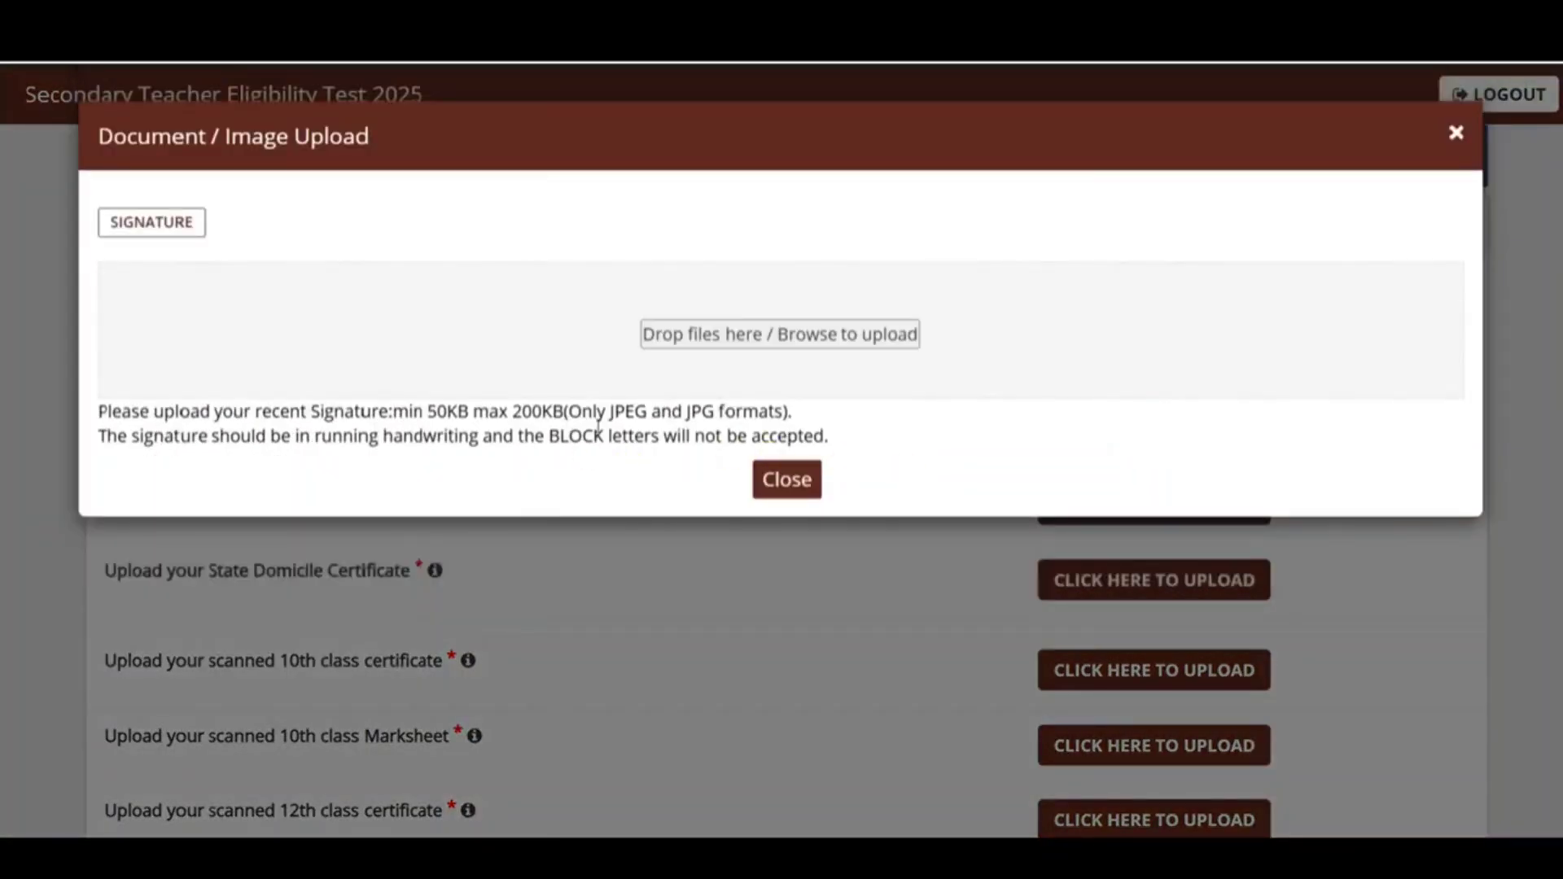
{"action": "left_click_drag", "start_coordinate": [682, 411], "coordinate": [615, 411]}
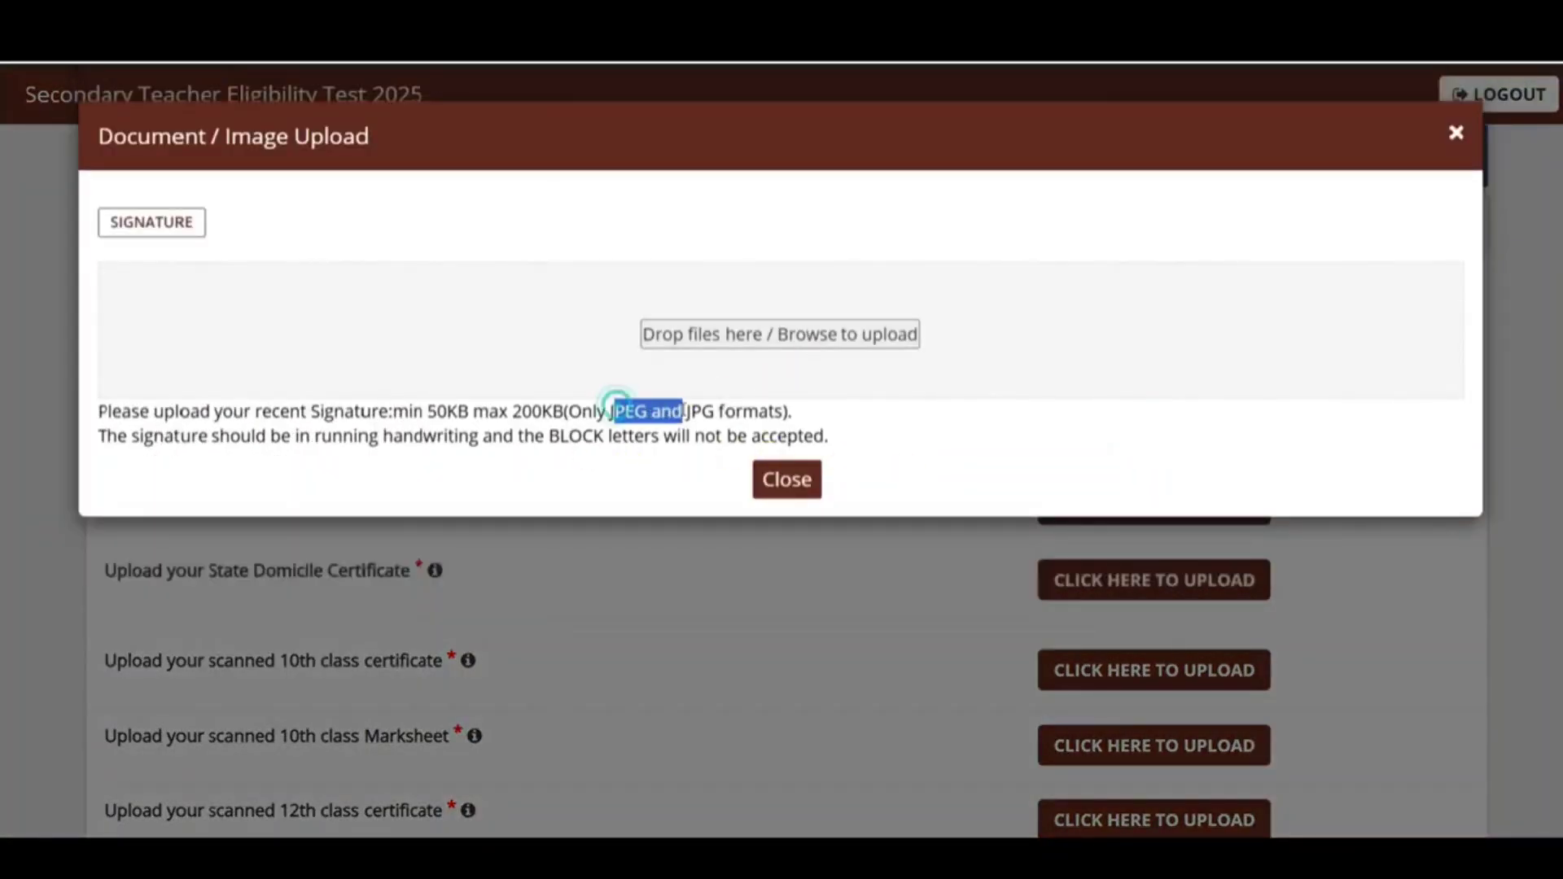
{"action": "left_click", "coordinate": [571, 440]}
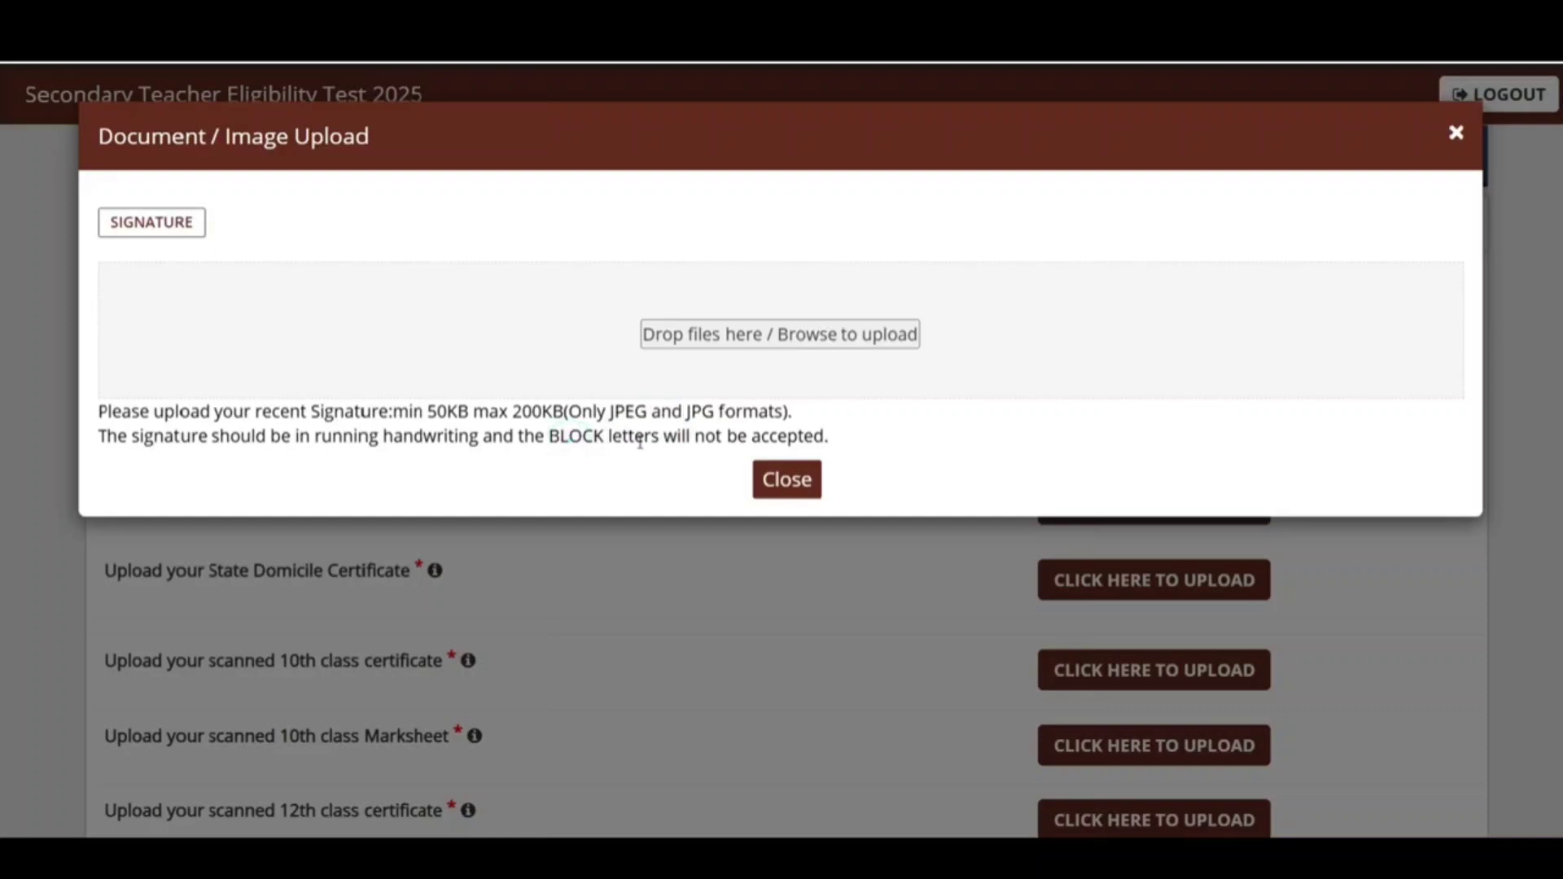
{"action": "left_click", "coordinate": [785, 334]}
{"action": "left_click", "coordinate": [1233, 480]}
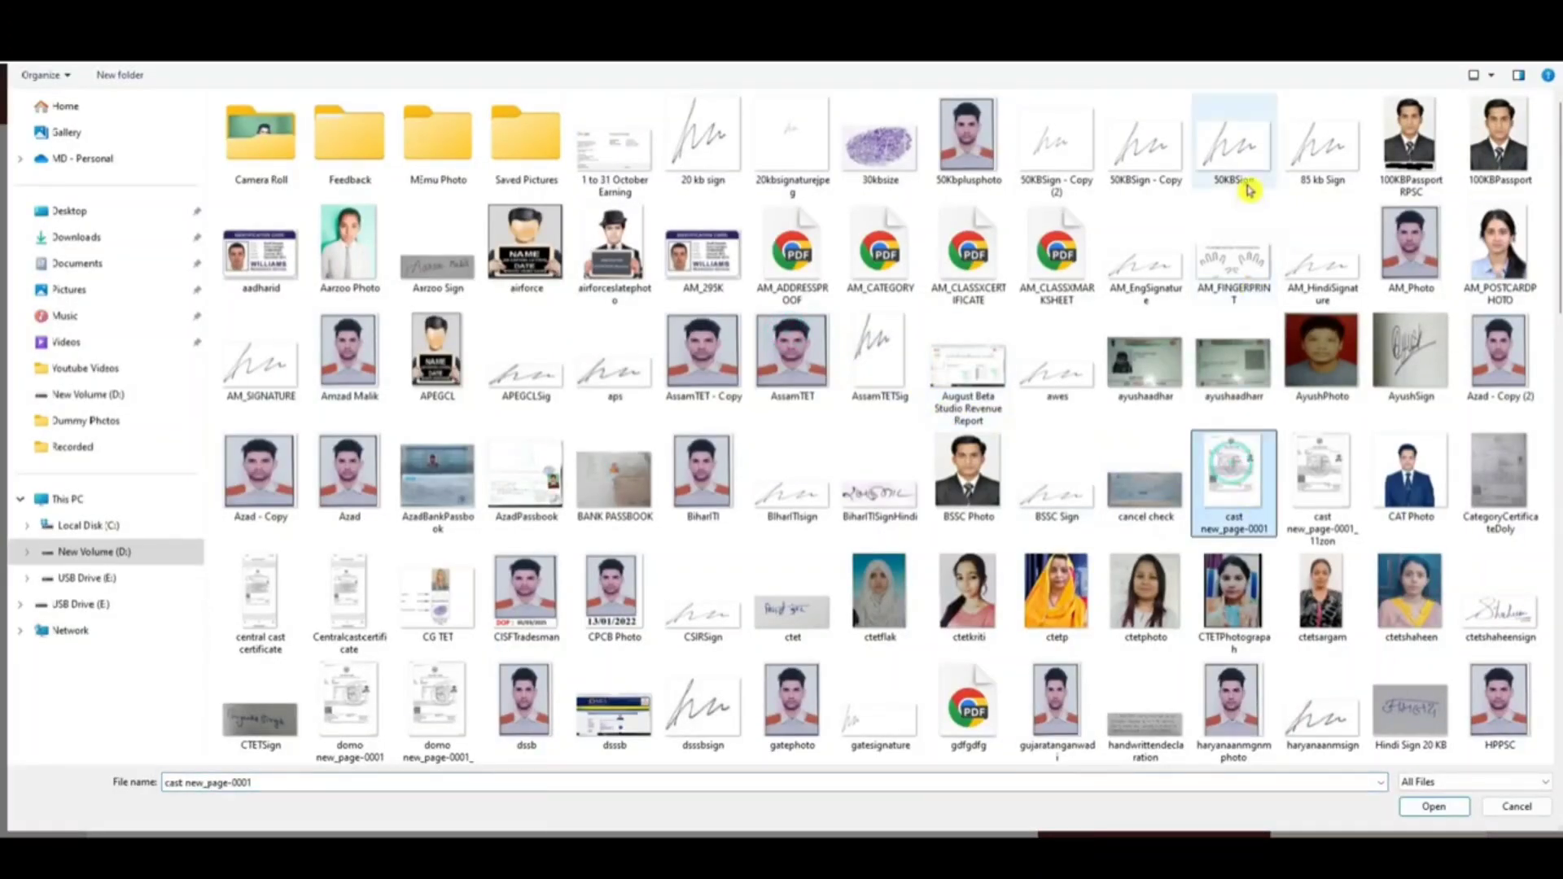
{"action": "left_click", "coordinate": [1233, 147]}
{"action": "left_click", "coordinate": [1432, 805]}
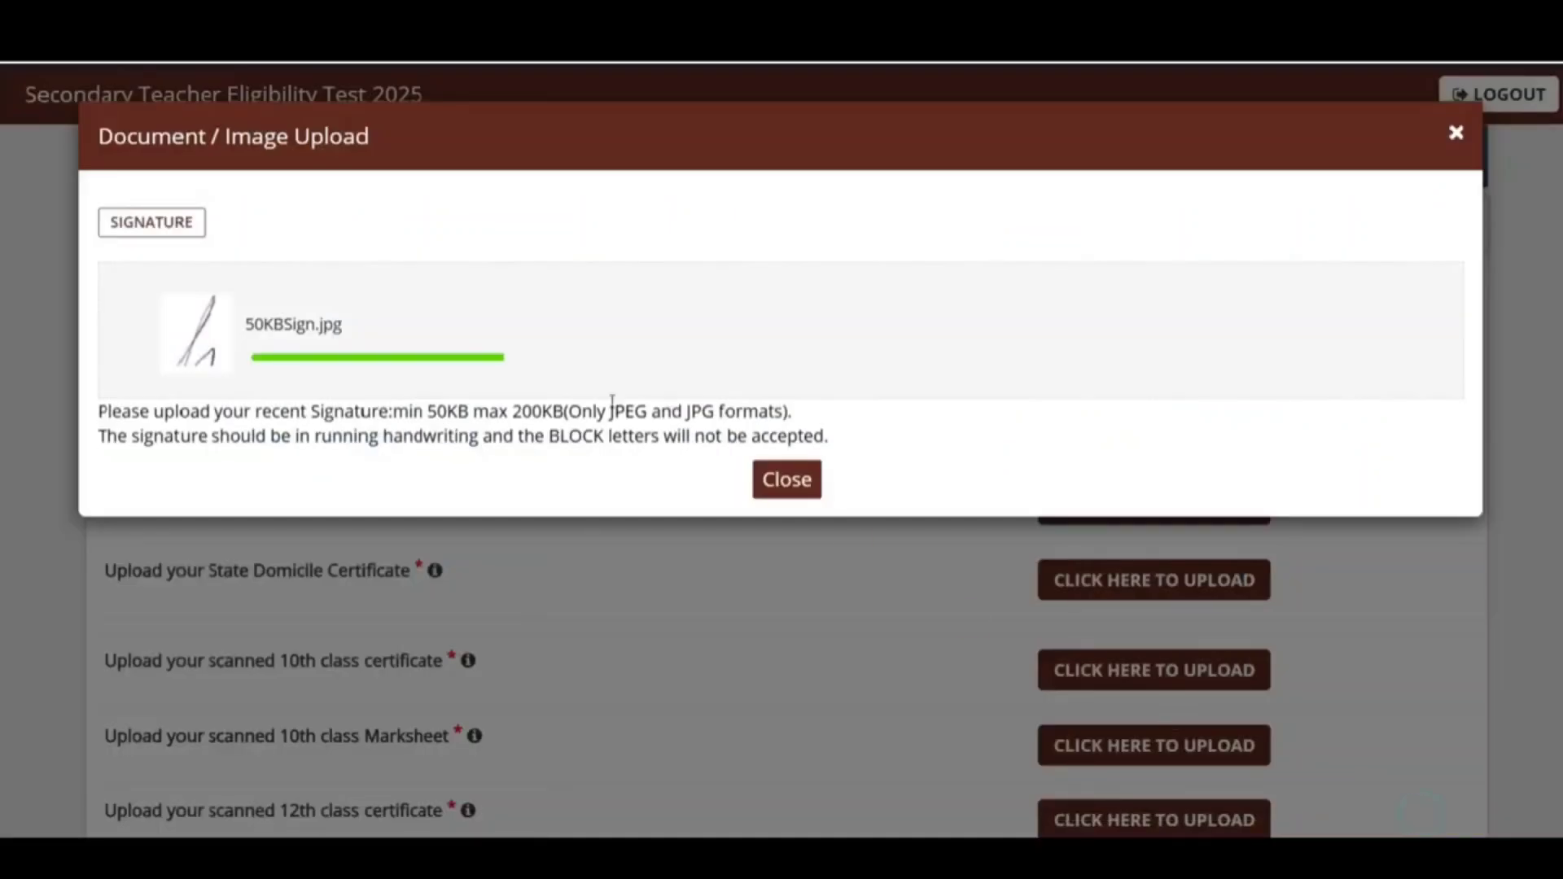
{"action": "left_click", "coordinate": [795, 514]}
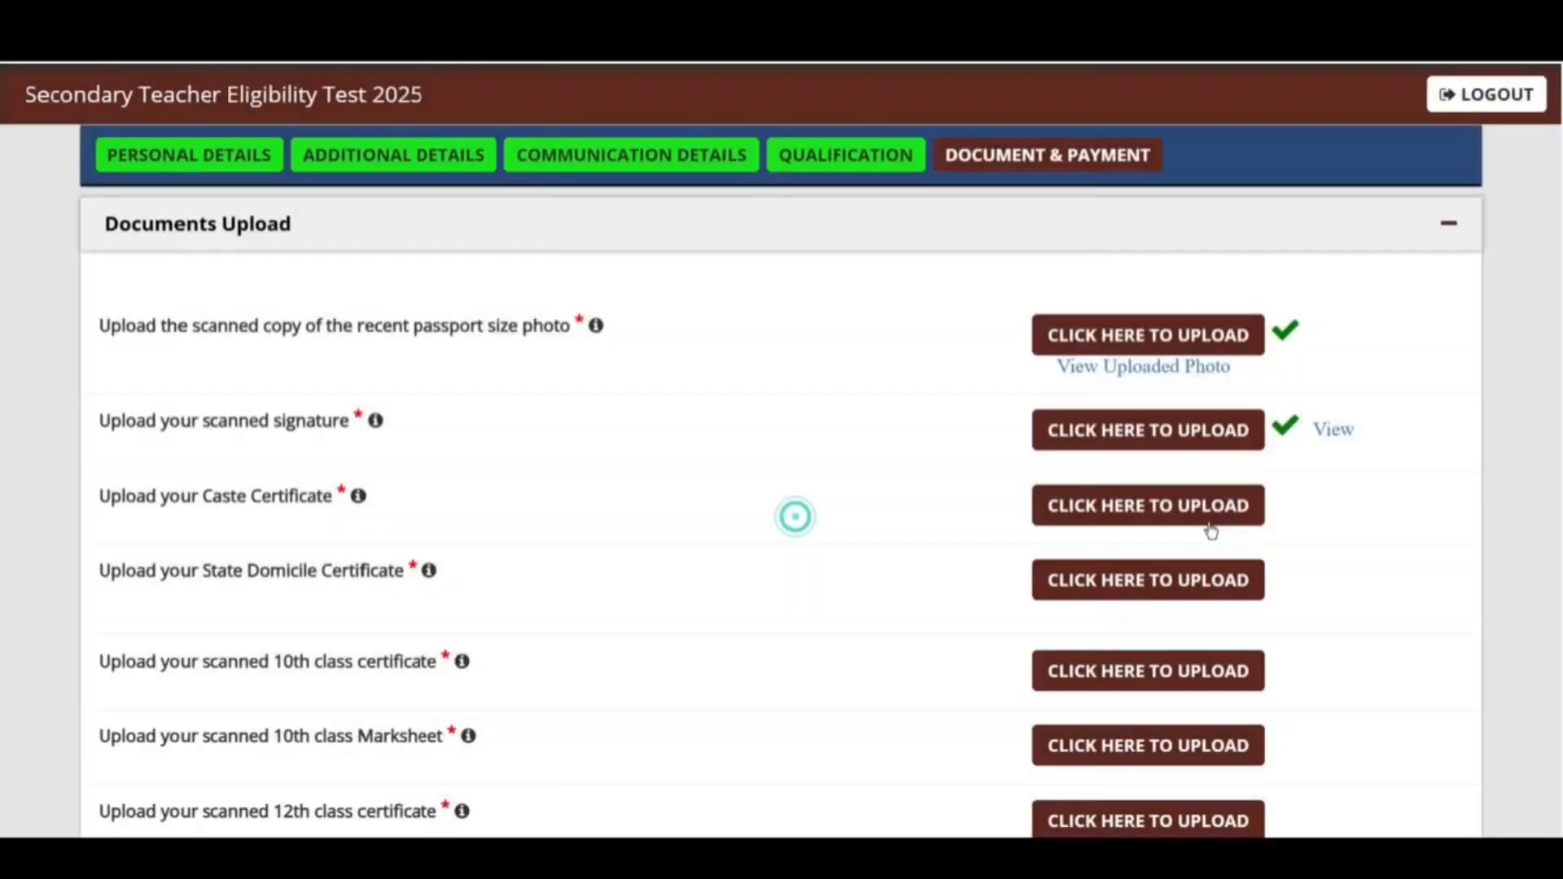
{"action": "left_click", "coordinate": [1330, 432]}
{"action": "left_click", "coordinate": [730, 89]}
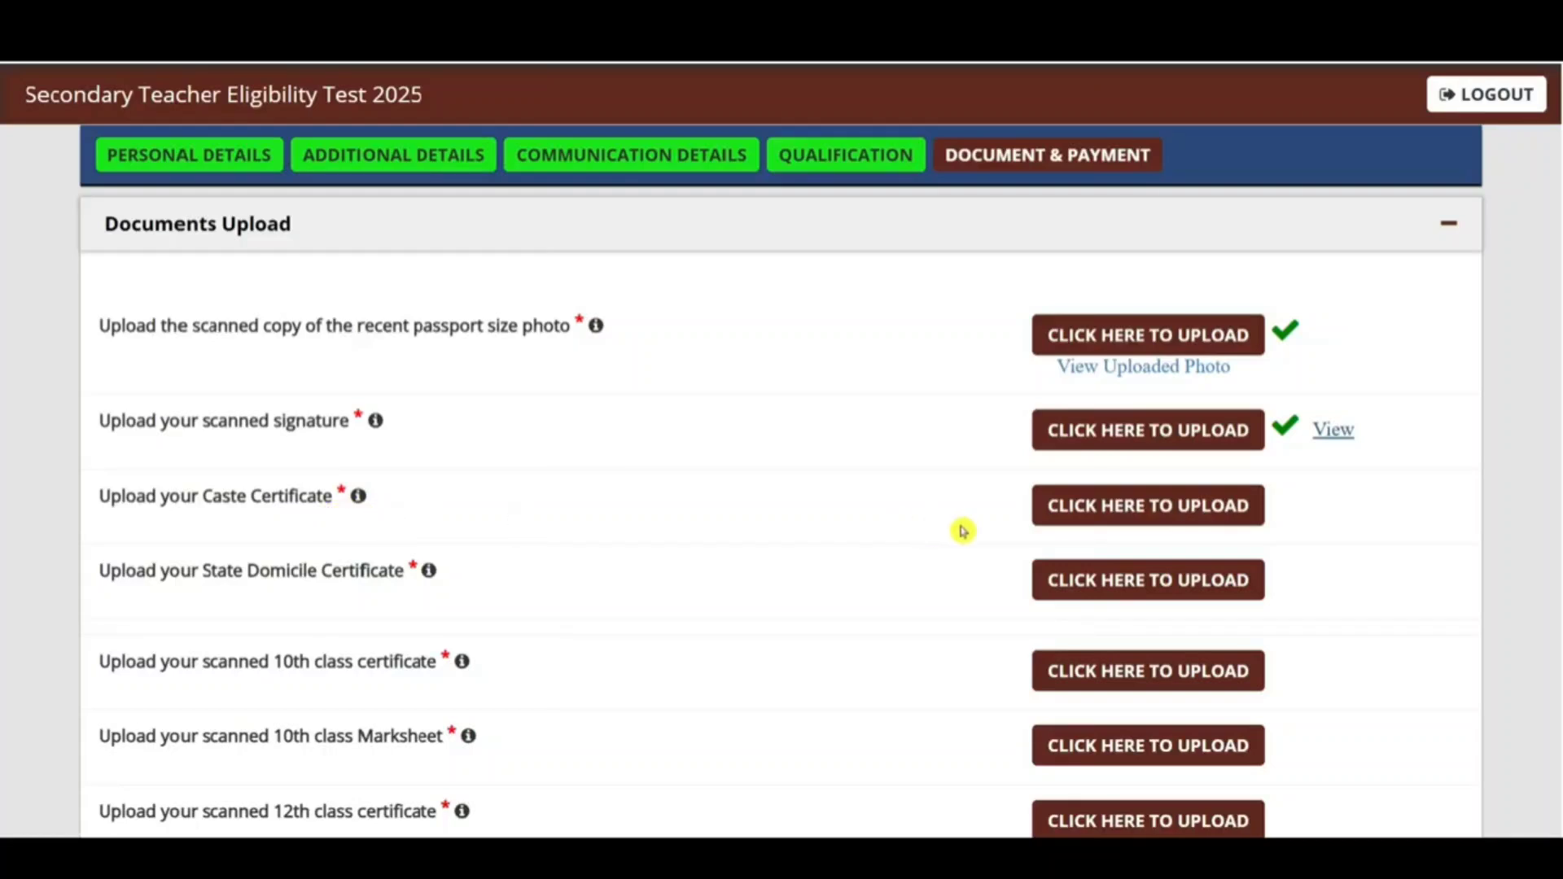
Step: Check the caste certificate upload accepts only PDF, then open a new browser tab
{"action": "left_click", "coordinate": [1083, 519]}
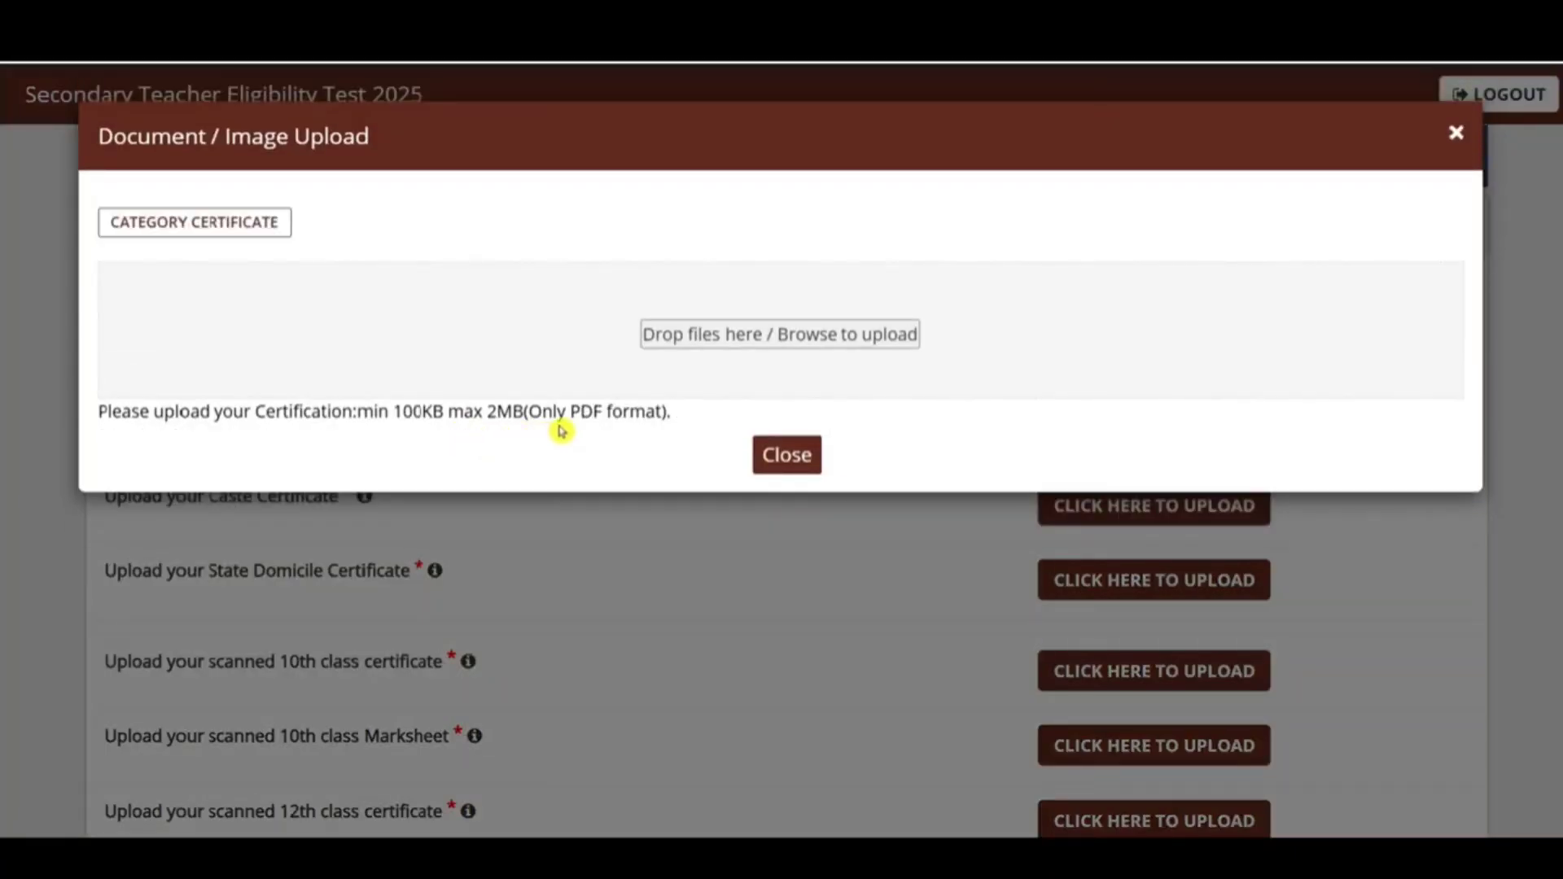
{"action": "left_click_drag", "start_coordinate": [570, 415], "coordinate": [632, 416]}
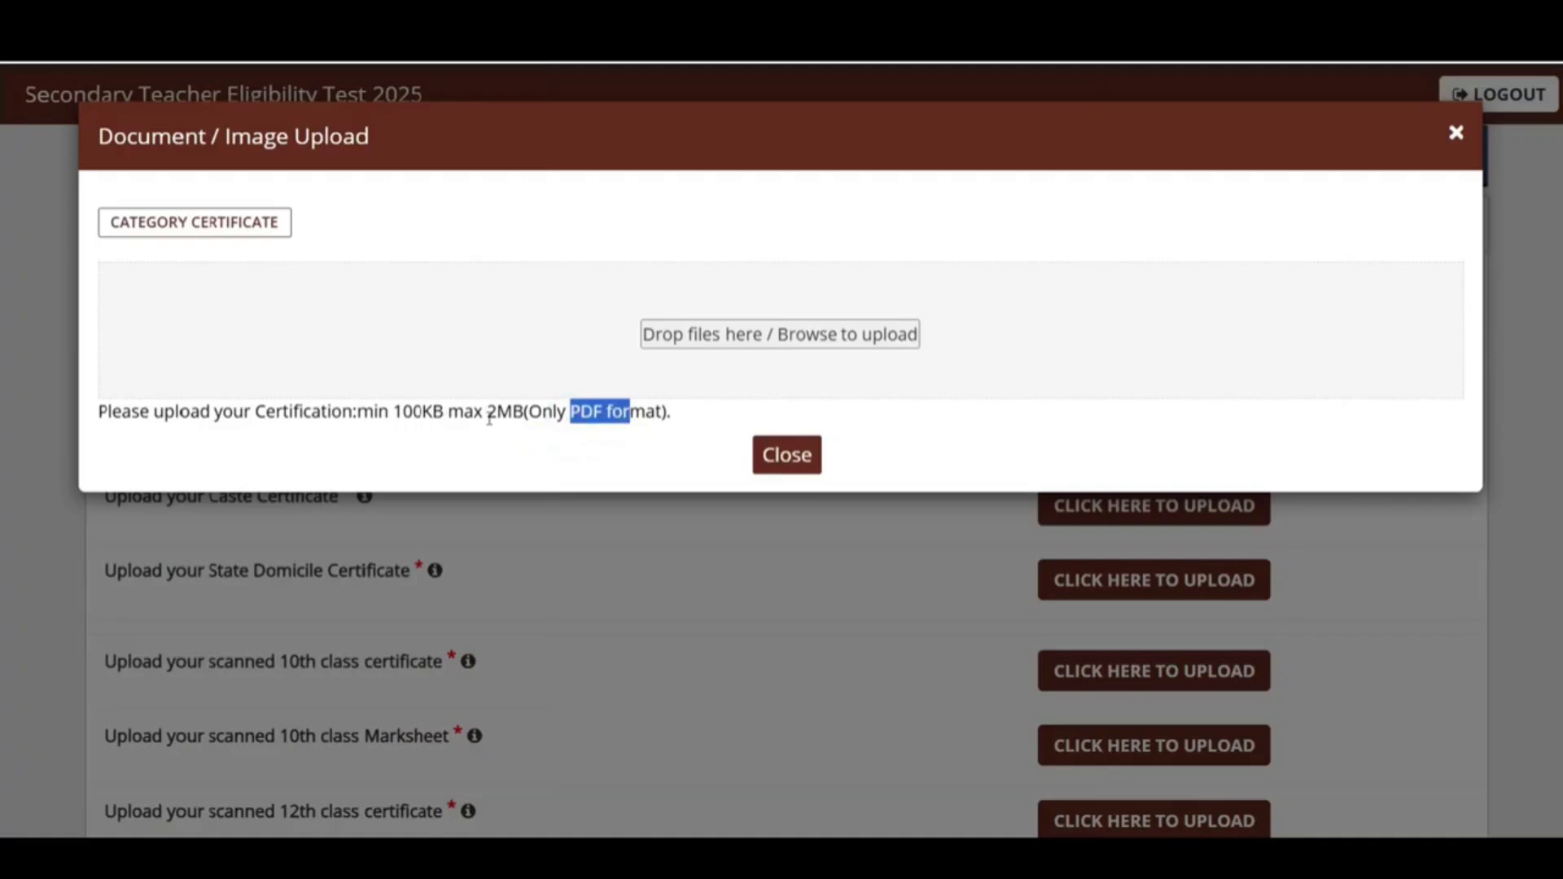
{"action": "left_click", "coordinate": [511, 432]}
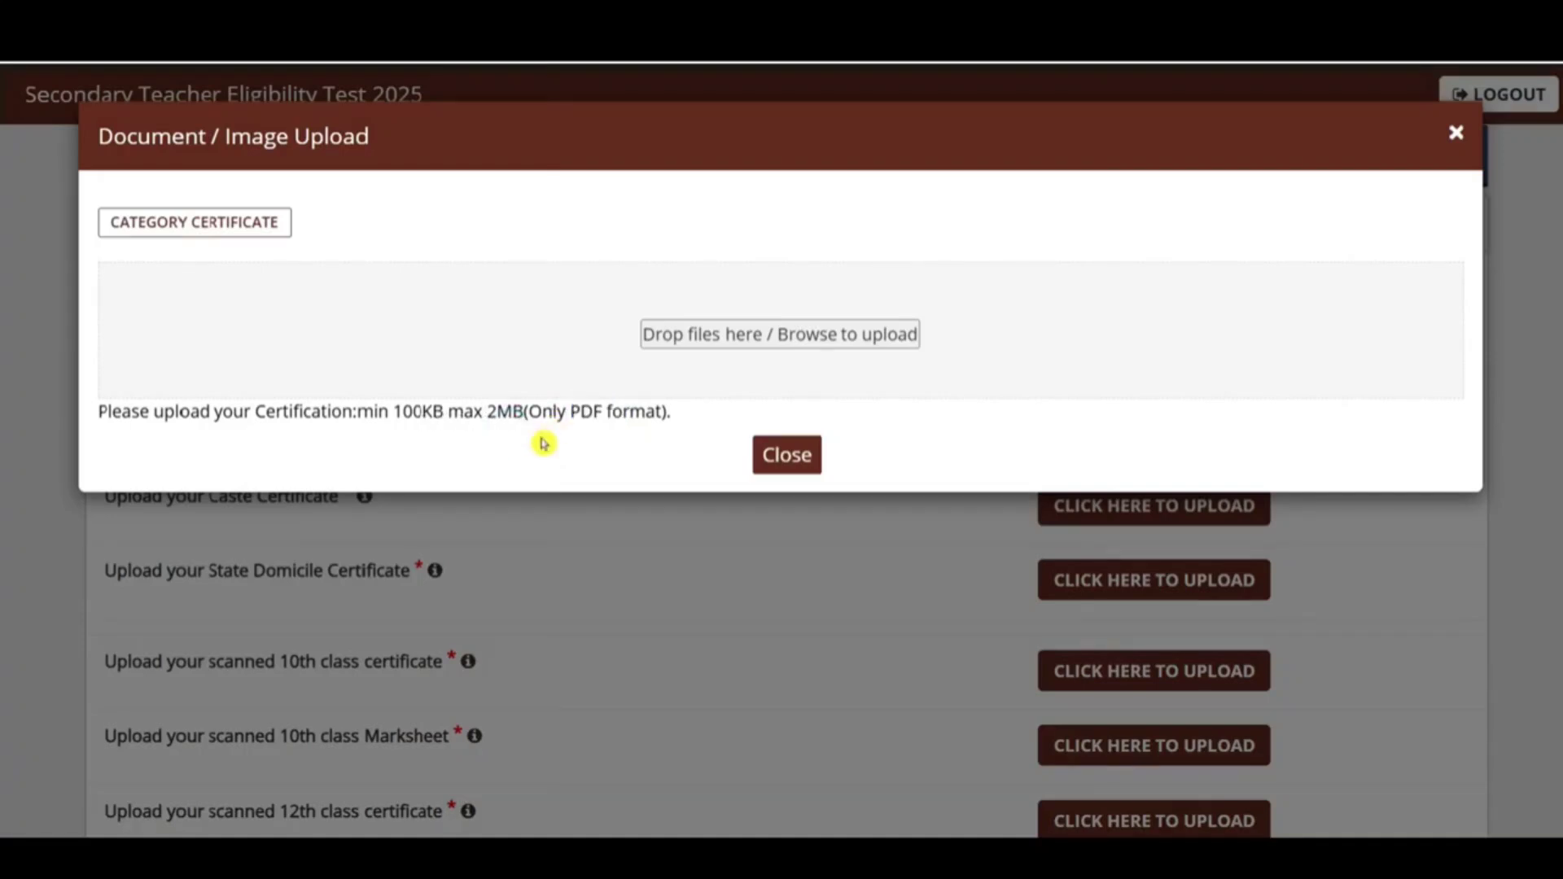
{"action": "left_click", "coordinate": [1353, 64]}
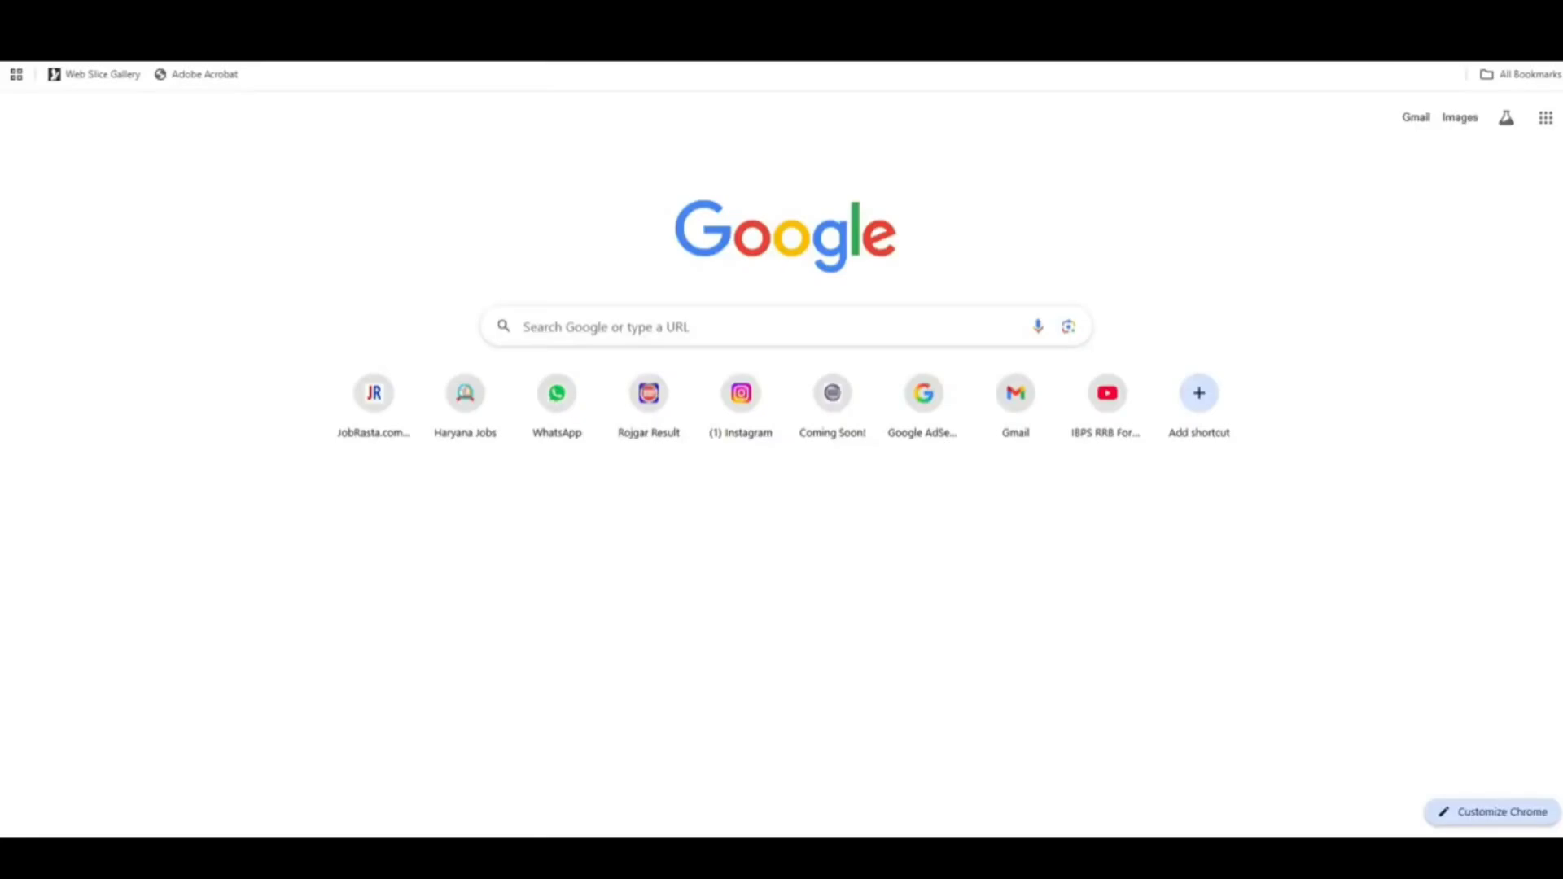
Step: Search 'image to pdf' and convert cast new_page-0001.jpg to a downloaded PDF in iLovePDF
{"action": "type", "text": "image to pdf"}
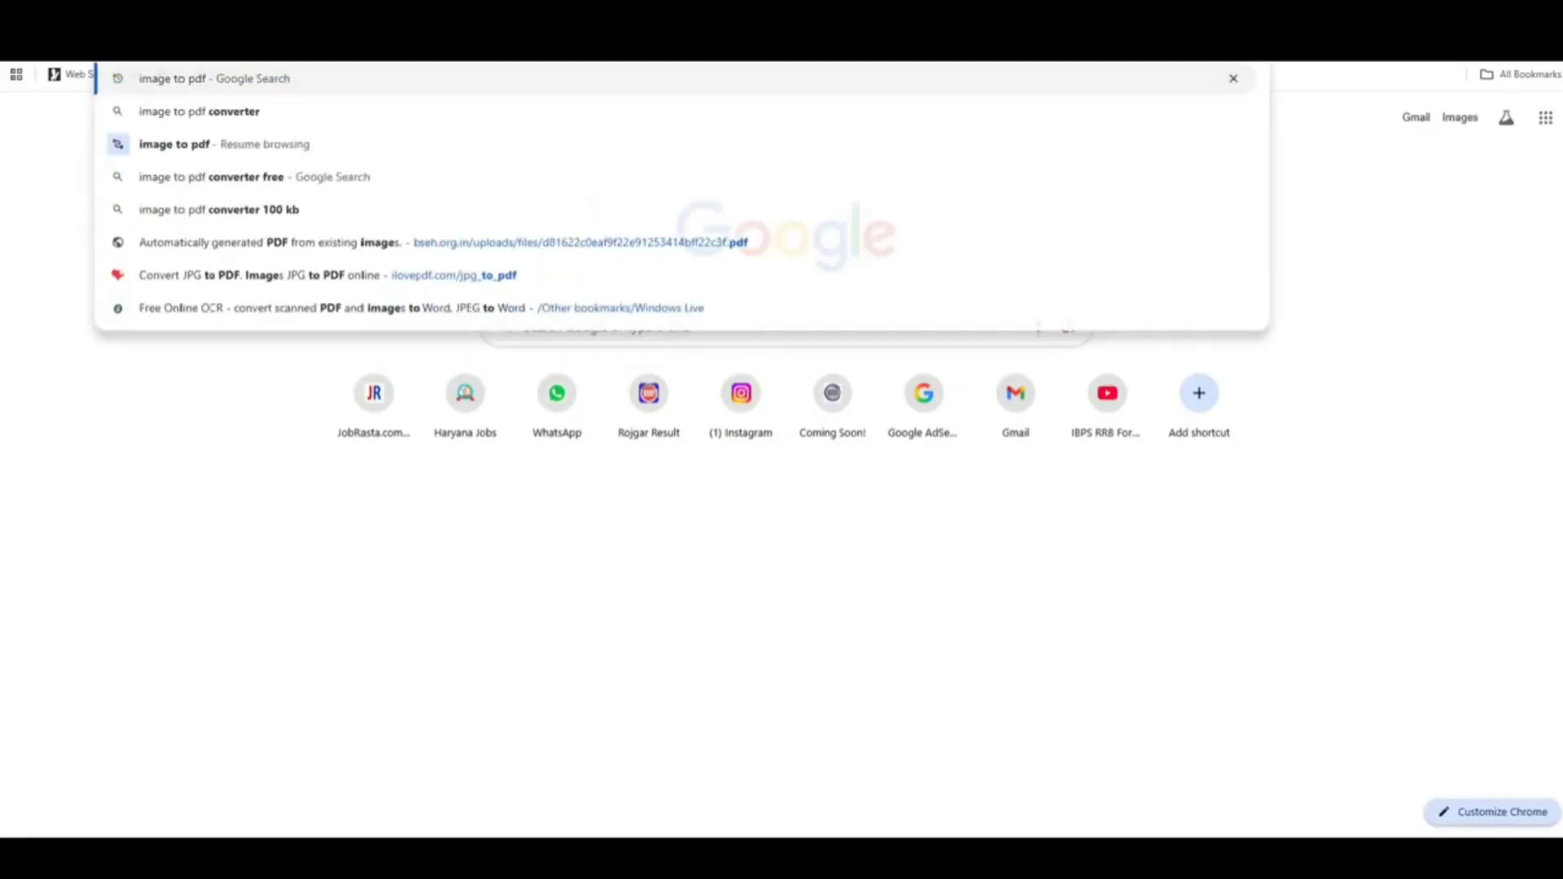
{"action": "key", "text": "Return"}
{"action": "left_click", "coordinate": [367, 246]}
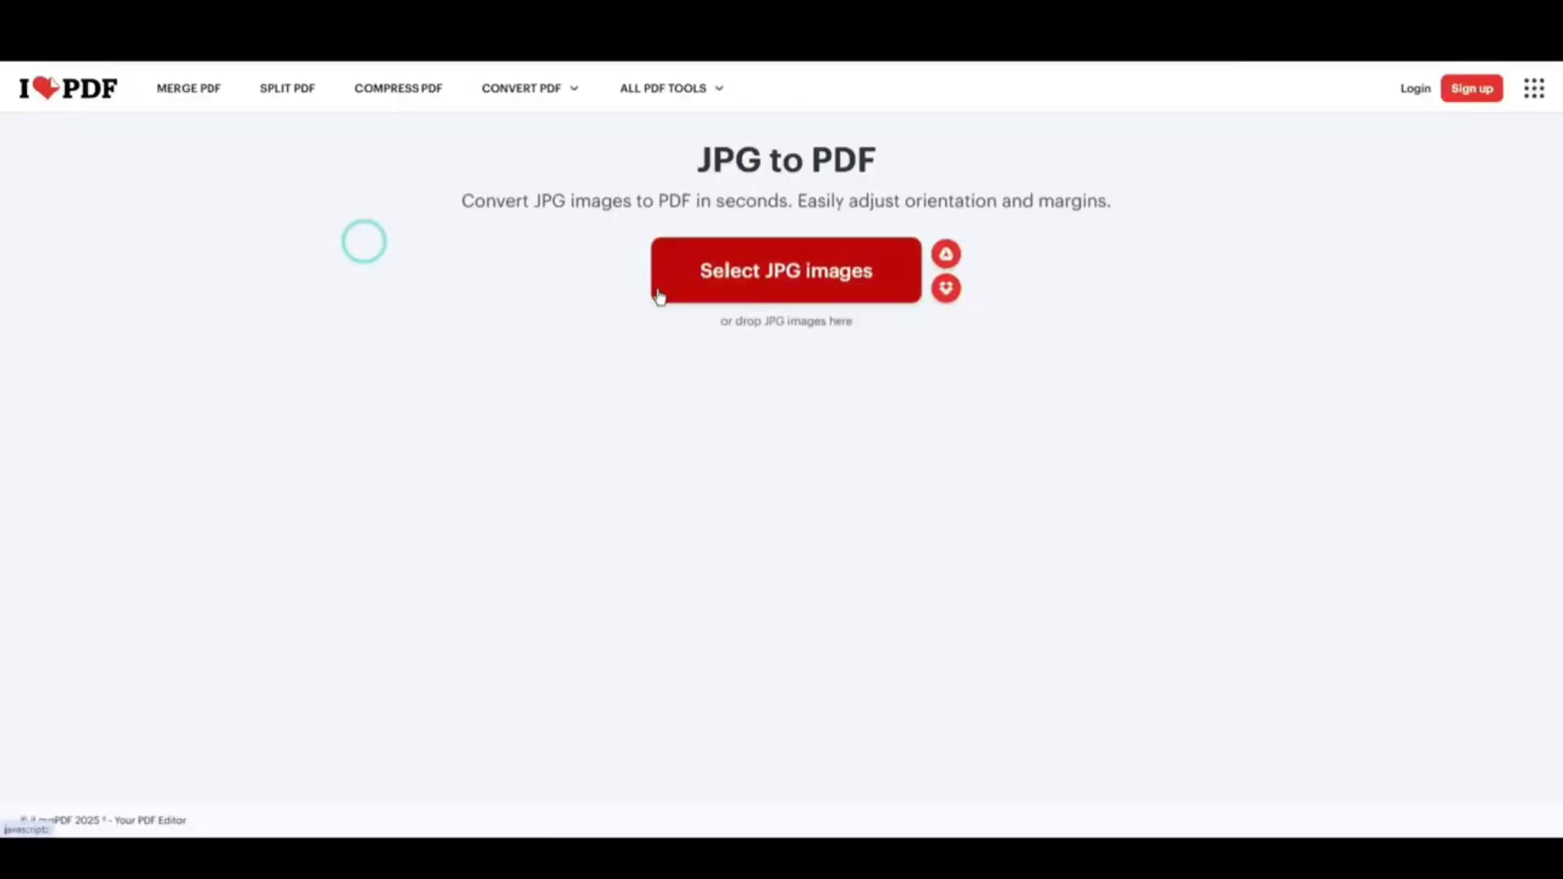
{"action": "left_click", "coordinate": [813, 284]}
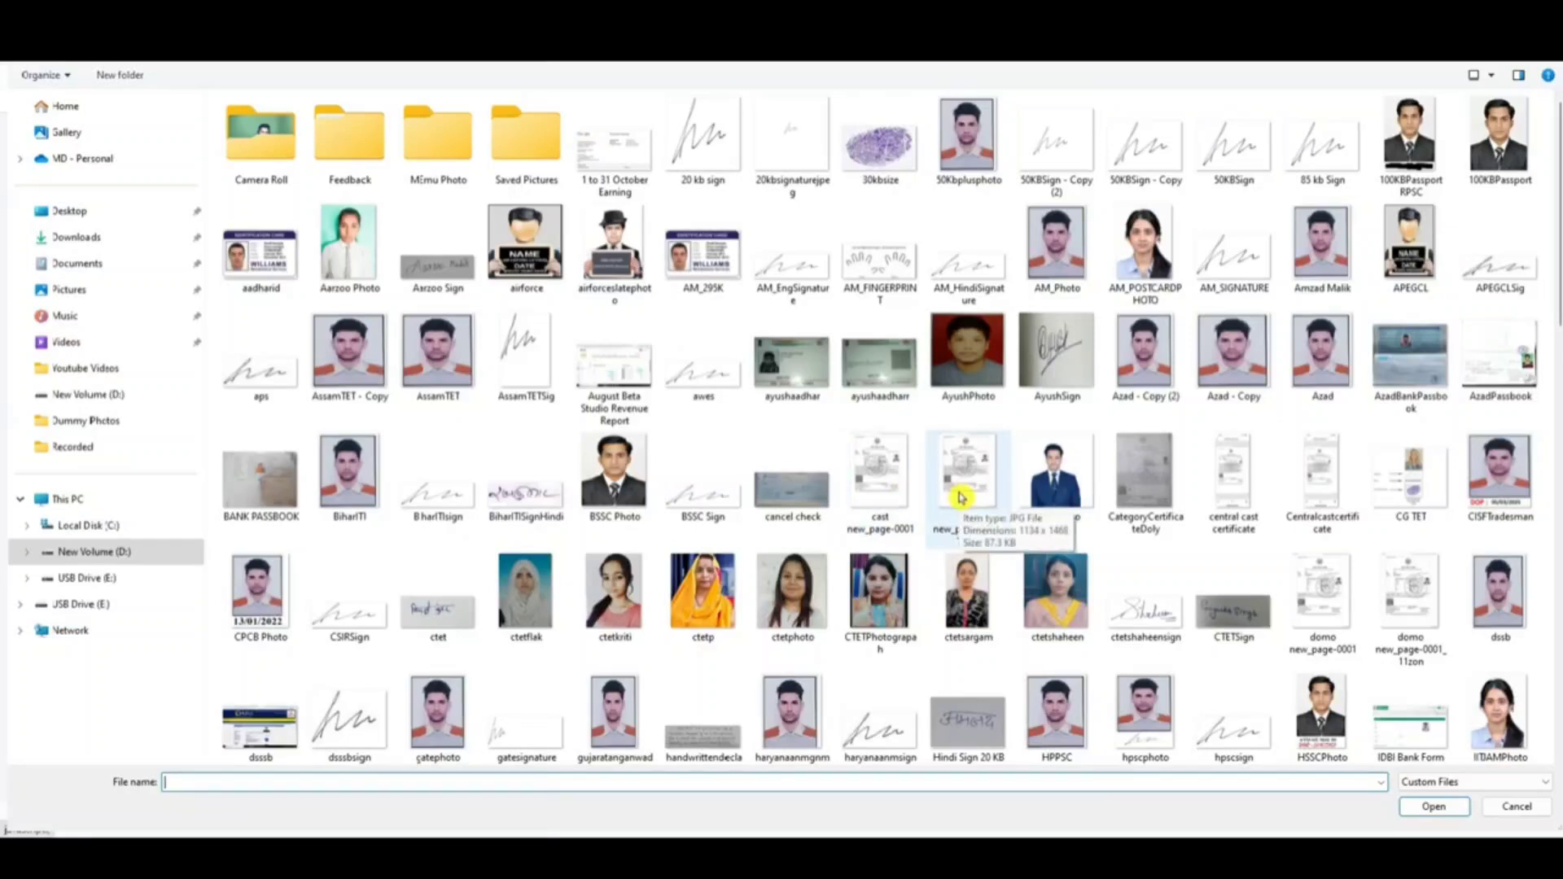
{"action": "left_click", "coordinate": [906, 493]}
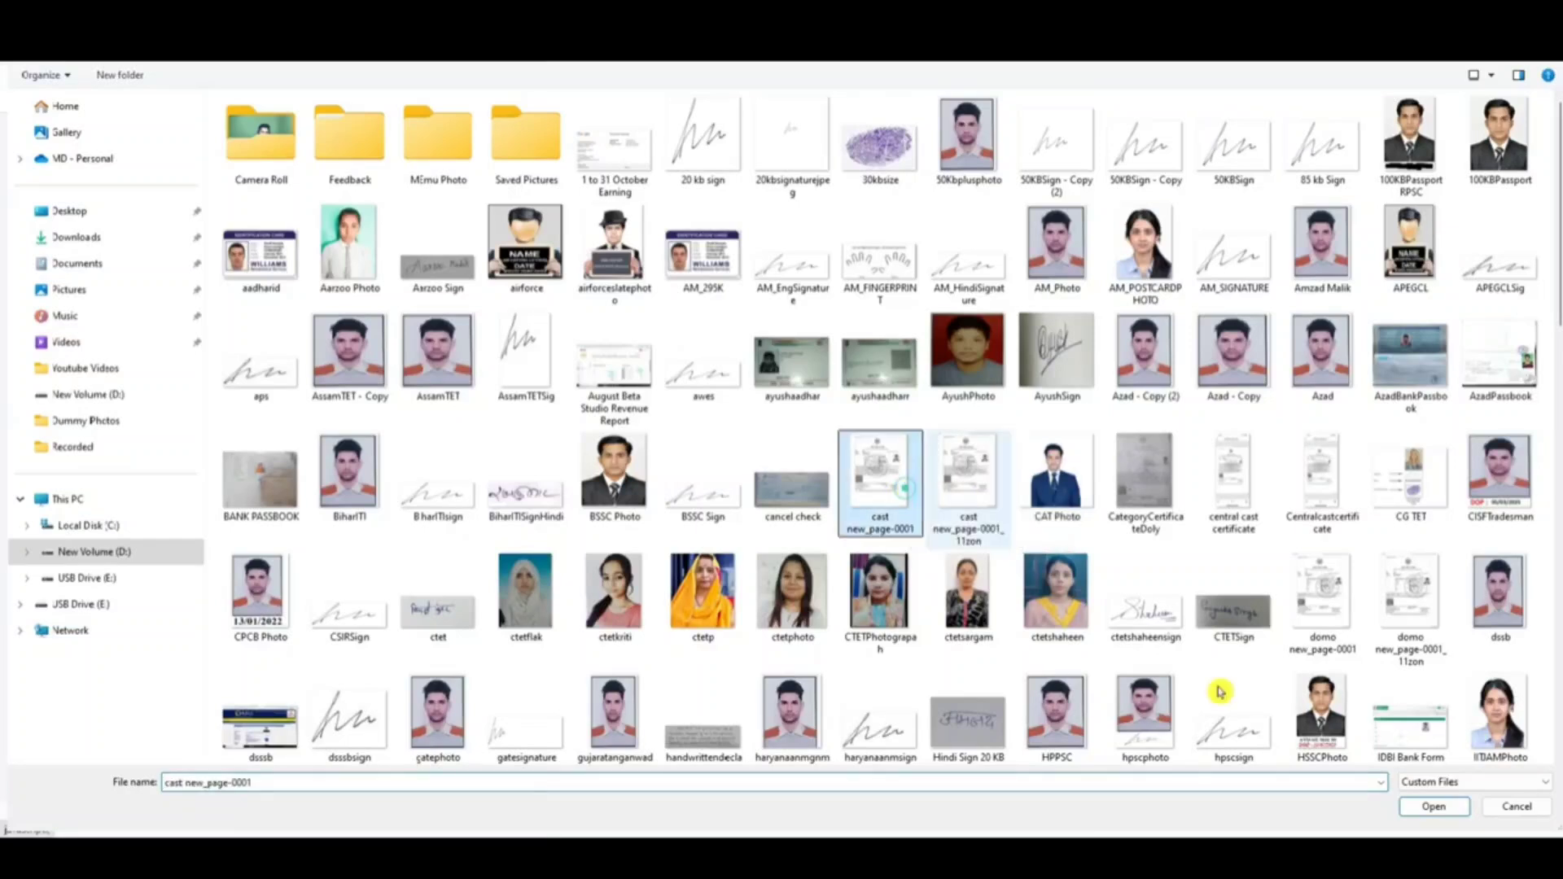
{"action": "left_click", "coordinate": [1446, 810]}
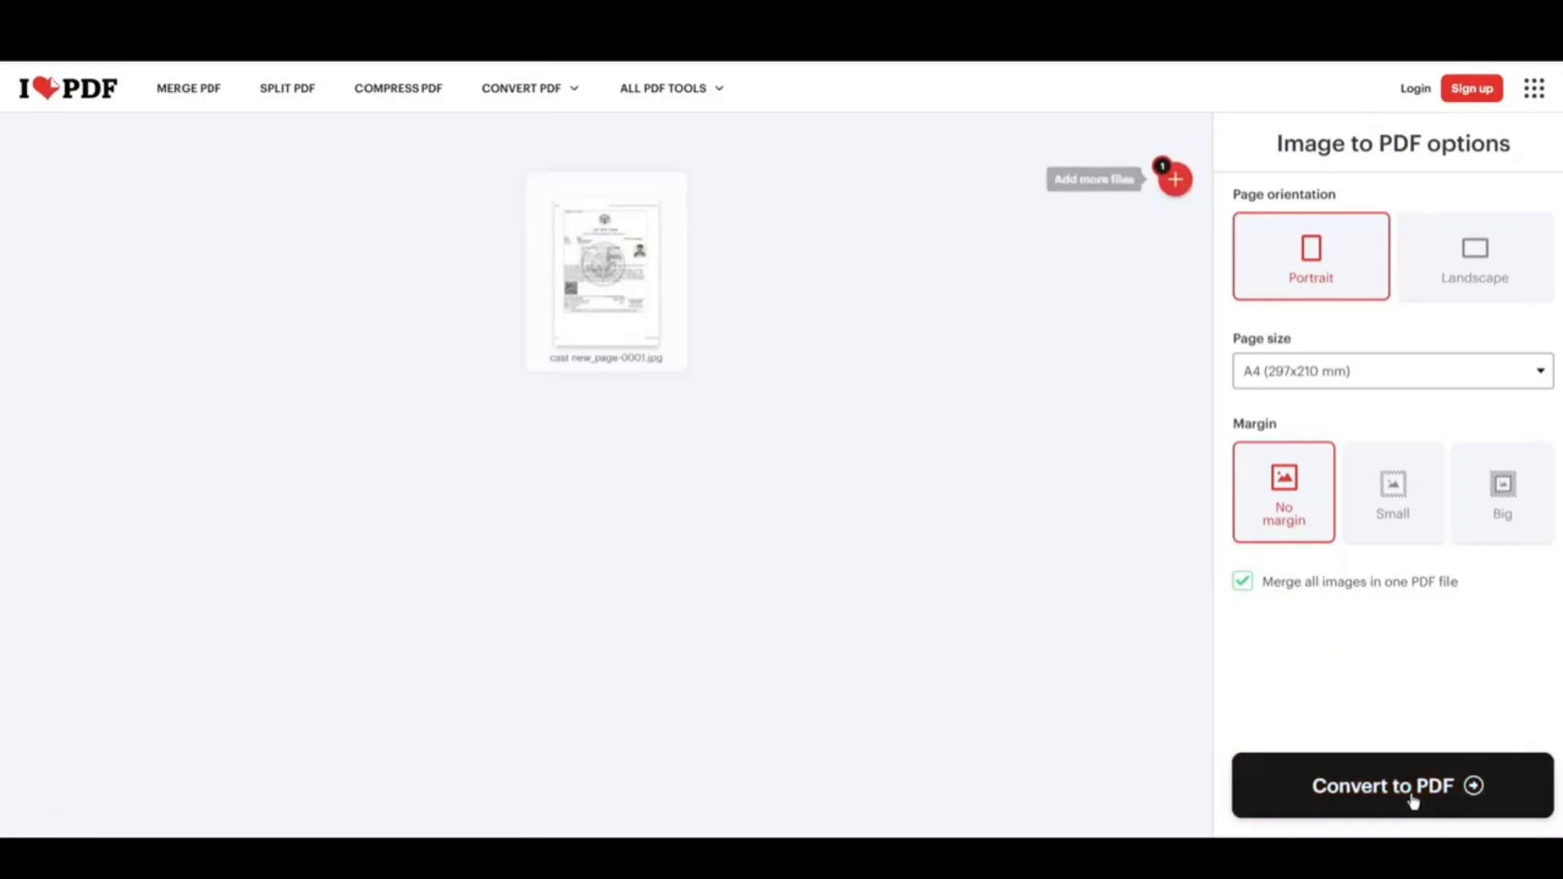
{"action": "left_click", "coordinate": [1409, 796]}
{"action": "left_click", "coordinate": [769, 228]}
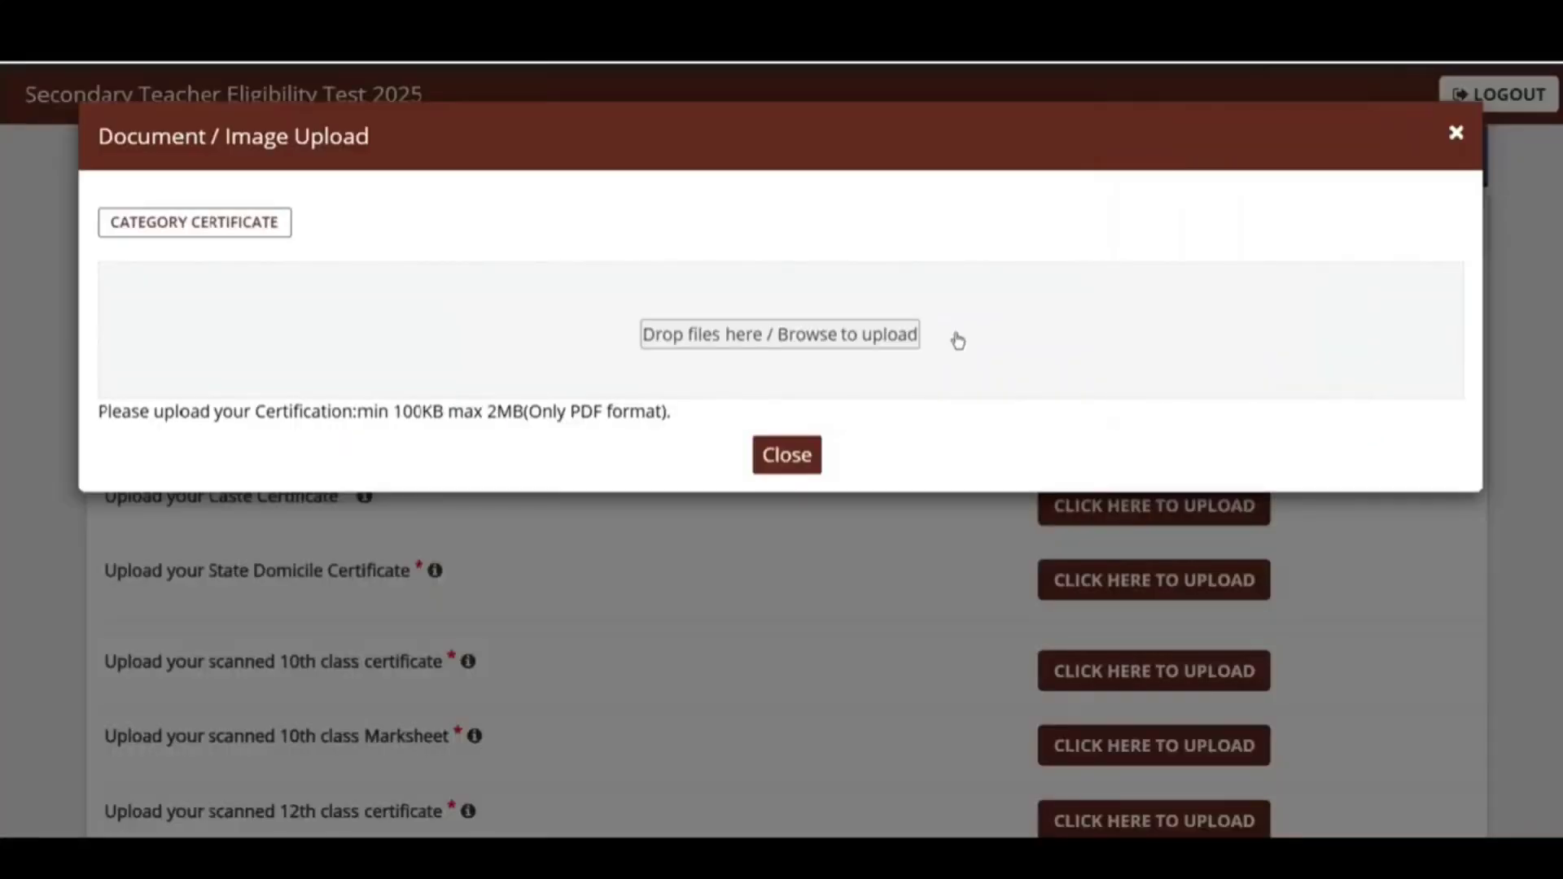
{"action": "left_click", "coordinate": [840, 339]}
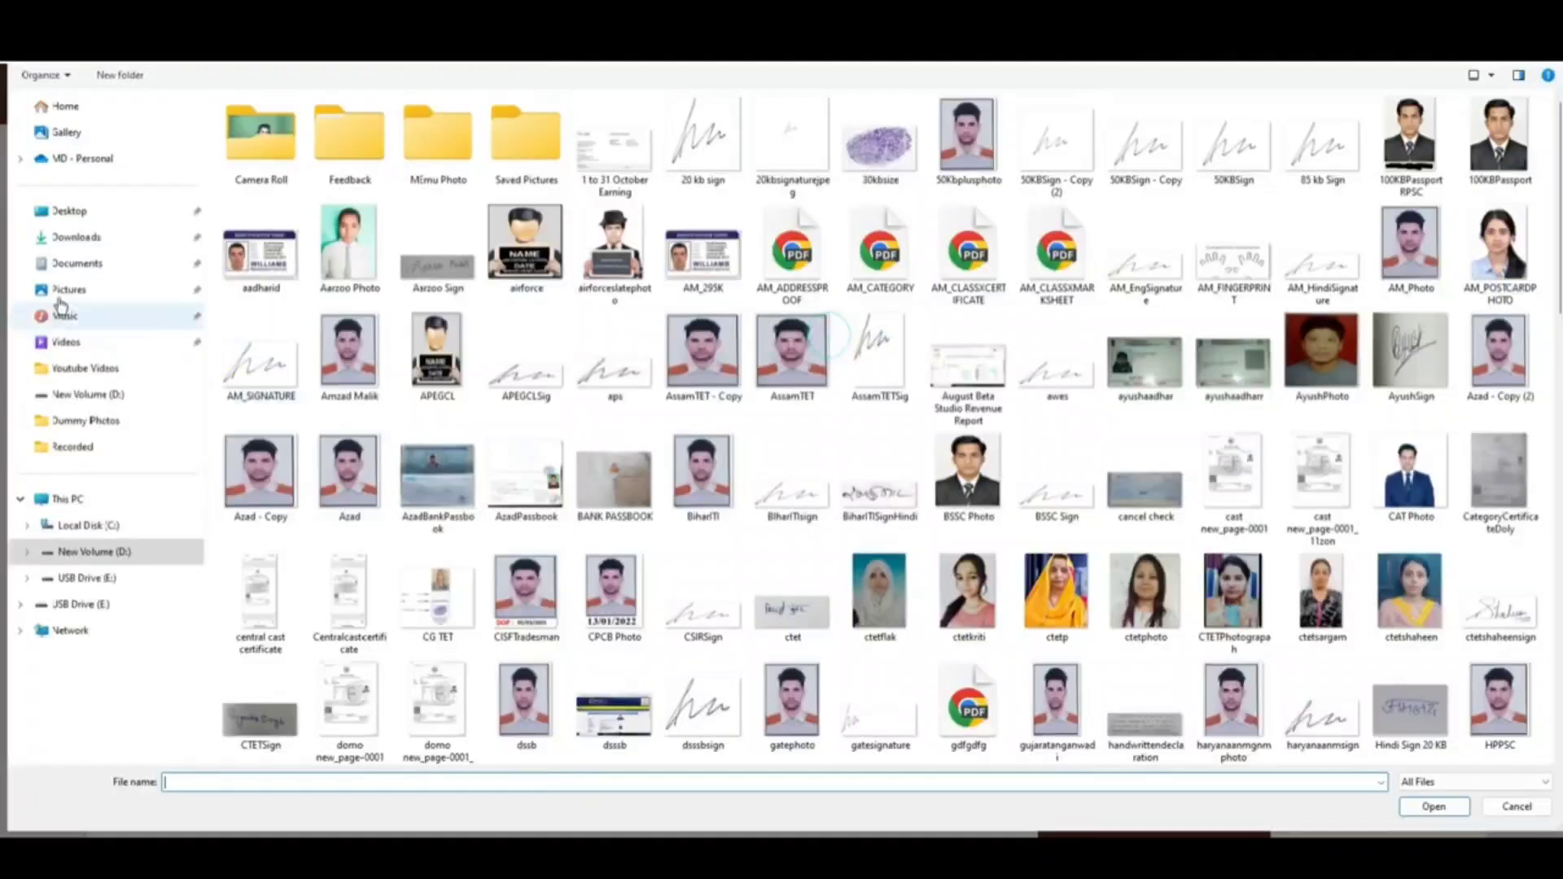
{"action": "left_click", "coordinate": [139, 237]}
{"action": "left_click", "coordinate": [342, 244]}
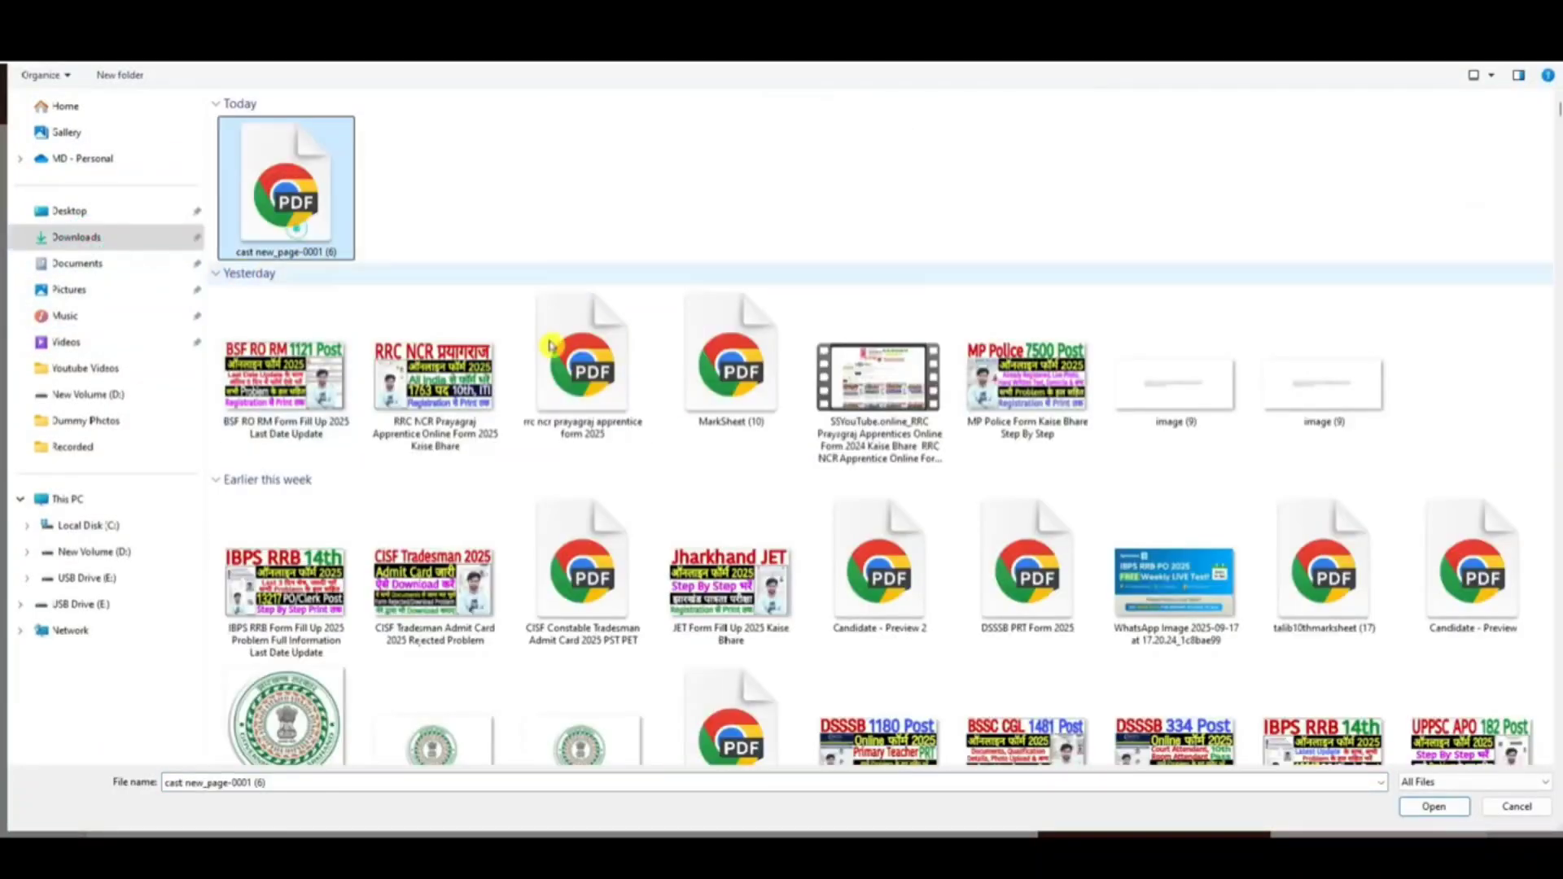
{"action": "left_click", "coordinate": [1433, 806]}
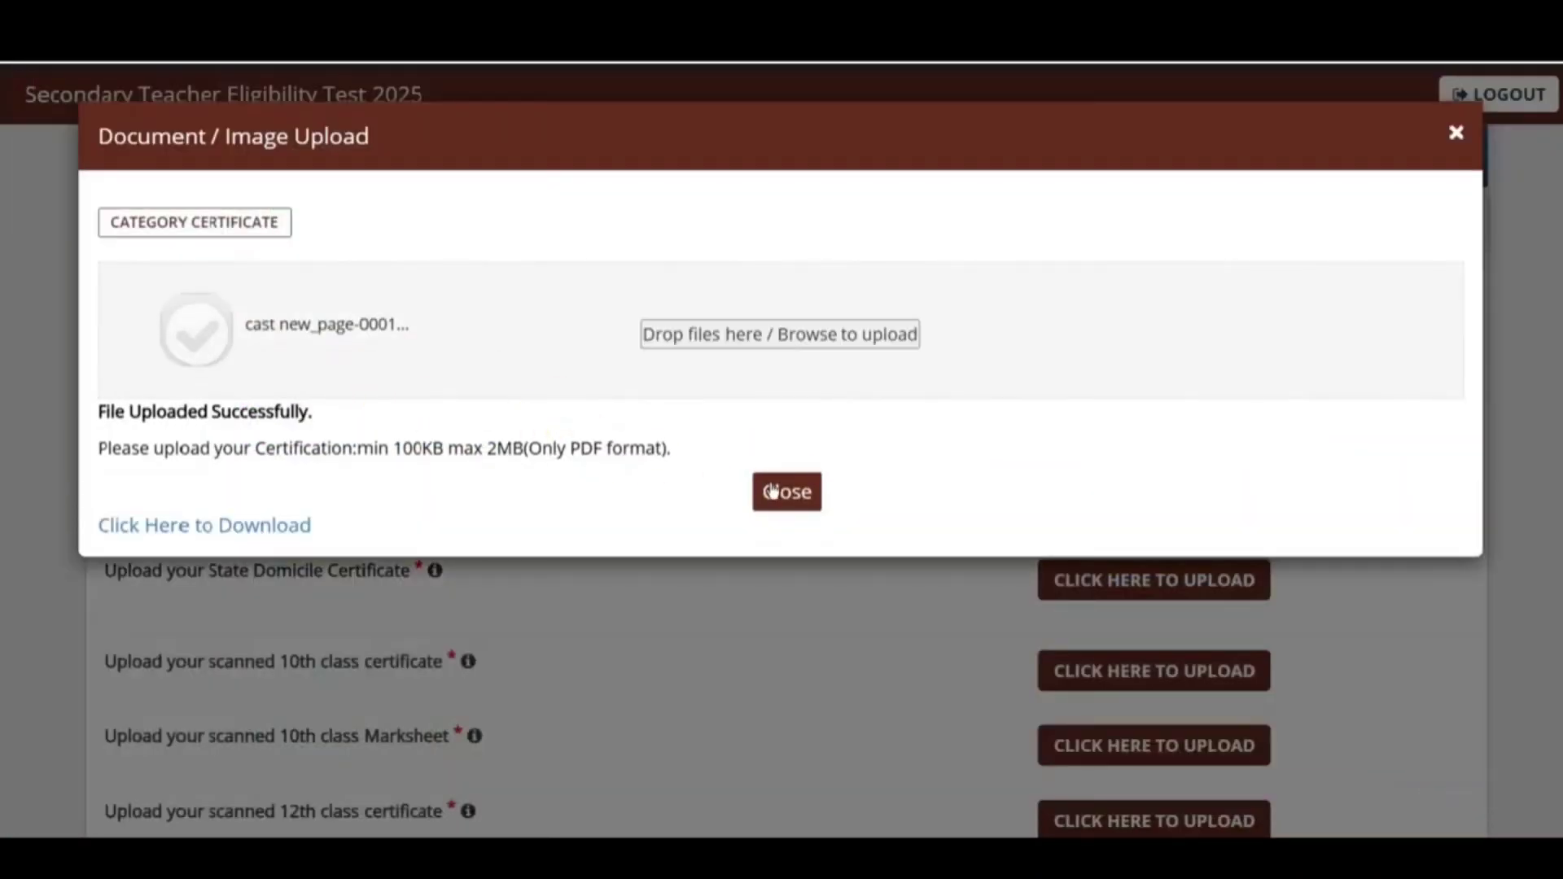
{"action": "left_click", "coordinate": [783, 492]}
{"action": "left_click", "coordinate": [1331, 505]}
{"action": "left_click", "coordinate": [726, 87]}
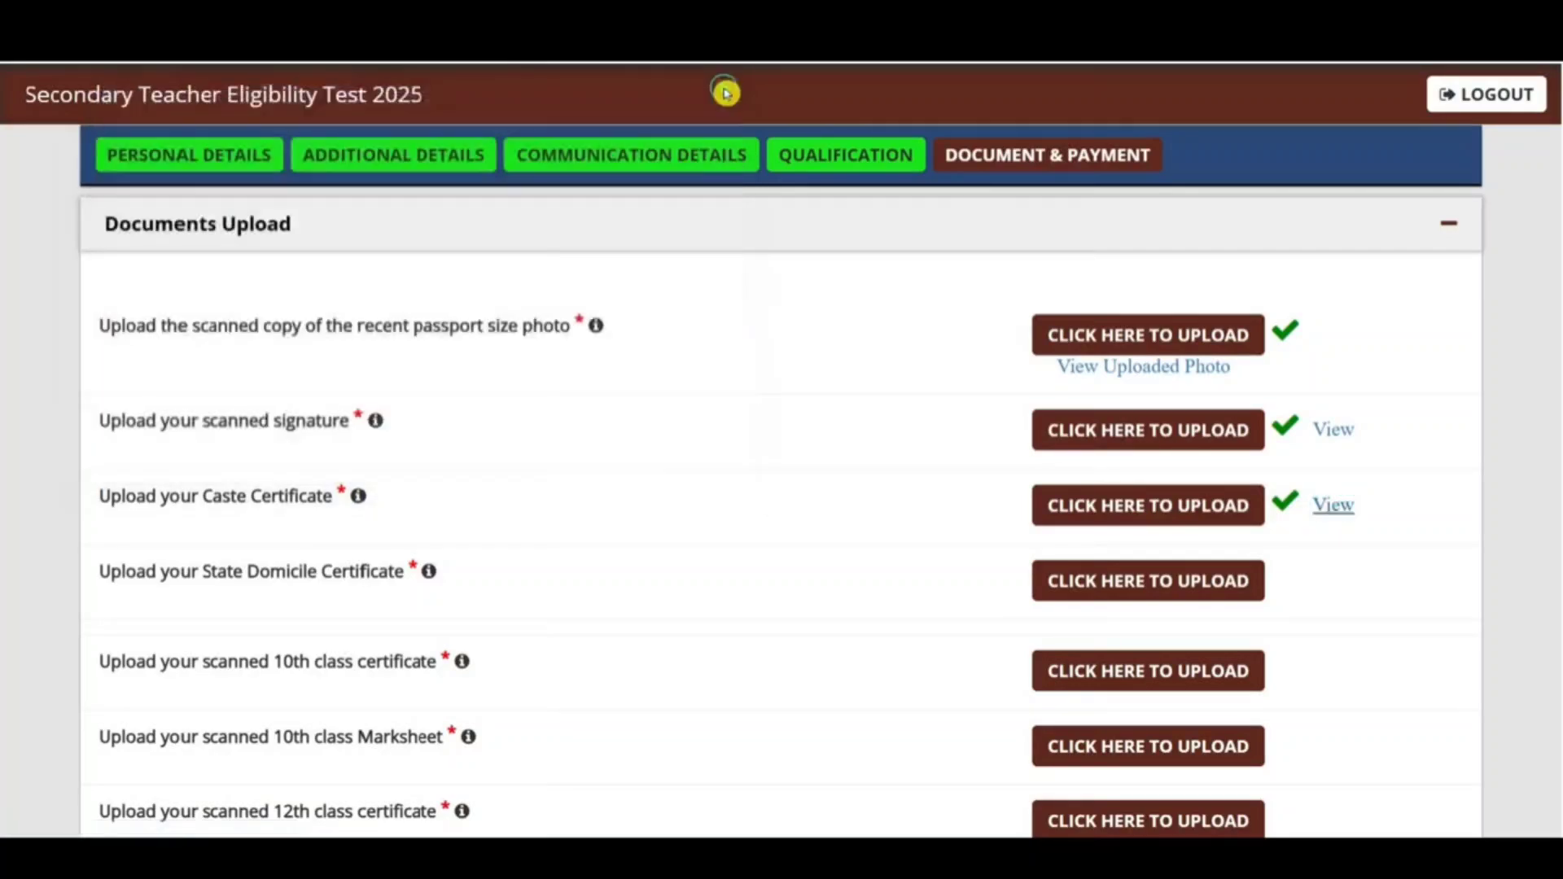
{"action": "scroll", "coordinate": [621, 561], "scroll_direction": "down", "scroll_amount": 2}
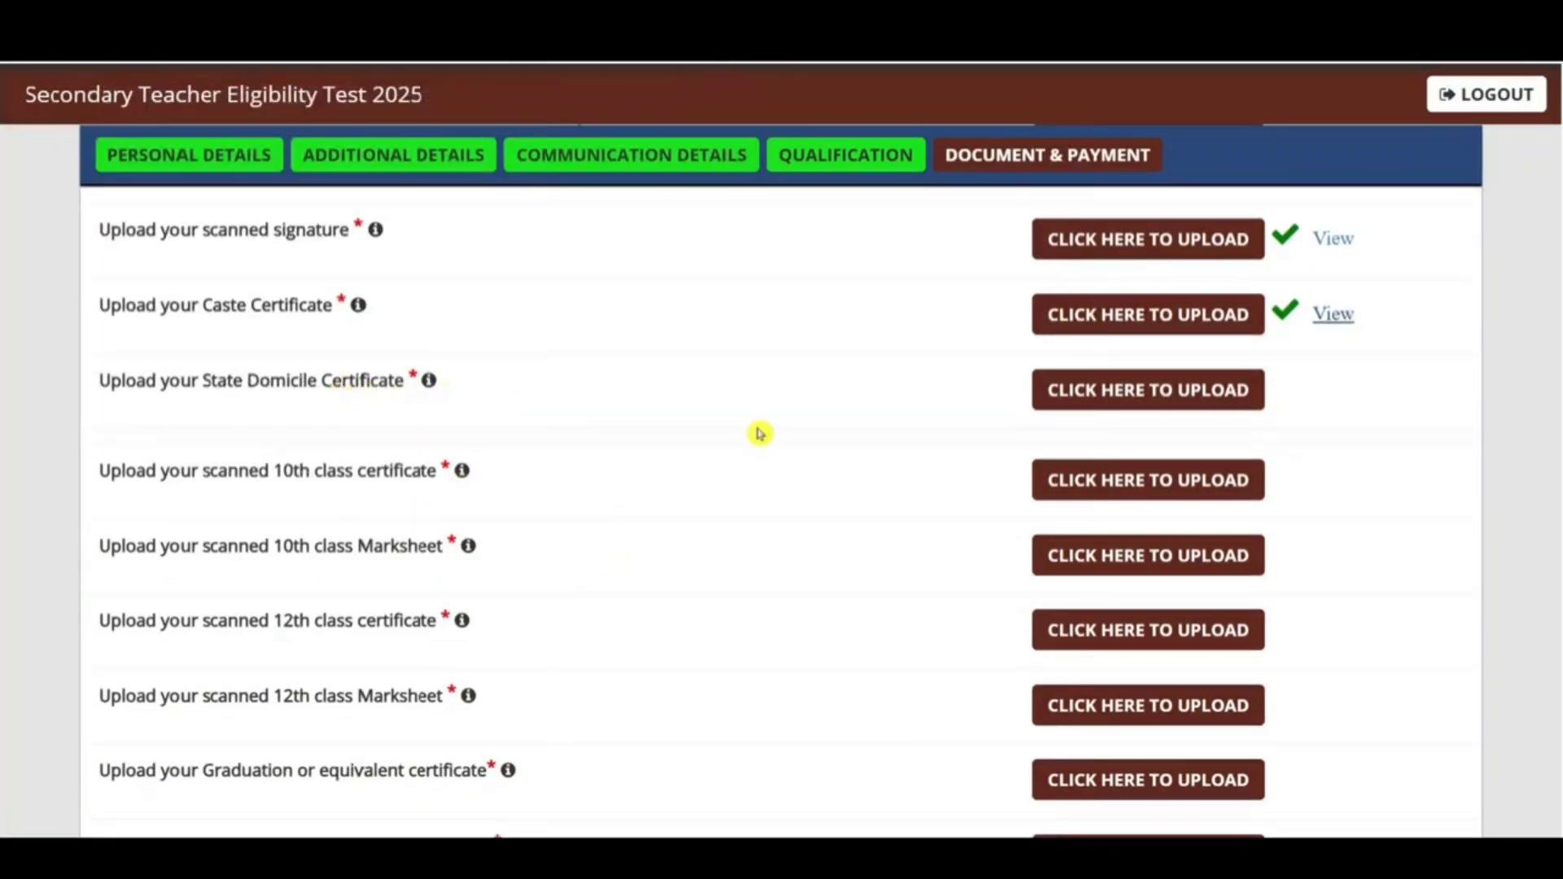
{"action": "left_click", "coordinate": [1168, 394]}
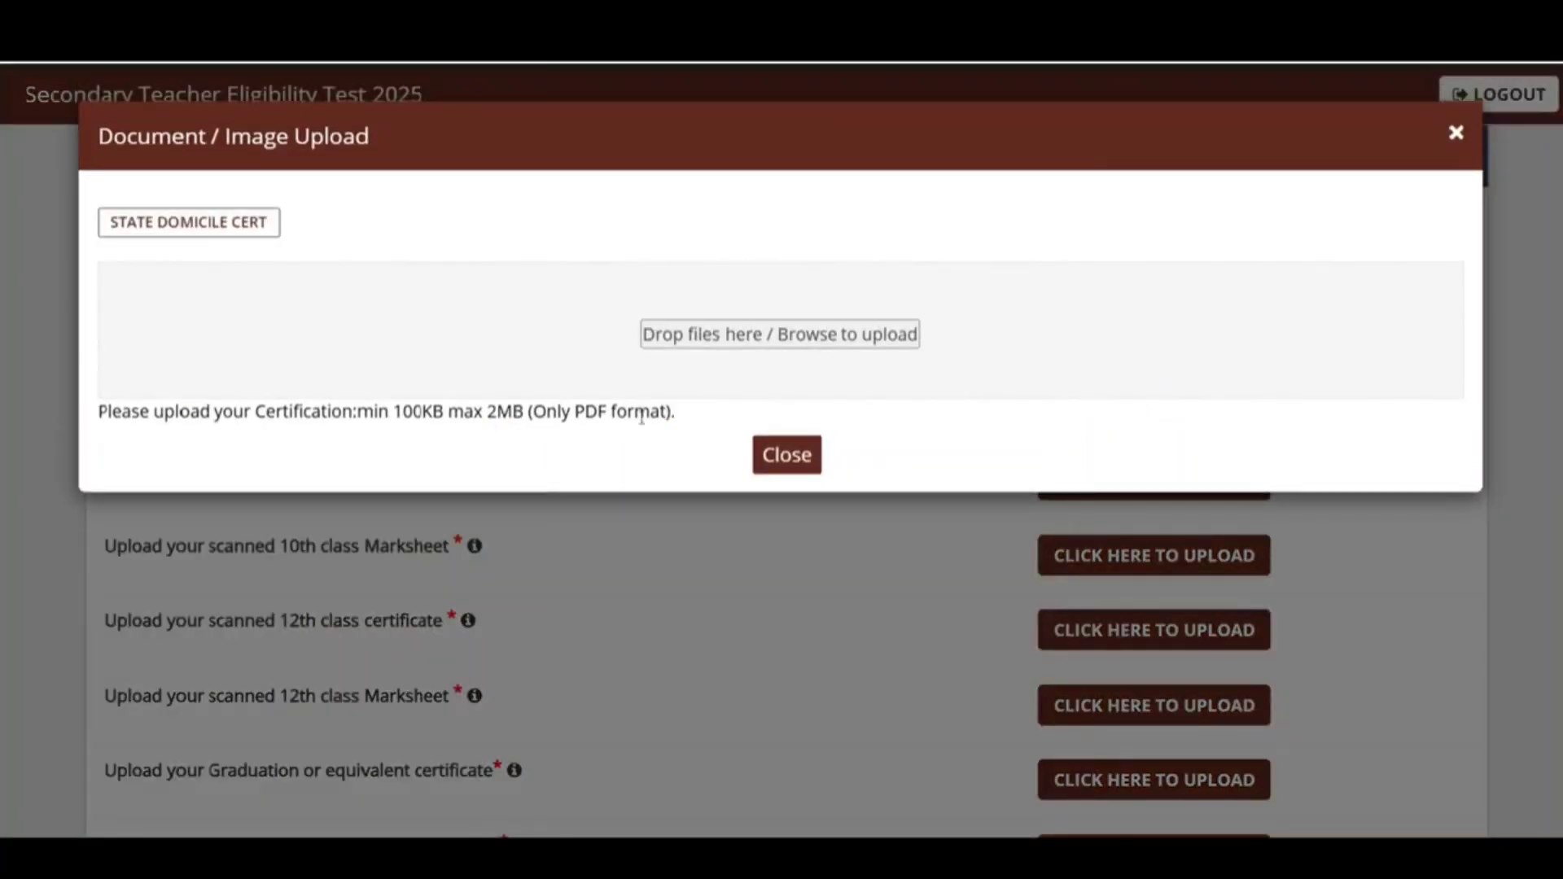
{"action": "left_click_drag", "start_coordinate": [557, 411], "coordinate": [652, 412]}
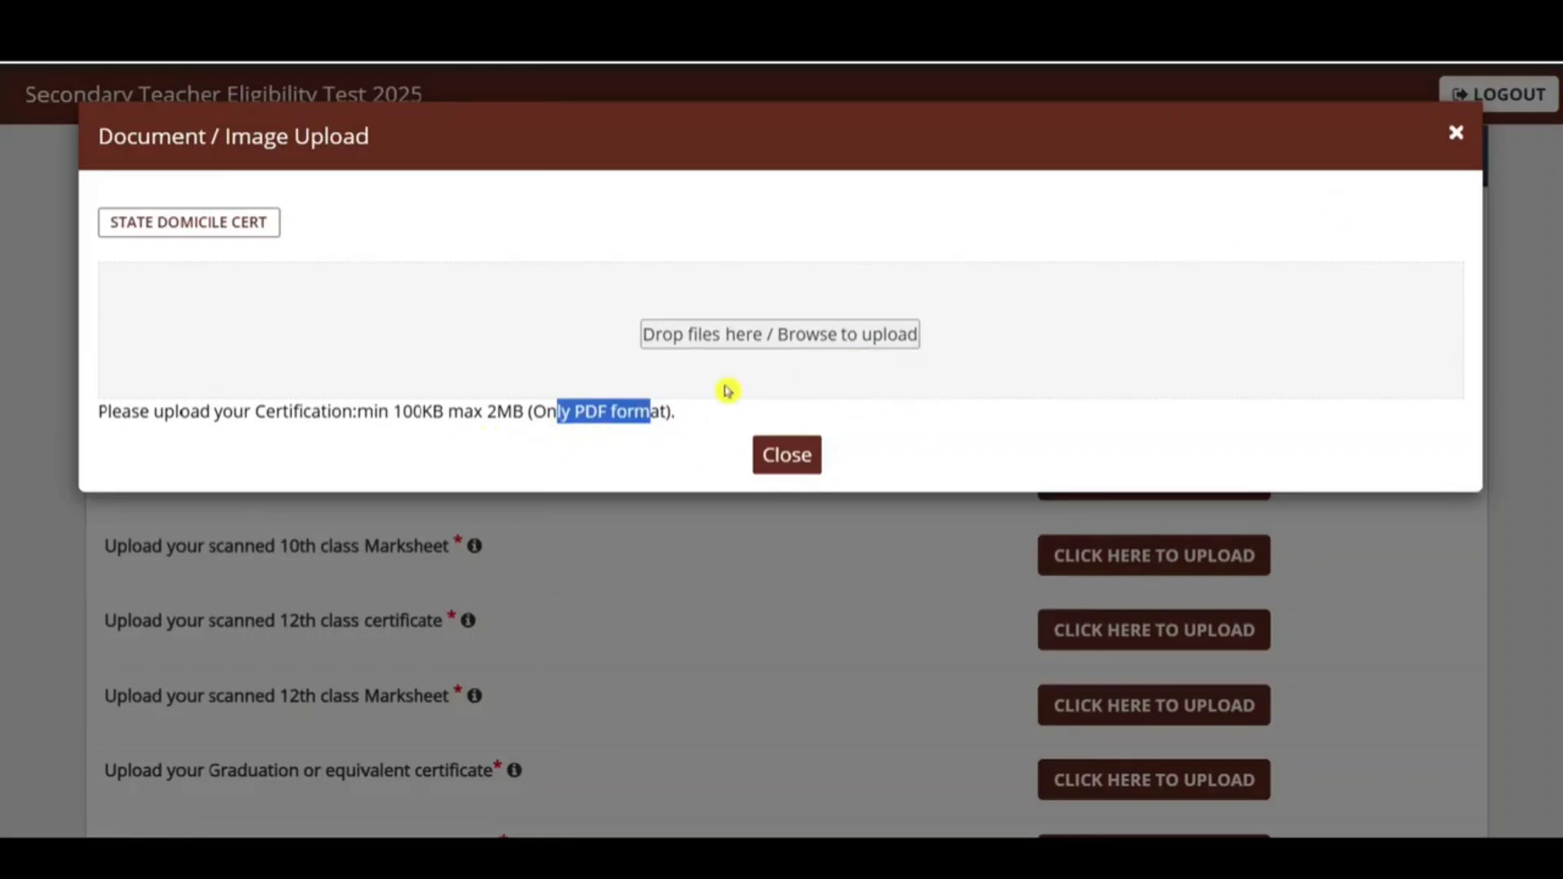
{"action": "left_click", "coordinate": [1456, 132]}
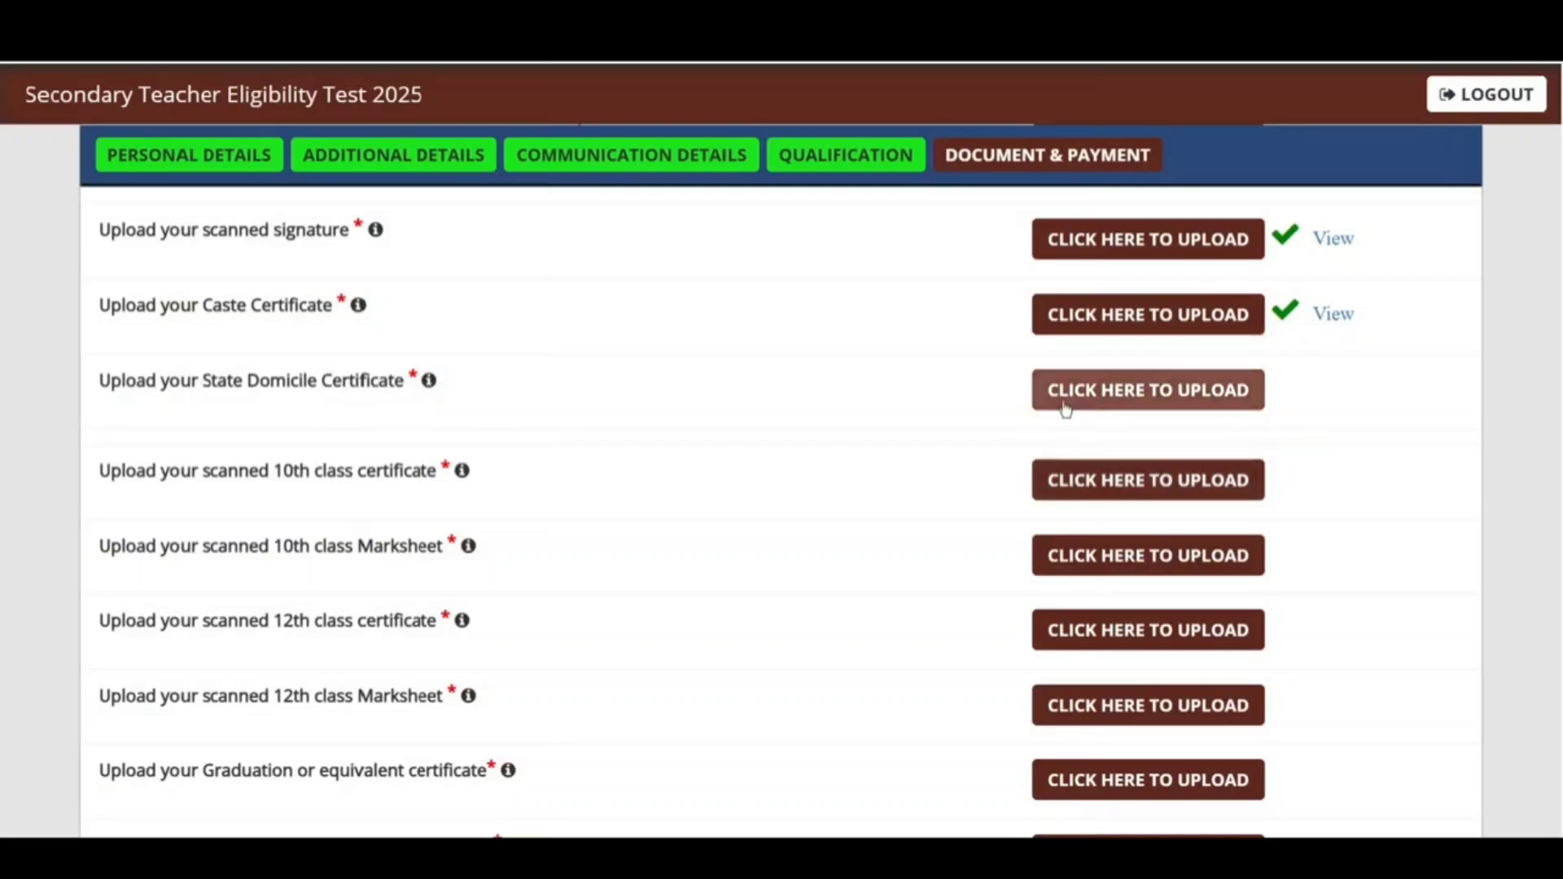
{"action": "left_click_drag", "start_coordinate": [376, 470], "coordinate": [433, 475]}
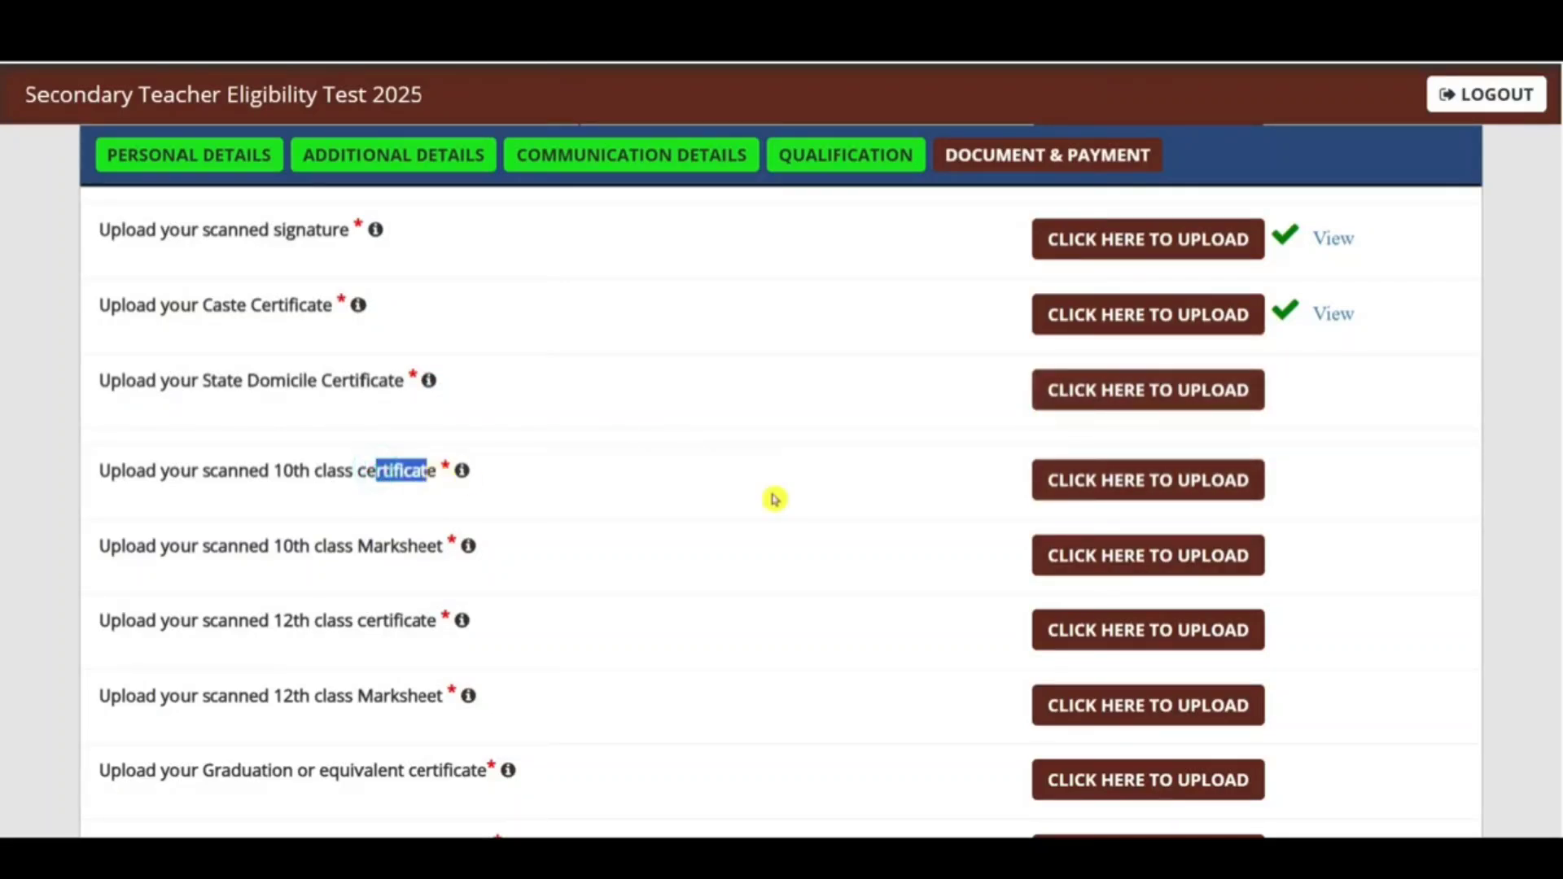
{"action": "left_click", "coordinate": [1111, 477]}
{"action": "left_click_drag", "start_coordinate": [586, 417], "coordinate": [614, 413]}
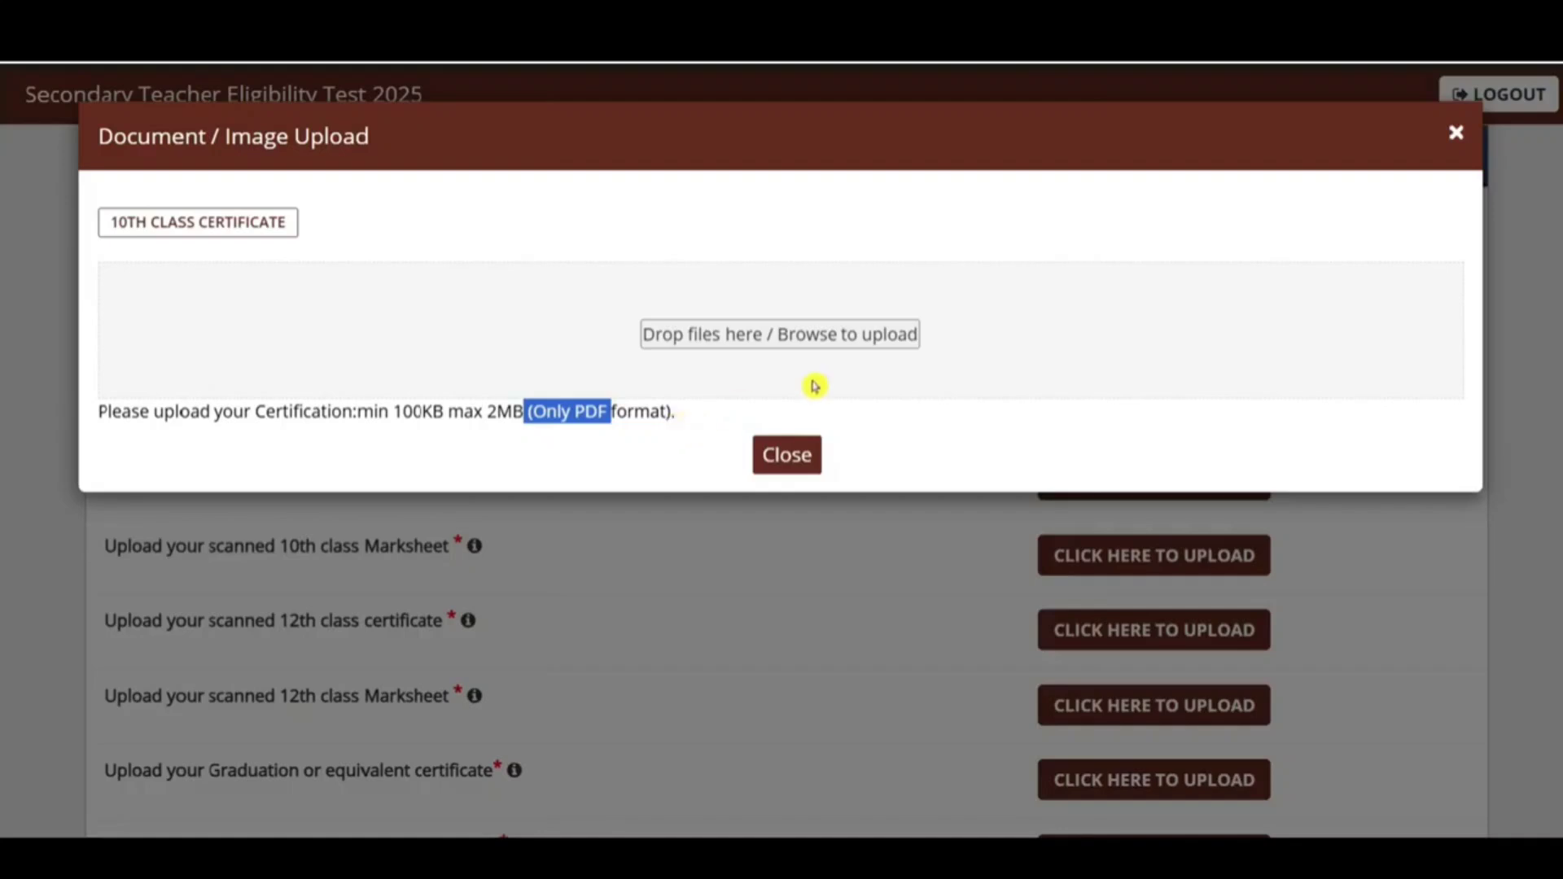
{"action": "left_click", "coordinate": [1457, 137]}
{"action": "left_click_drag", "start_coordinate": [323, 548], "coordinate": [426, 550]}
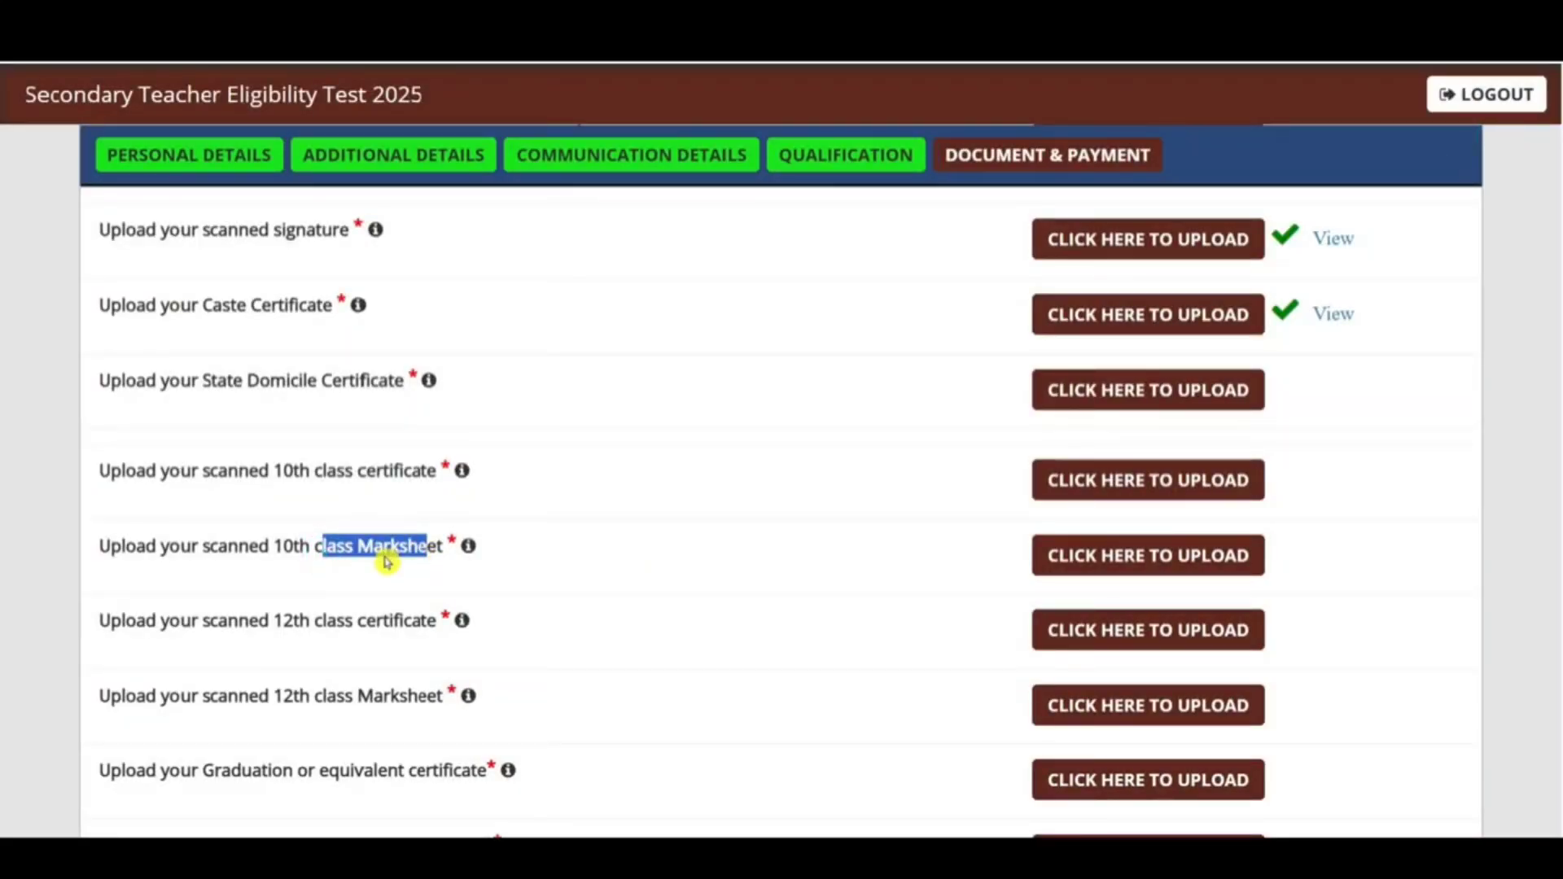
{"action": "left_click_drag", "start_coordinate": [350, 472], "coordinate": [420, 478]}
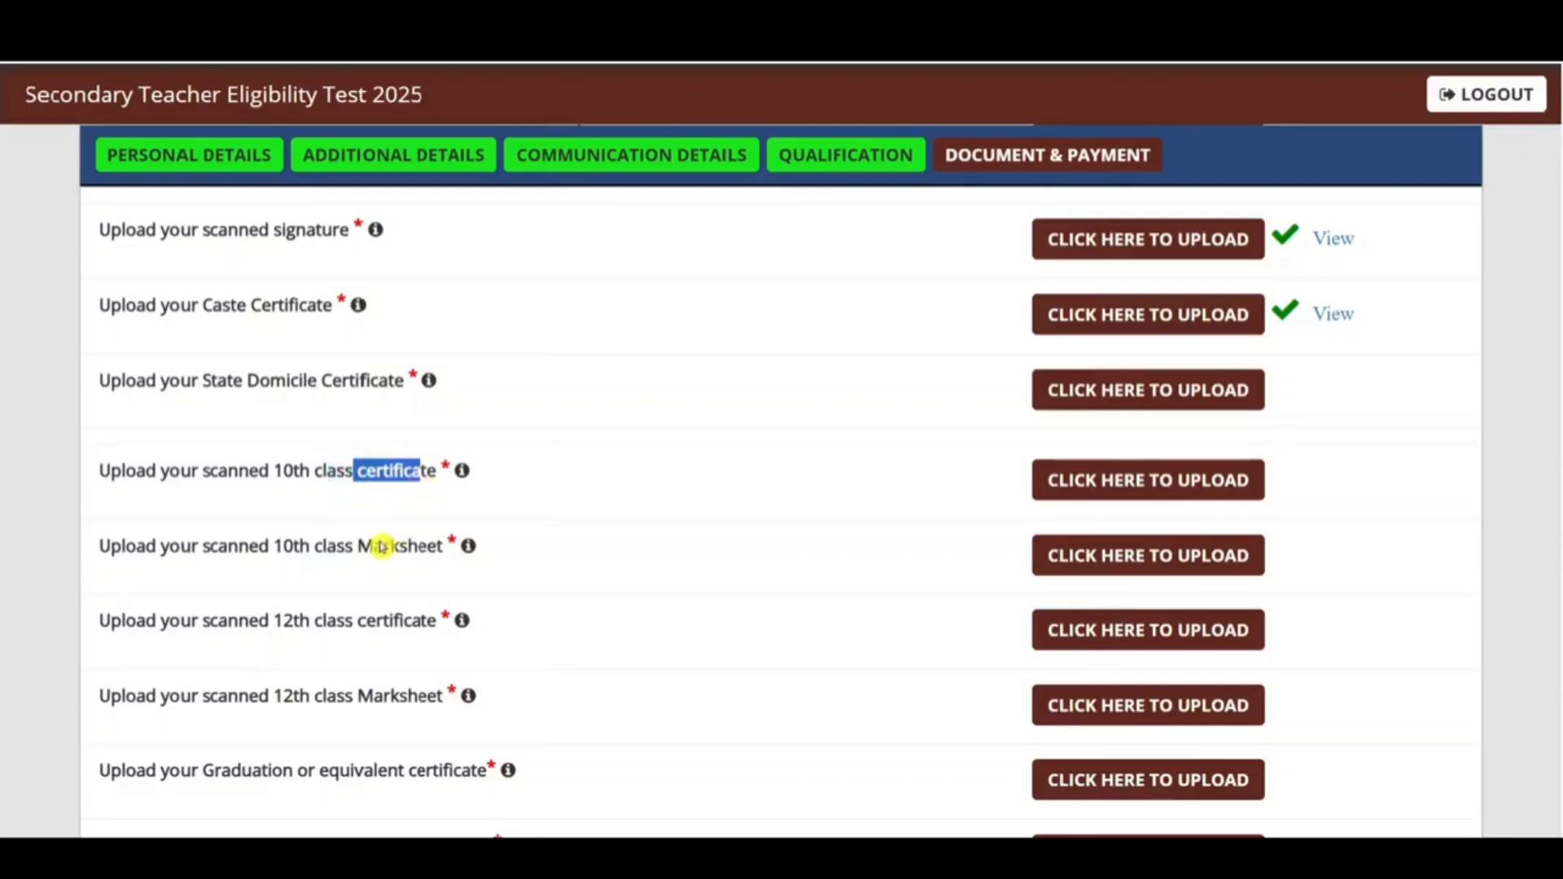
{"action": "left_click_drag", "start_coordinate": [346, 546], "coordinate": [427, 544]}
{"action": "scroll", "coordinate": [364, 465], "scroll_direction": "down", "scroll_amount": 2}
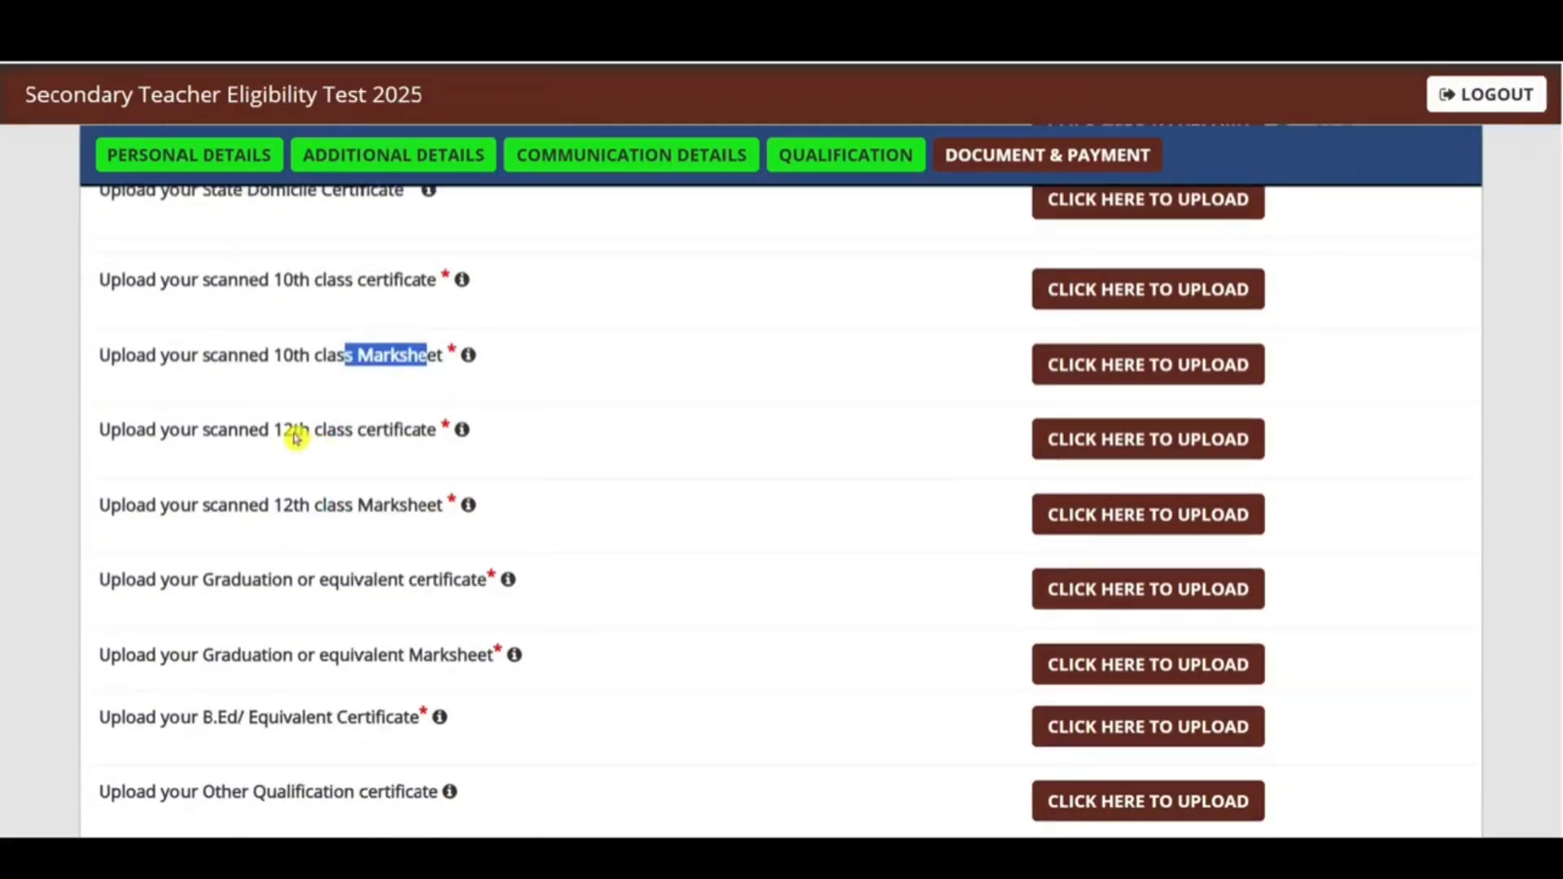
{"action": "left_click_drag", "start_coordinate": [308, 436], "coordinate": [454, 432]}
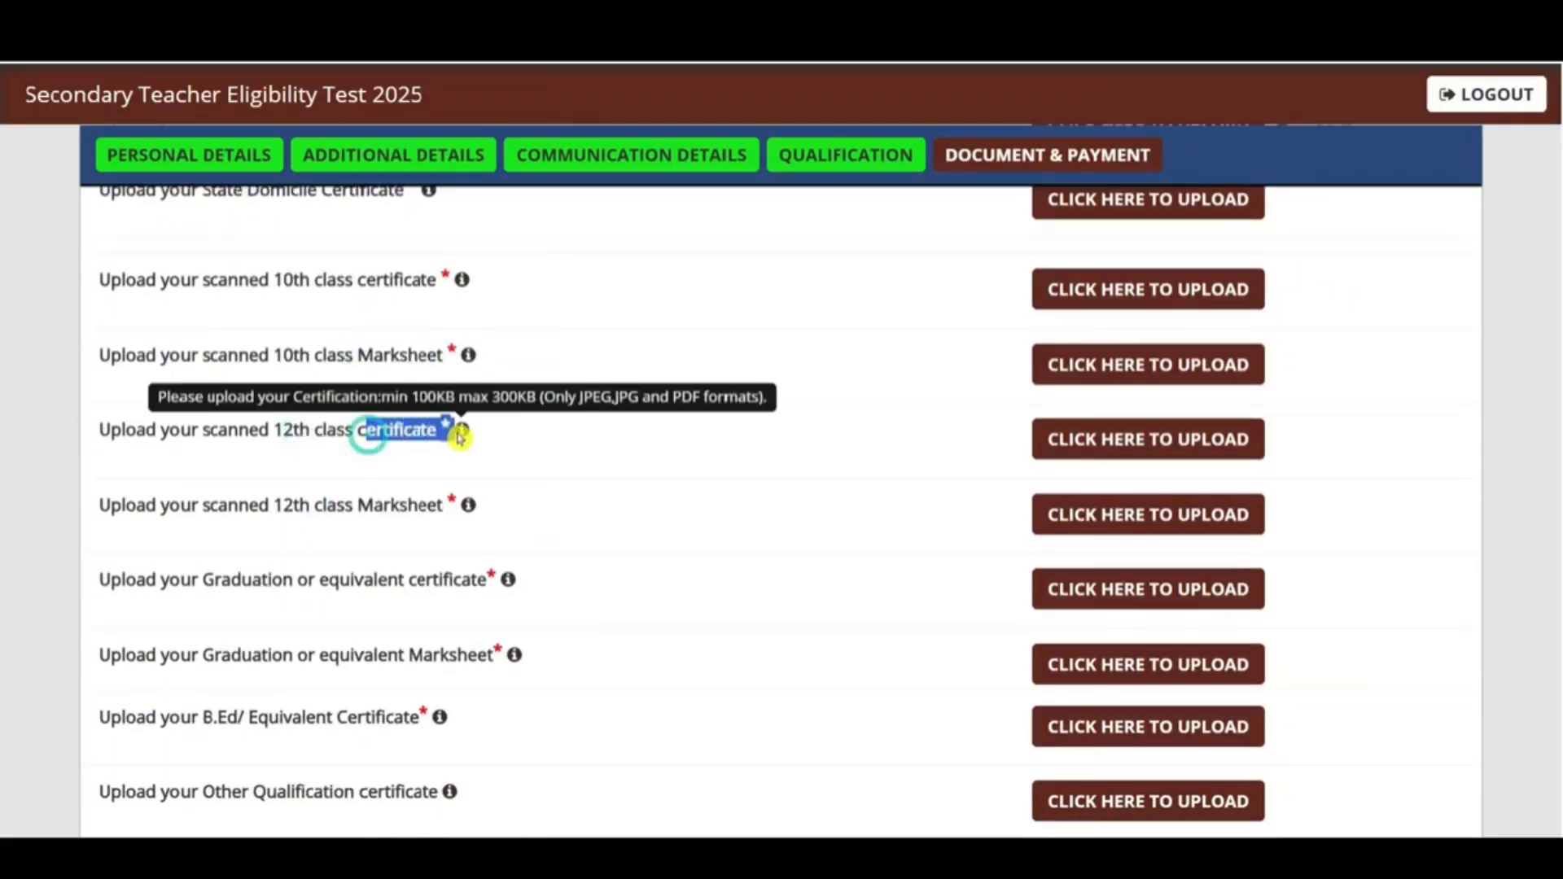
{"action": "left_click_drag", "start_coordinate": [352, 491], "coordinate": [446, 508]}
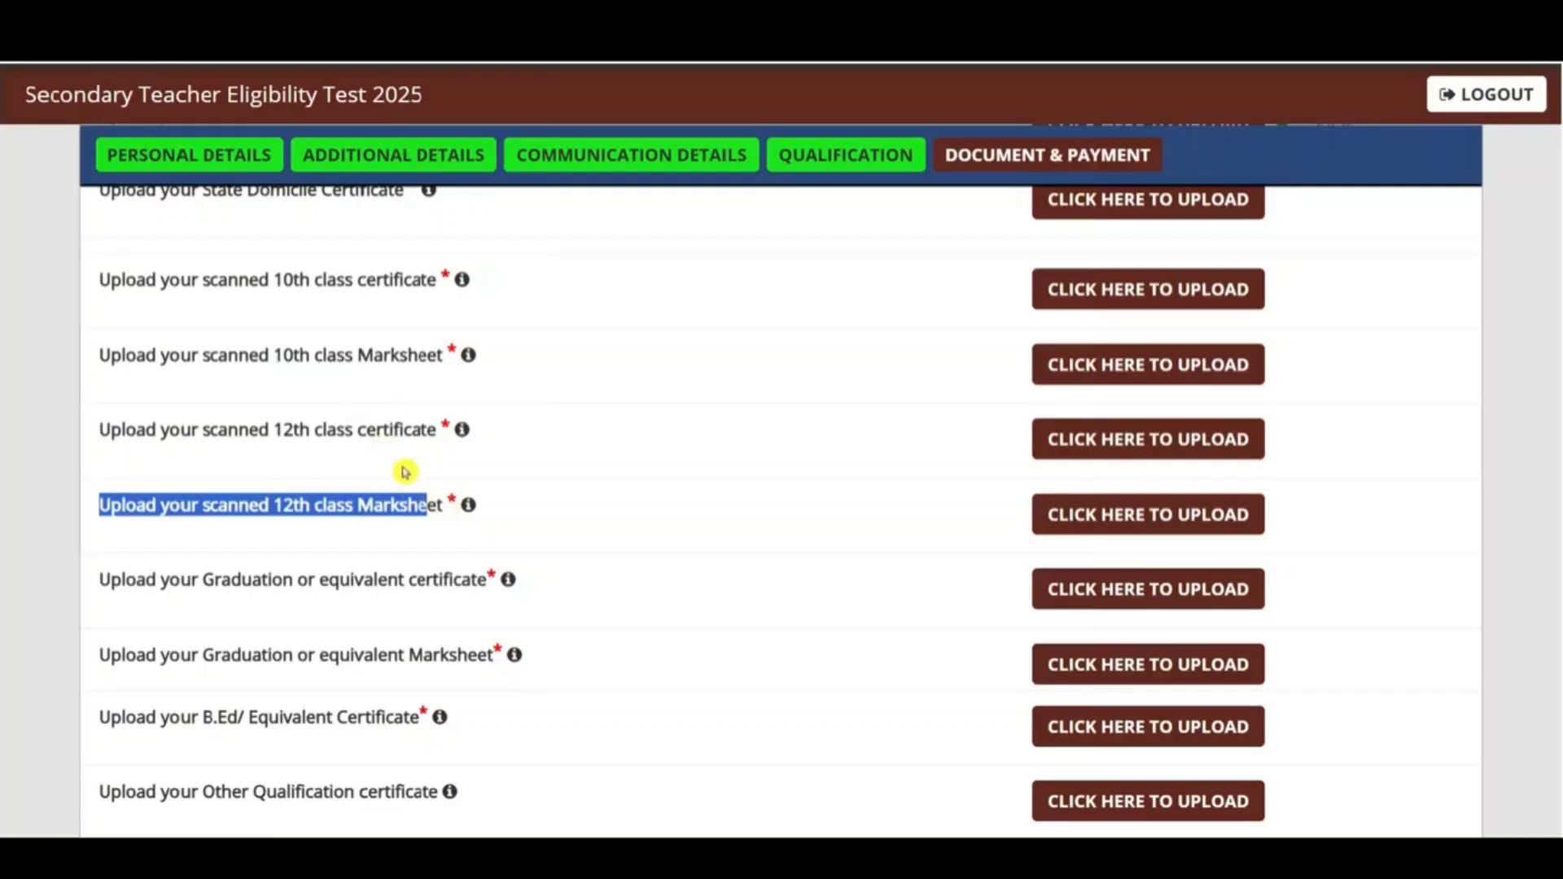
{"action": "scroll", "coordinate": [437, 466], "scroll_direction": "down", "scroll_amount": 2}
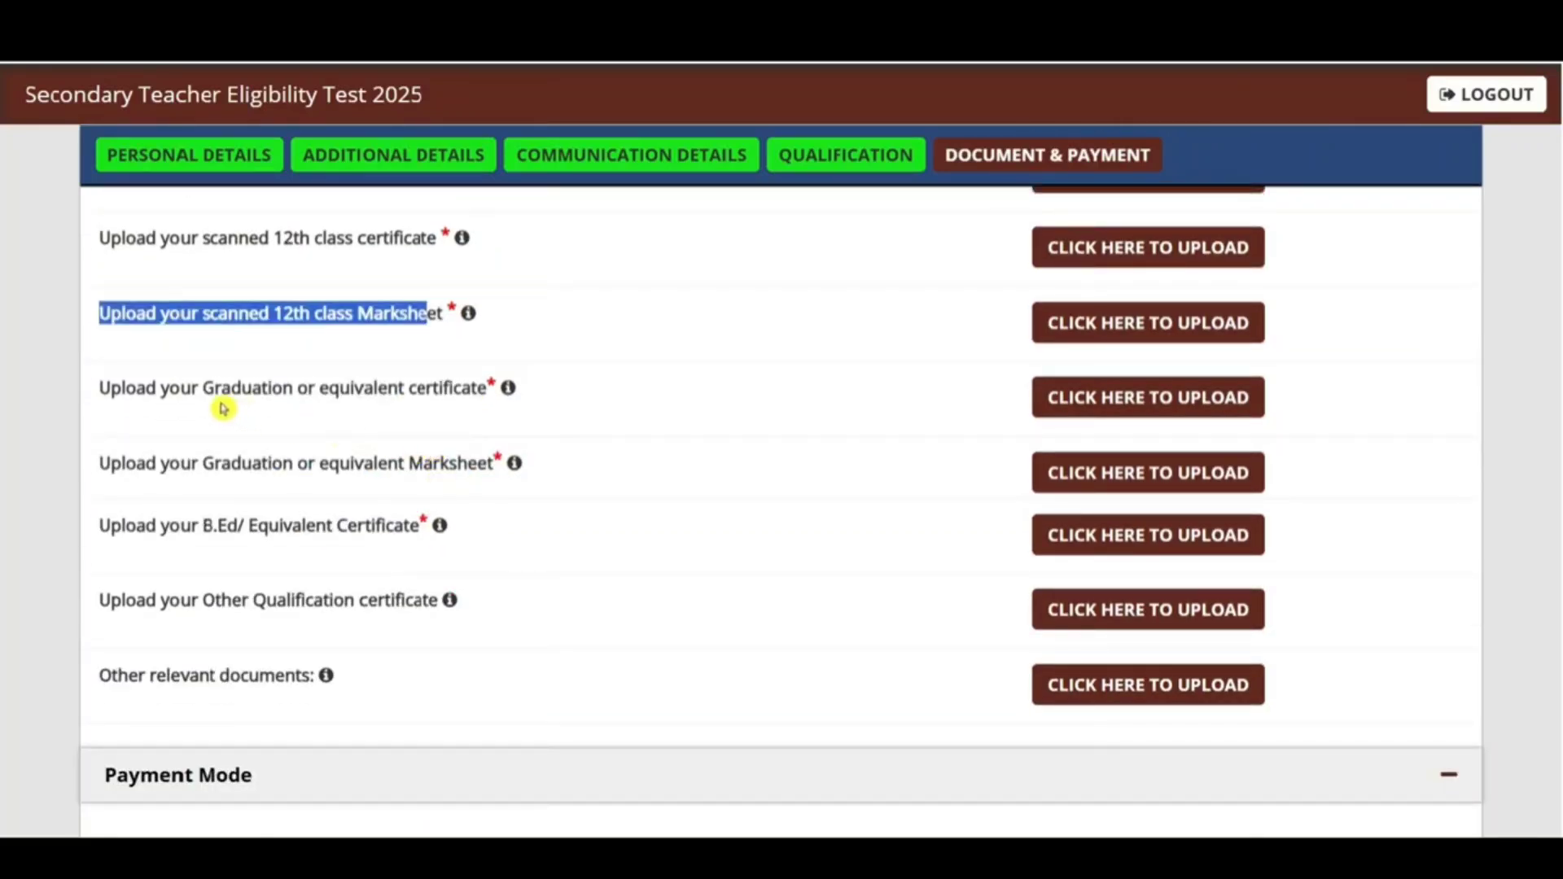
{"action": "left_click_drag", "start_coordinate": [220, 408], "coordinate": [480, 399]}
{"action": "left_click", "coordinate": [385, 403]}
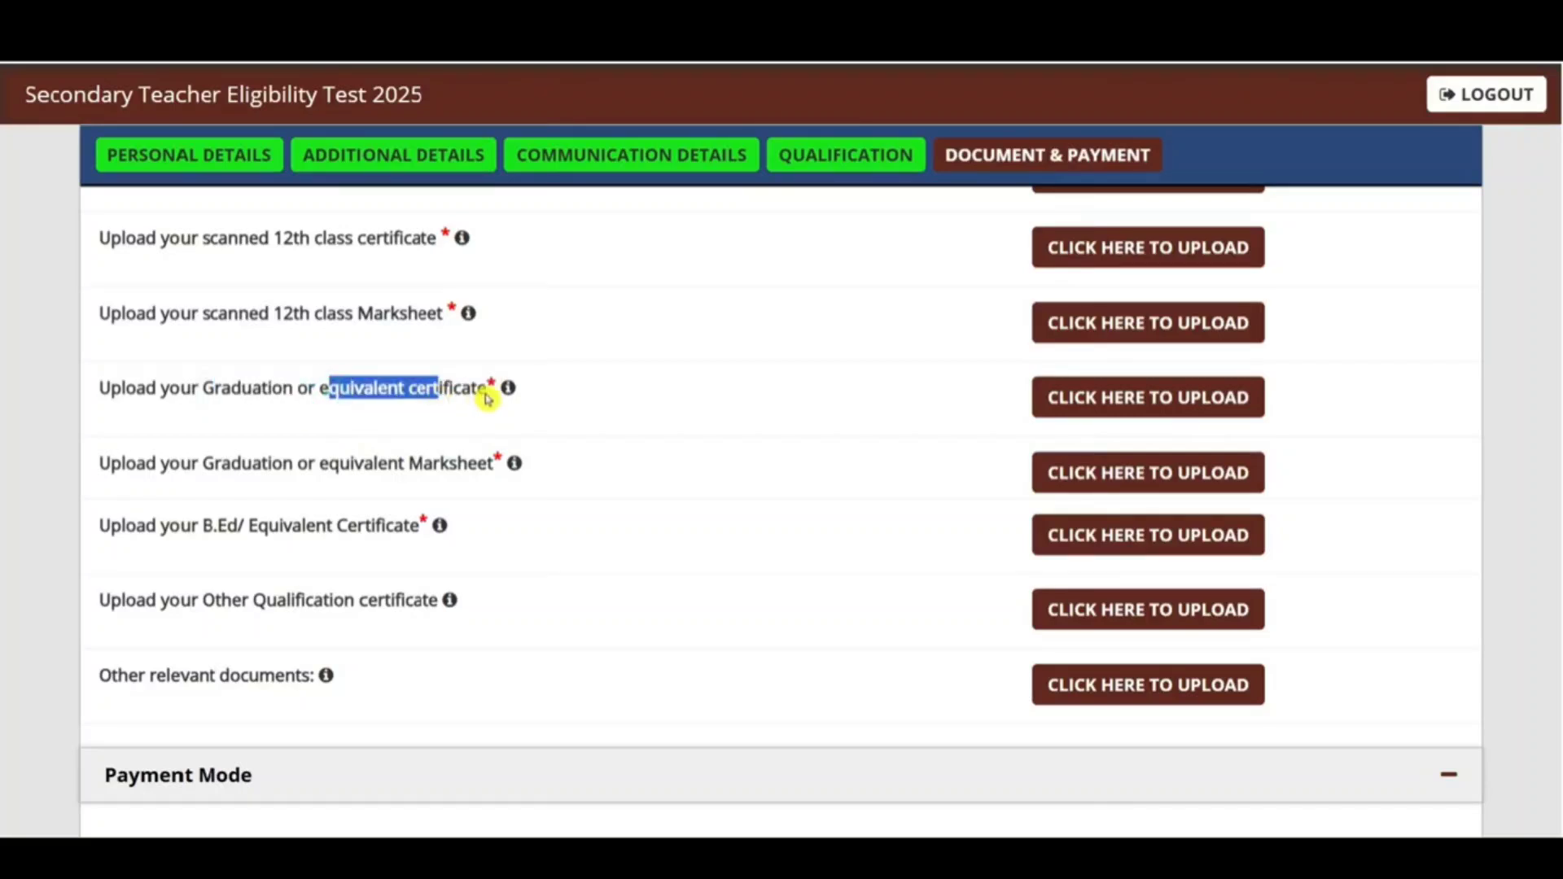
{"action": "left_click_drag", "start_coordinate": [342, 466], "coordinate": [434, 472]}
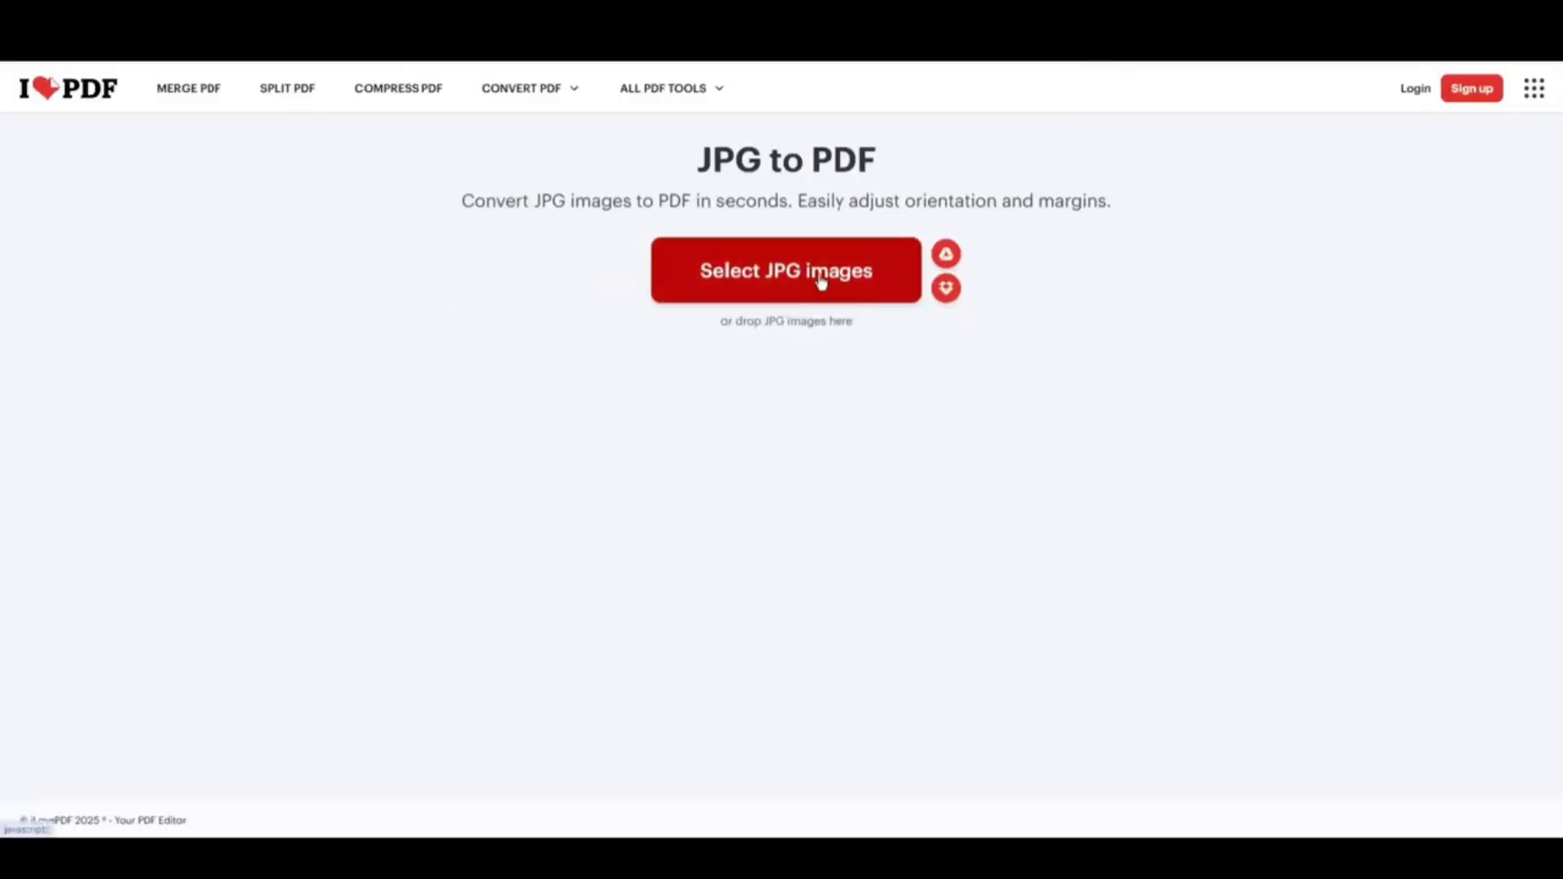
Step: Load cast new_page-0001_11zon, CategoryCertificateDoly and two more Dummy Photos images, then convert to PDF
{"action": "left_click", "coordinate": [812, 276]}
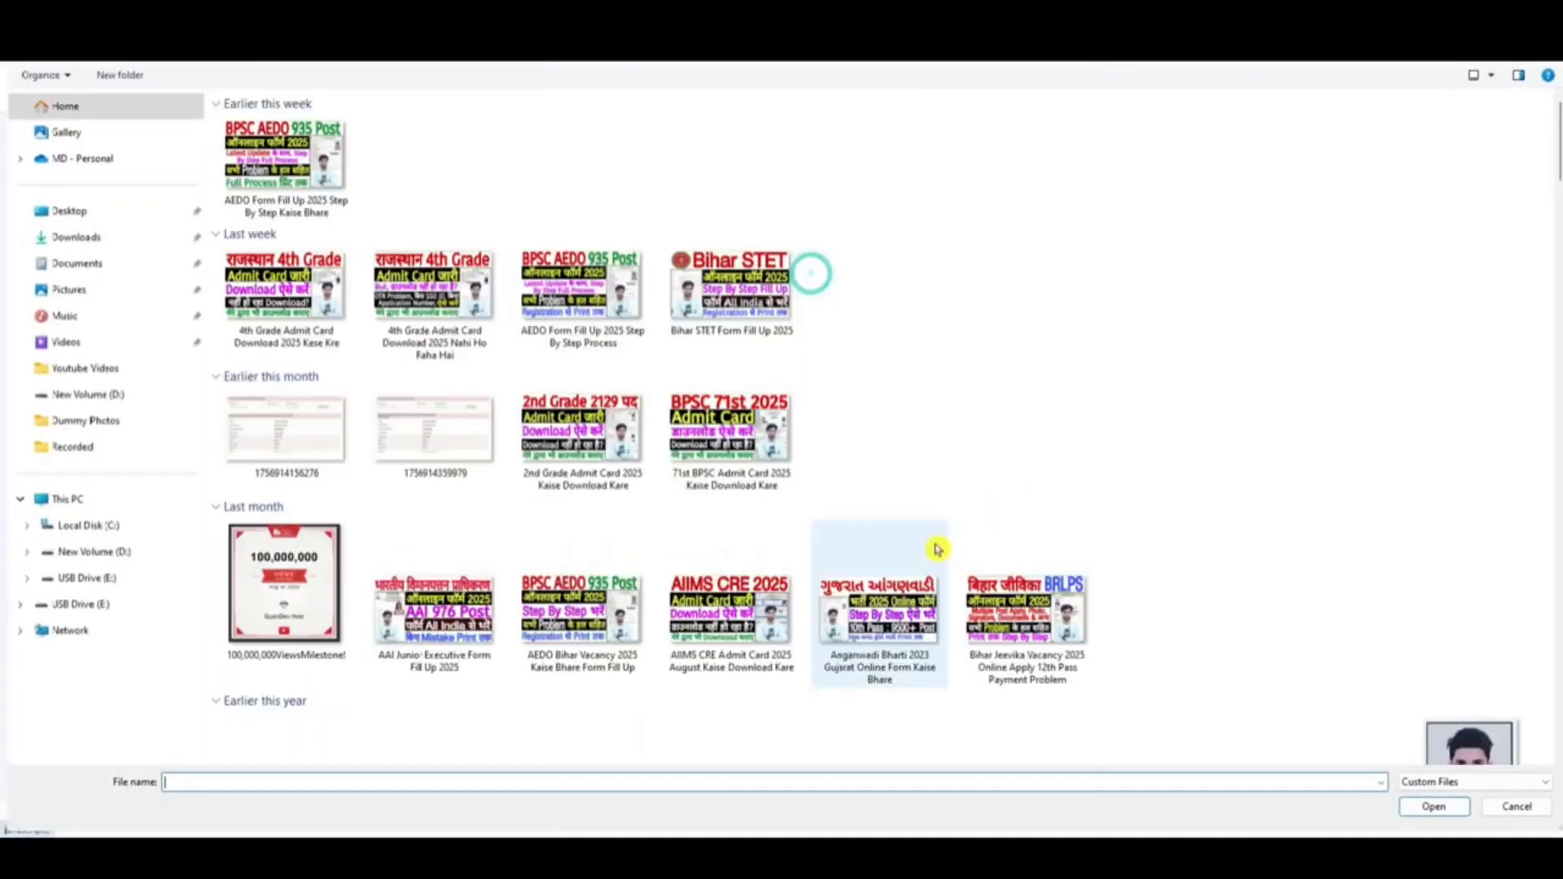
{"action": "left_click", "coordinate": [116, 425]}
{"action": "left_click", "coordinate": [981, 493]}
{"action": "left_click", "coordinate": [1145, 481], "text": "ctrl"}
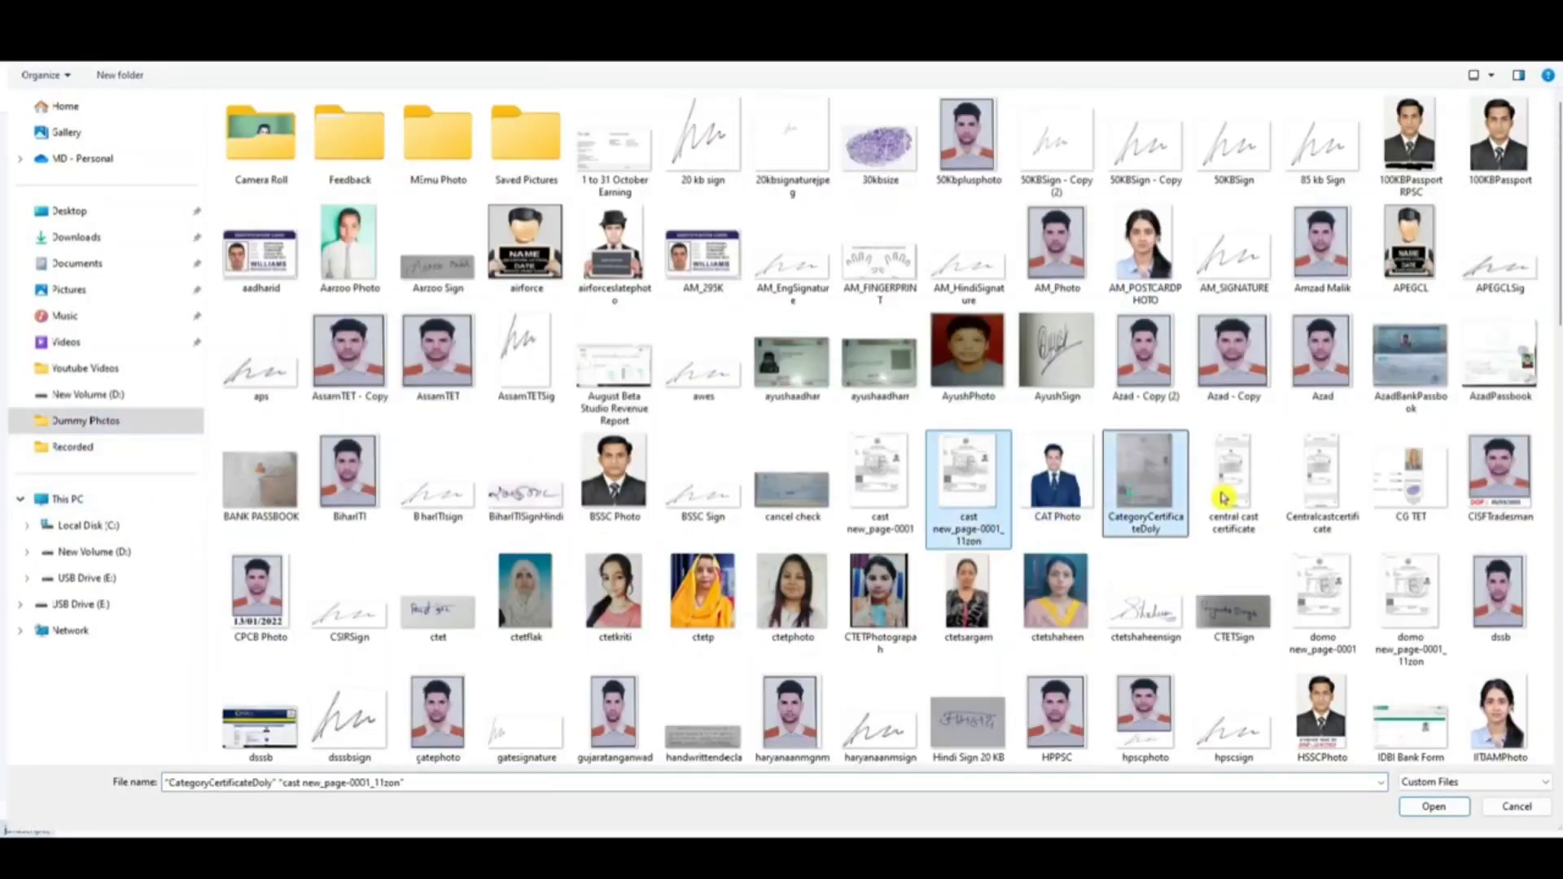
{"action": "left_click", "coordinate": [1223, 492], "text": "ctrl"}
{"action": "left_click", "coordinate": [1321, 480], "text": "ctrl"}
{"action": "left_click", "coordinate": [1433, 806]}
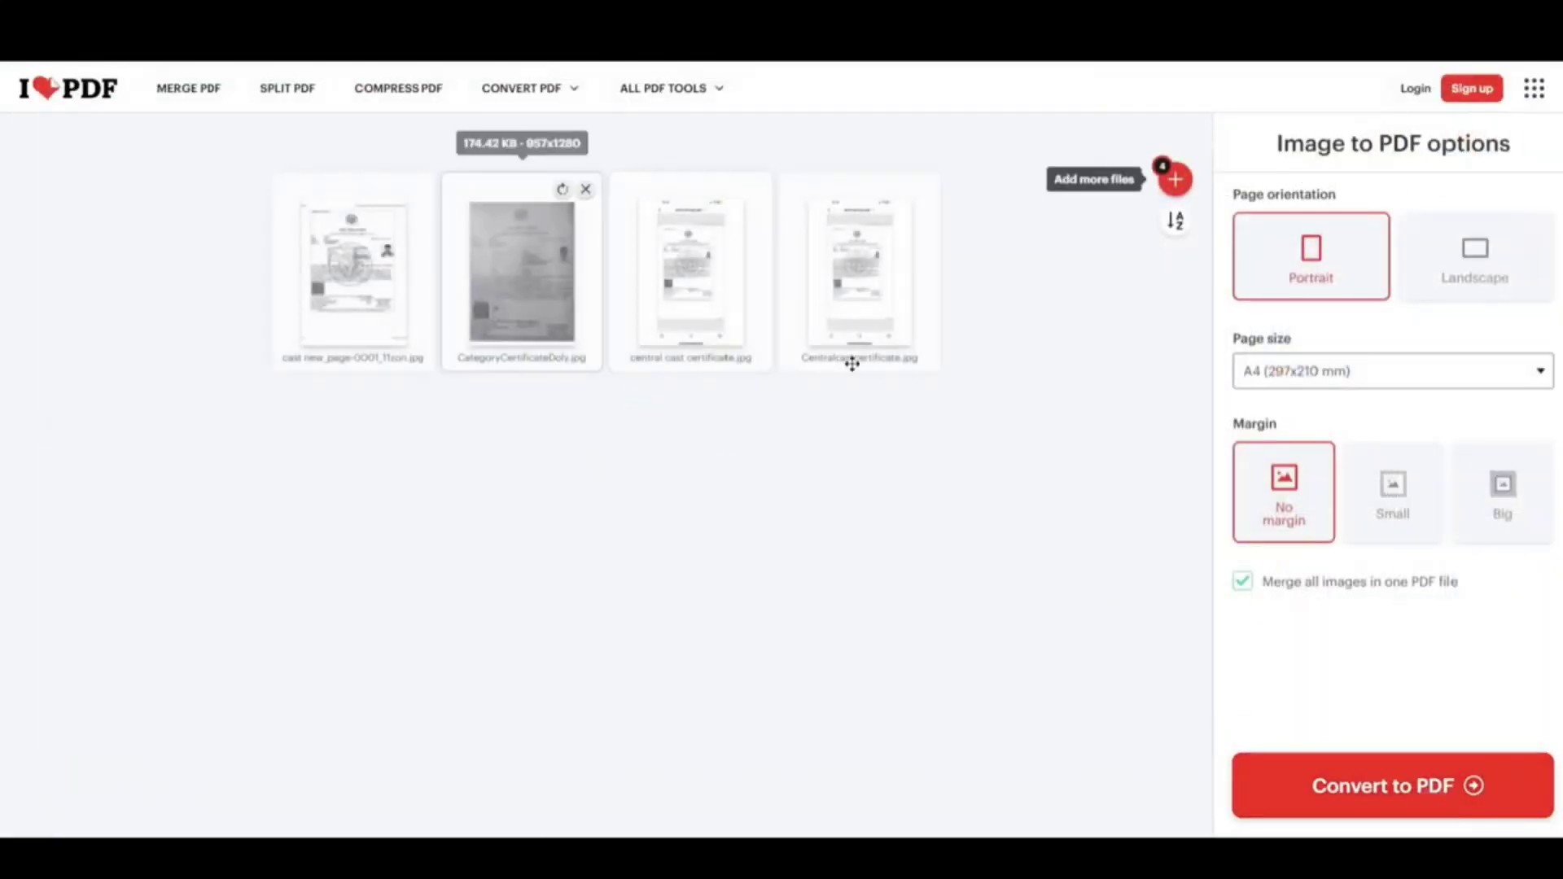
{"action": "left_click", "coordinate": [1409, 804]}
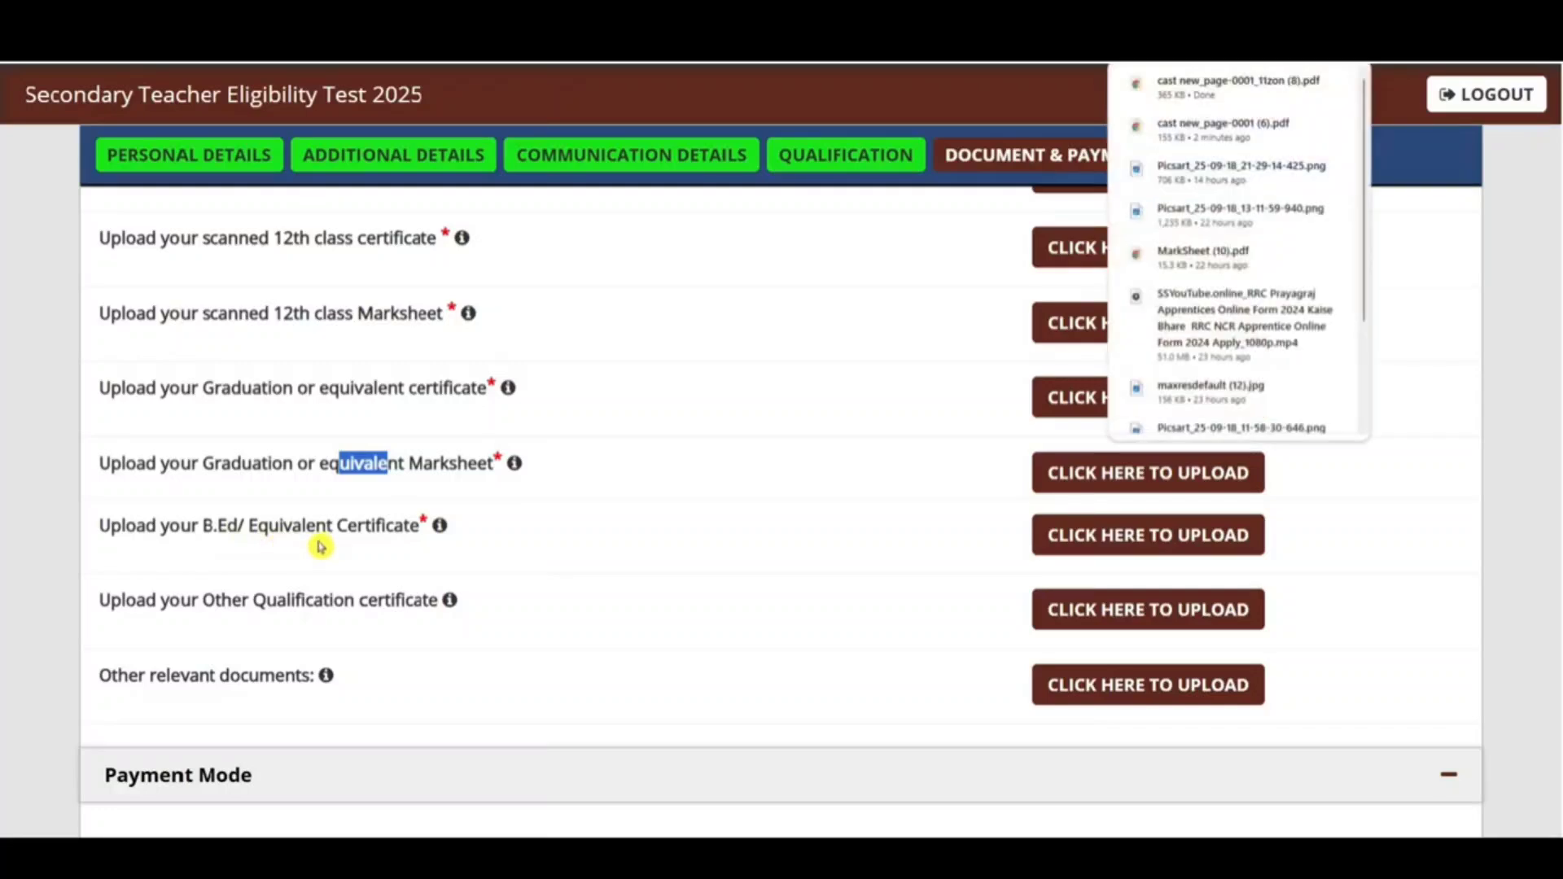
Step: Choose Online payment and tick the declaration statements and the Note
{"action": "scroll", "coordinate": [628, 499], "scroll_direction": "down", "scroll_amount": 5}
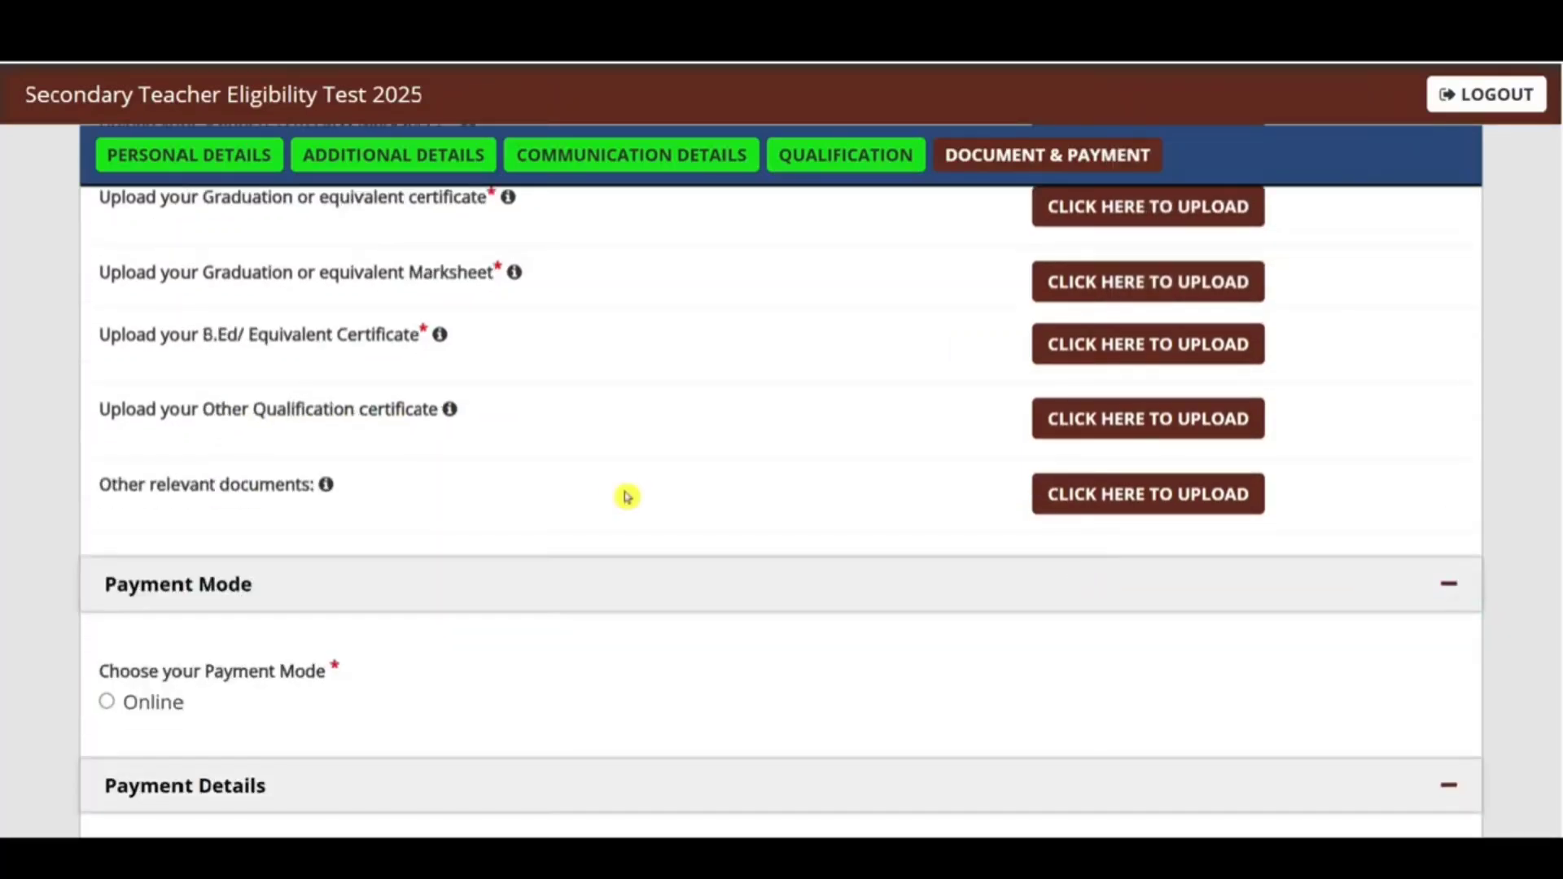
{"action": "left_click", "coordinate": [105, 511]}
{"action": "scroll", "coordinate": [436, 495], "scroll_direction": "down", "scroll_amount": 8}
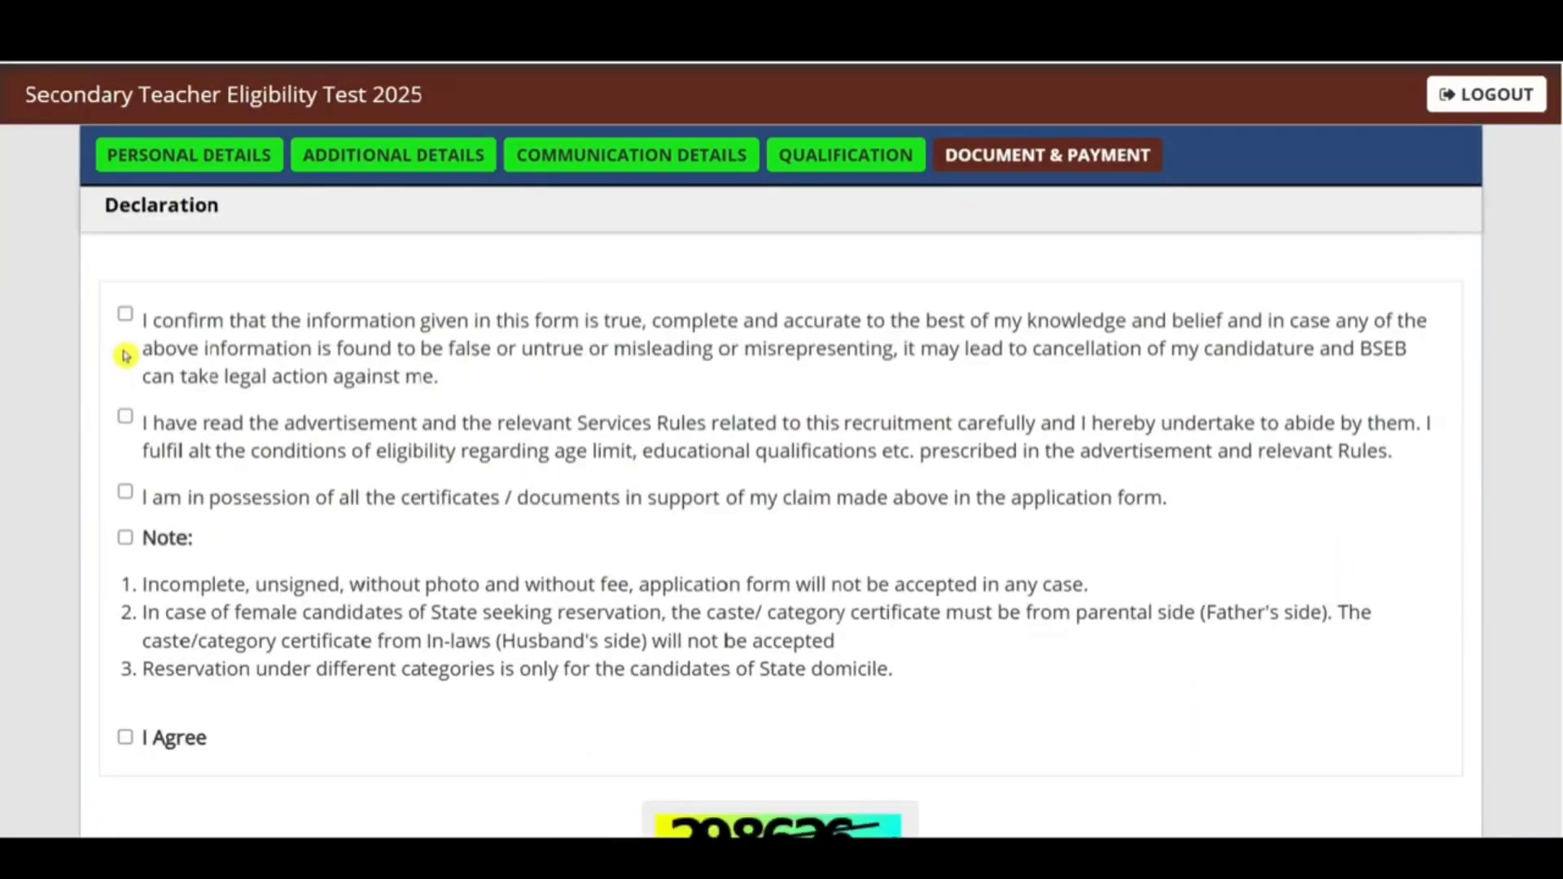
{"action": "left_click", "coordinate": [125, 314]}
{"action": "left_click", "coordinate": [124, 494]}
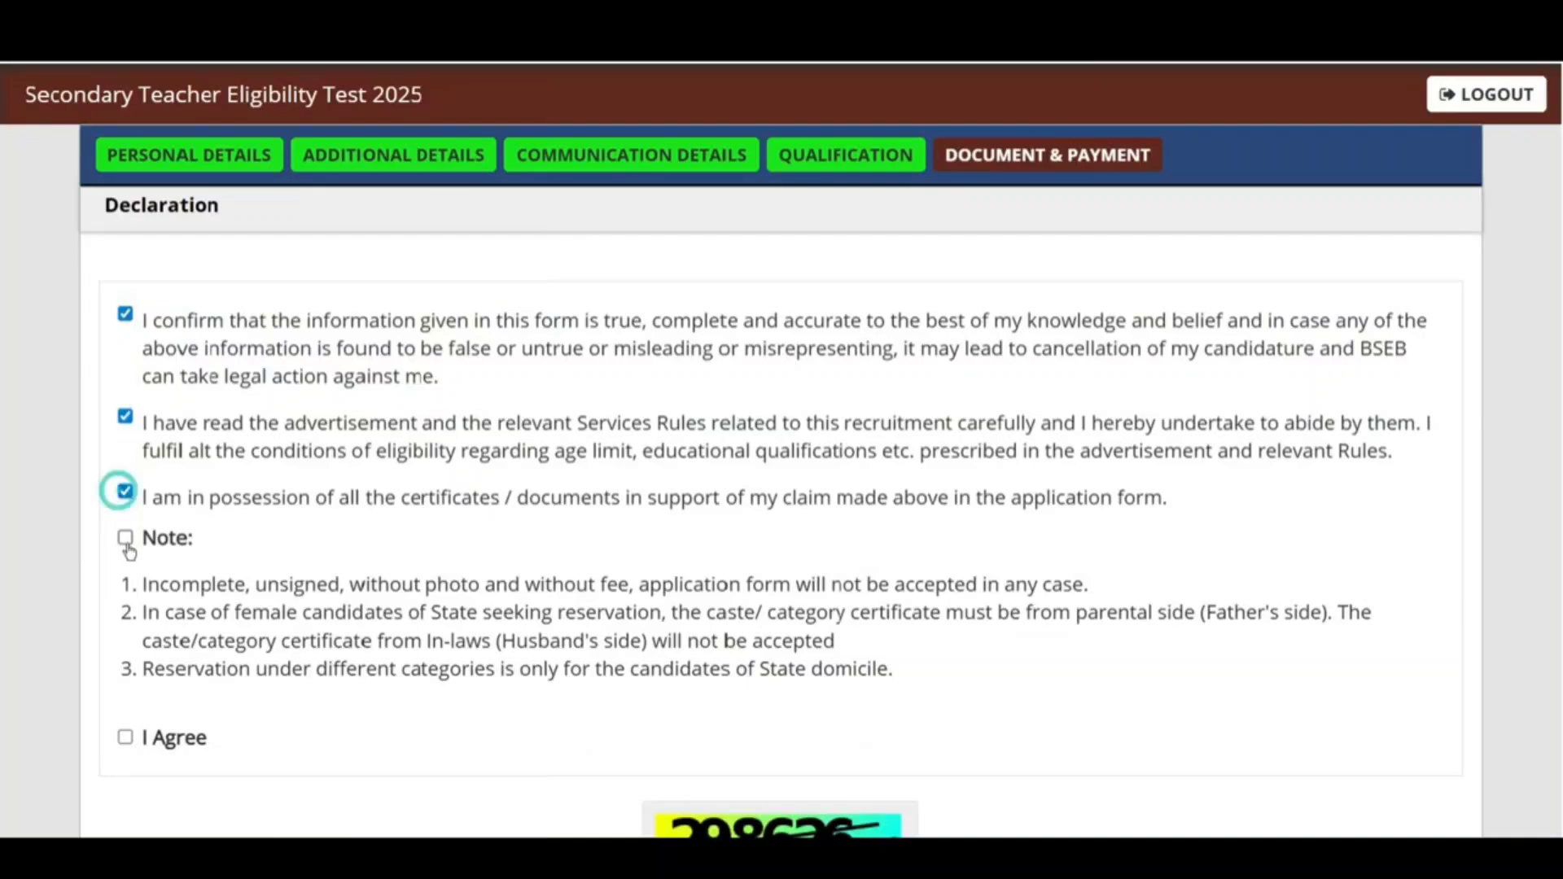
{"action": "left_click", "coordinate": [125, 538]}
{"action": "scroll", "coordinate": [583, 481], "scroll_direction": "down", "scroll_amount": 4}
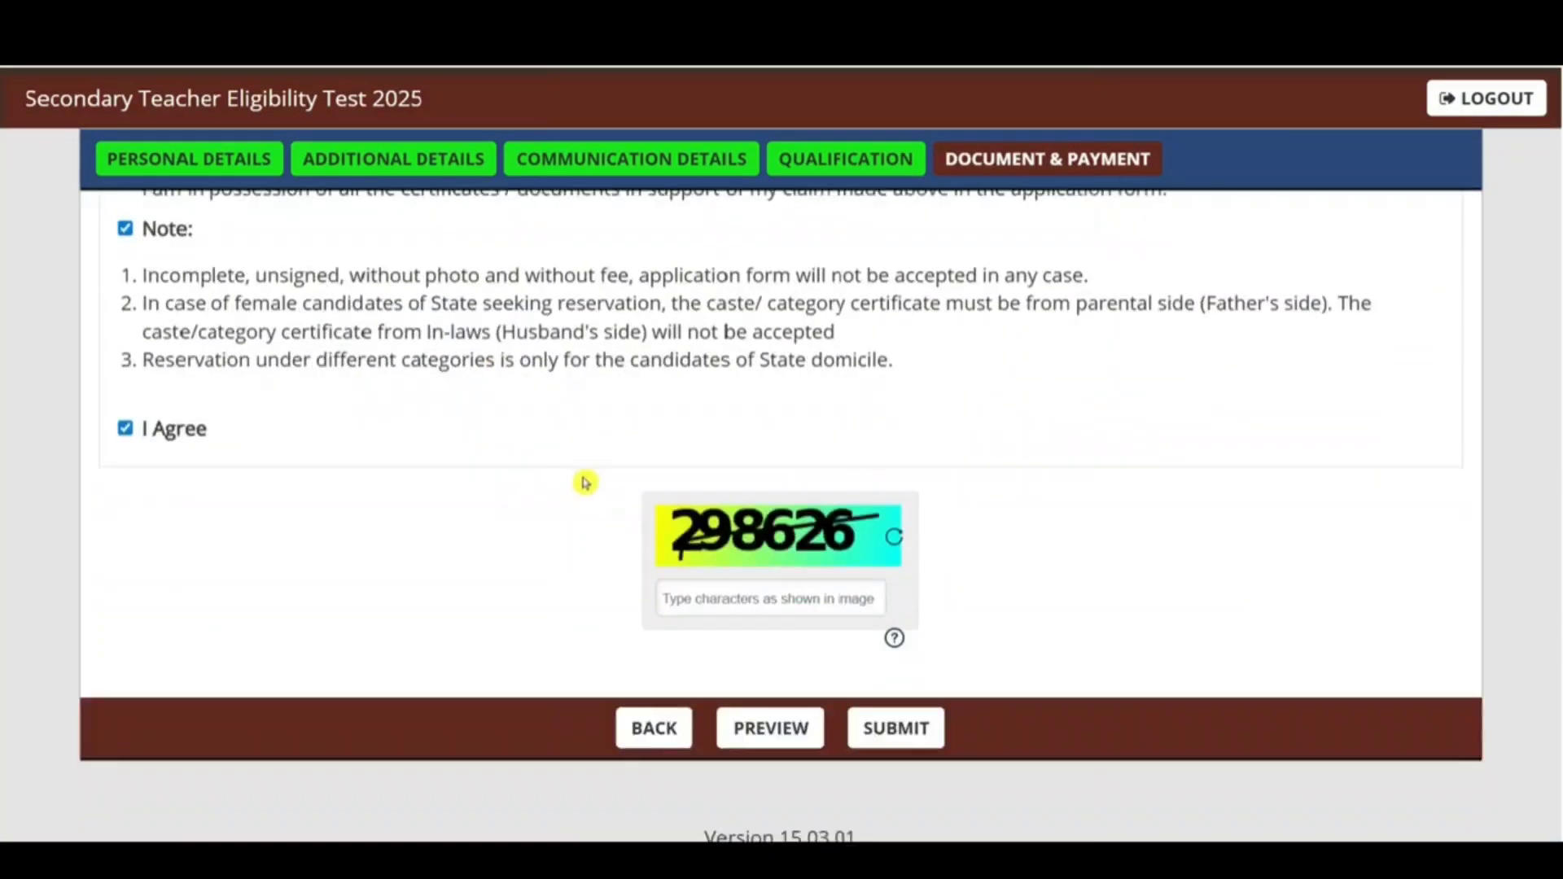
Step: Enter the captcha, preview the full application, then submit it
{"action": "left_click", "coordinate": [761, 575]}
{"action": "left_click", "coordinate": [779, 715]}
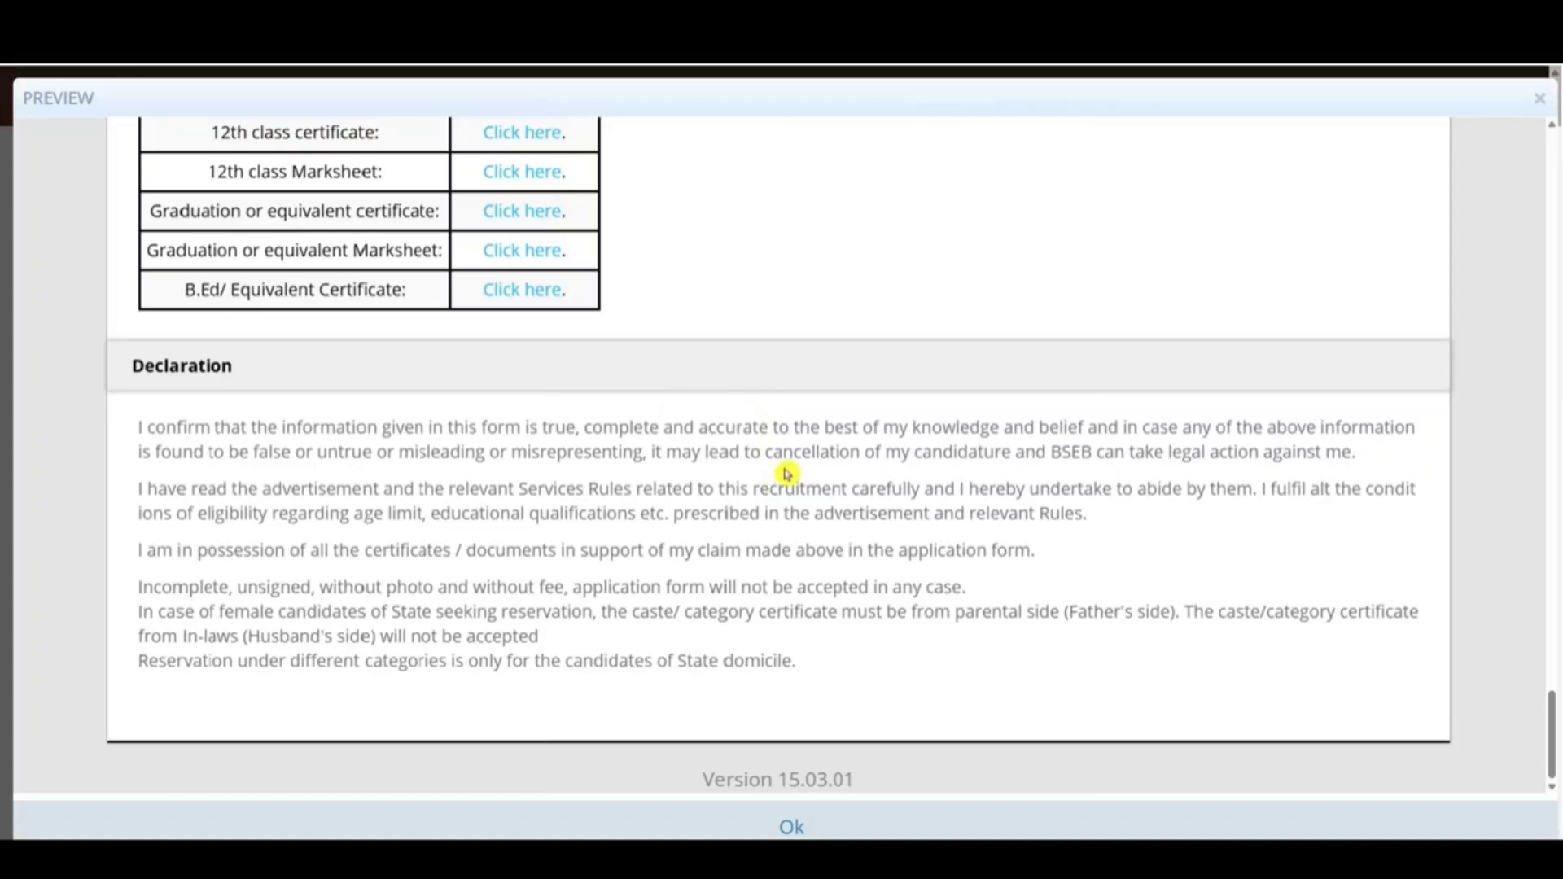
{"action": "left_click", "coordinate": [809, 830]}
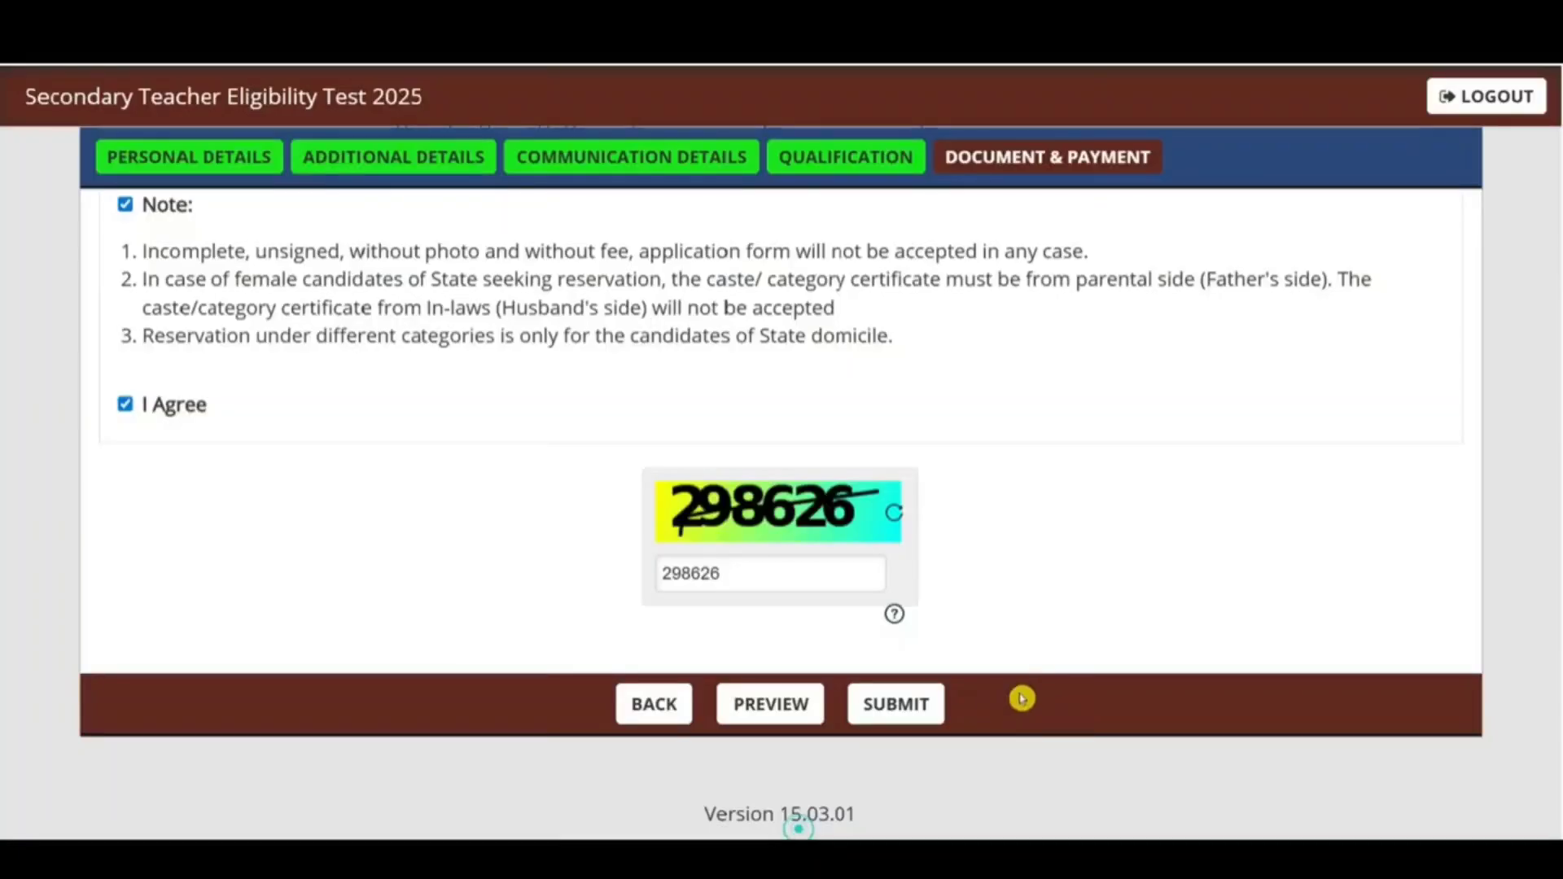
{"action": "left_click", "coordinate": [895, 705]}
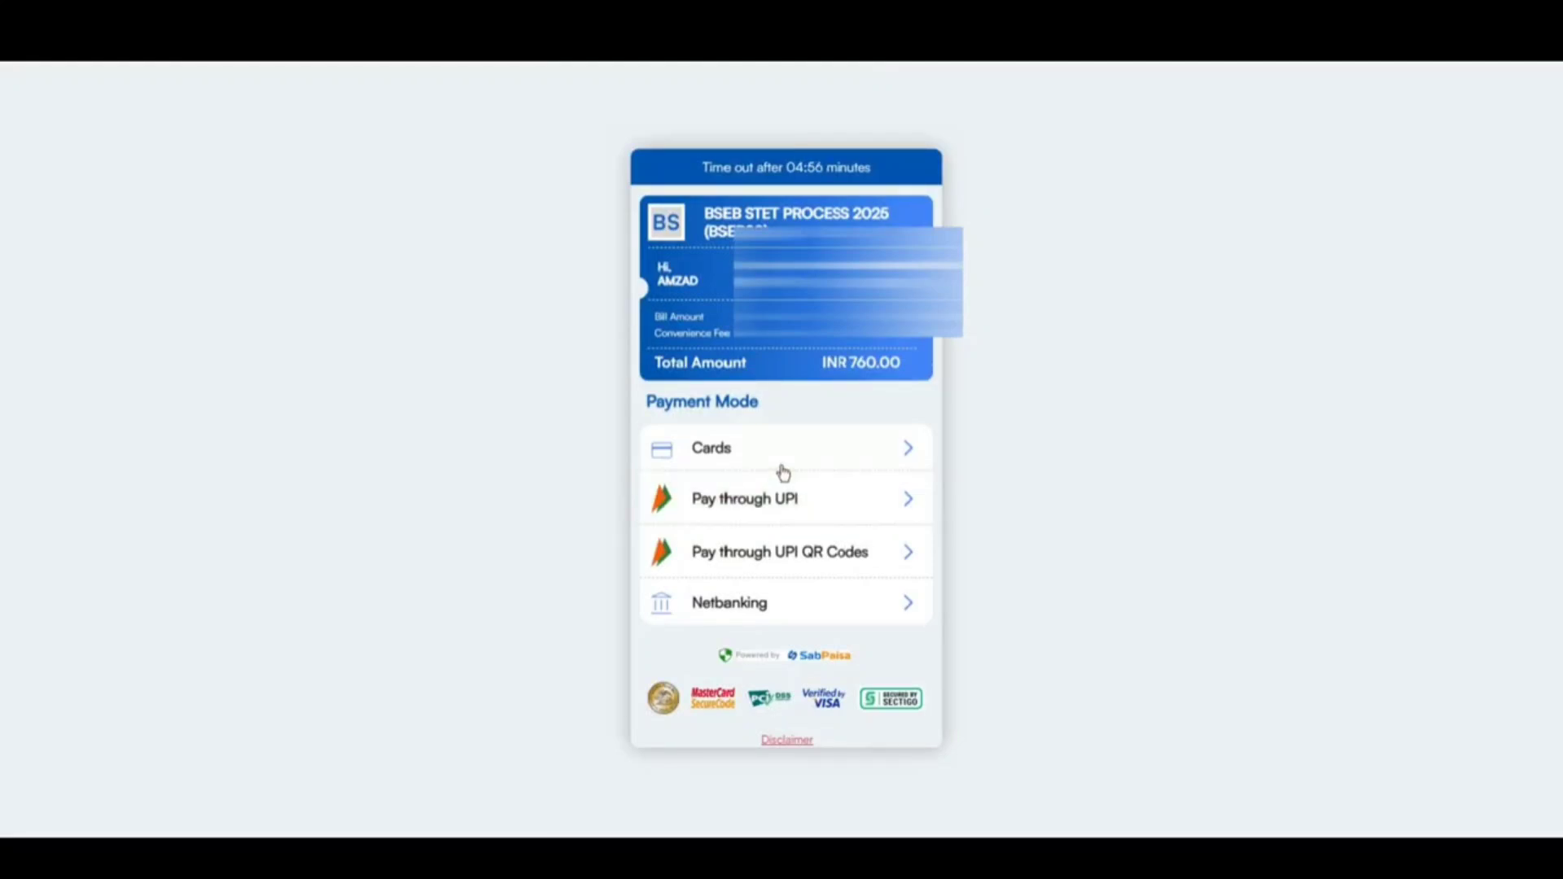
Step: Pay the INR 760.00 fee through UPI QR Codes and generate the QR code
{"action": "left_click", "coordinate": [817, 567]}
{"action": "left_click", "coordinate": [814, 518]}
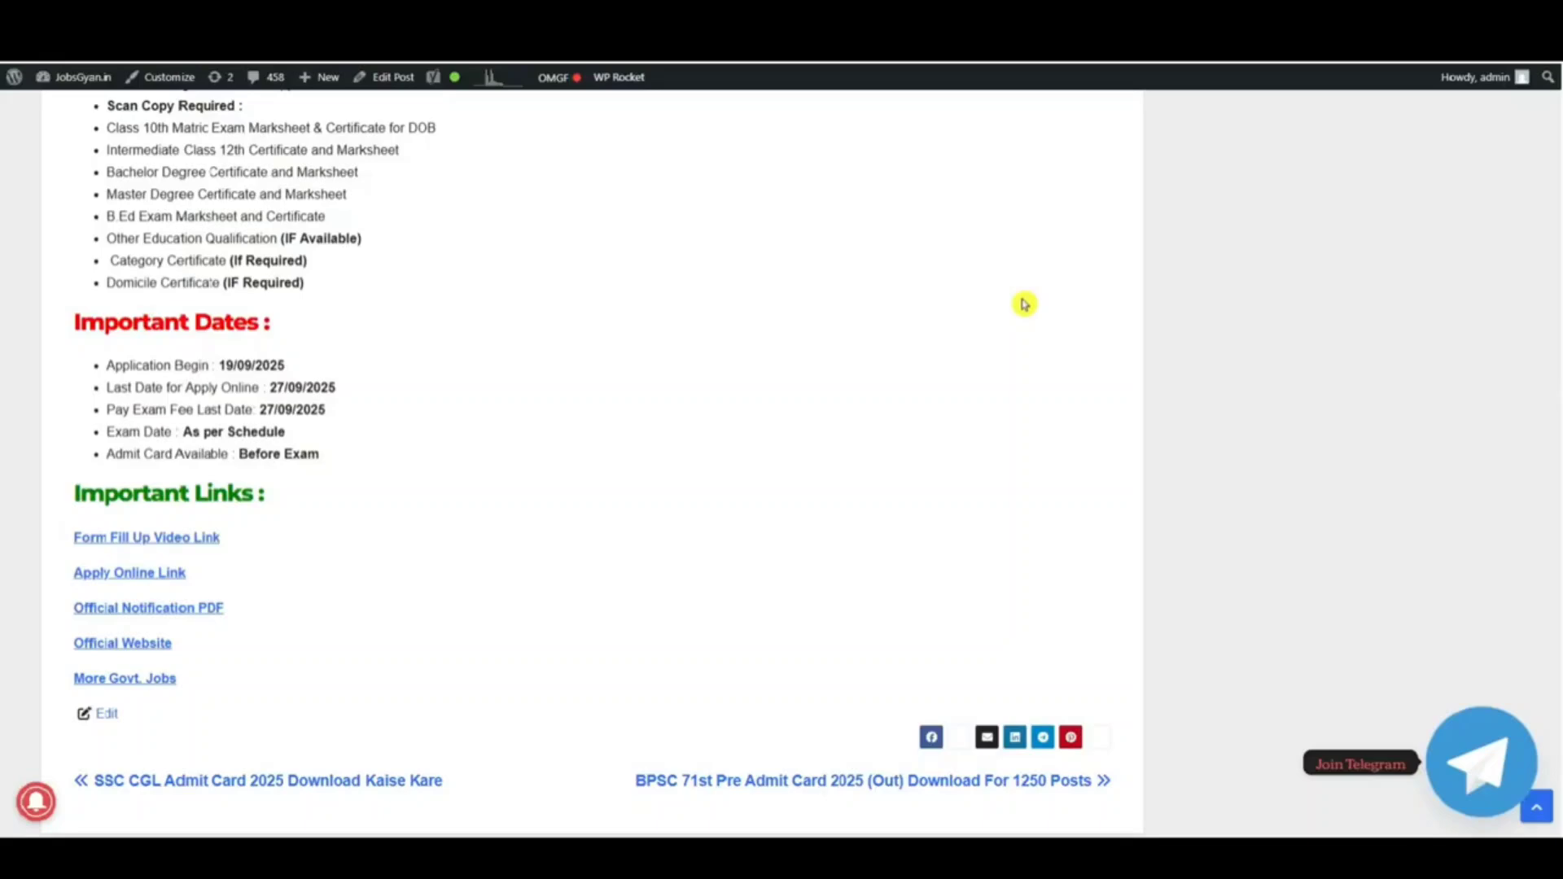
Step: Scroll the JobsGyan BSEB STET Recruitment 2025 post back to its title
{"action": "scroll", "coordinate": [1019, 326], "scroll_direction": "up", "scroll_amount": 15}
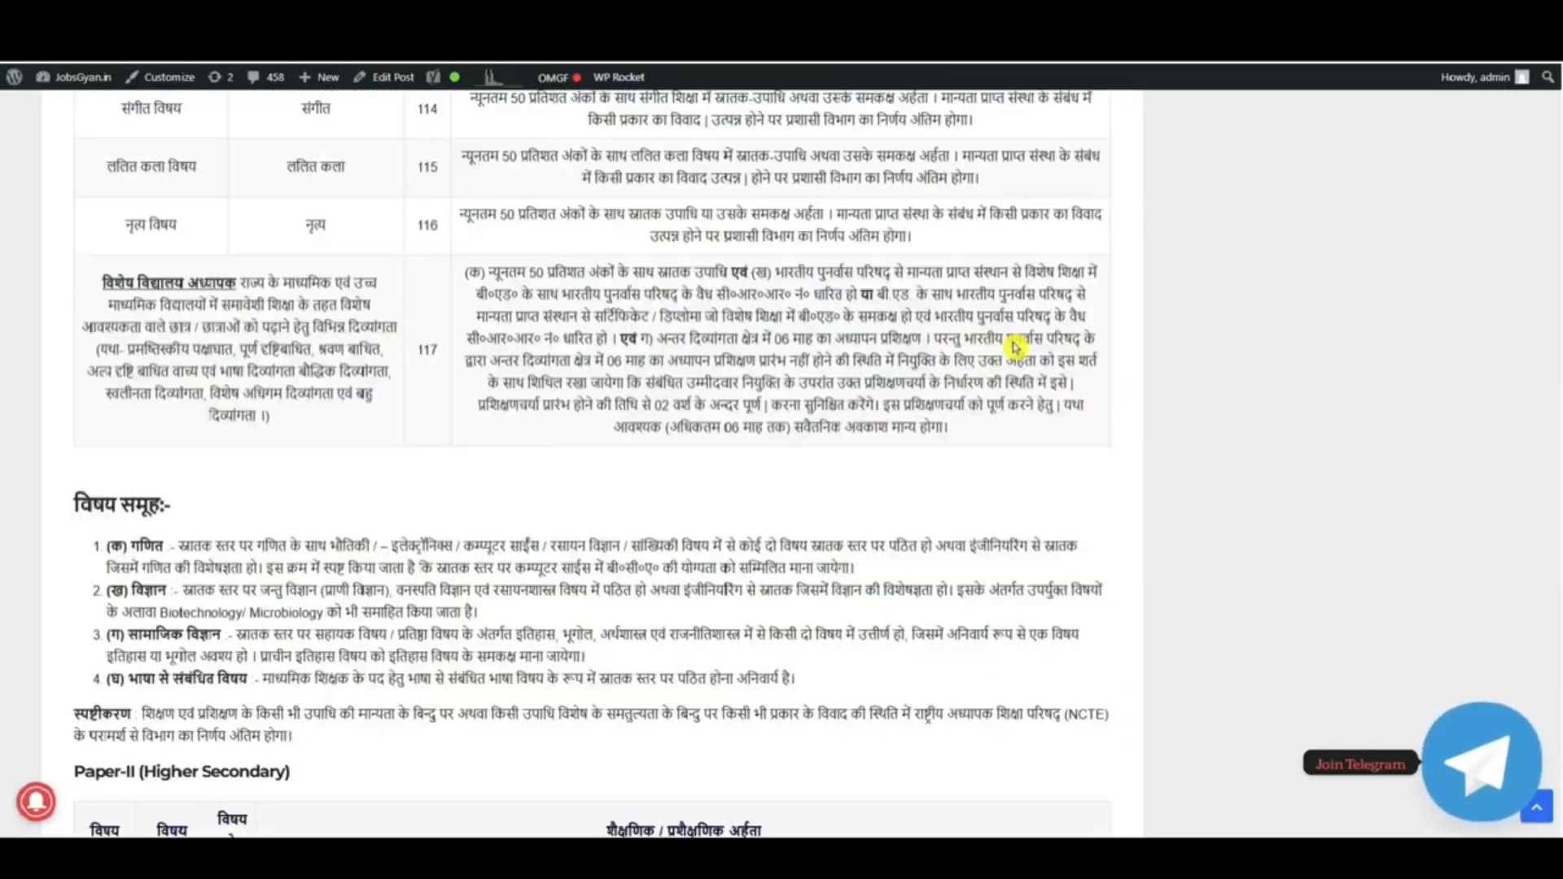
{"action": "scroll", "coordinate": [944, 489], "scroll_direction": "down", "scroll_amount": 5}
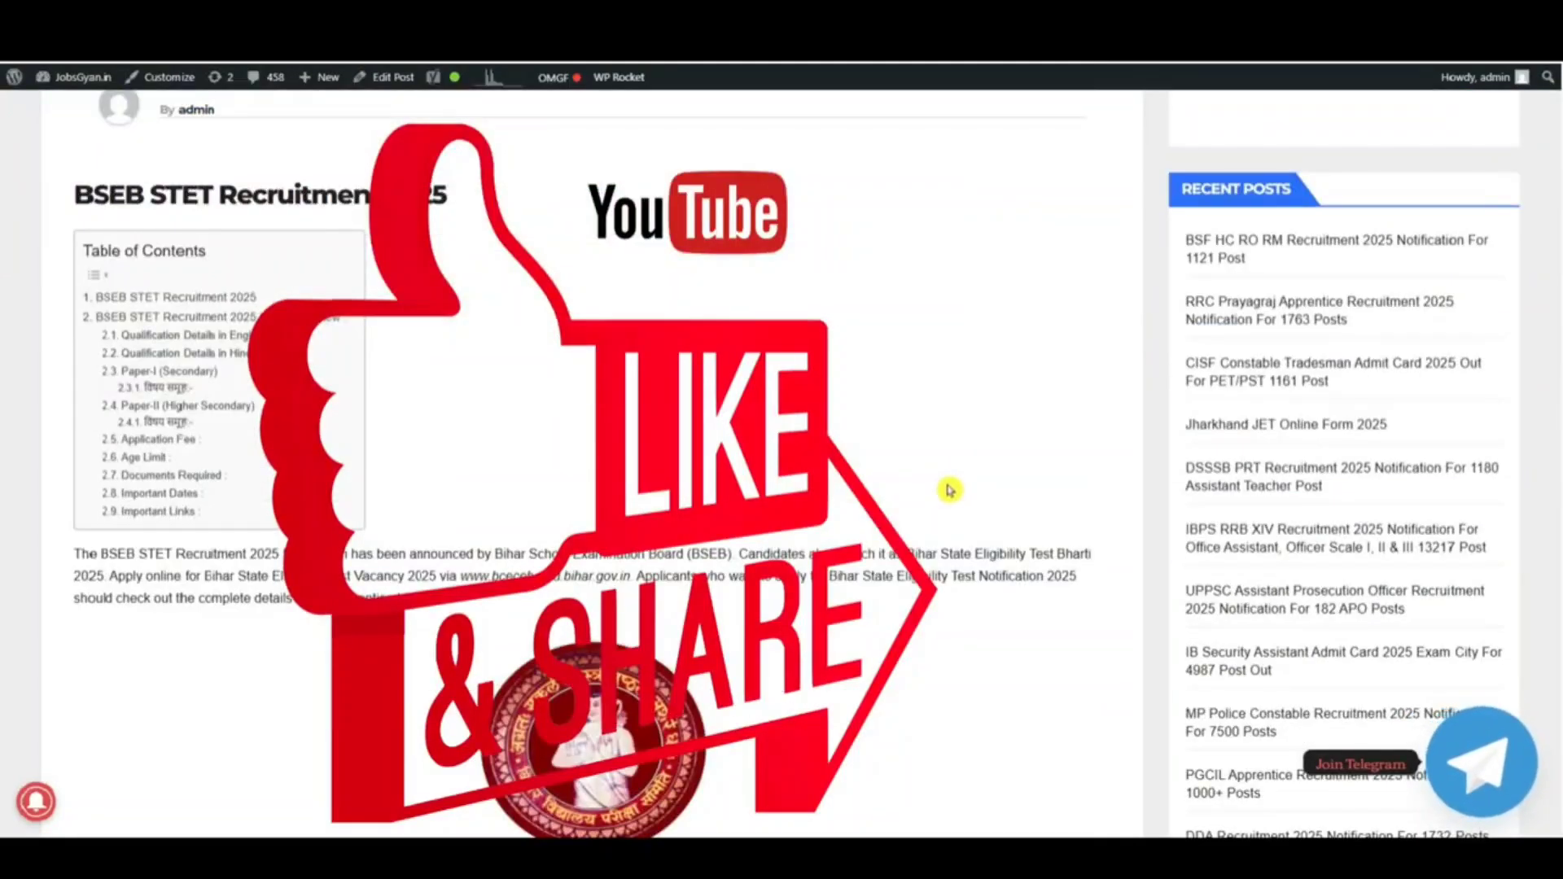
{"action": "scroll", "coordinate": [949, 486], "scroll_direction": "down", "scroll_amount": 5}
{"action": "scroll", "coordinate": [949, 487], "scroll_direction": "up", "scroll_amount": 8}
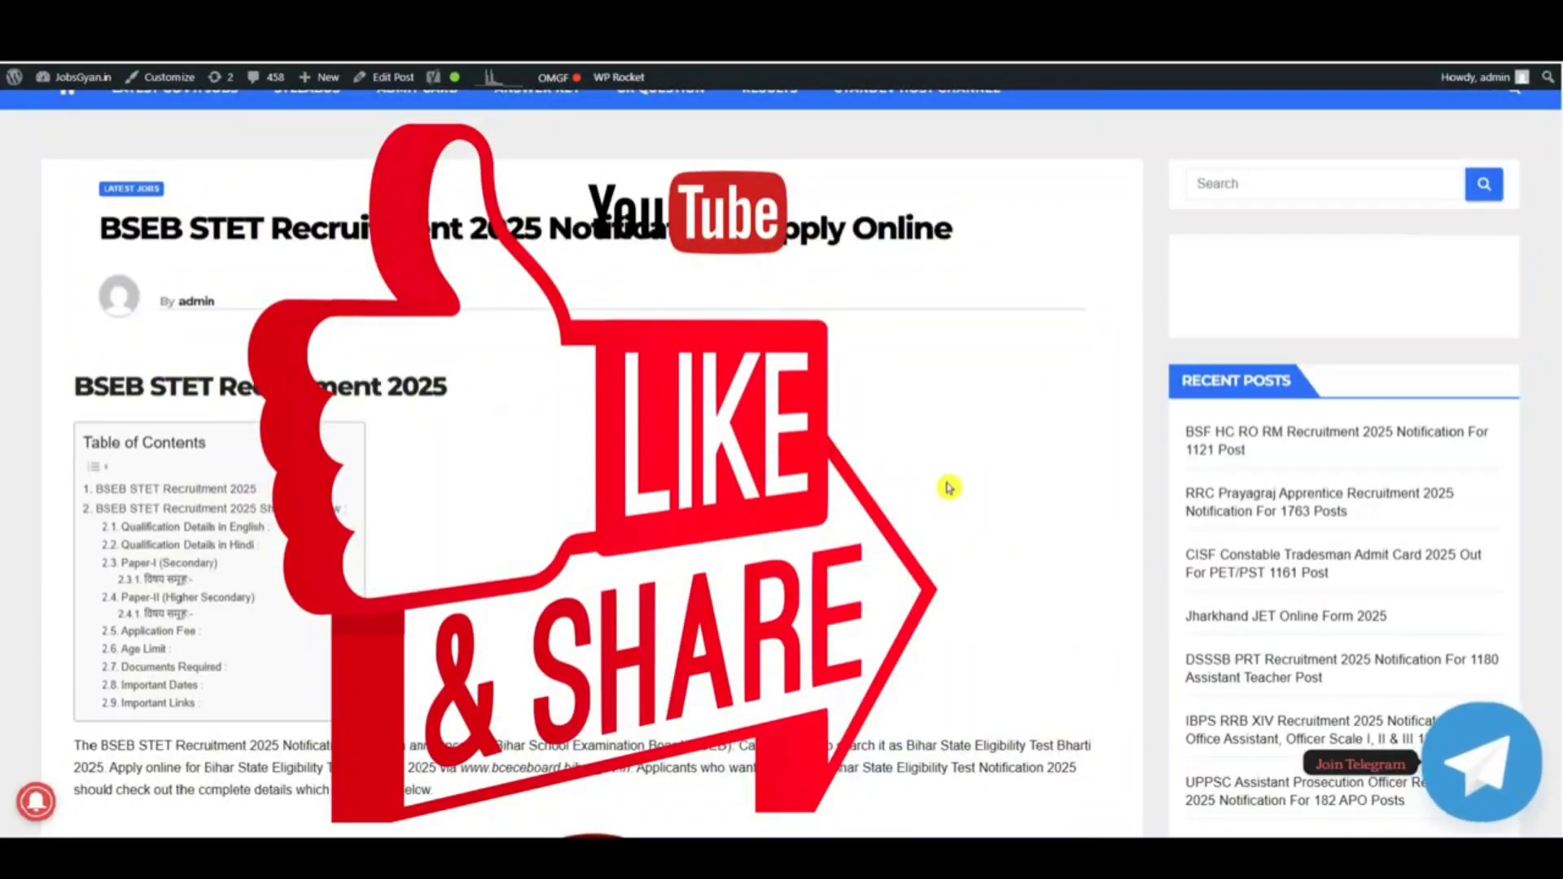